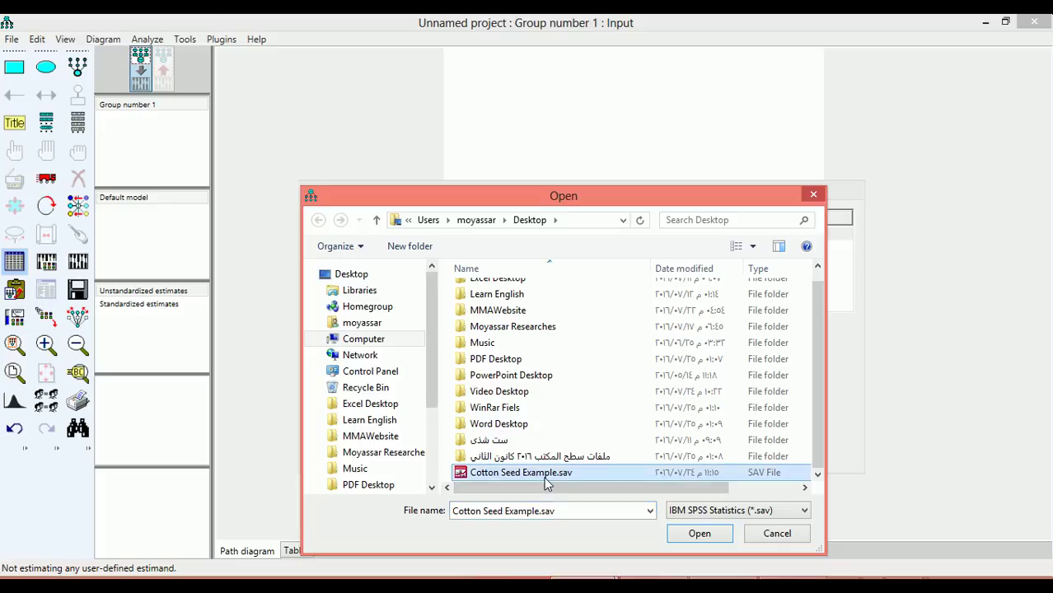
- Load Cotton Seed Example.sav as the data file for Group number 1
left_click(699, 534)
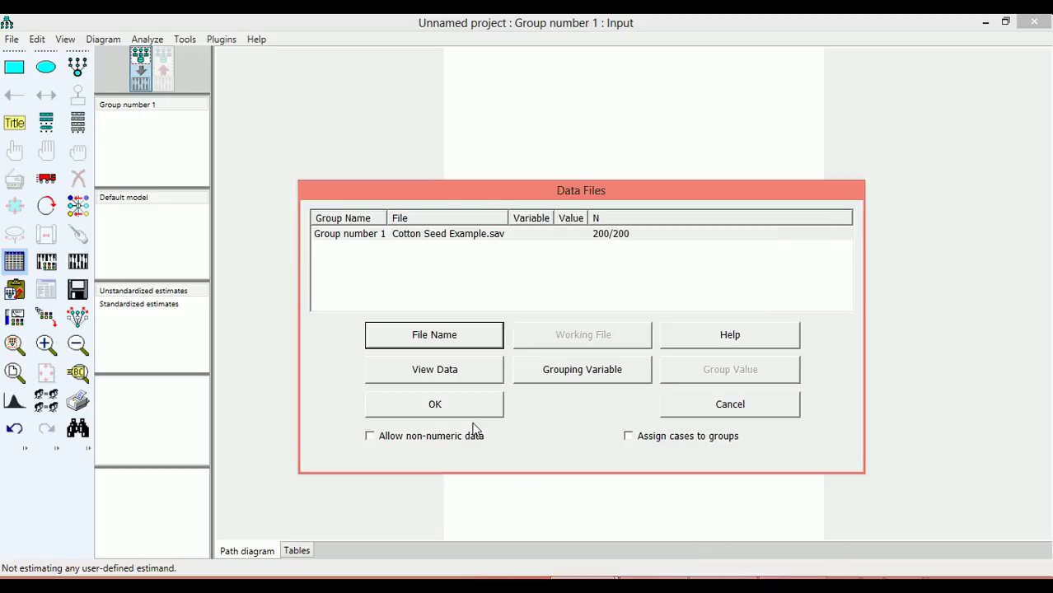
left_click(435, 405)
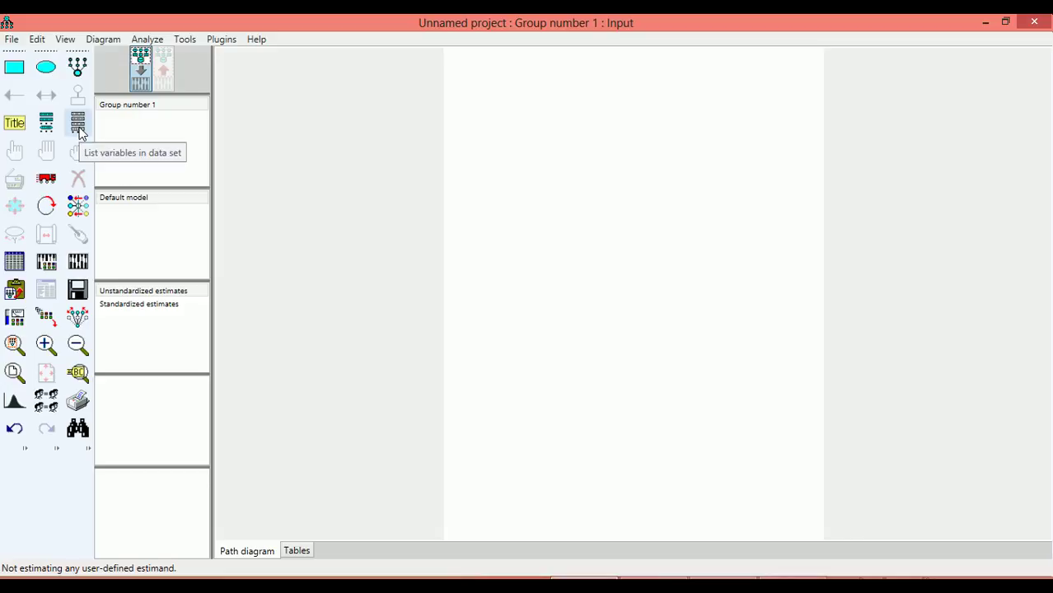
- Place the dataset variable Cotton_seed_Yeild in the diagram, with No_Fruit_Branch, No_Opend_Bolls, Boll_Weight and Lint_Index stacked to its right
left_click(65, 38)
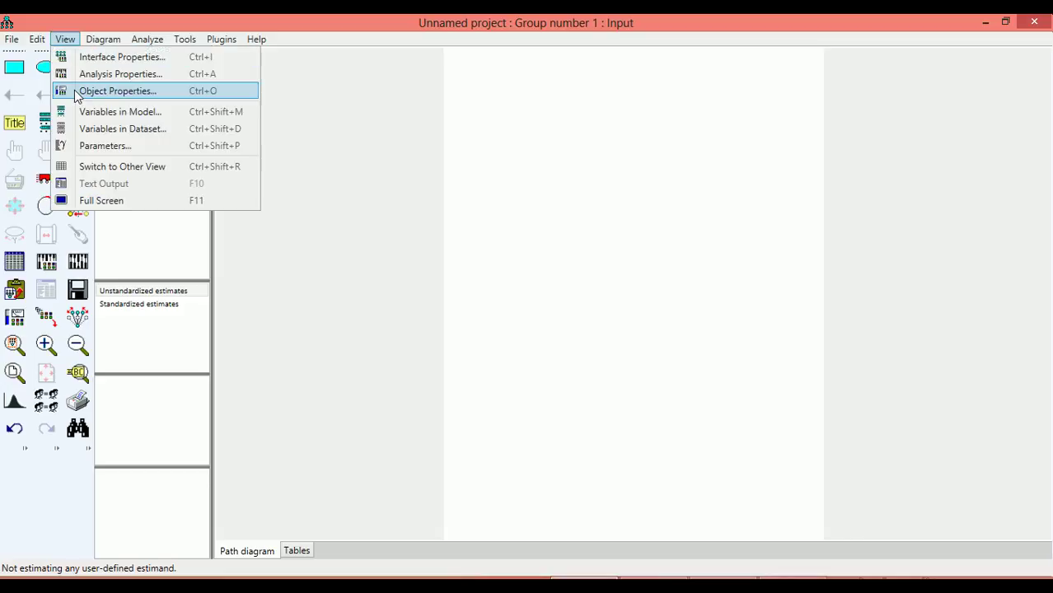
left_click(98, 129)
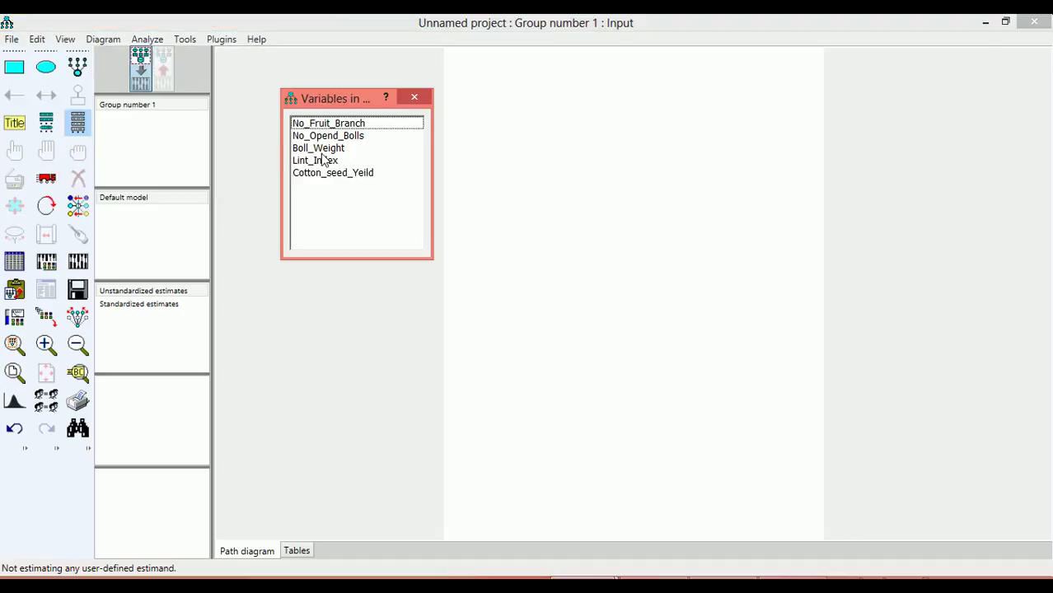
left_click_drag(325, 175, 524, 245)
left_click_drag(328, 125, 715, 111)
left_click_drag(347, 136, 713, 161)
left_click_drag(317, 150, 719, 228)
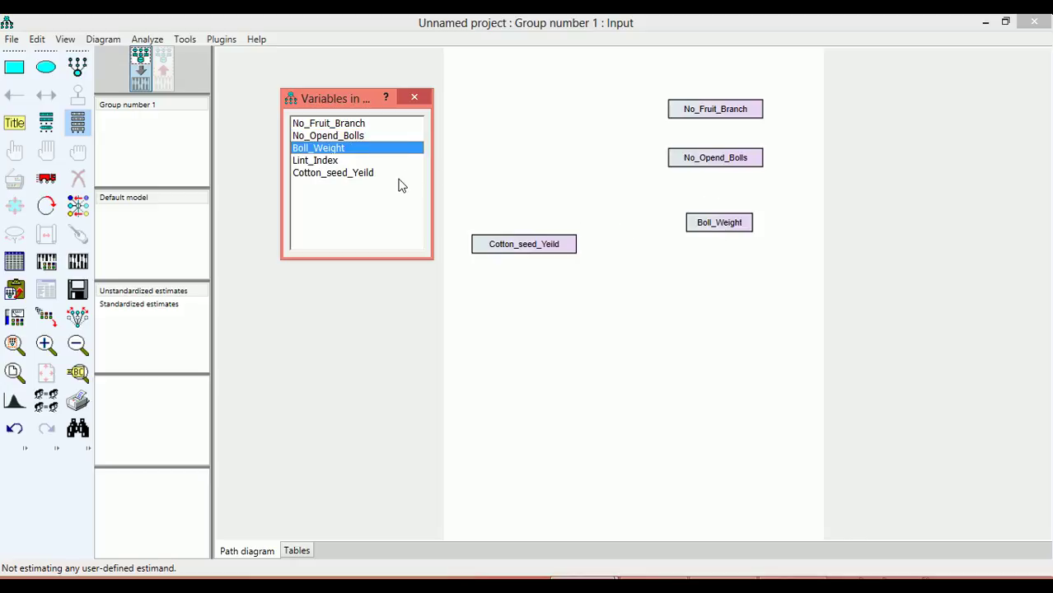
left_click_drag(321, 164, 715, 280)
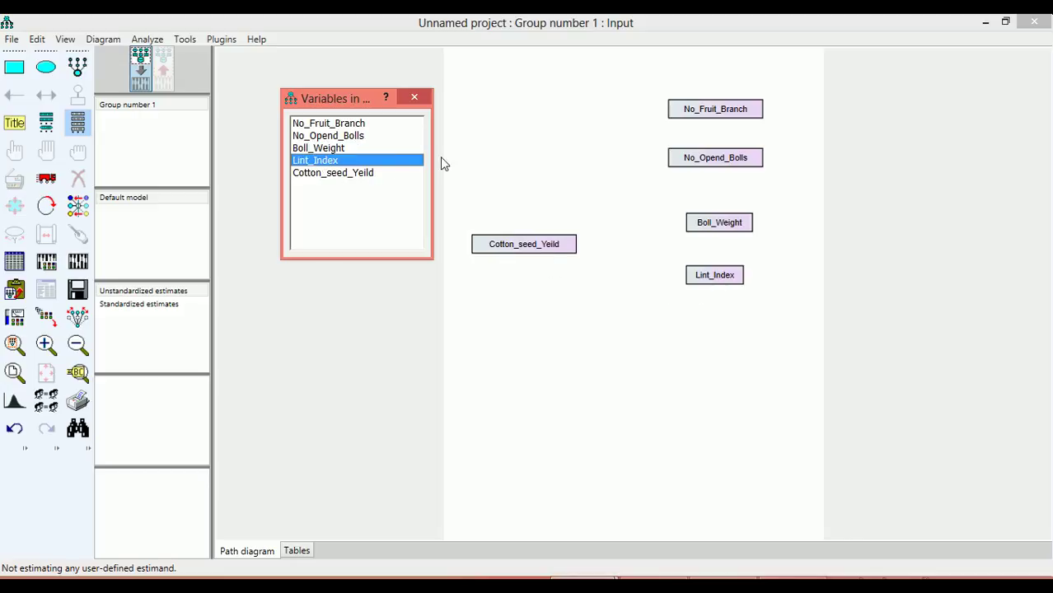
left_click(415, 99)
- Draw single-headed paths from No_Fruit_Branch, No_Opend_Bolls, Boll_Weight and Lint_Index to Cotton_seed_Yeild
left_click(14, 95)
mouse_move(679, 115)
left_mouse_down()
mouse_move(630, 188)
mouse_move(570, 241)
left_mouse_up()
mouse_move(670, 168)
left_mouse_down()
mouse_move(601, 244)
mouse_move(580, 249)
left_mouse_up()
mouse_move(692, 226)
left_mouse_down()
mouse_move(639, 247)
mouse_move(582, 250)
left_mouse_up()
mouse_move(692, 279)
left_mouse_down()
mouse_move(588, 266)
mouse_move(581, 255)
left_mouse_up()
- Draw double-headed covariance arrows between every pair of the four predictor variables
left_click(45, 94)
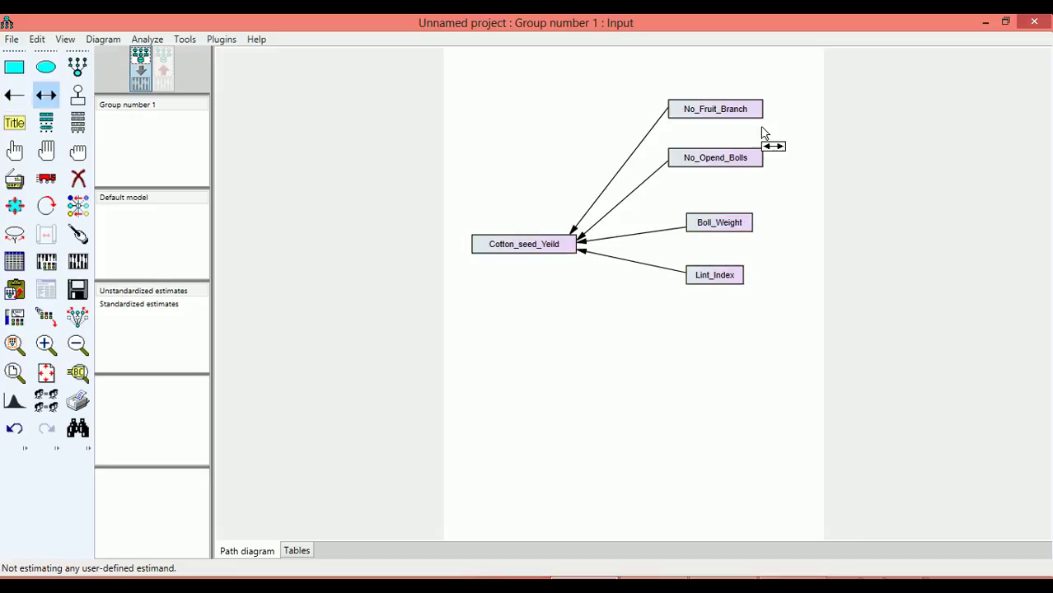
left_click_drag(756, 114, 753, 295)
left_click_drag(759, 121, 761, 225)
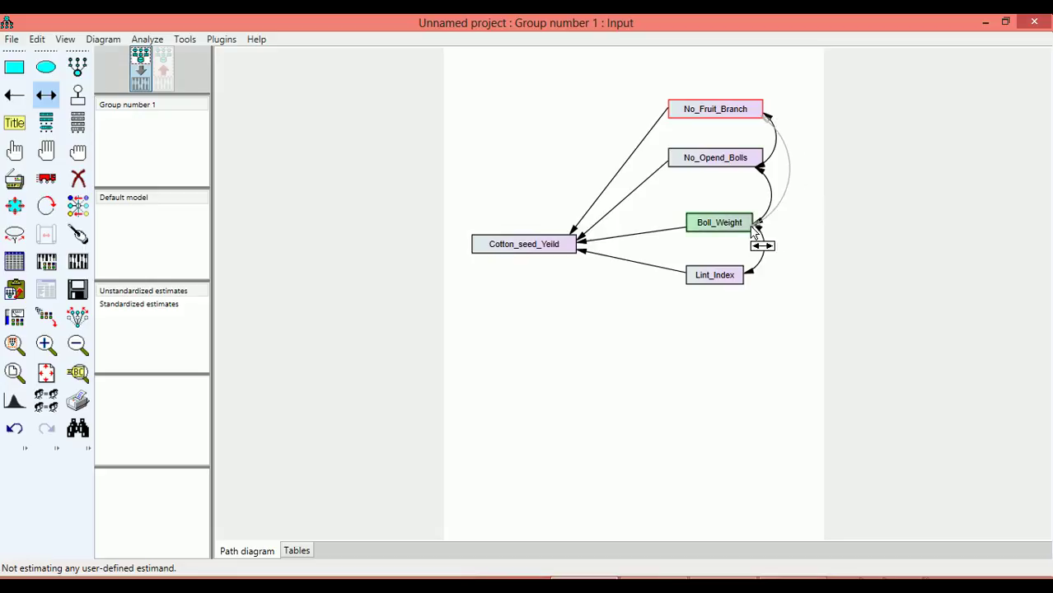
left_click_drag(762, 168, 752, 287)
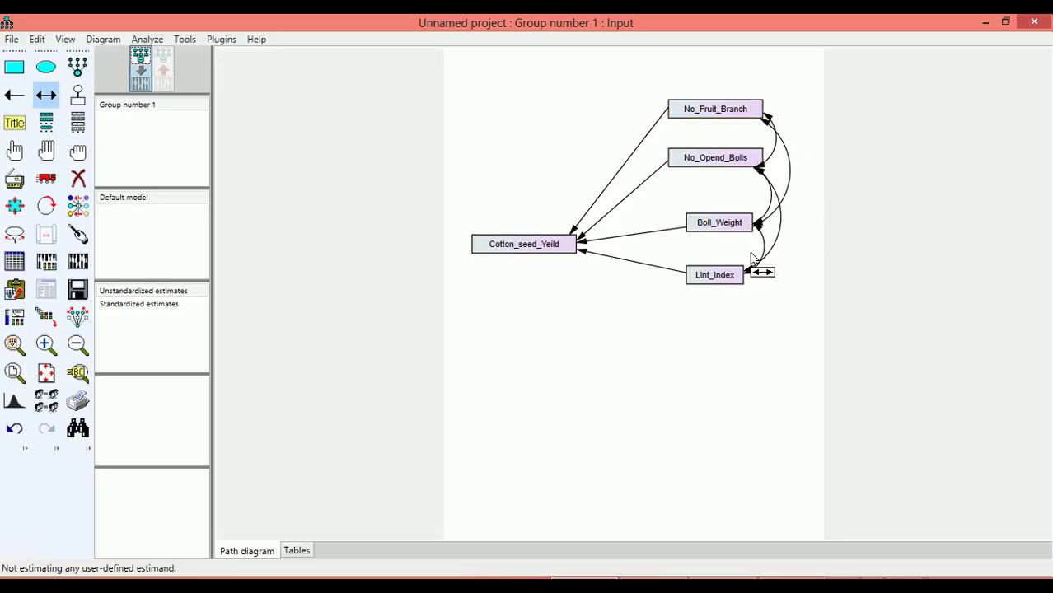
left_click_drag(781, 121, 752, 293)
- Add a unique error variable to Cotton_seed_Yeild and touch up the arrow connections of the whole diagram
left_click(77, 95)
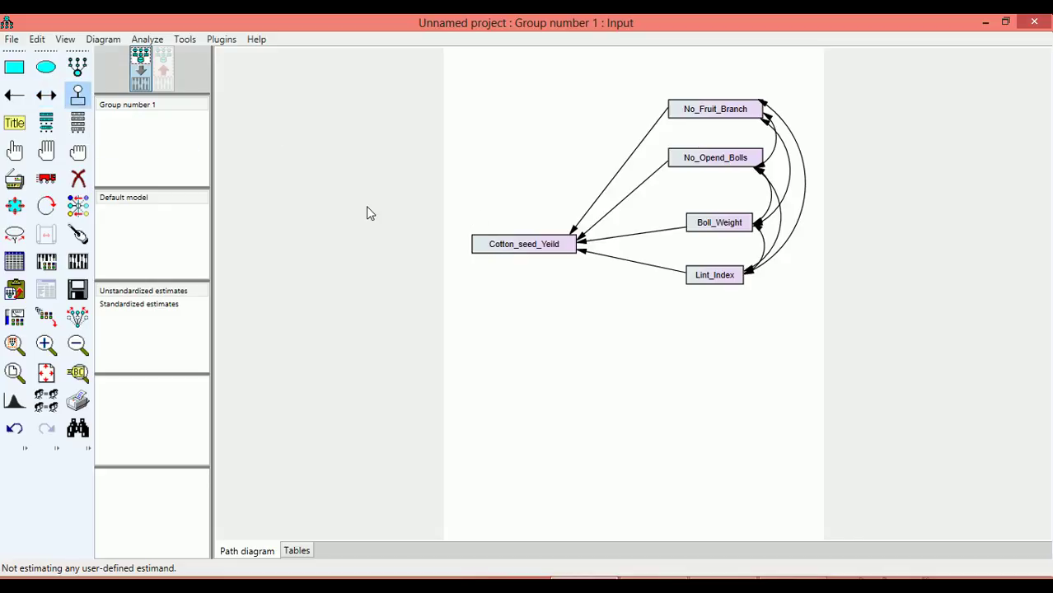
left_click(510, 234)
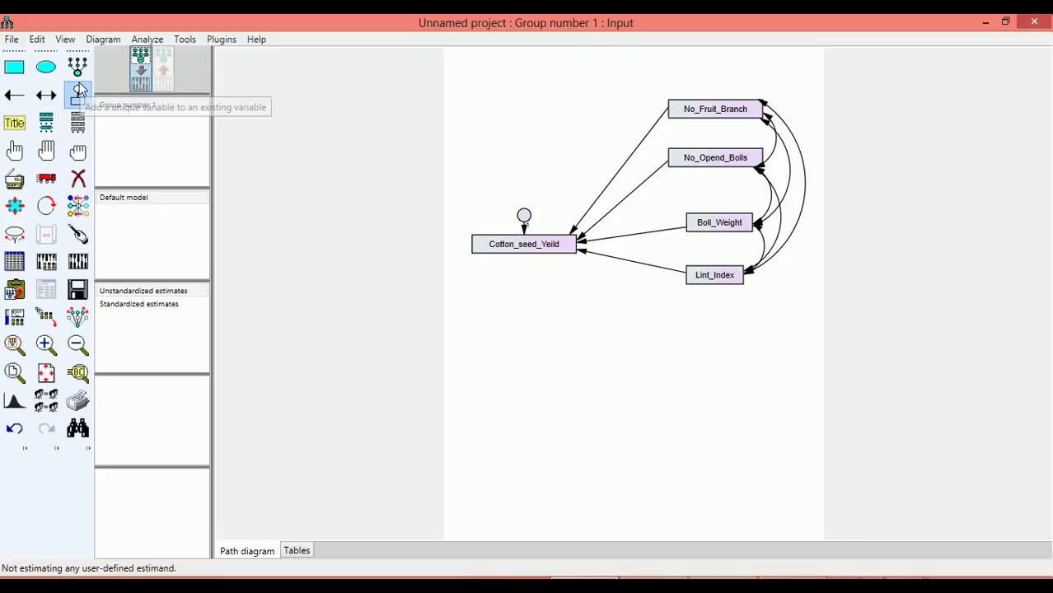
left_click(46, 151)
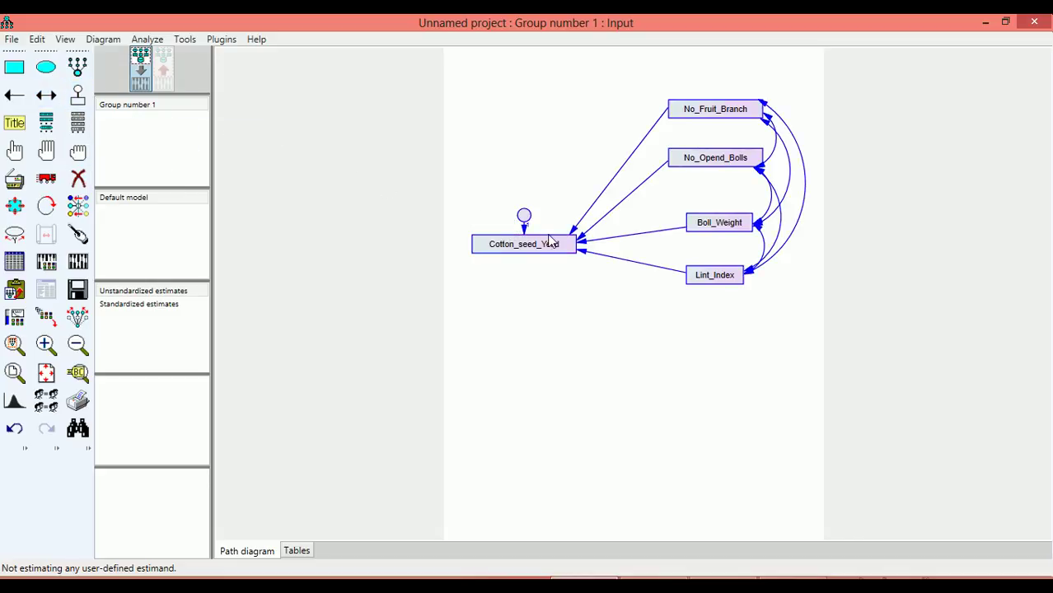
left_click(77, 234)
left_click(547, 253)
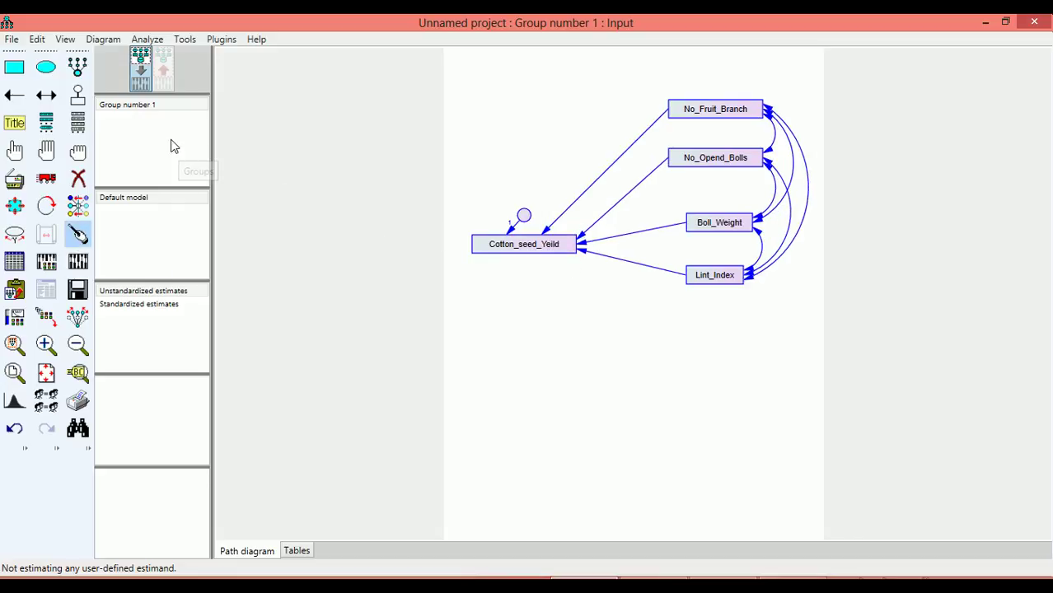
- Resize the observed variables with the Resize Observed Variables plugin and reattach the No_Fruit_Branch path at the right end of Cotton_seed_Yeild
left_click(212, 40)
left_click(253, 146)
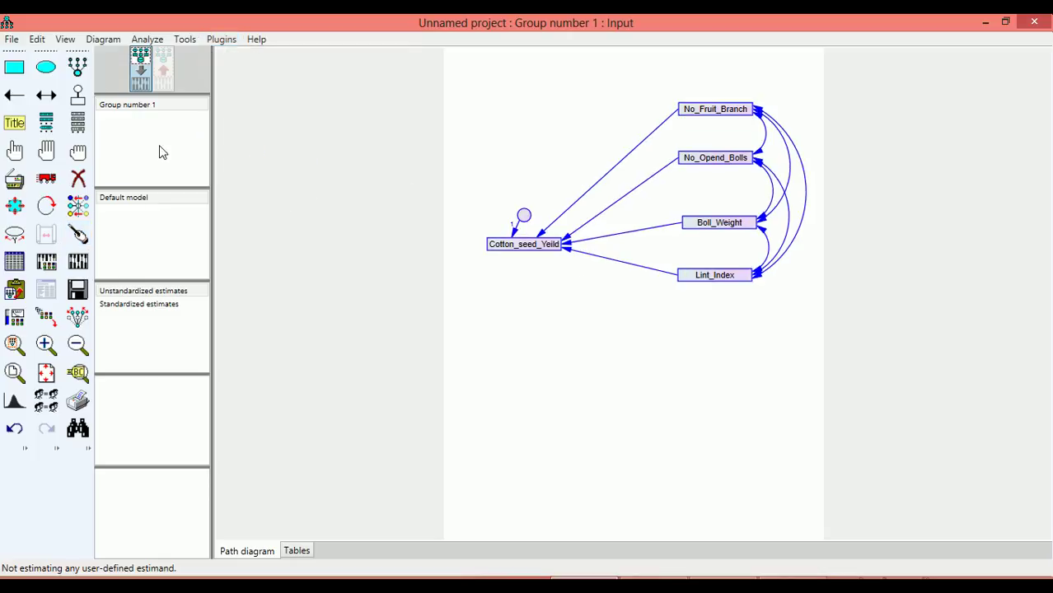
left_click(79, 157)
left_click(46, 178)
left_click(554, 244)
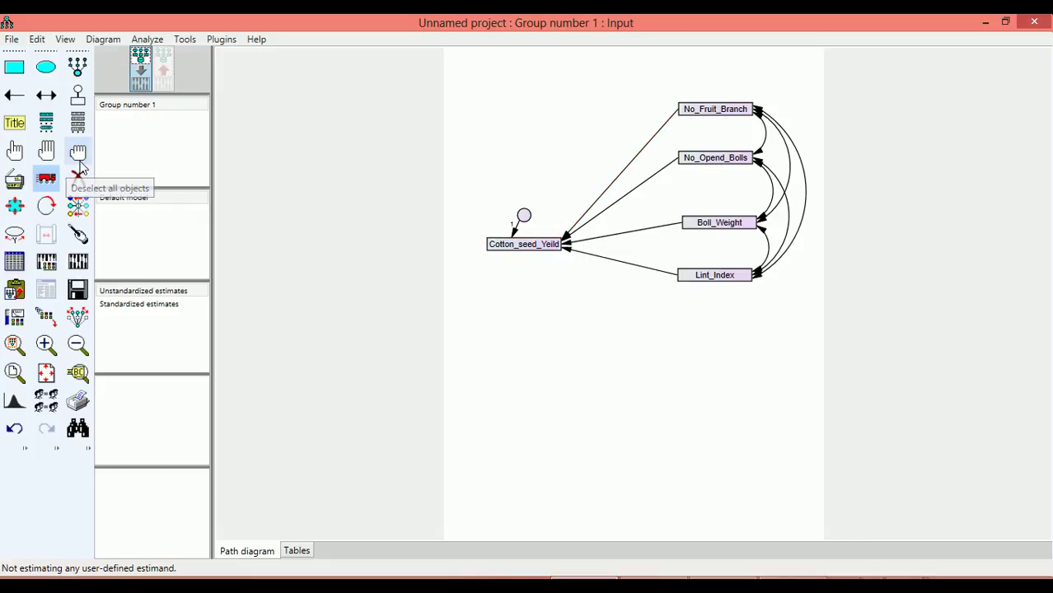
- Move the four predictor variables down together so they are roughly centred vertically on Cotton_seed_Yeild
left_click(17, 160)
left_click(715, 110)
left_click(725, 161)
left_click(718, 224)
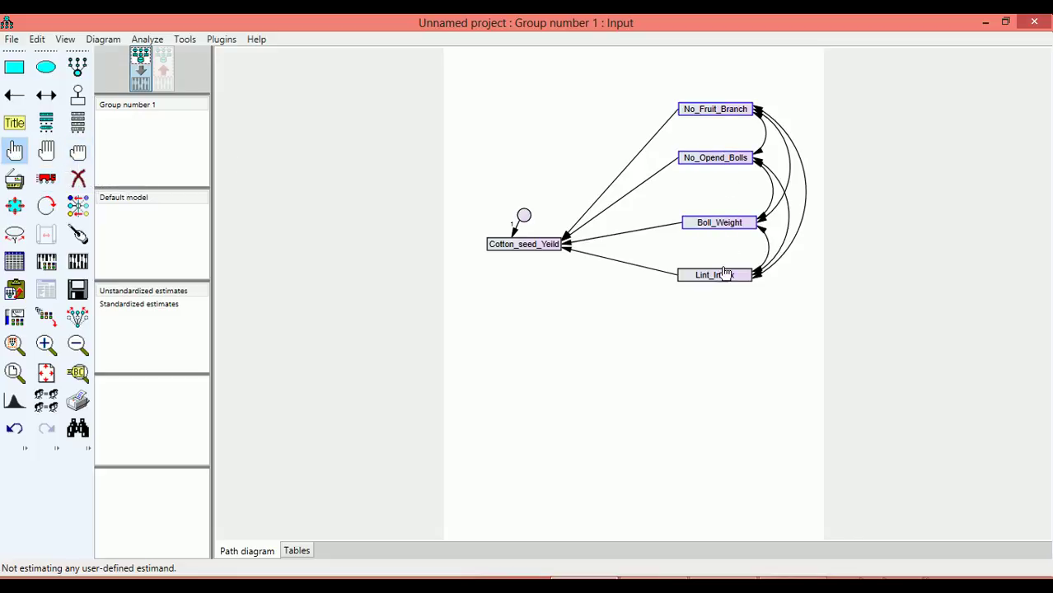
left_click(721, 275)
left_click(47, 178)
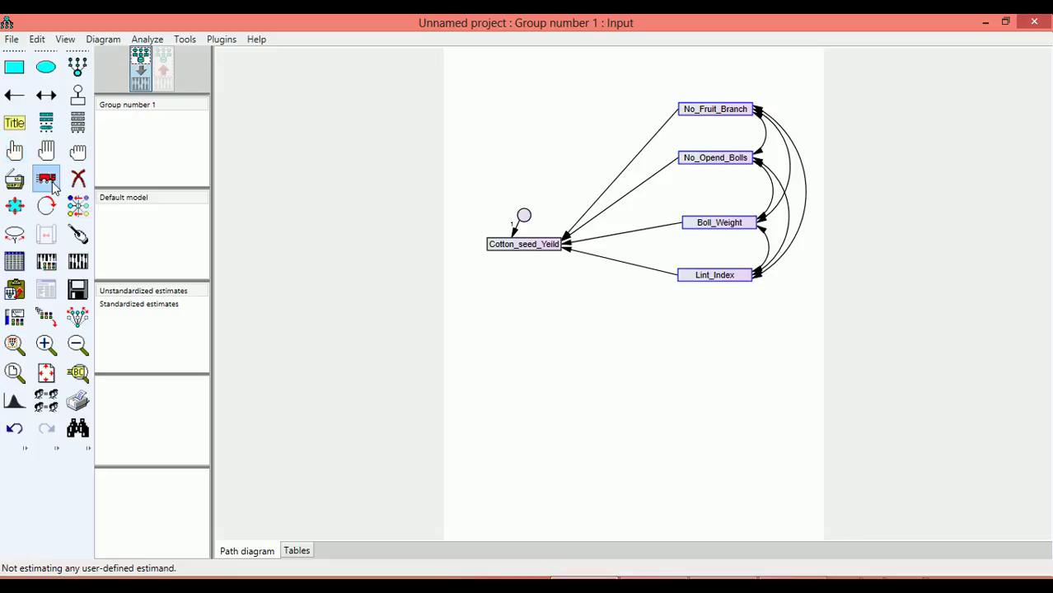
left_click_drag(695, 164, 697, 208)
left_click(46, 178)
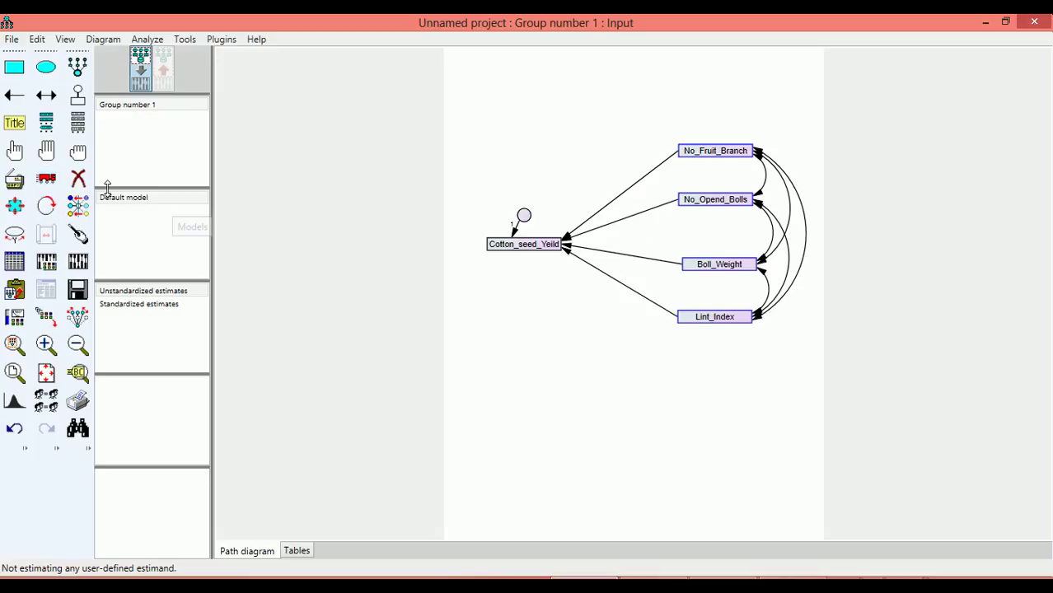
left_click(48, 158)
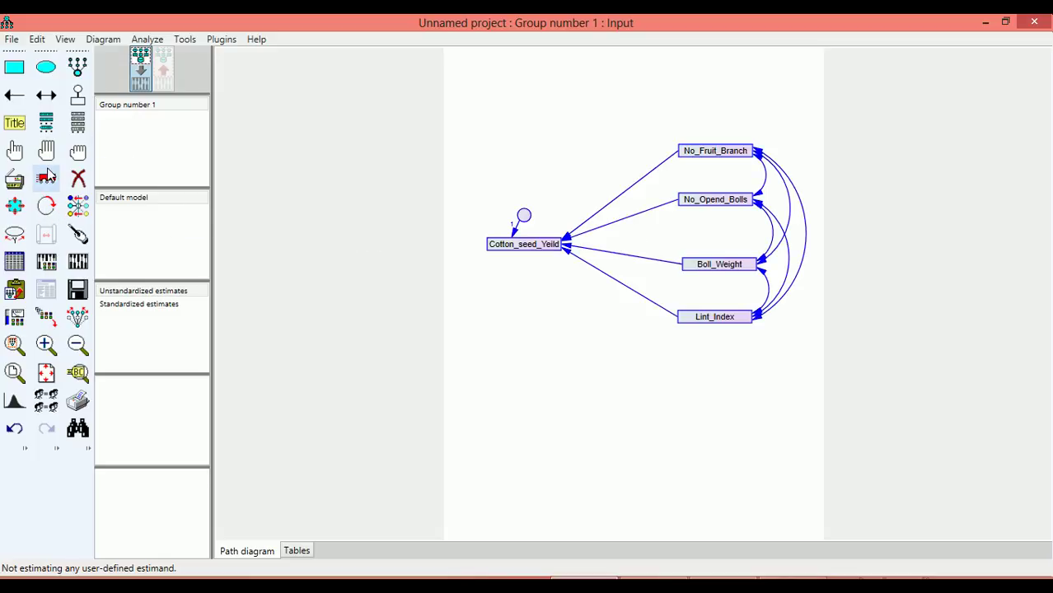
left_click(77, 153)
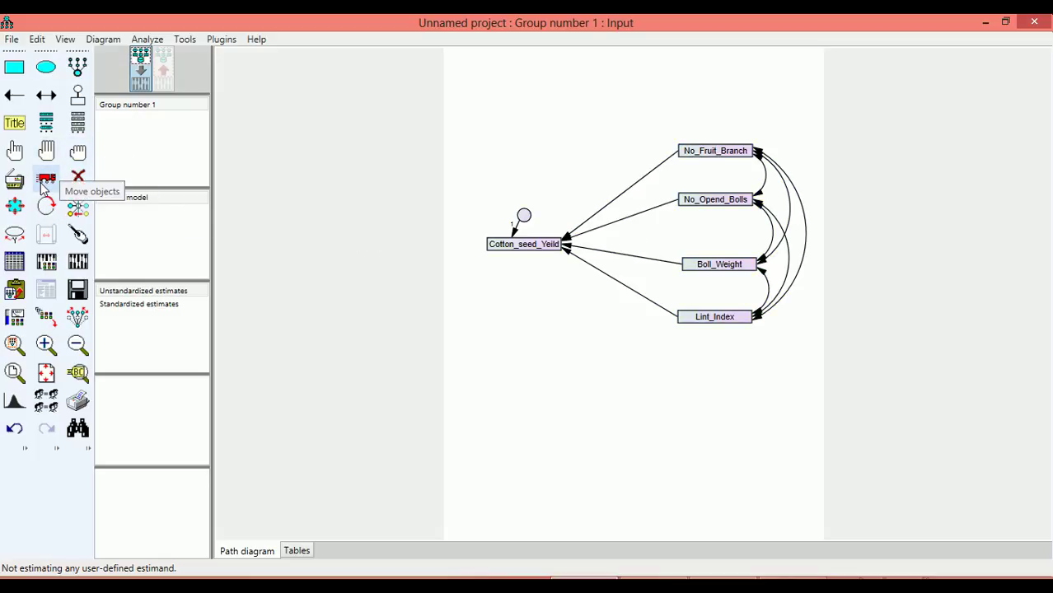
- Align Cotton_seed_Yeild beneath its error circle with a vertical arrow and name the error circle with the Name Unobserved Variables plugin
left_click(46, 178)
mouse_move(525, 252)
left_mouse_down()
mouse_move(524, 266)
mouse_move(537, 256)
left_mouse_up()
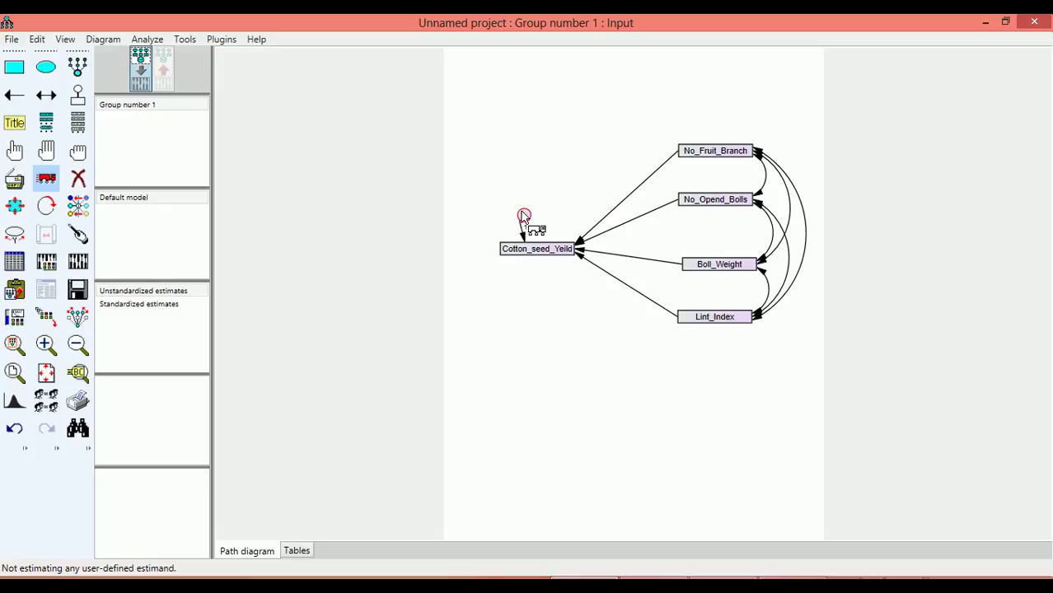
left_click_drag(520, 211, 540, 207)
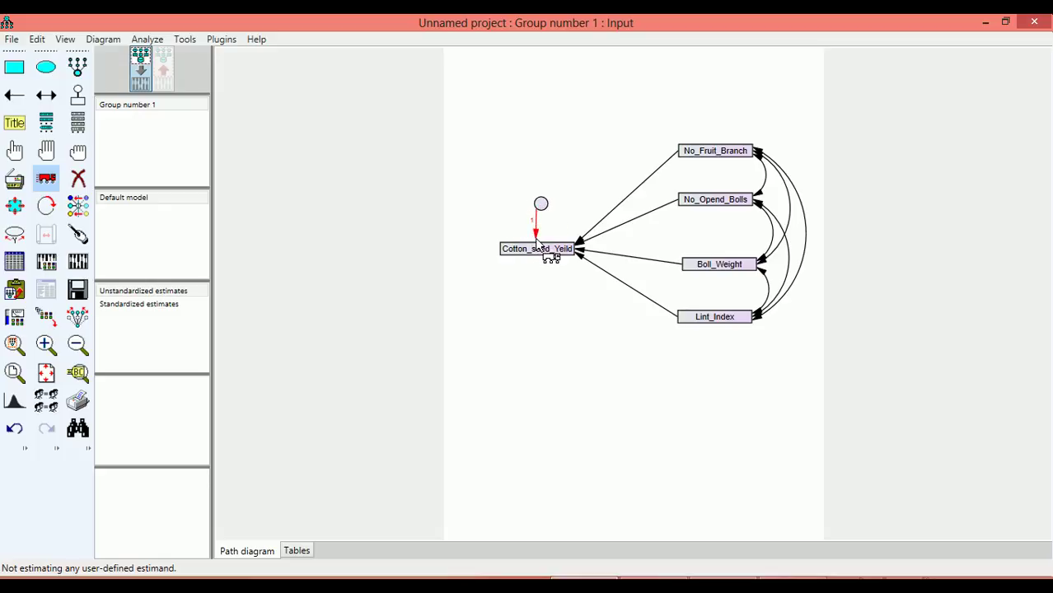
left_click_drag(536, 248, 540, 250)
left_click(221, 40)
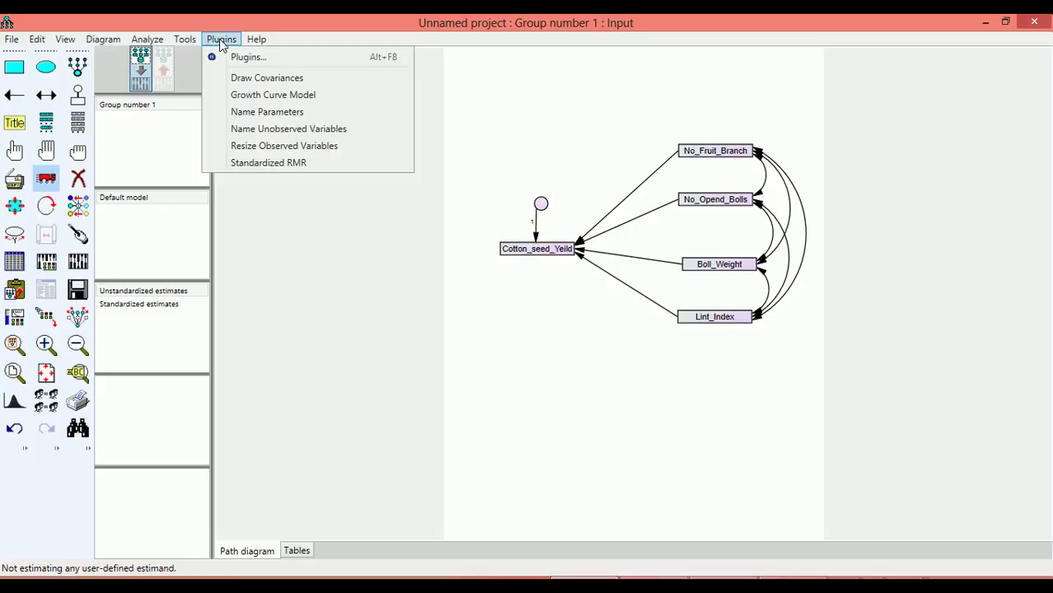
left_click(244, 130)
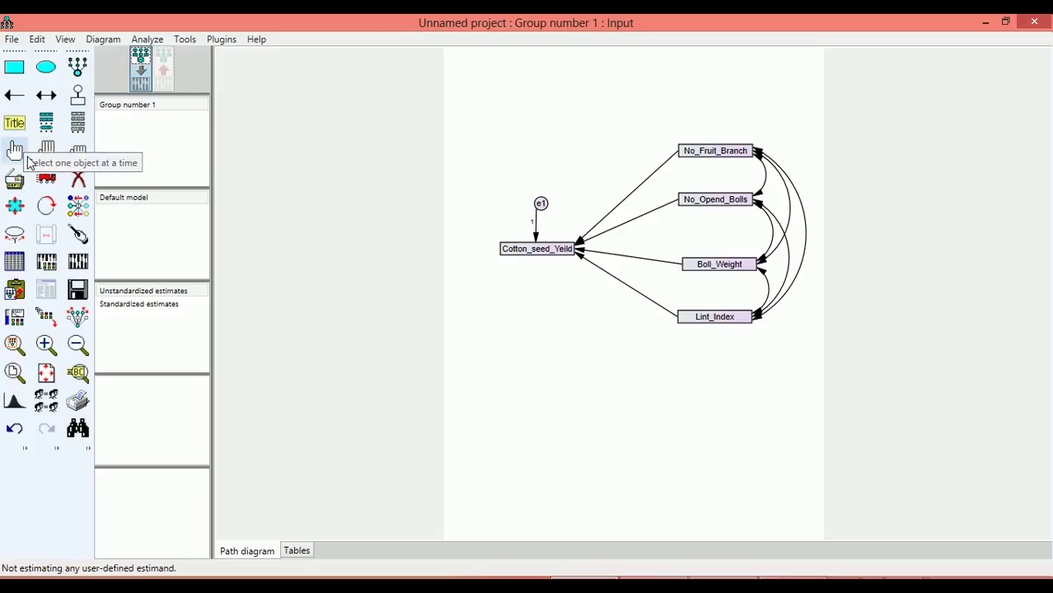
- Enable Indirect, direct & total effects and Covariances of estimates in the analysis output options
left_click(46, 261)
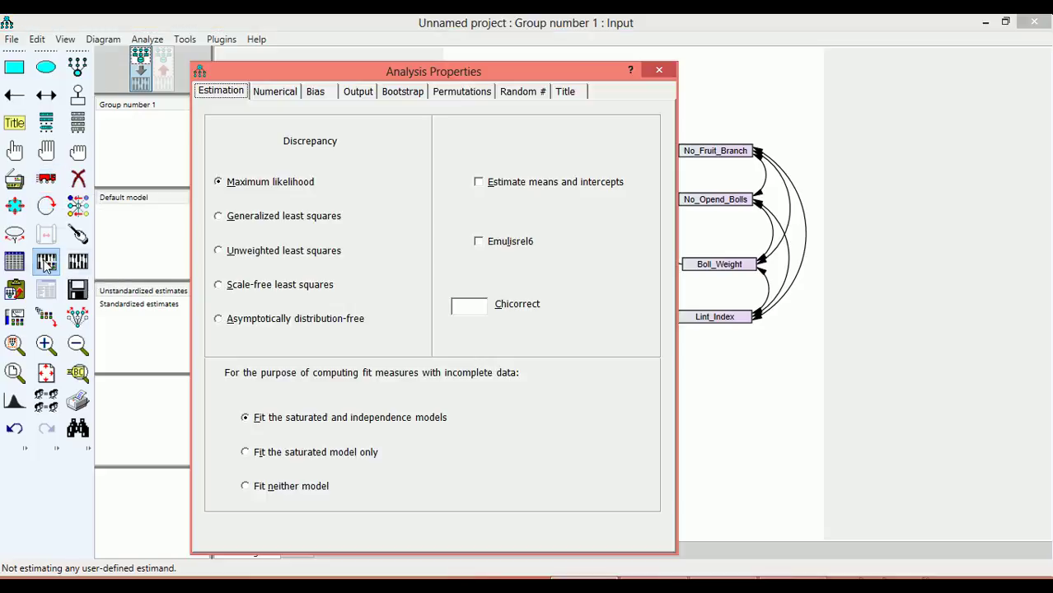
left_click(358, 91)
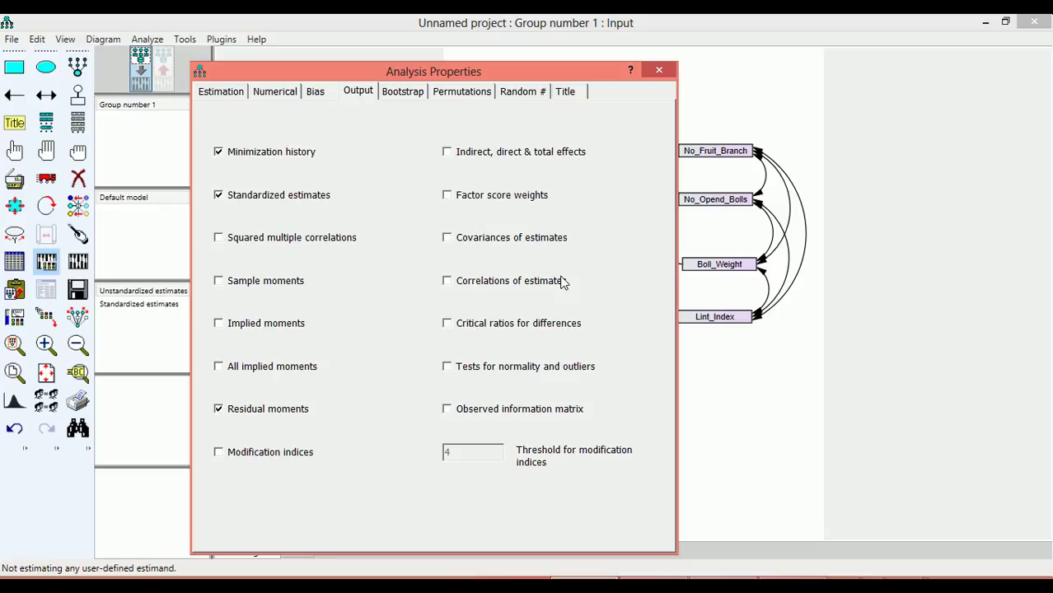
left_click(451, 153)
left_click(450, 243)
- Set the analysis title to "Path Analysis for example of Cotton Seed (15 - 1)" plus "مثال تحليل المسار (١٥ - ١) من كتاب الأستاذ الدكتور" and the author's name
left_click(574, 93)
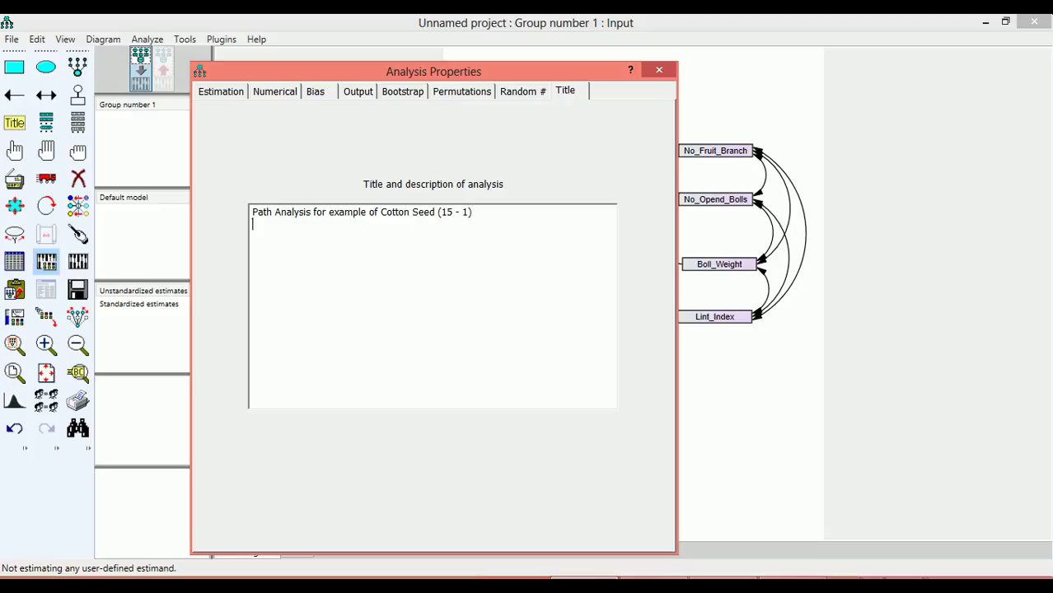
type("تحليل المسار (١٥ - ١")
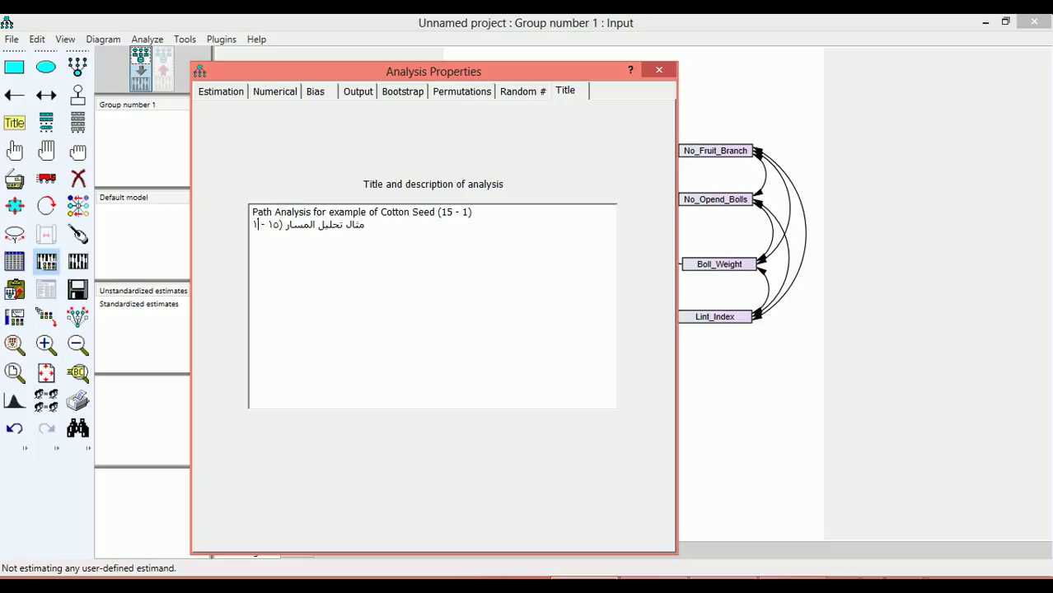
type(")")
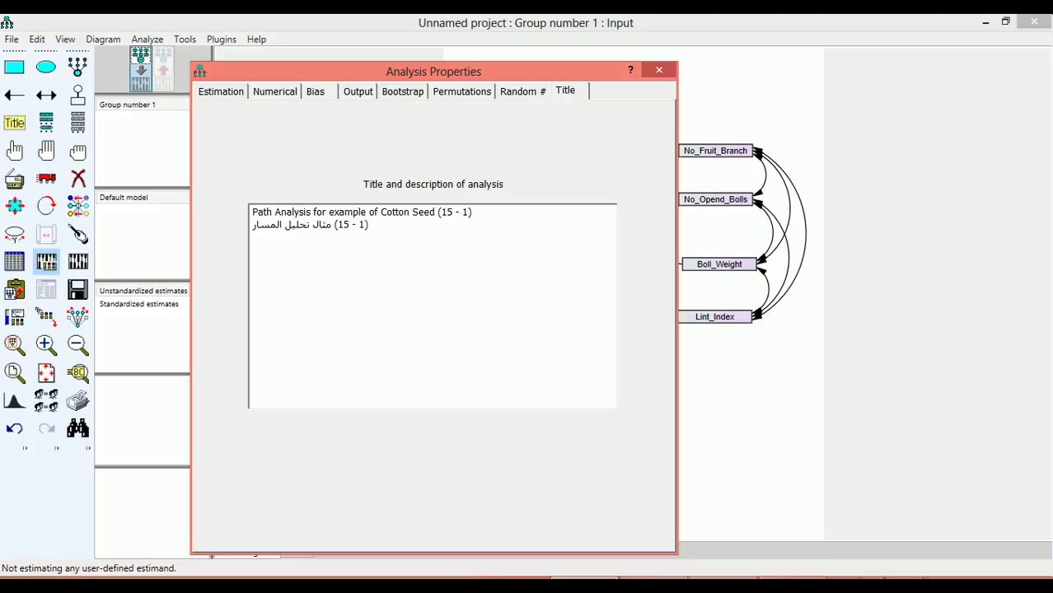
type(" من")
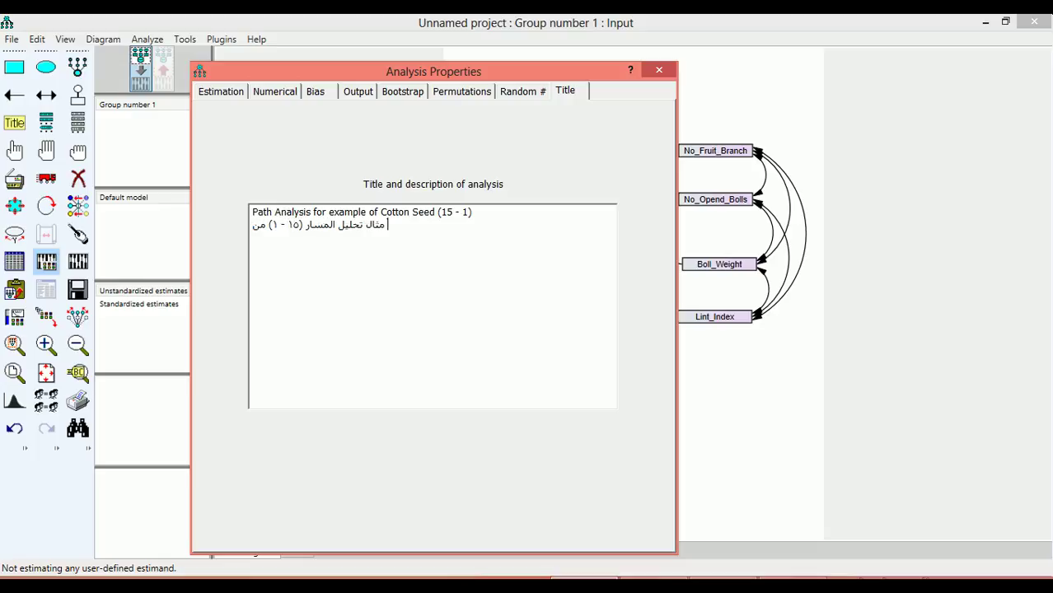
type(" كتاب الأ")
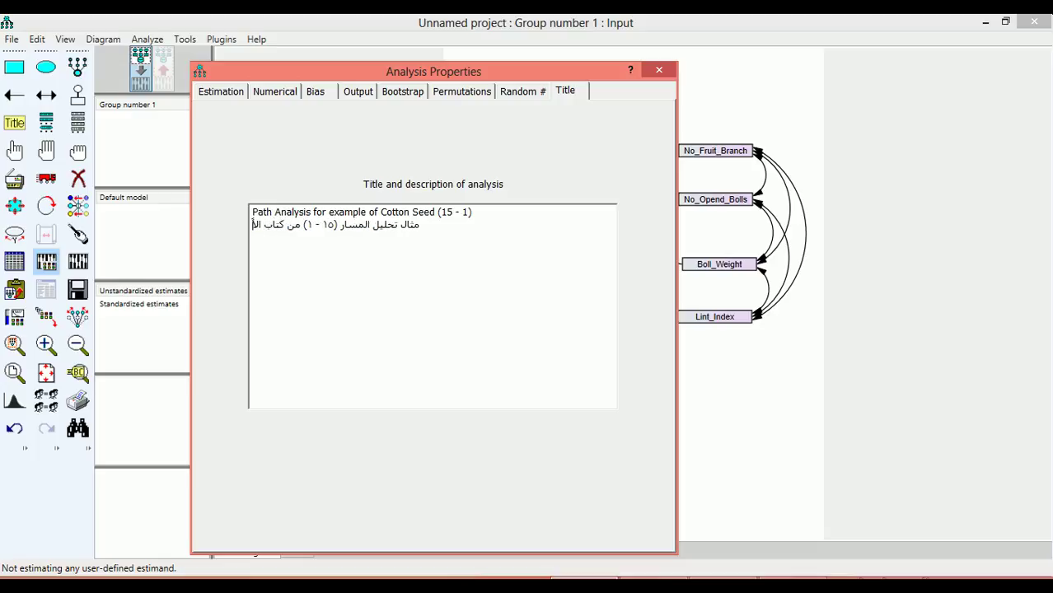
type("ستاذ")
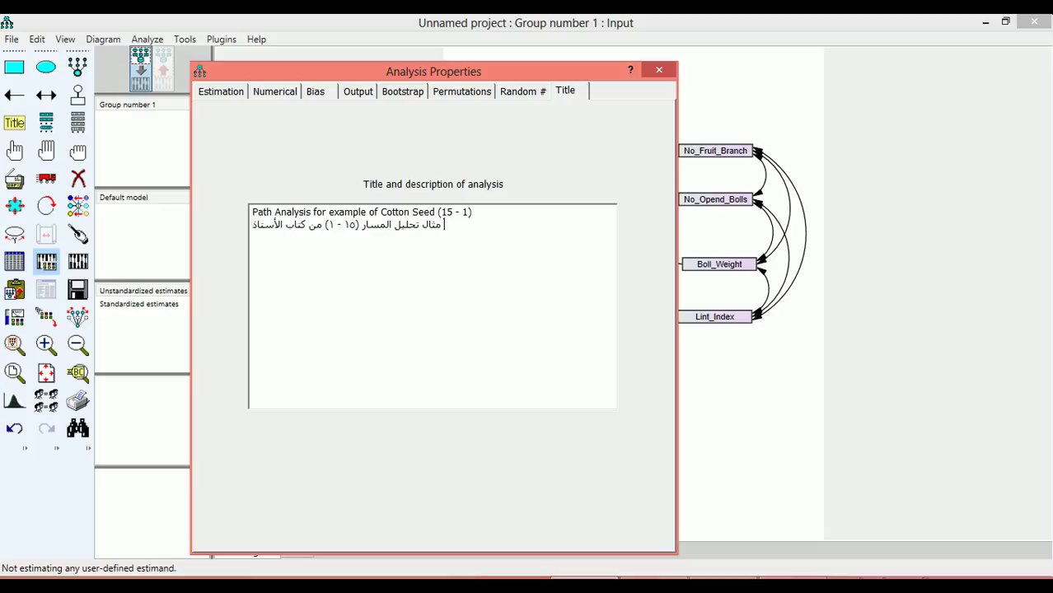
type(" الدكتور")
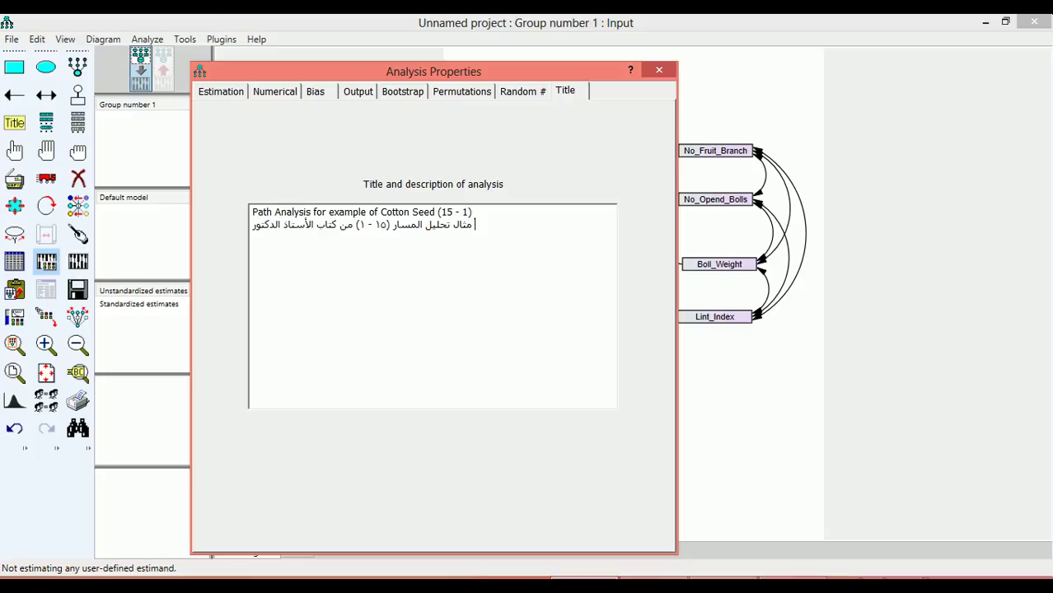
type(" خالد محمد د")
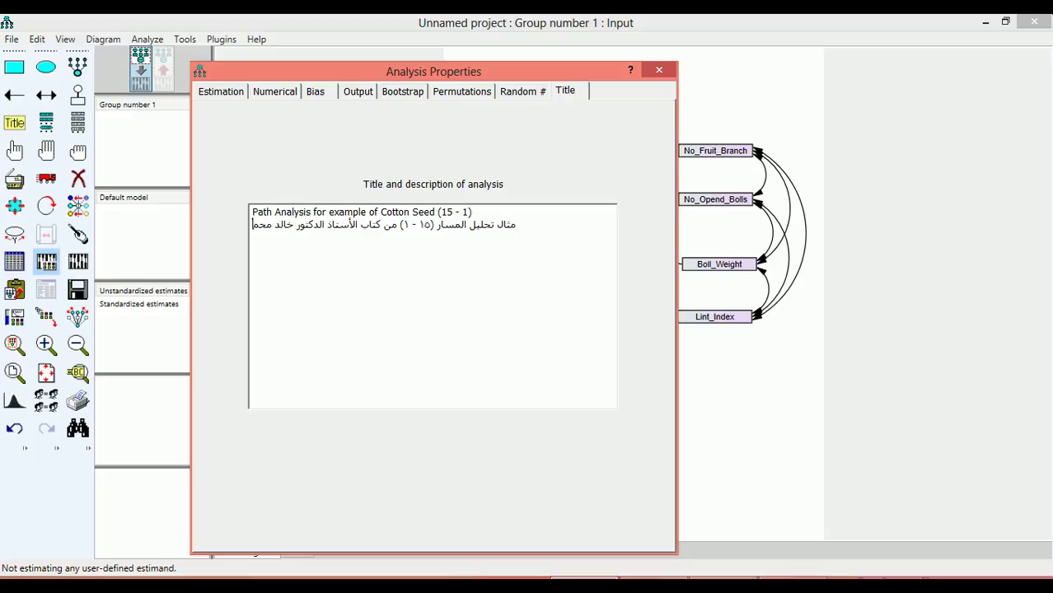
type("اؤد")
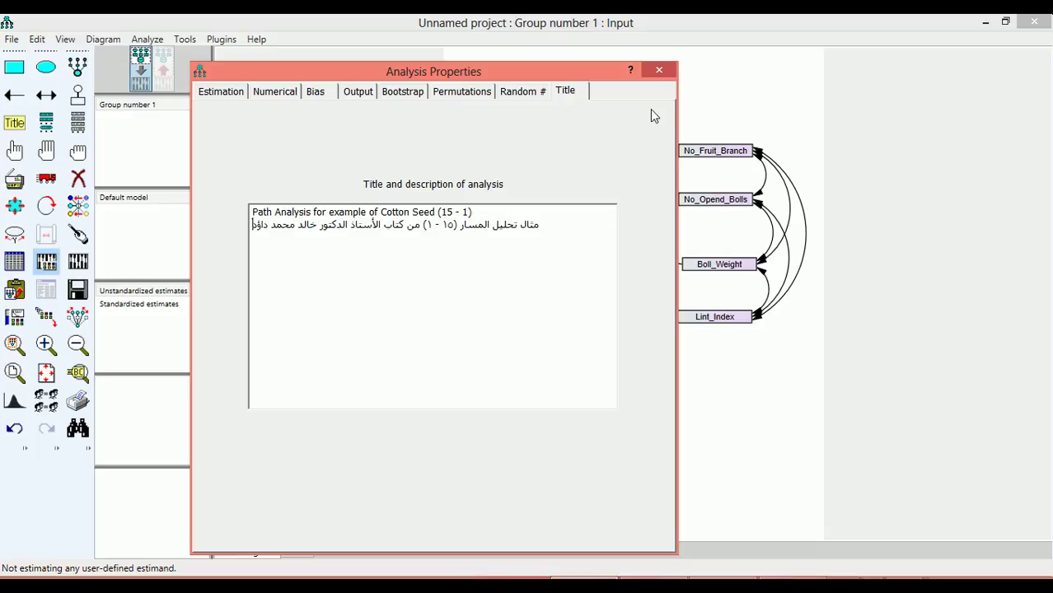
- Fit the path diagram to the page and save it to the Desktop as "مثال القطن - تحليل المسار" followed by the author's name
left_click(659, 70)
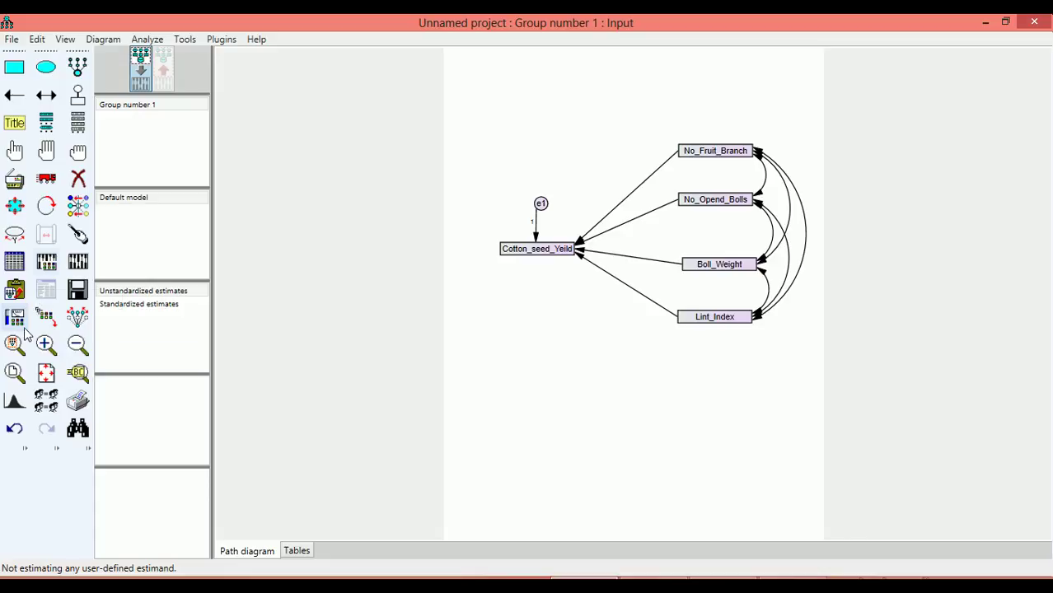
left_click(46, 372)
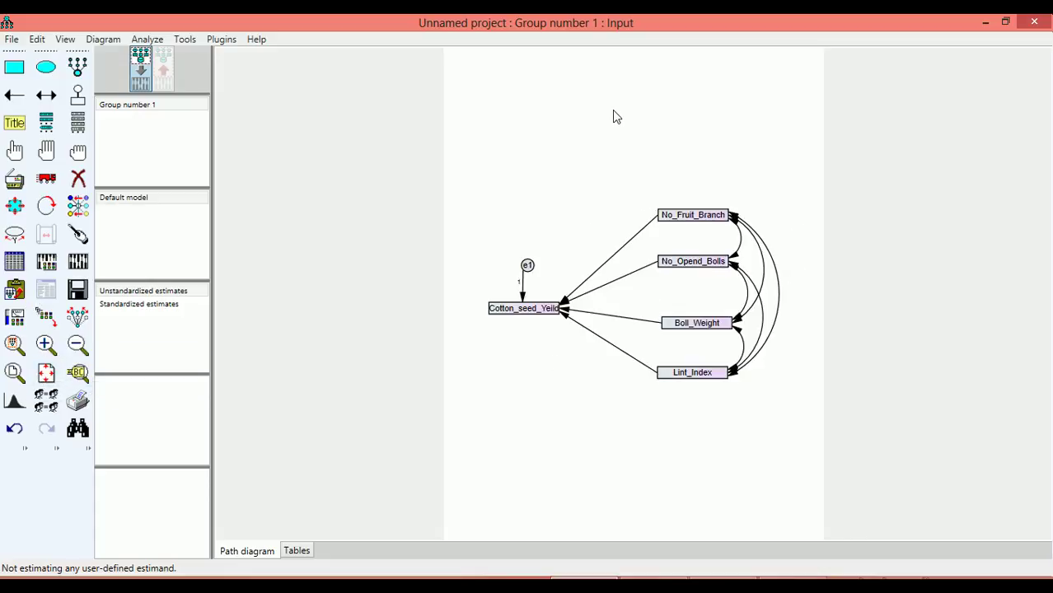
left_click(77, 288)
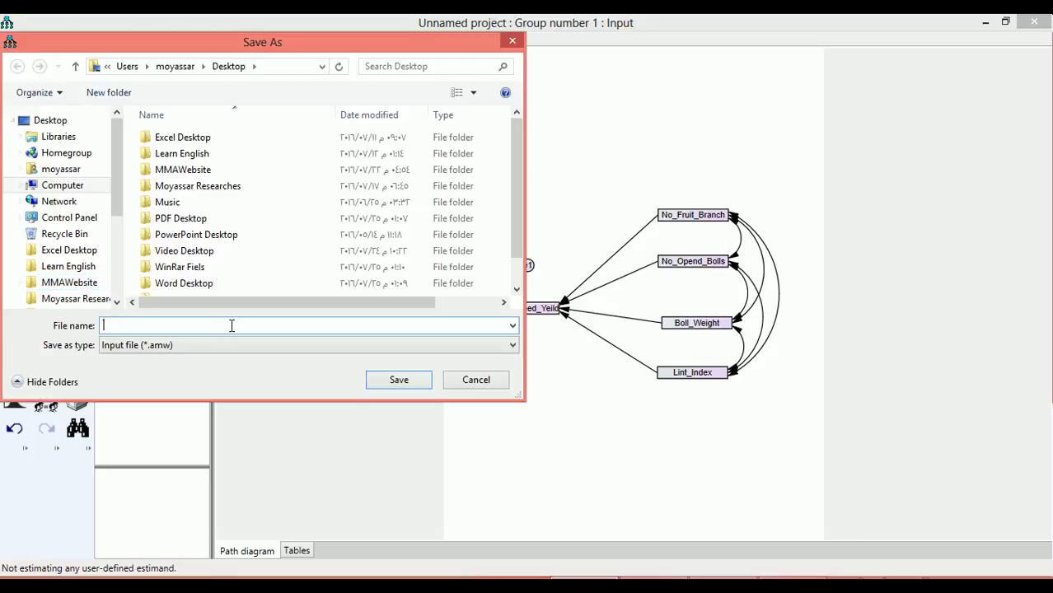
type("مثال القطن - تحليل المسار ")
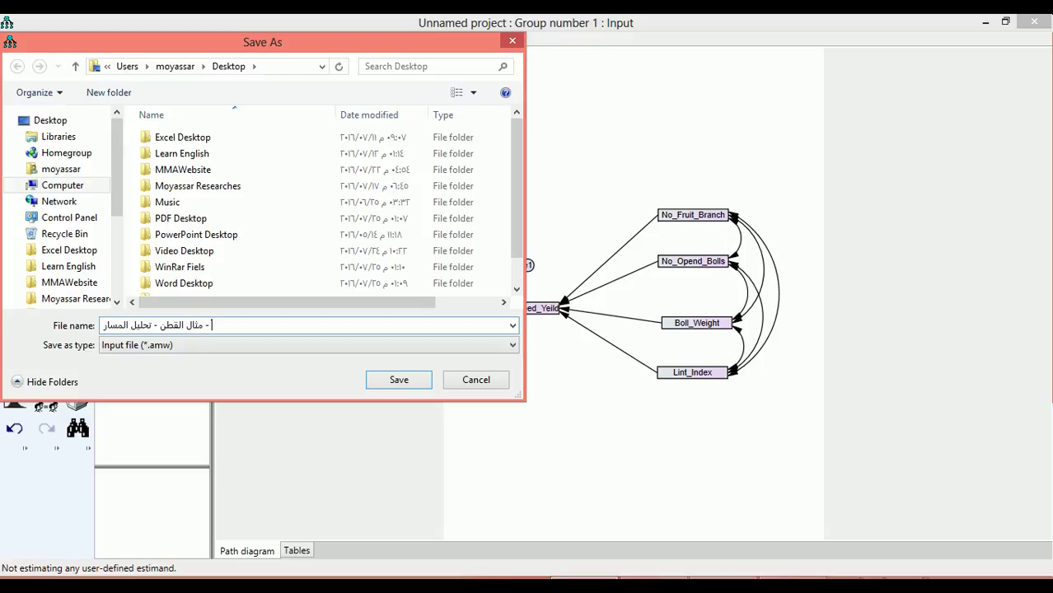
type("- ميسر محمد عزيز")
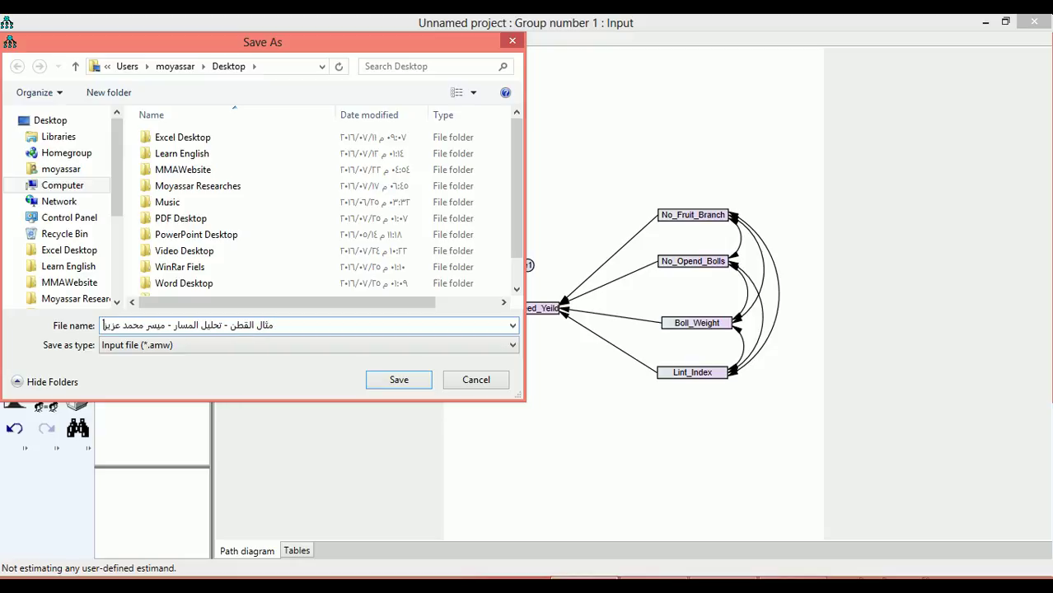
left_click(399, 379)
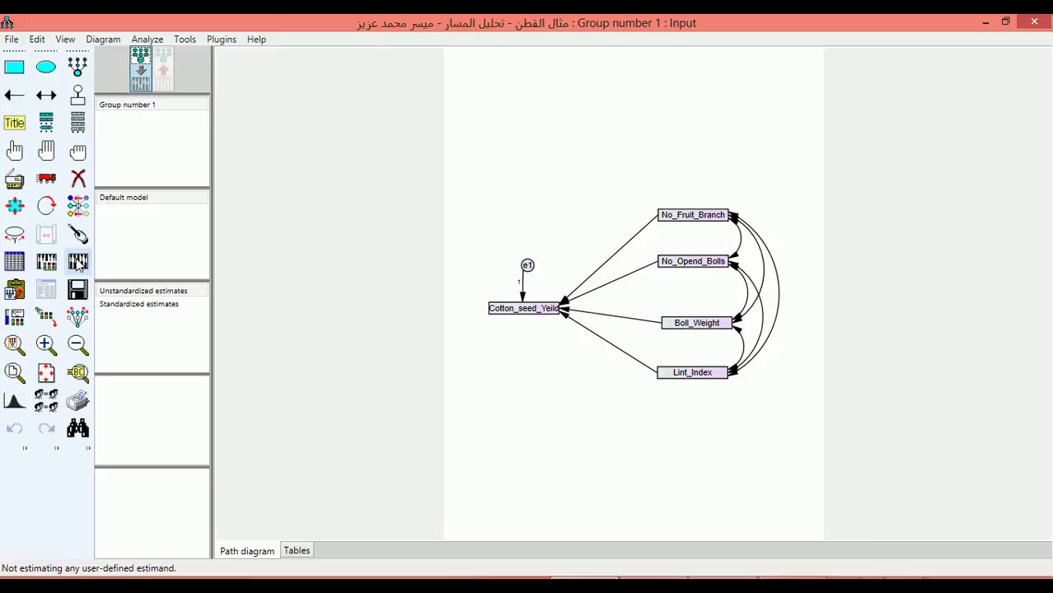
- Calculate the model estimates, show the standardized estimates on the output path diagram and save it
left_click(122, 306)
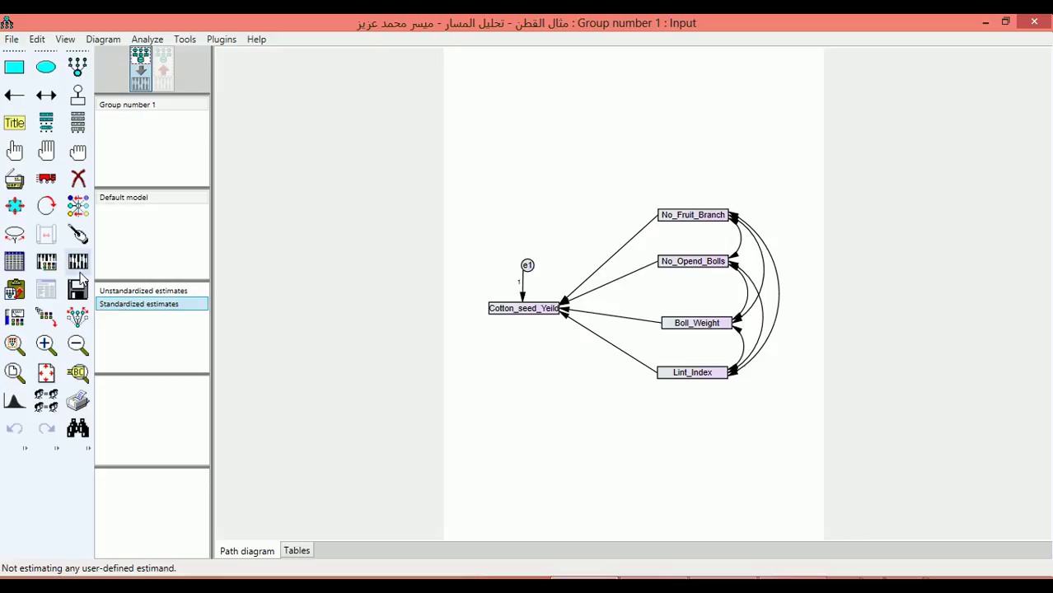
left_click(78, 263)
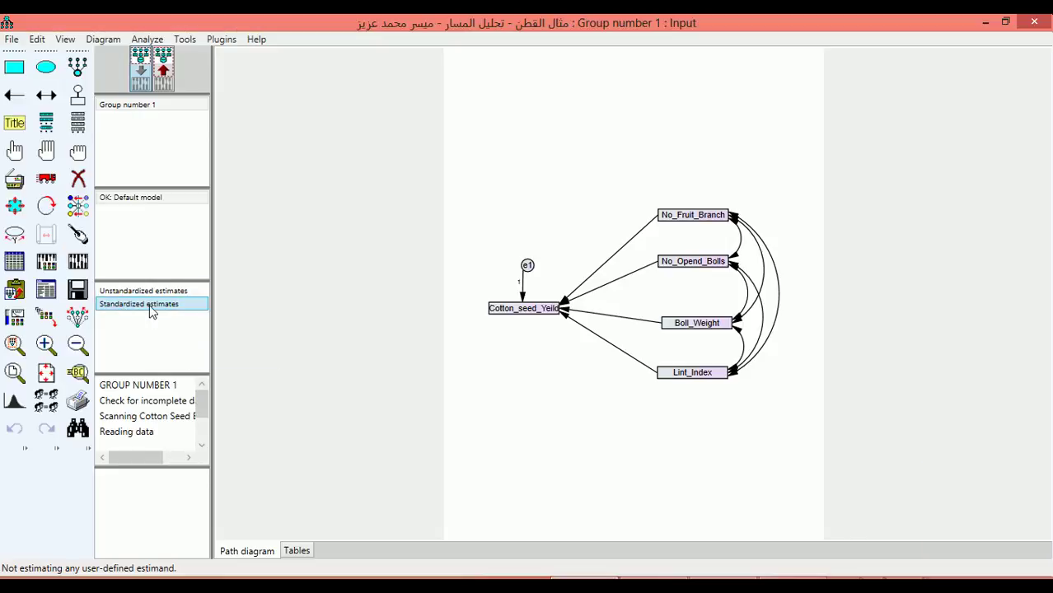
left_click(165, 72)
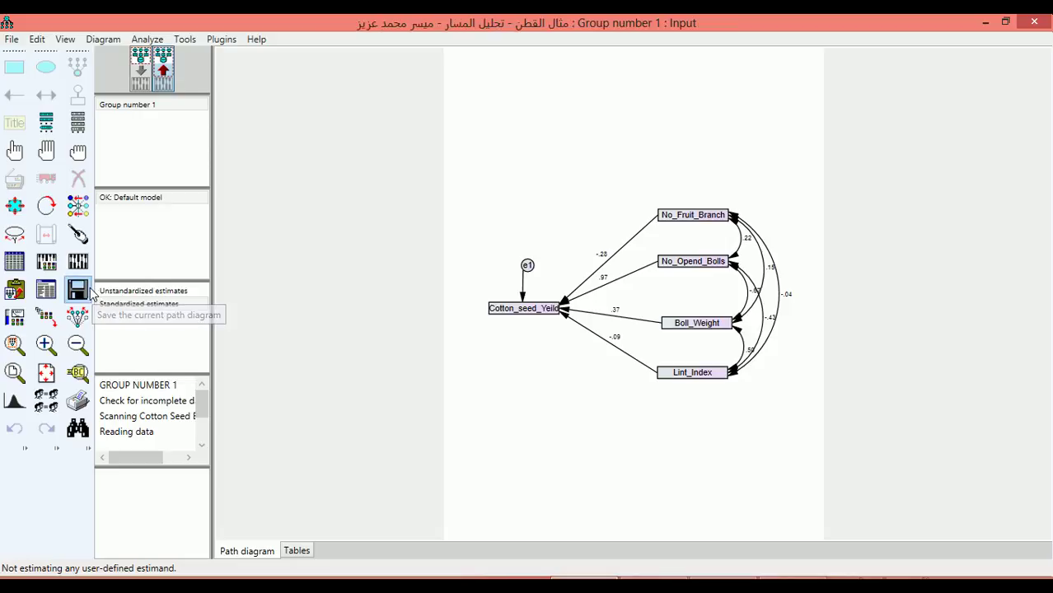
left_click(78, 290)
- Open the text output maximized and view the Standardized Regression Weights table among the scalar estimates
left_click(39, 294)
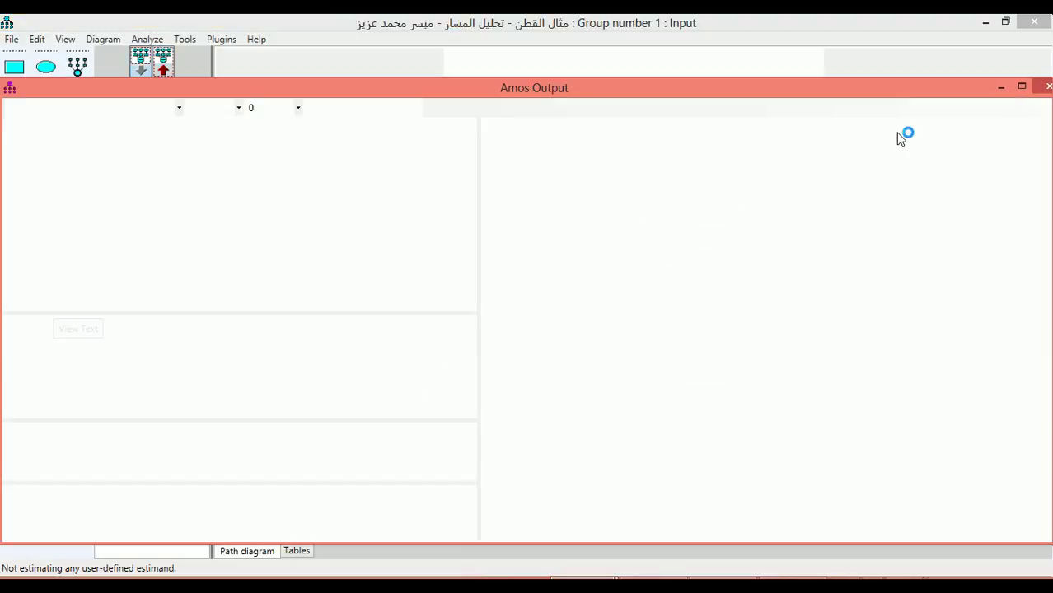
left_click(1019, 88)
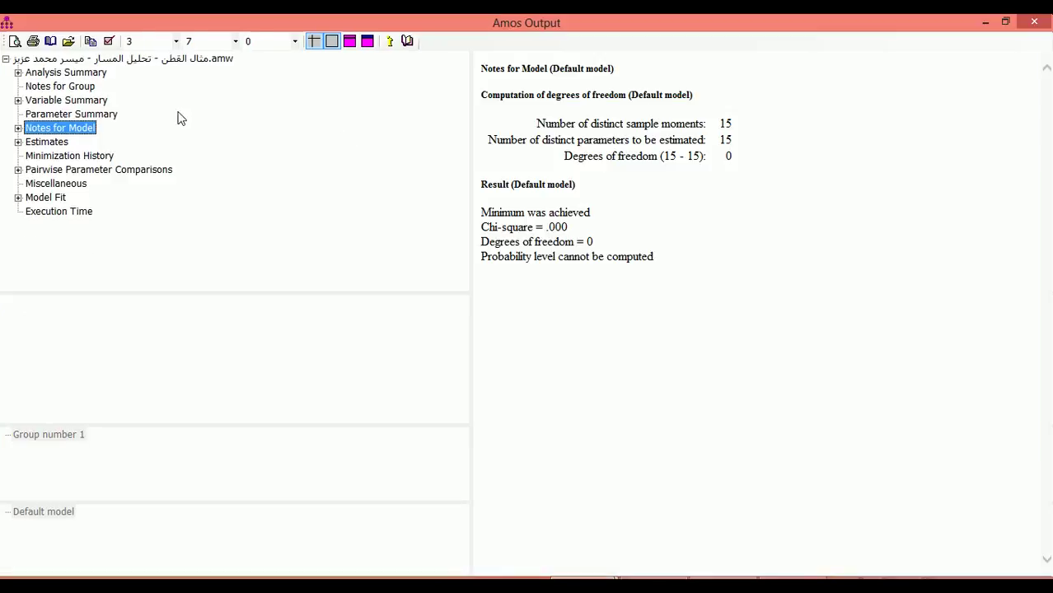
left_click(41, 143)
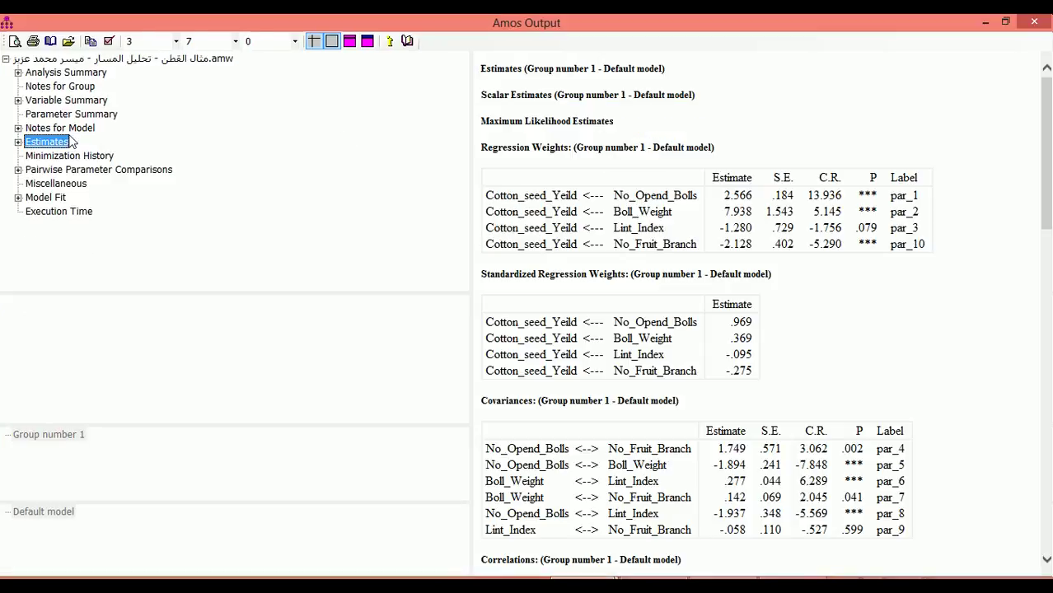
left_click(18, 142)
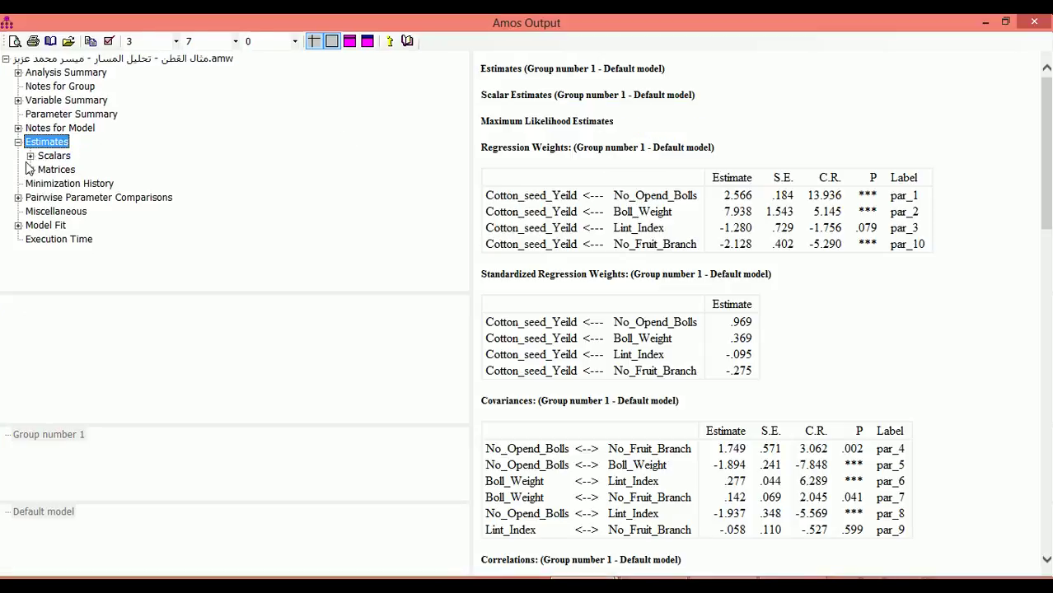
double_click(41, 156)
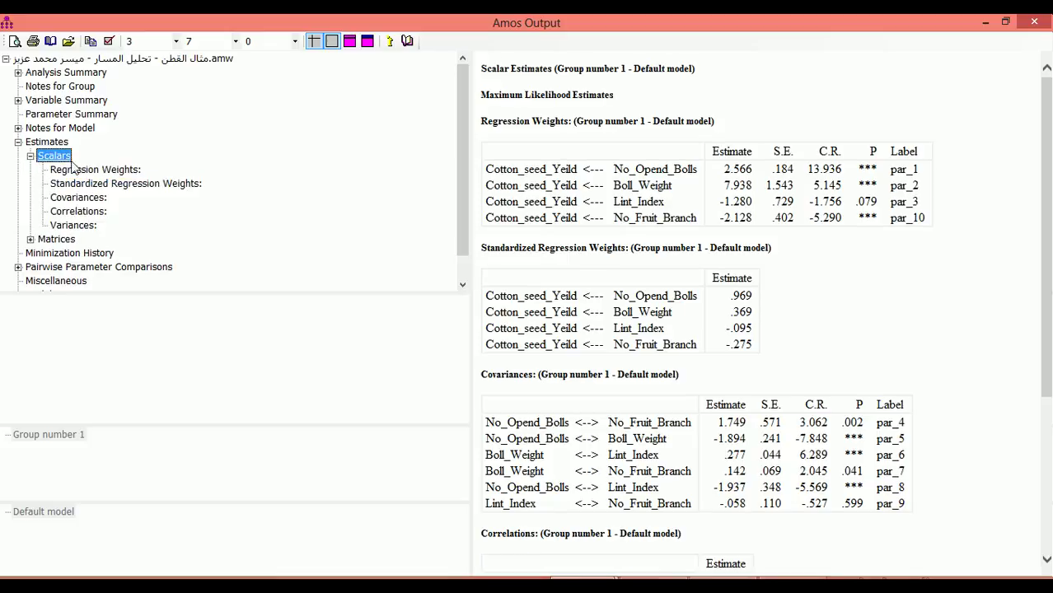
left_click(72, 184)
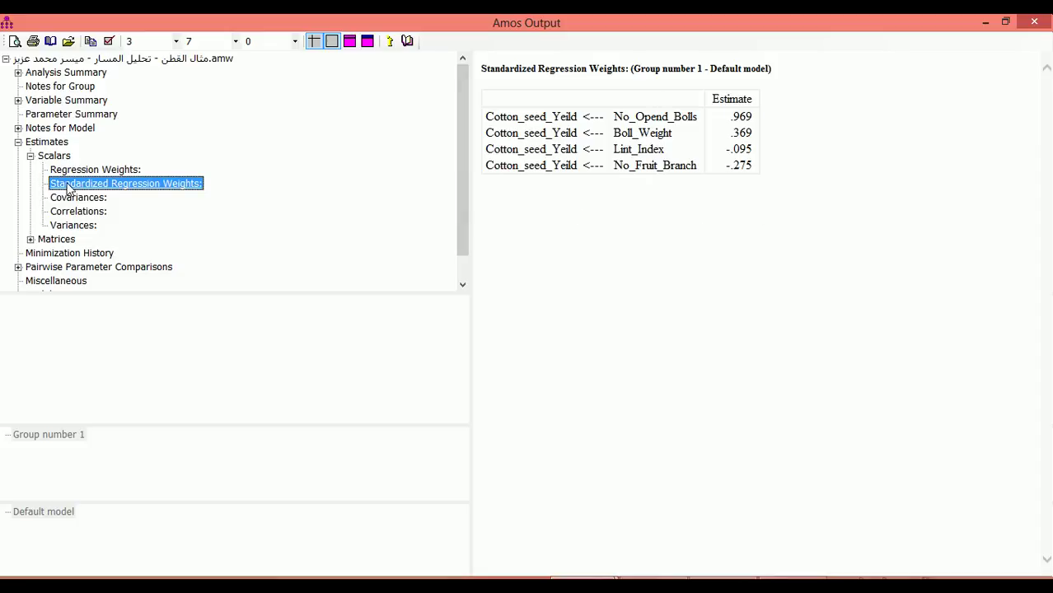
- Copy the whole Standardized Regression Weights table from the Amos output into the blank Word document
key("ctrl+a")
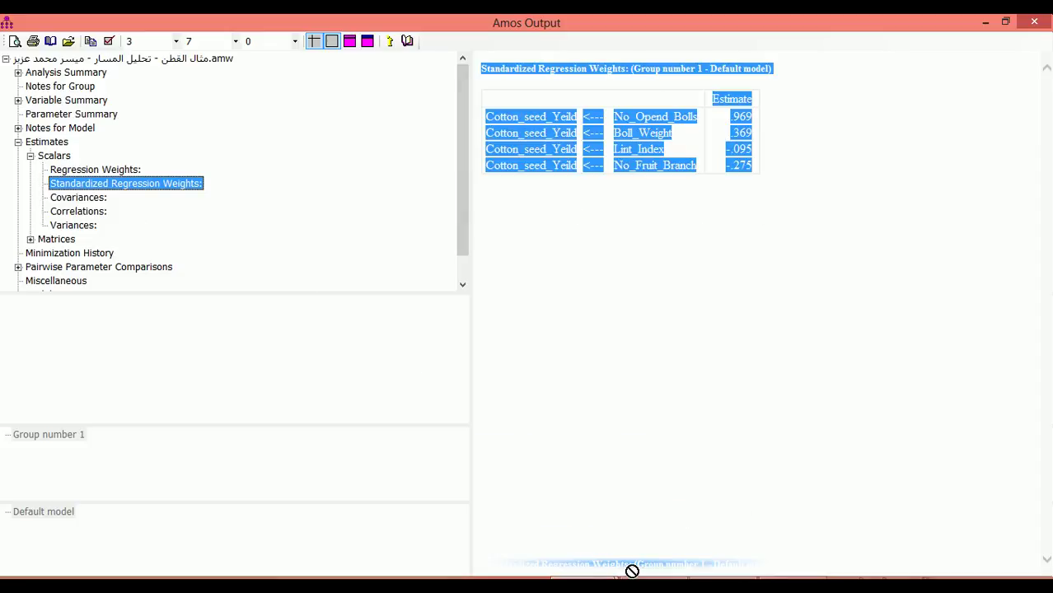
left_click(651, 585)
type("Standardized Regression Weights: (Group number 1 - Default model) \t\t\tEstimate Cotton_seed_Yeild\t<---\tNo_Opend_Bolls\t.969 Cotton seed Yeild\t<---\tBoll Weight\t.369 Cotton seed Yeild\t<---\tLint Index\t-.095 Cotton seed Yeild\t<---\tNo Fruit Branch\t-.275")
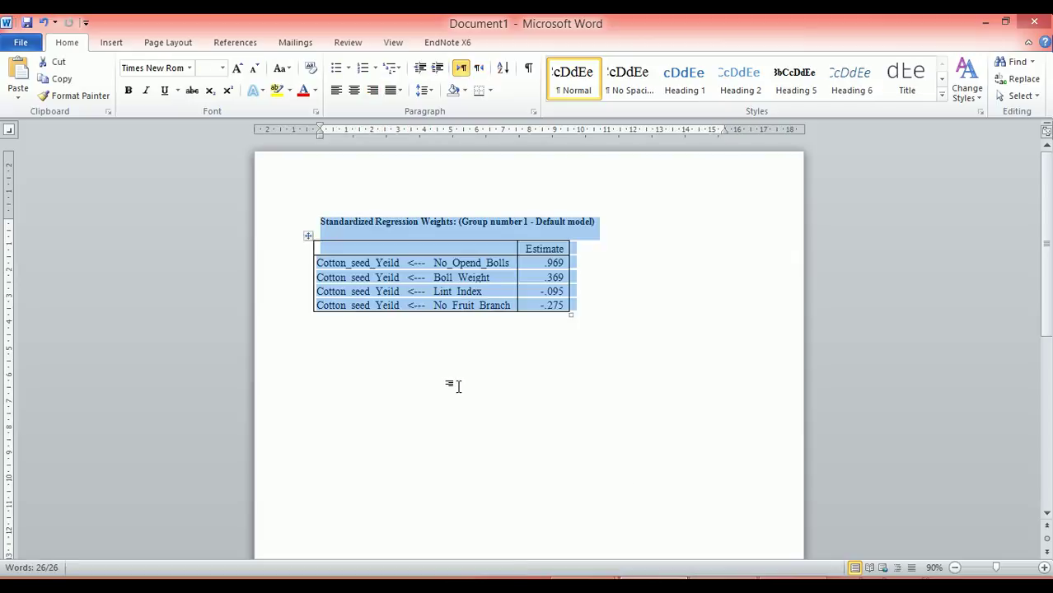
left_click(985, 22)
- Copy the Standardized Regression Weights table into the Excel worksheet starting at A1 and widen columns A and C to fit their text
left_click_drag(115, 184, 973, 169)
double_click(974, 169)
left_click(812, 197)
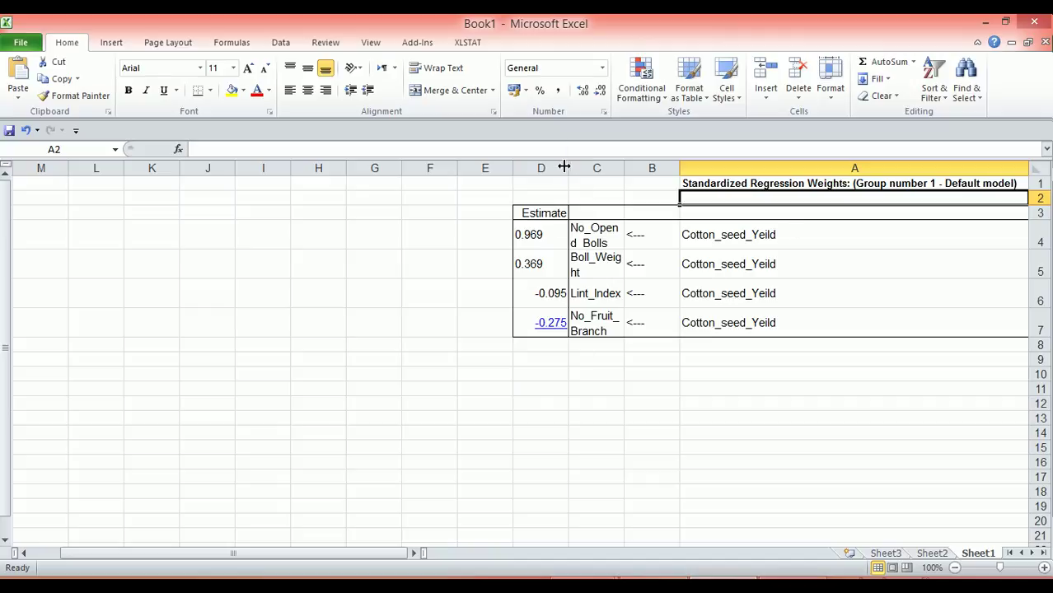
left_click_drag(564, 167, 468, 171)
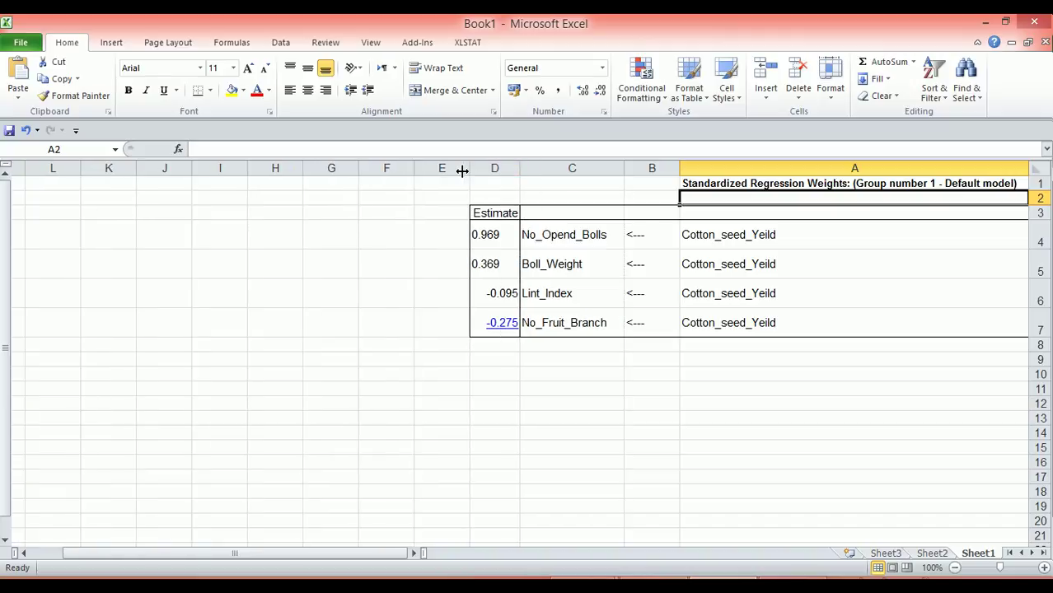
- Apply the cell formatting of the upper Estimate values to the last two values in D6:D7 with Format Painter
left_click_drag(493, 235, 494, 314)
left_click(68, 98)
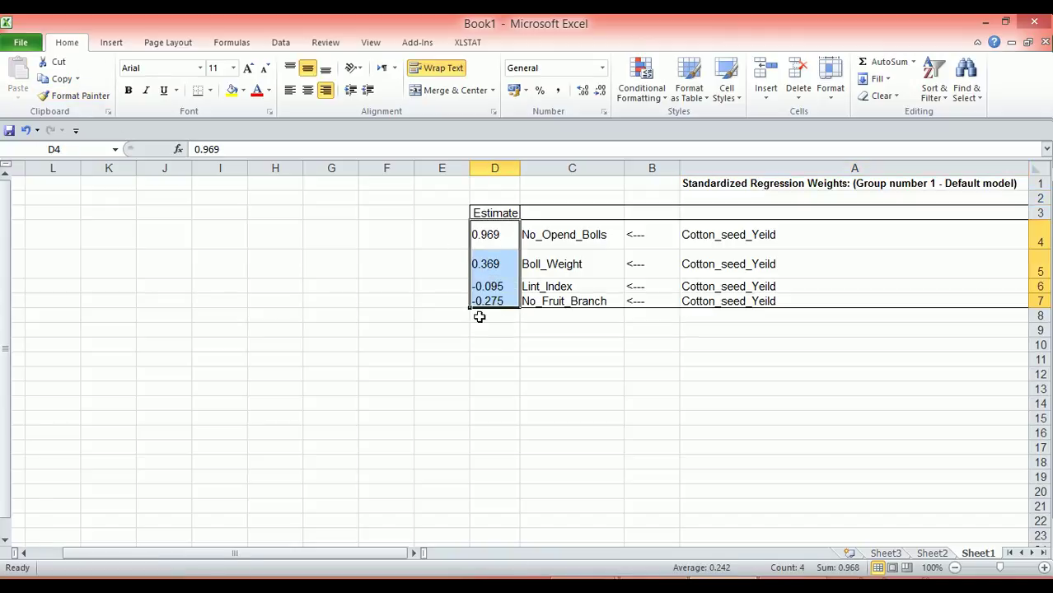
left_click(486, 259)
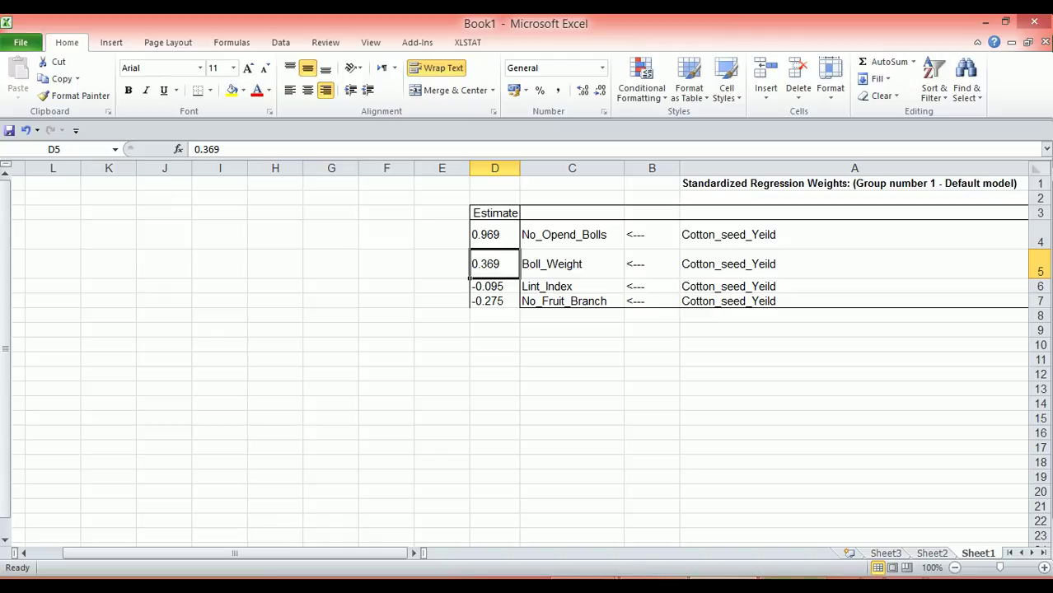
- Return to the Amos output, show the Correlations table and try to copy it into the Word document
key("alt+Tab")
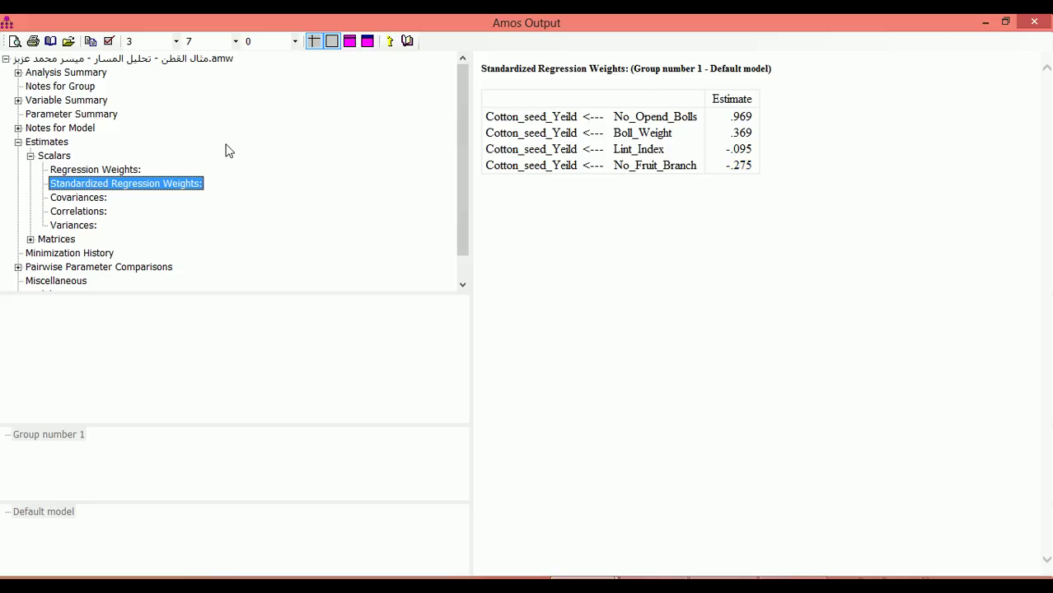
left_click(65, 212)
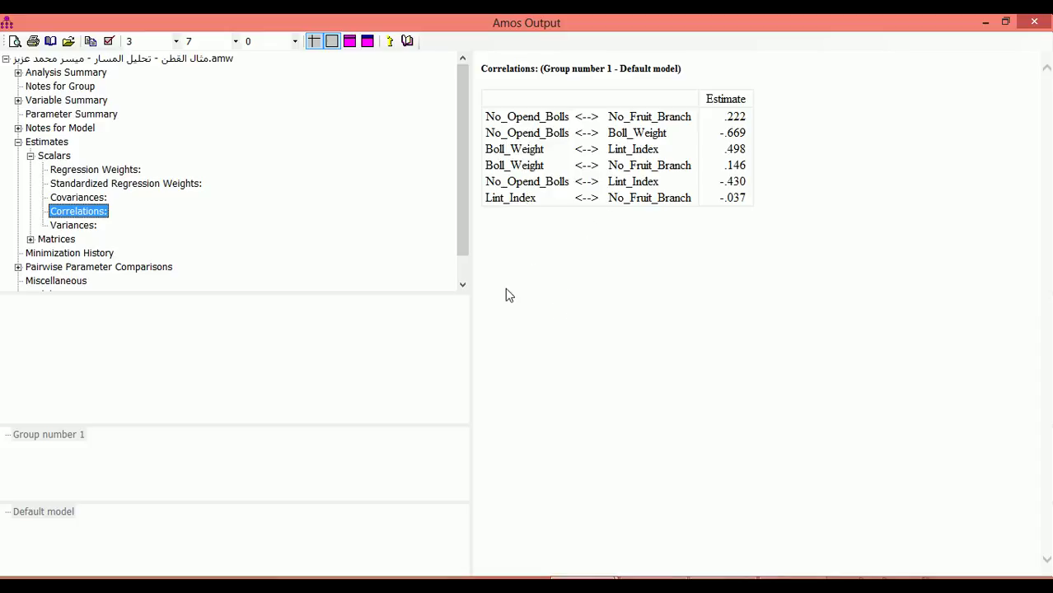
left_click_drag(82, 216, 590, 550)
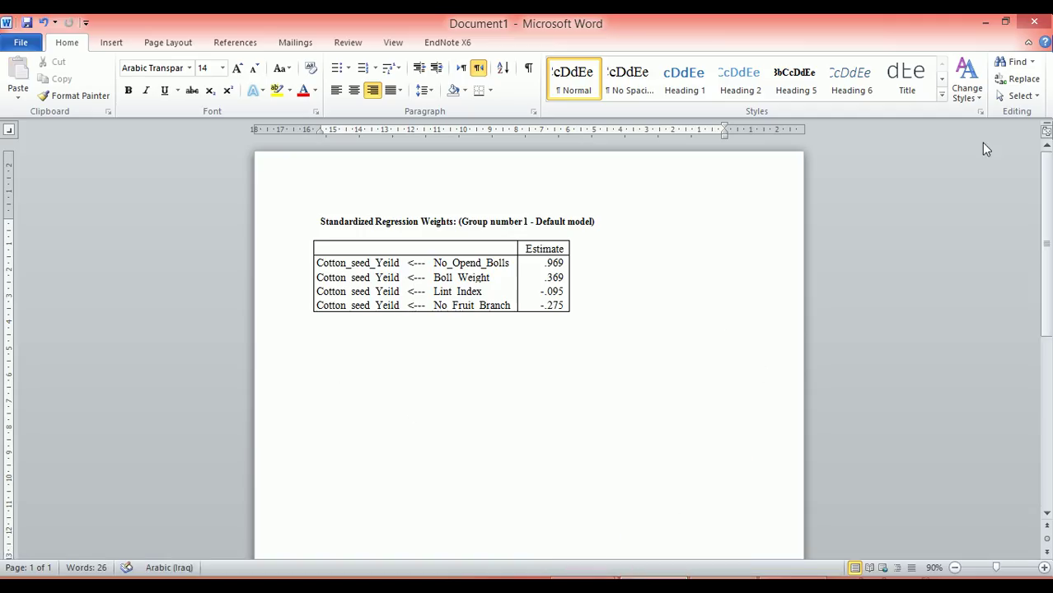
left_click(985, 22)
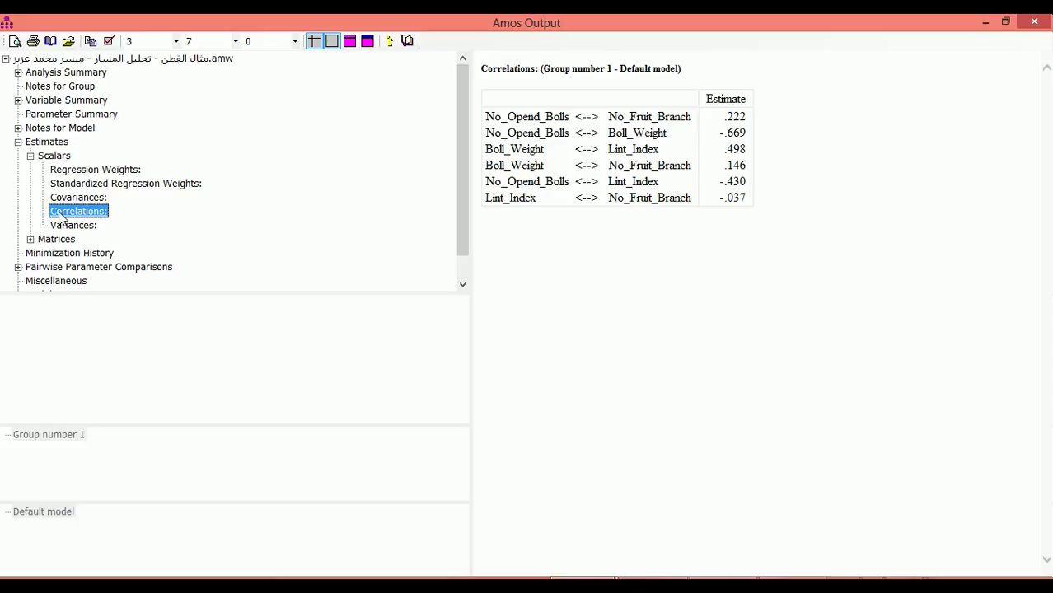
left_click_drag(60, 216, 651, 586)
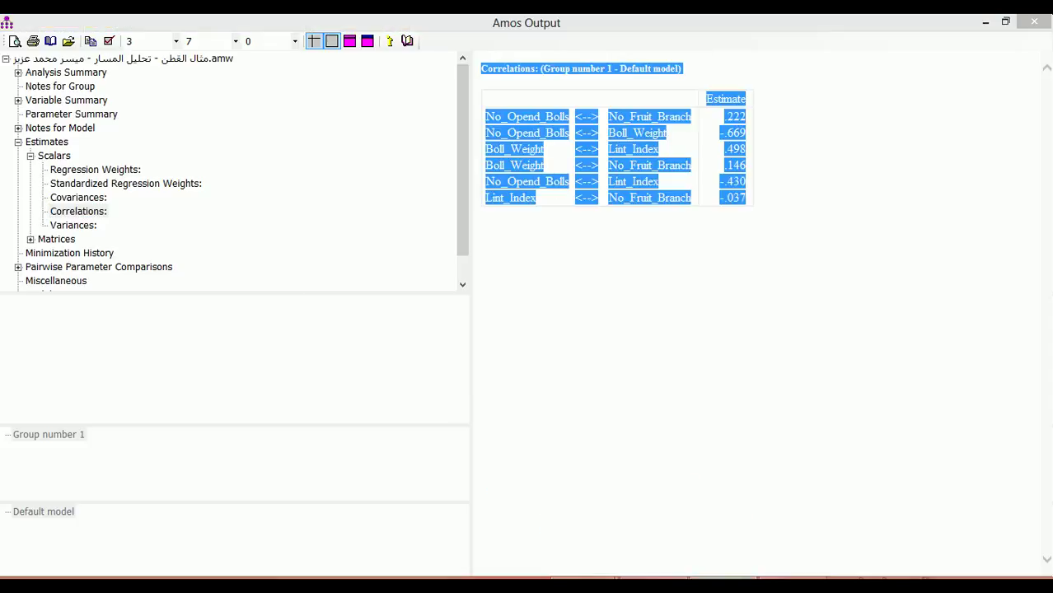
- Try to copy the Correlations table from the Amos output into the Excel worksheet at cell F1
key("F10")
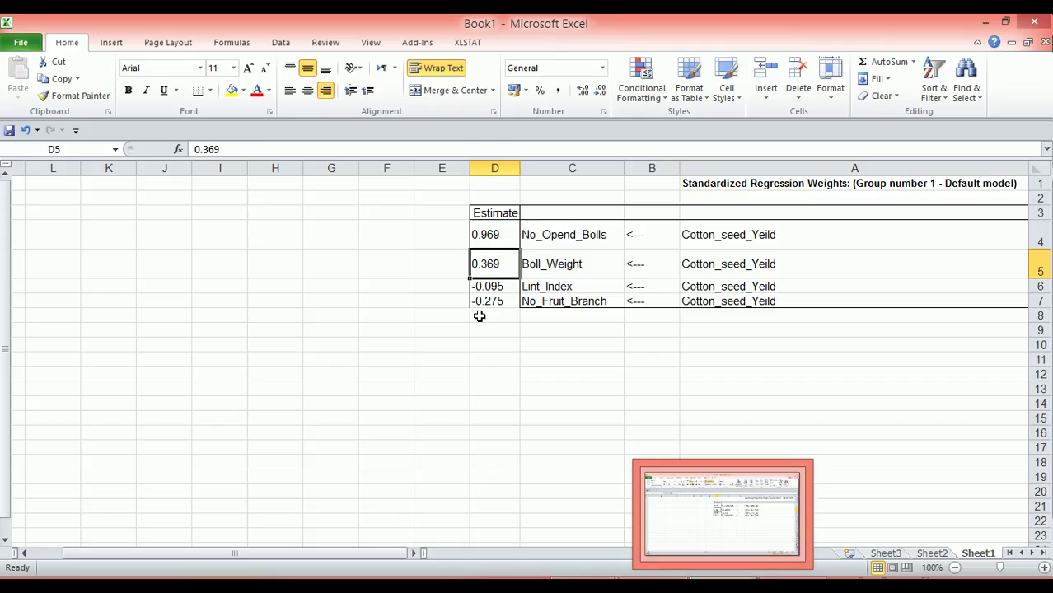
left_click(395, 201)
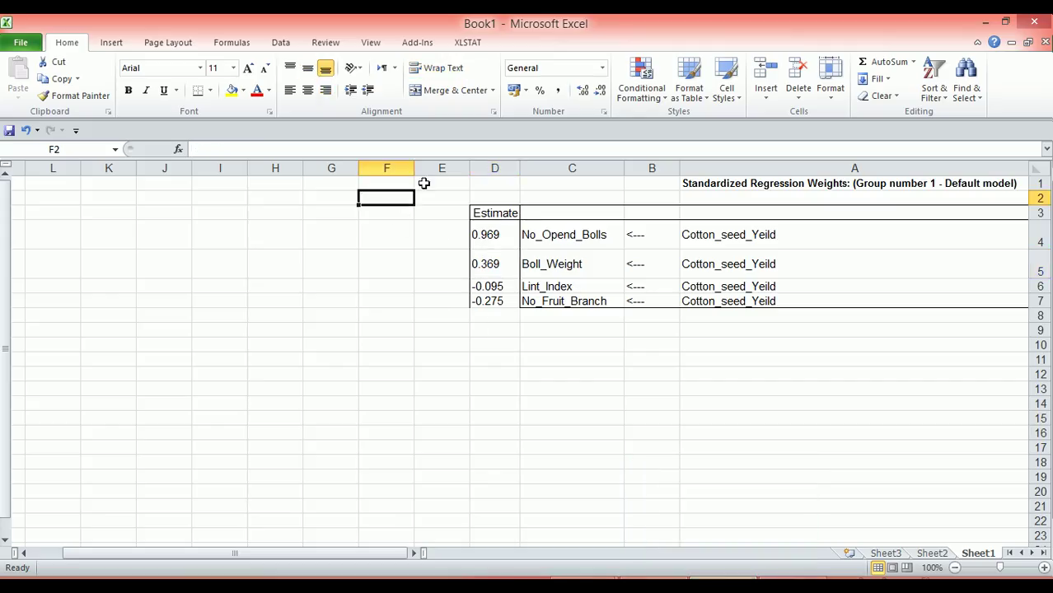
left_click(389, 183)
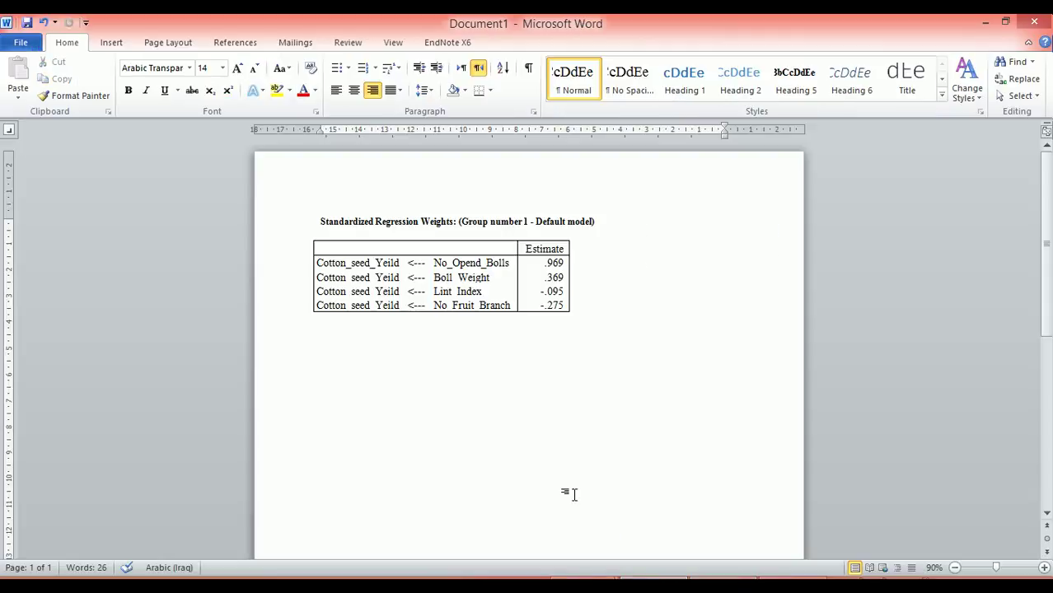
key("Return")
left_click(722, 585)
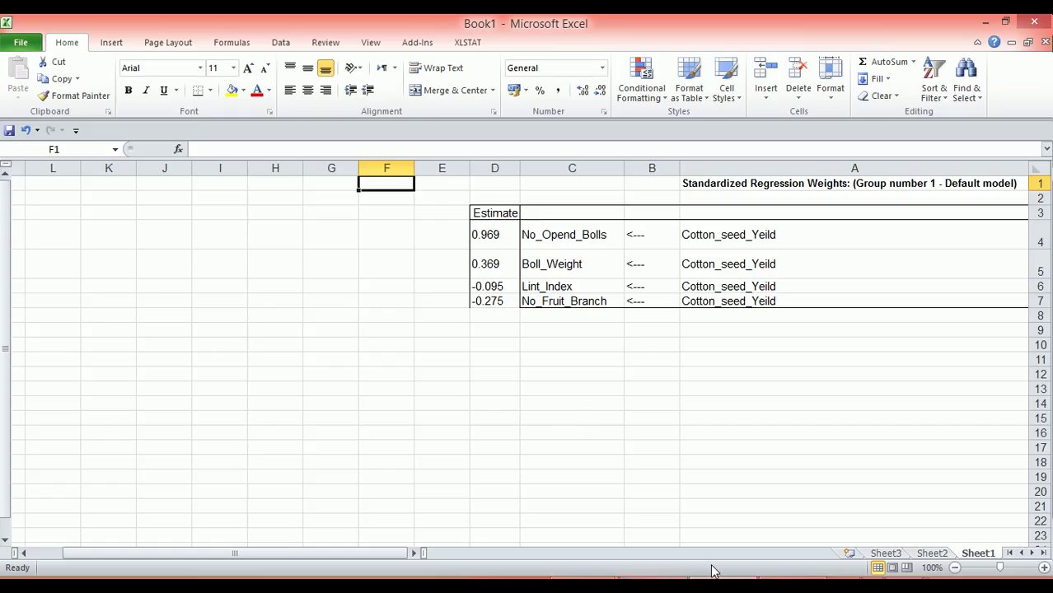
left_click(720, 476)
left_click_drag(80, 216, 709, 587)
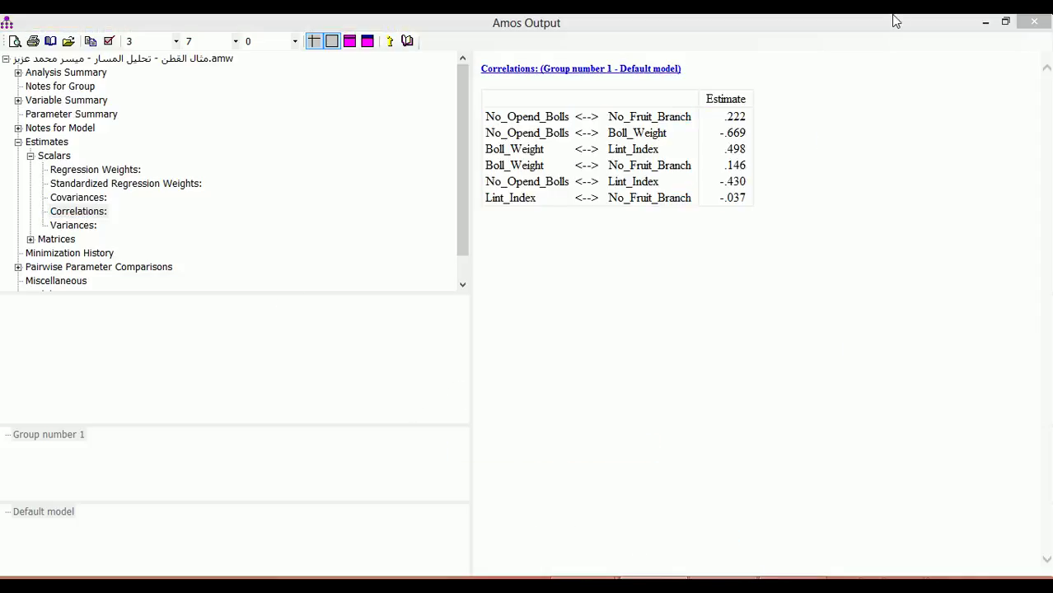
left_click(983, 22)
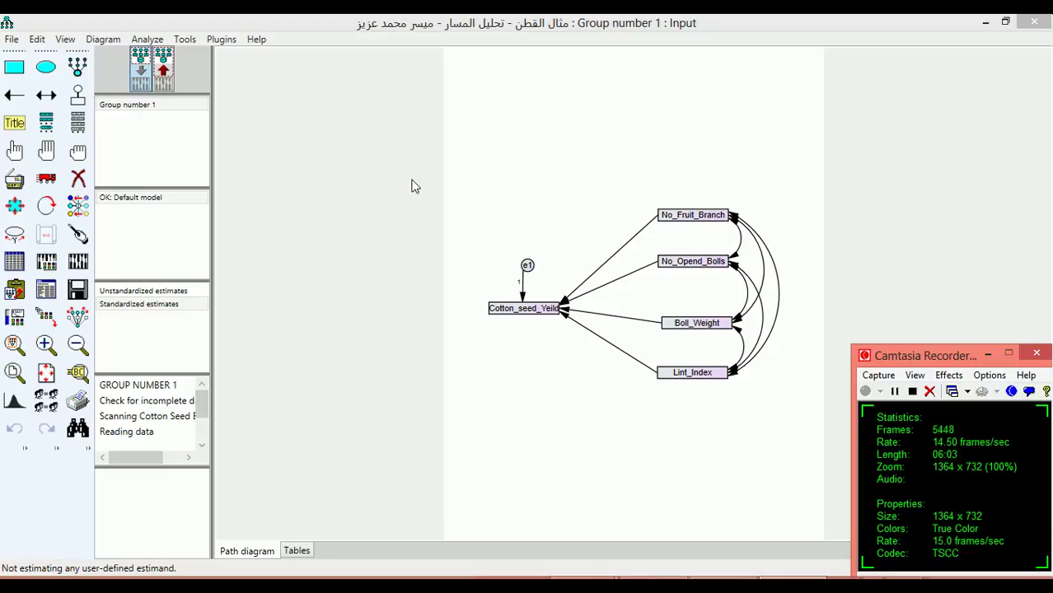
- Examine the input path diagram and the standardized-estimates output diagram up close with the loupe
left_click(77, 373)
left_click_drag(491, 342, 228, 321)
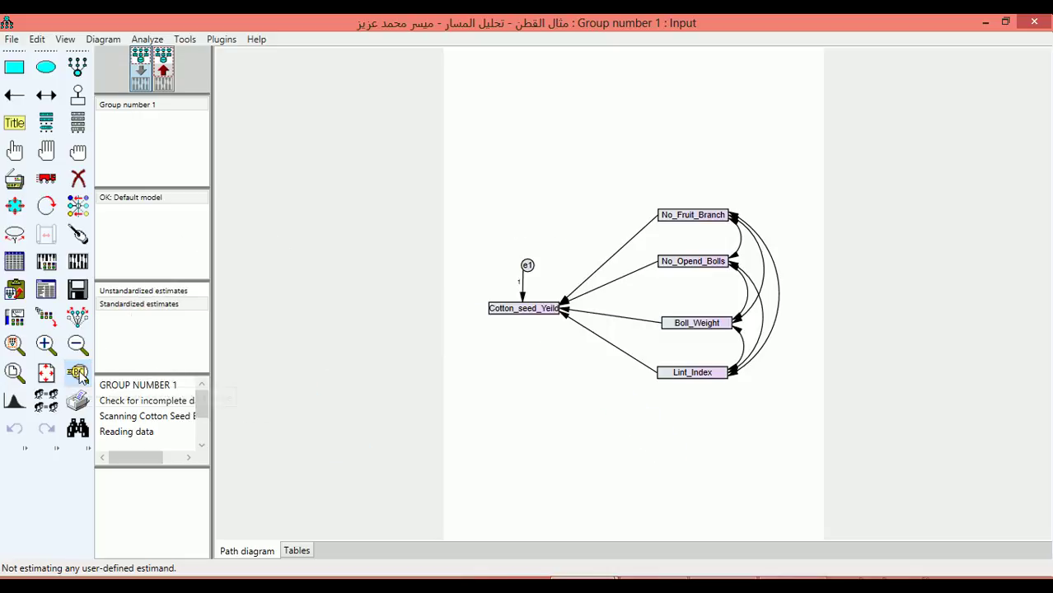
left_click(138, 304)
left_click(163, 79)
left_click(77, 373)
left_click_drag(475, 358, 175, 383)
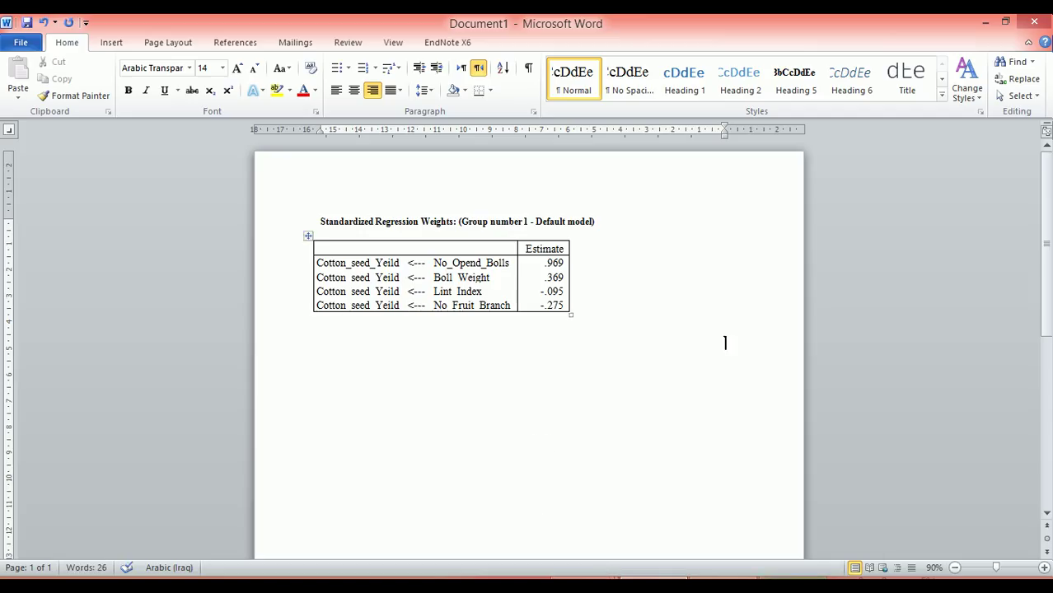
mouse_move(792, 578)
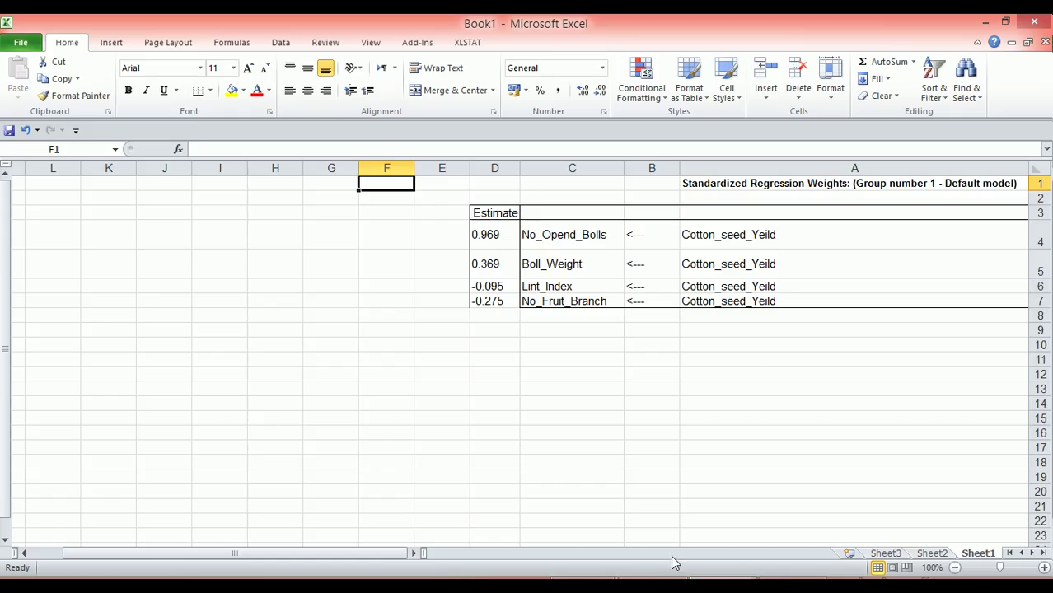
- Switch to Amos to review the standardized path diagram and the Correlations and Regression Weights tables of the output
mouse_move(581, 578)
left_click(500, 517)
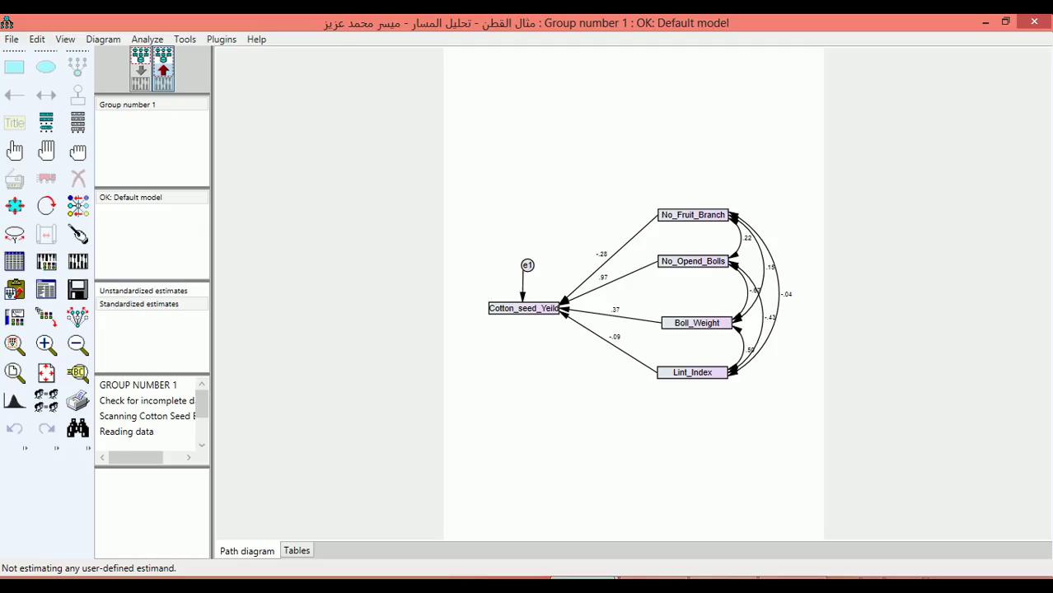
left_click(677, 536)
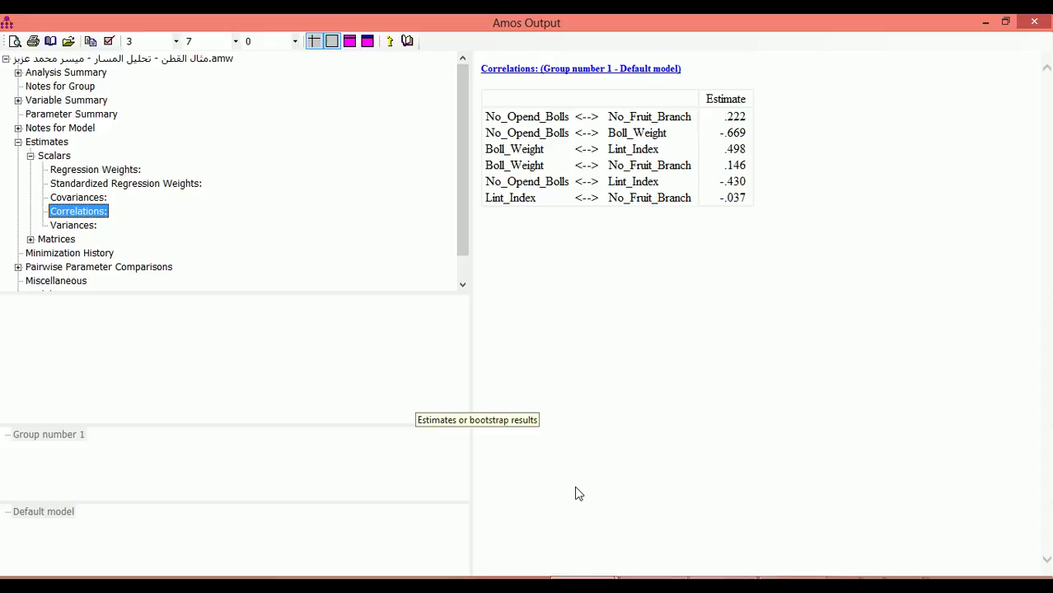
left_click(722, 578)
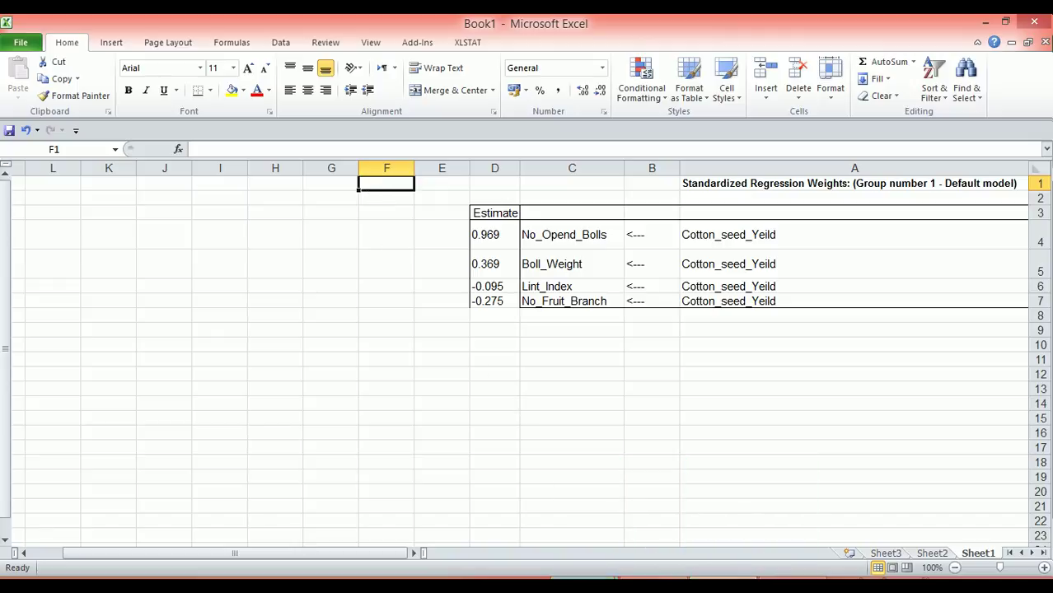
left_click(584, 581)
left_click(466, 520)
left_click(510, 454)
left_click(115, 170)
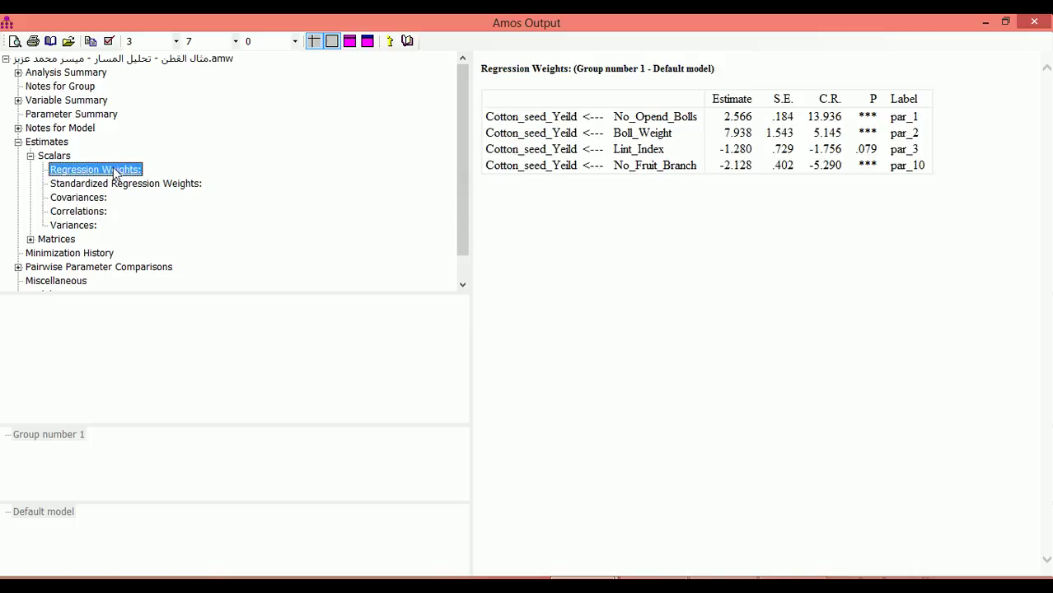
- Copy the Correlations table from the Amos output into the Word document below the Standardized Regression Weights table
left_click(97, 184)
left_click(89, 212)
left_click_drag(80, 215, 593, 586)
left_click_drag(538, 436, 353, 362)
left_click(409, 488)
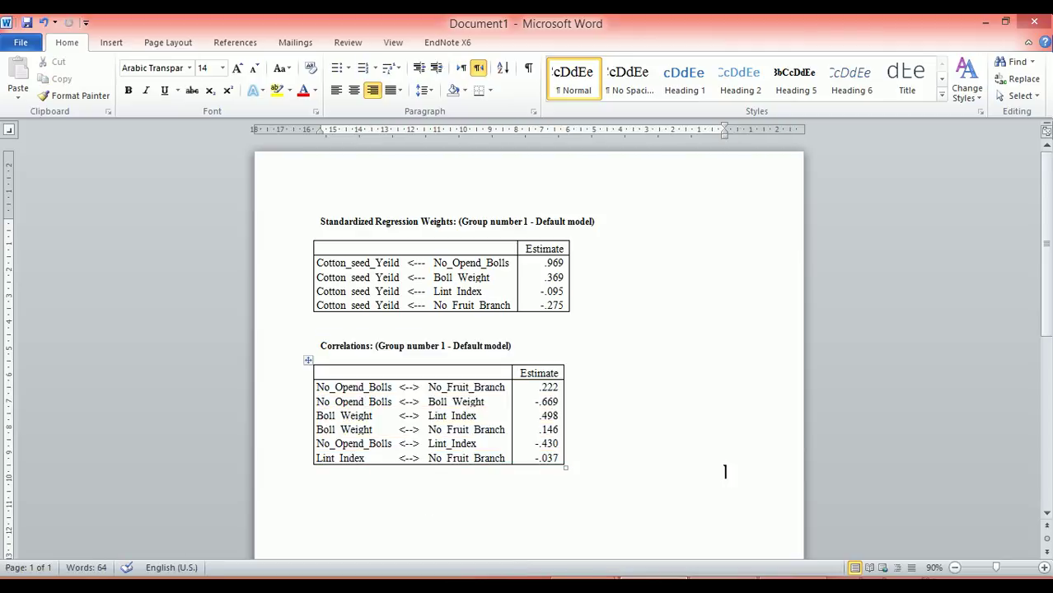
- Copy the Amos Correlations table into the Excel worksheet at F1 and adjust the widths of columns F, G and I to their contents
key("alt+Tab")
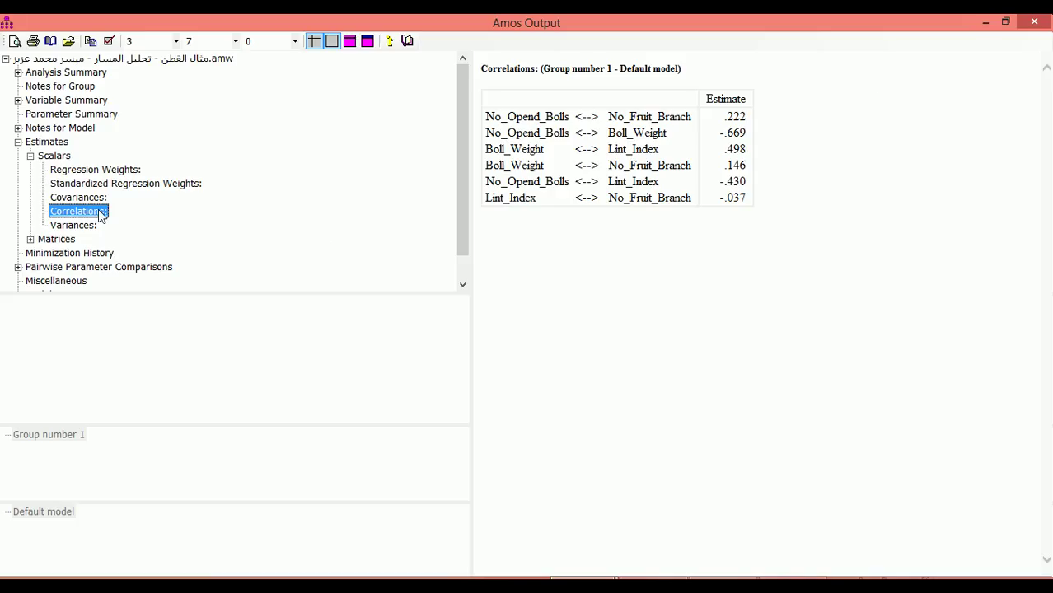
left_click_drag(96, 212, 394, 191)
left_click_drag(192, 168, 246, 168)
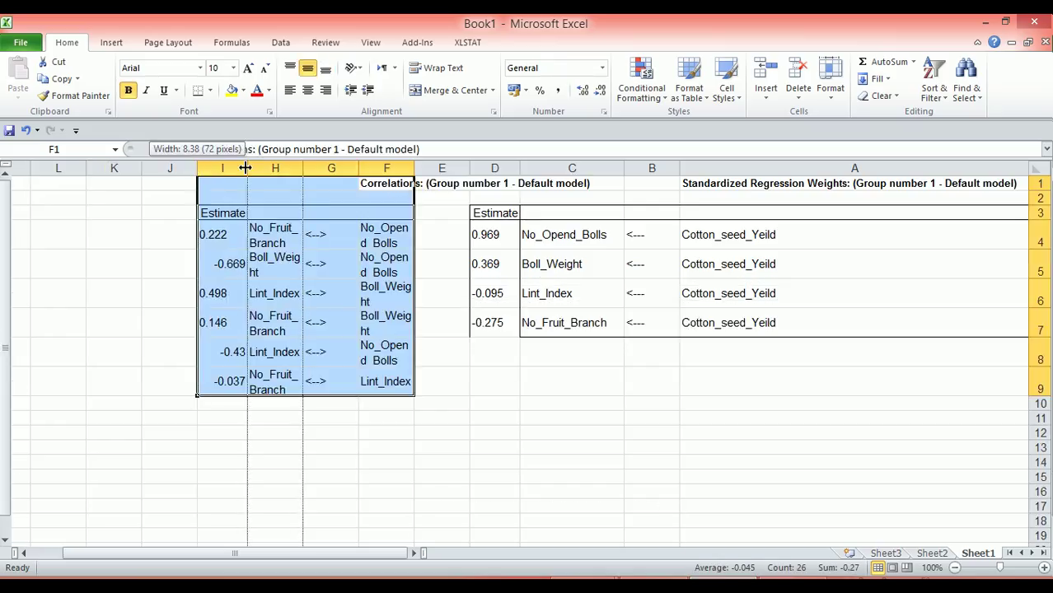
double_click(302, 168)
left_click_drag(354, 168, 354, 168)
double_click(354, 168)
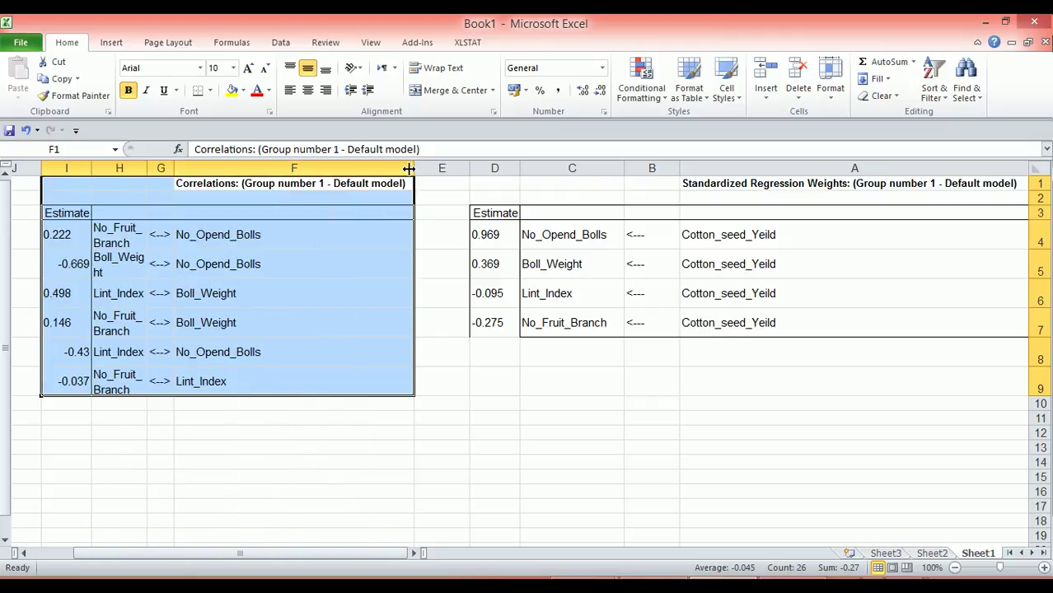
left_click(350, 186)
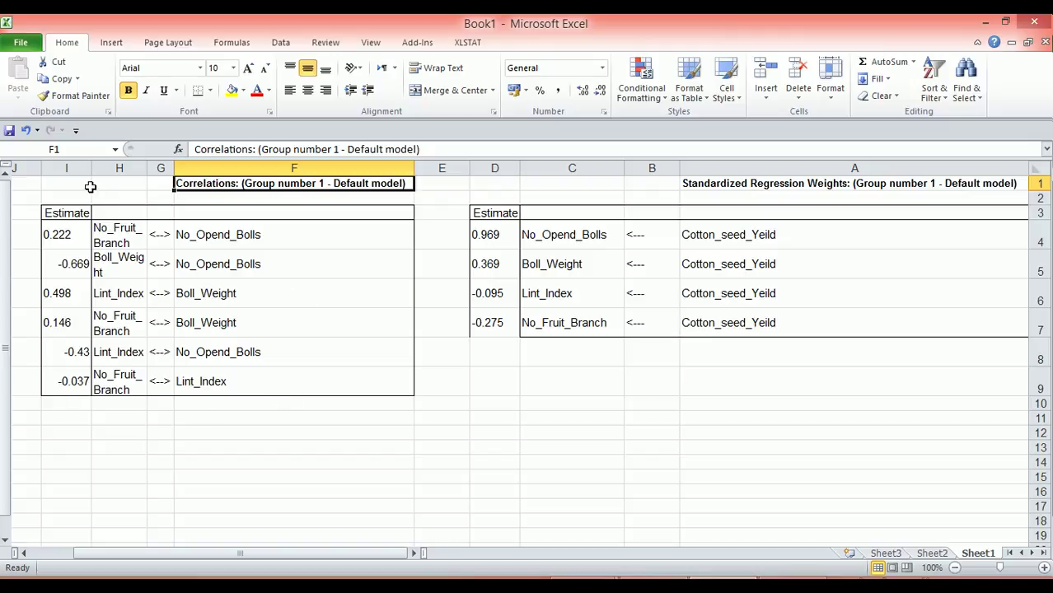
- Enter the heading "الأرتباطات" in F2 above the correlations table and format it bold at size 18
left_click(238, 198)
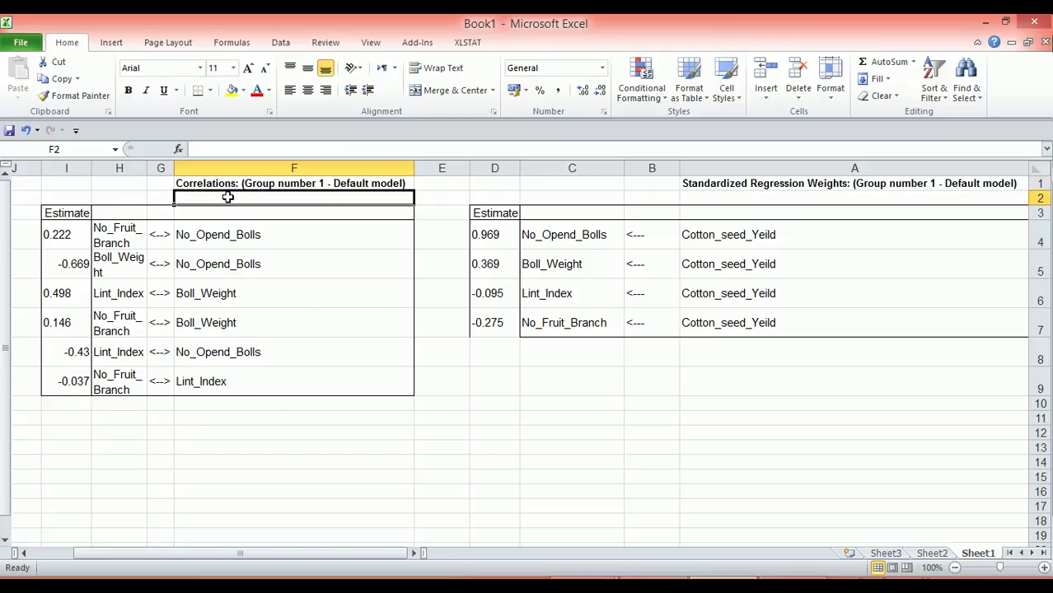
double_click(228, 198)
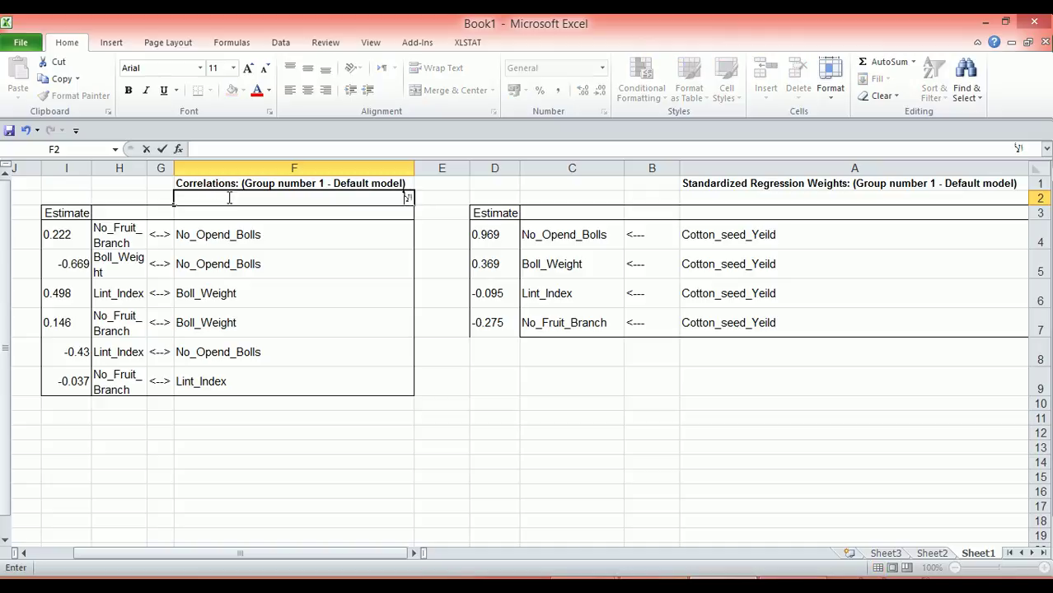
type("الأرتباطات")
key("Return")
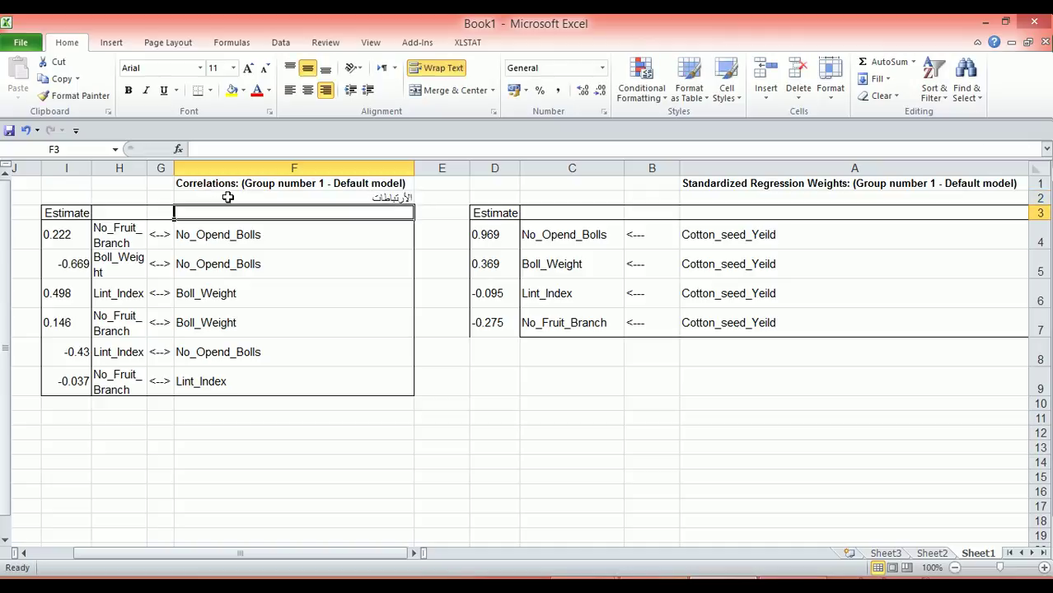
left_click(308, 198)
left_click(128, 90)
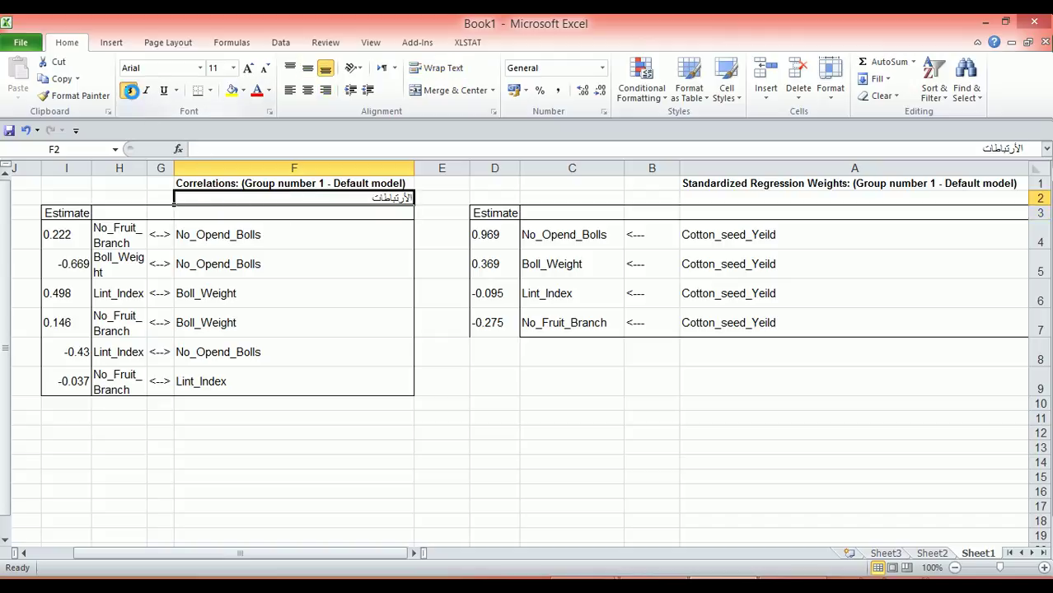
left_click(233, 69)
left_click(214, 178)
- Enter the heading "التأثيرات المباشرة" in A2 above the regression weights and format it bold at size 18
left_click(837, 208)
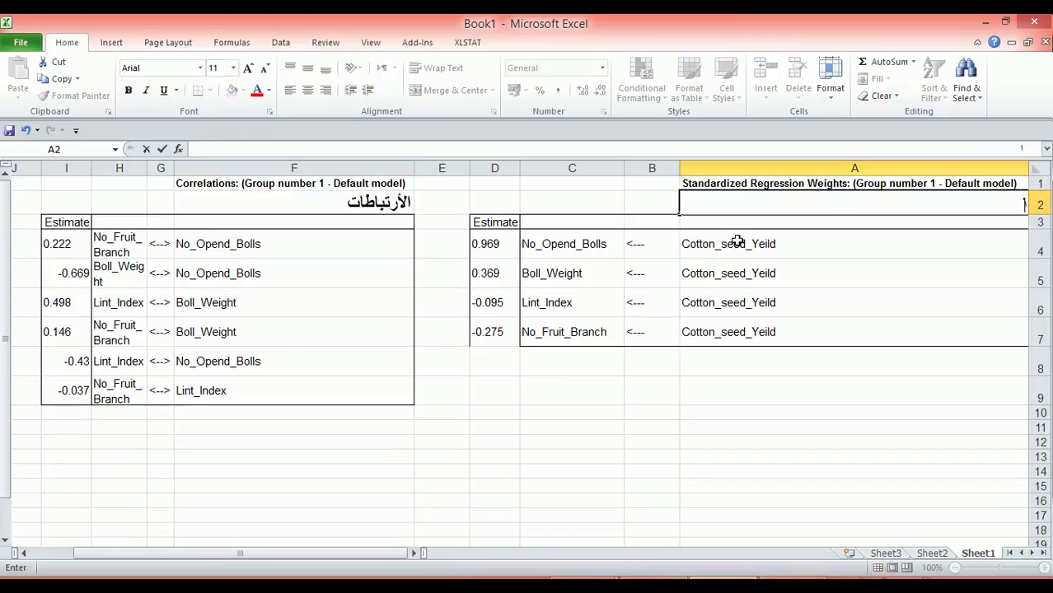
type("التأثيرات المباشرة")
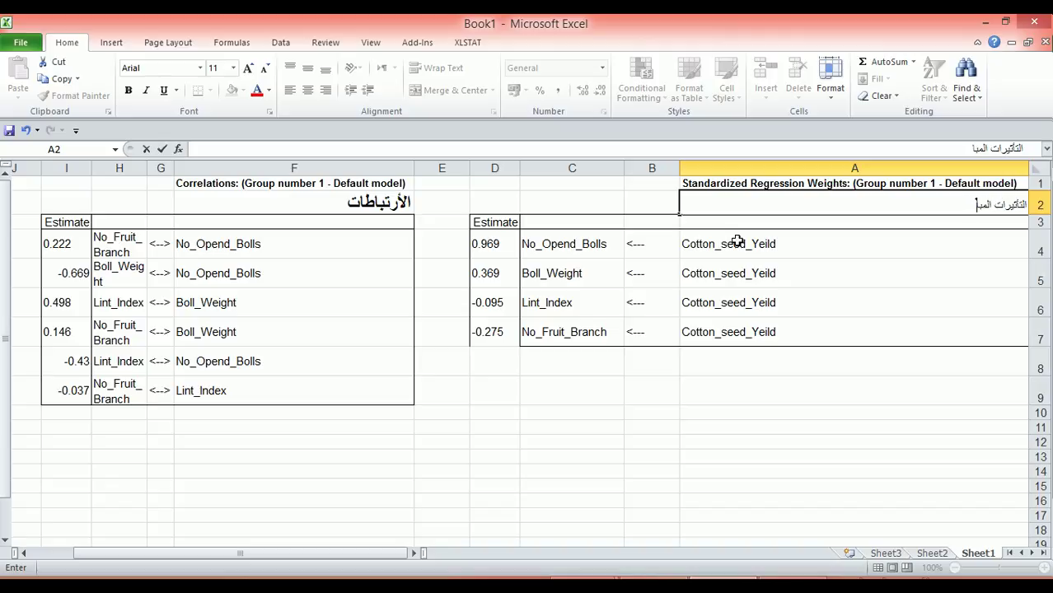
left_click(928, 242)
left_click(933, 198)
left_click(128, 89)
left_click(233, 68)
left_click(219, 164)
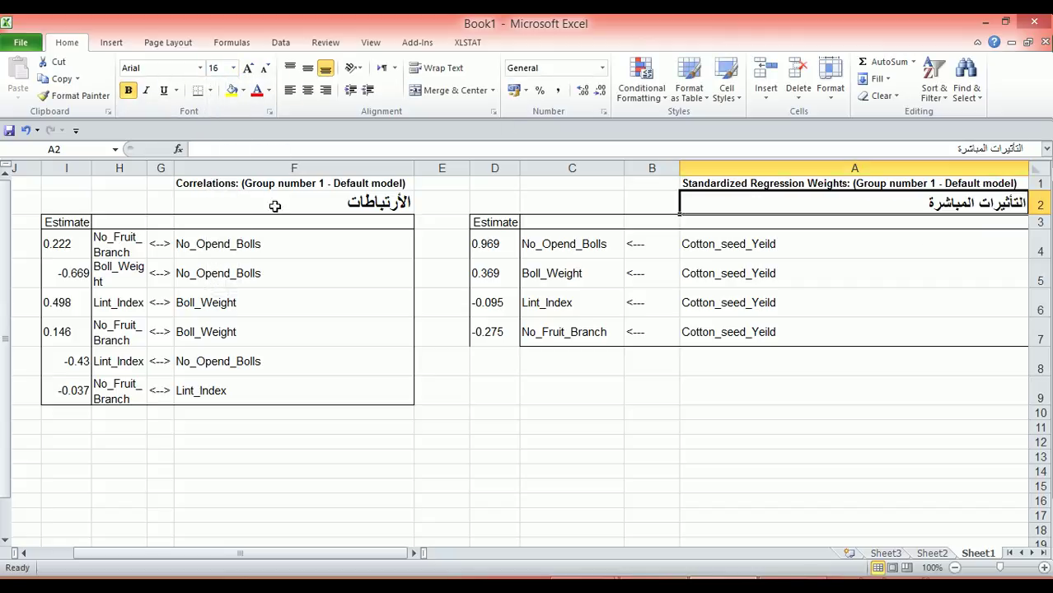
left_click(233, 67)
left_click(218, 177)
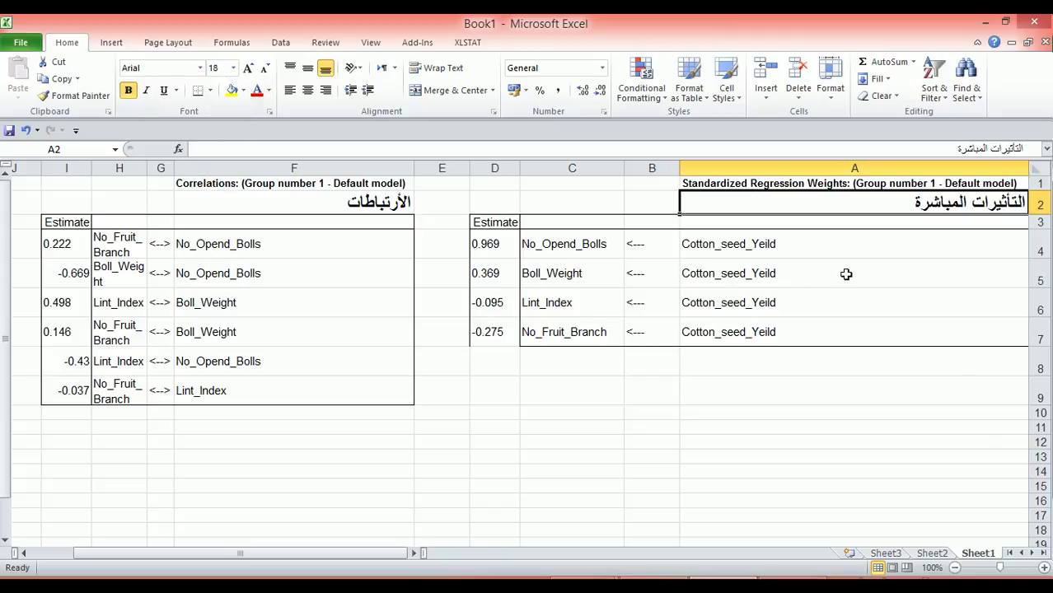
- Copy the formatting of the F2 heading to the empty cell K2 beside the correlations table with Format Painter
left_click(846, 245)
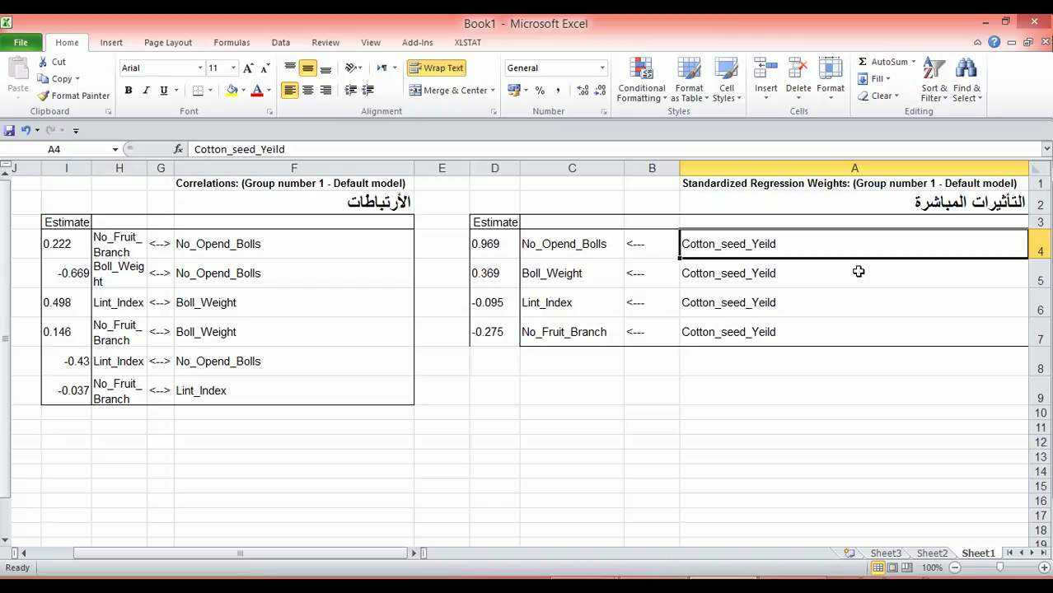
left_click_drag(499, 243, 499, 337)
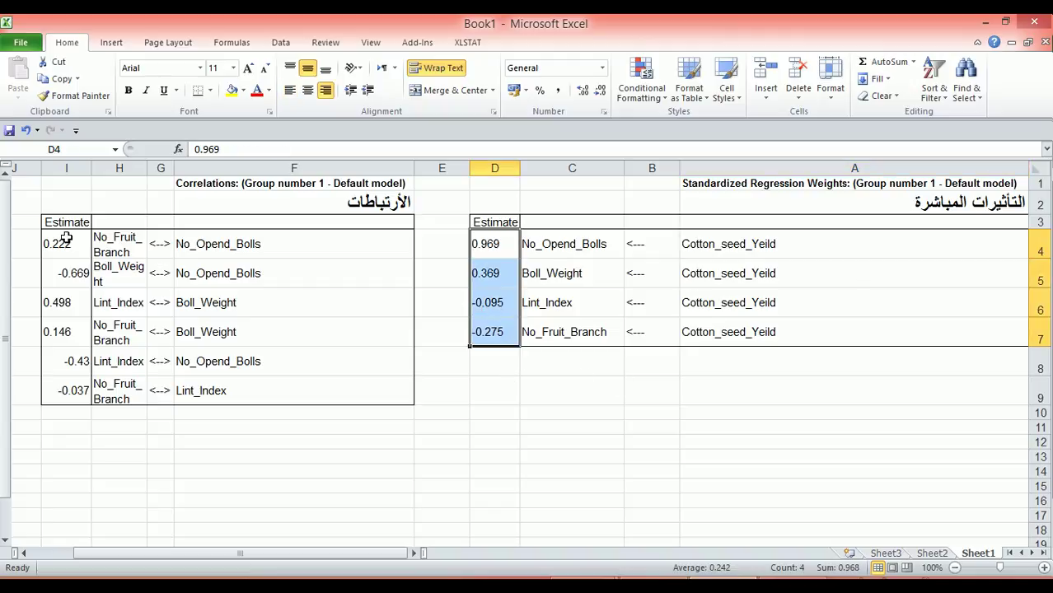
left_click(24, 553)
left_click(24, 552)
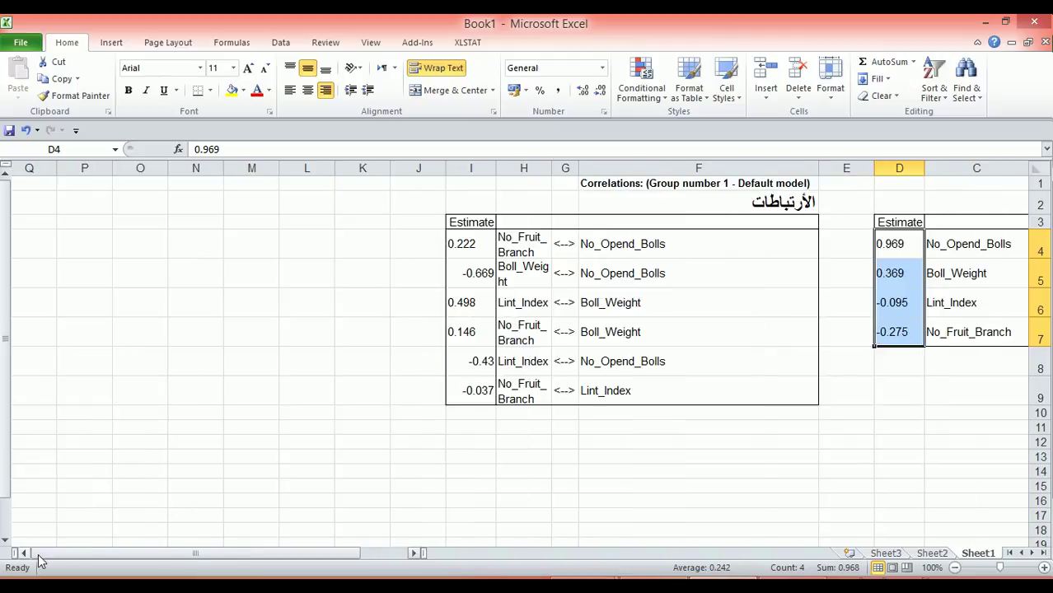
left_click(372, 201)
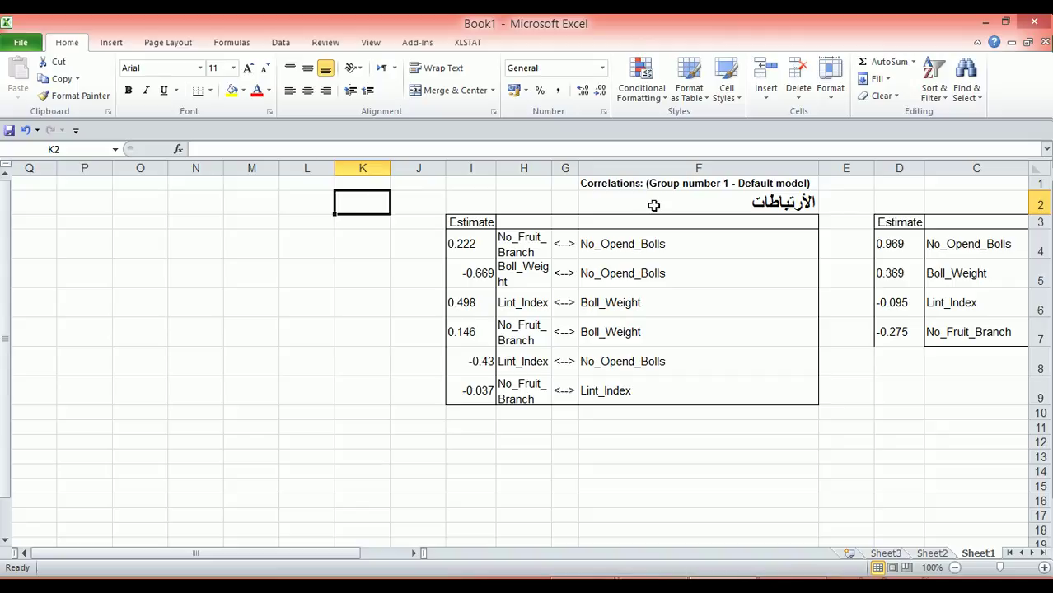
left_click(747, 198)
left_click(76, 96)
left_click(354, 198)
- Enter the heading "لمعرفة التأثيرات الغير مباشرة يجب تطبيق المعادلات التالية" in K2
type("لمعرفة")
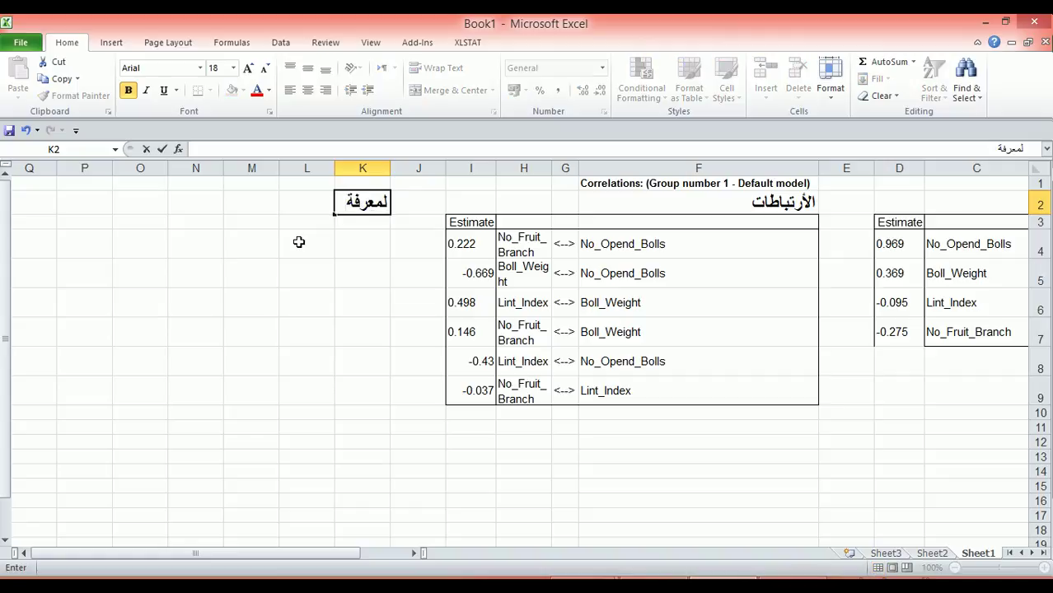
type(" التأثيرات ال")
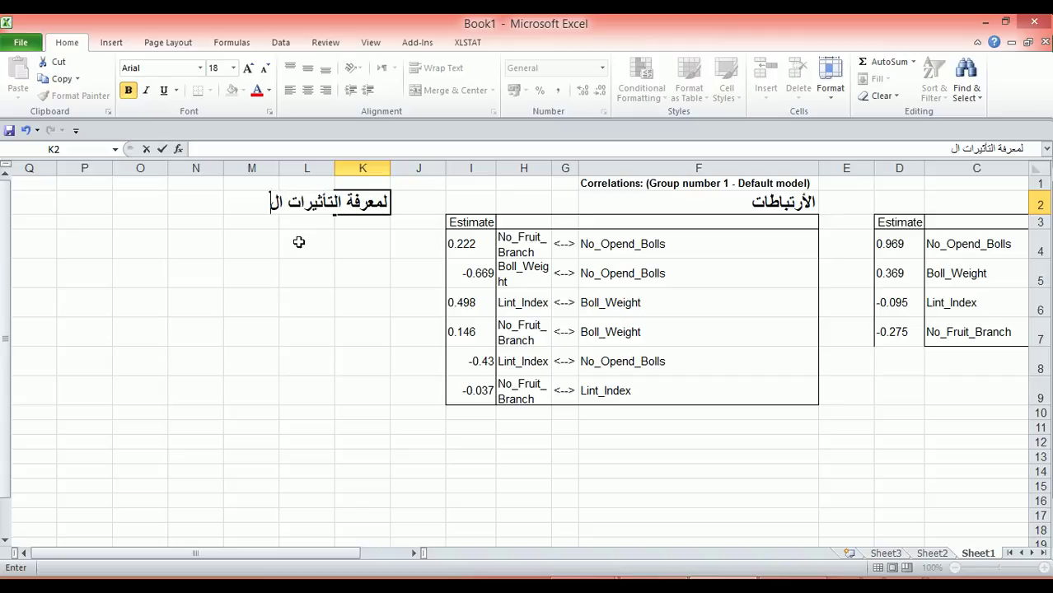
type("غير مباشرة ي")
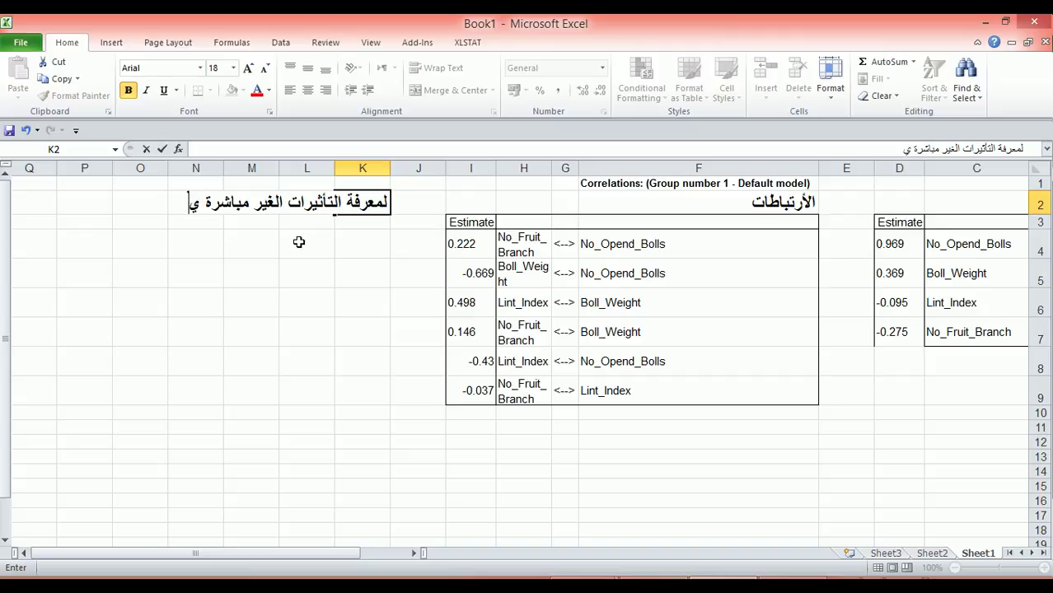
type("جب تطبي")
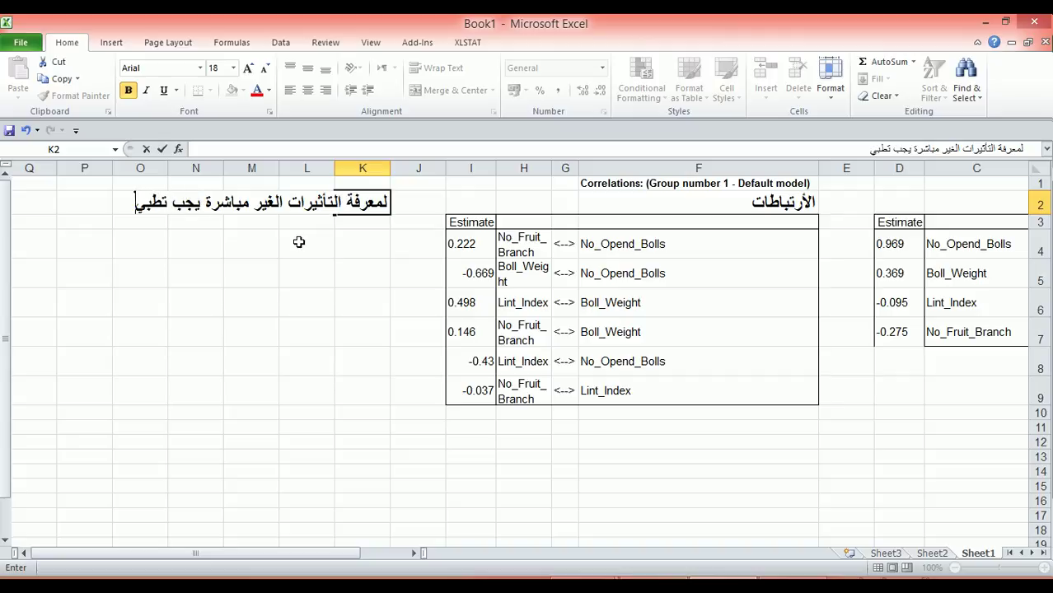
type("ق المعادلات التالية")
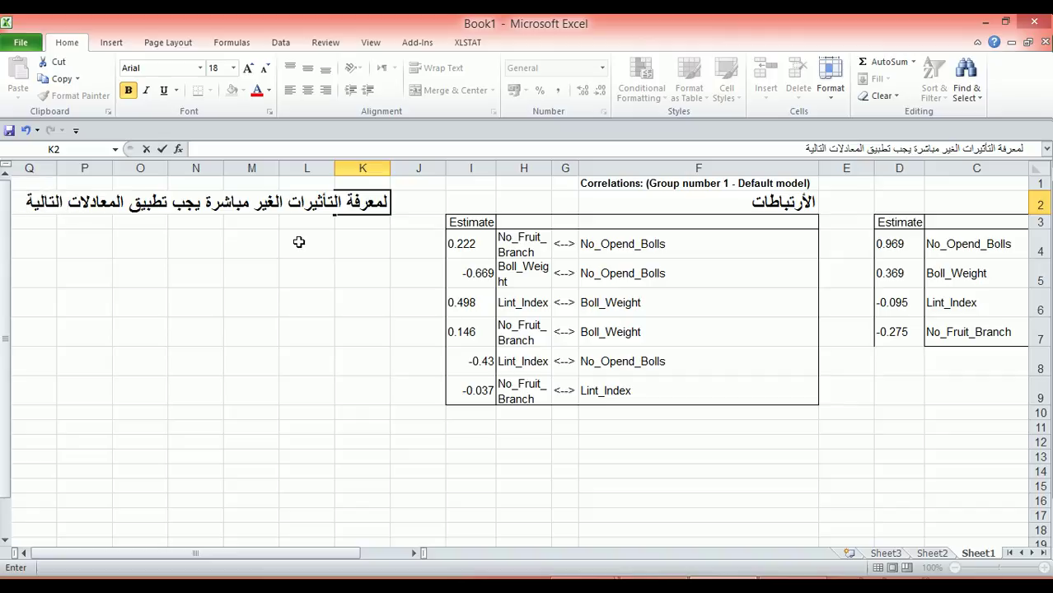
key("Return")
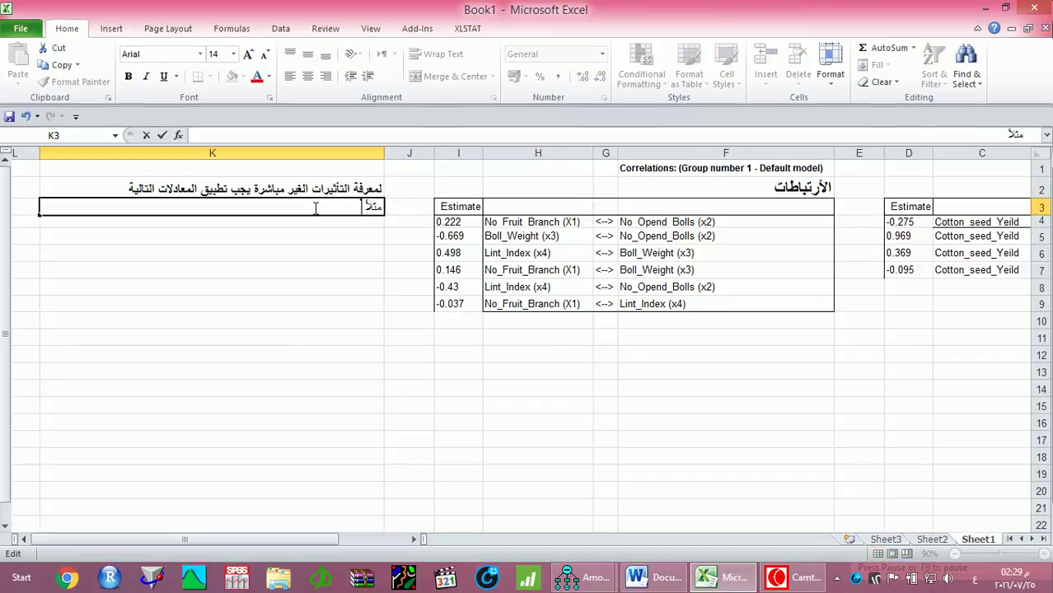
- Continue the K3 note after its opening word with "نريد أن نعرف التأثير غير المباشر للمتغير الأول (X1) بوجود المتغير الثاني (X2)"
type("نريد أن نعرف")
type("التأثير غير المباشر للمتغير الأ")
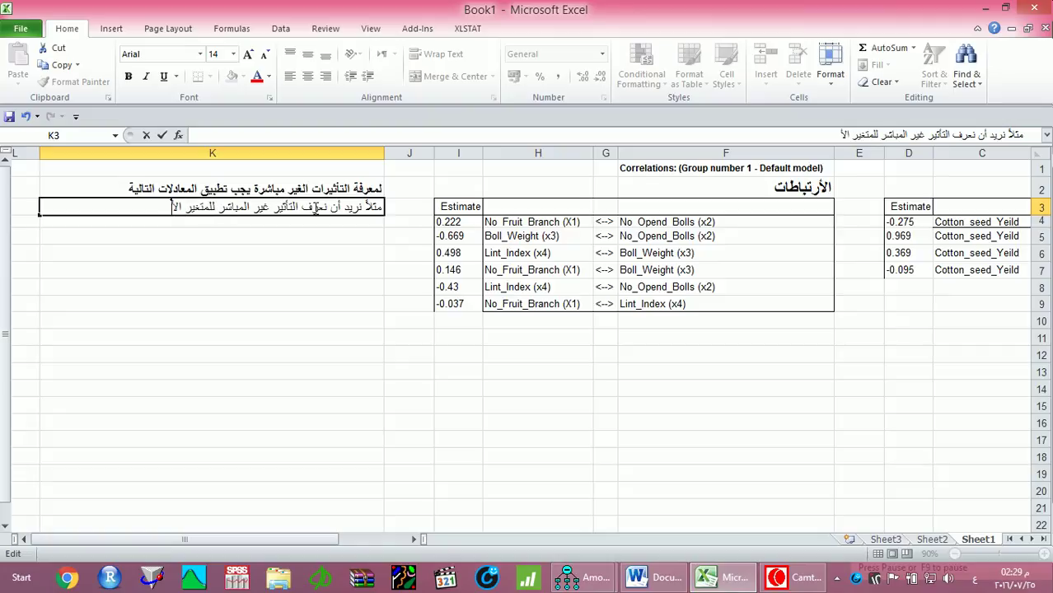
type("ول (X1")
key("alt+space")
key("Escape")
type(")")
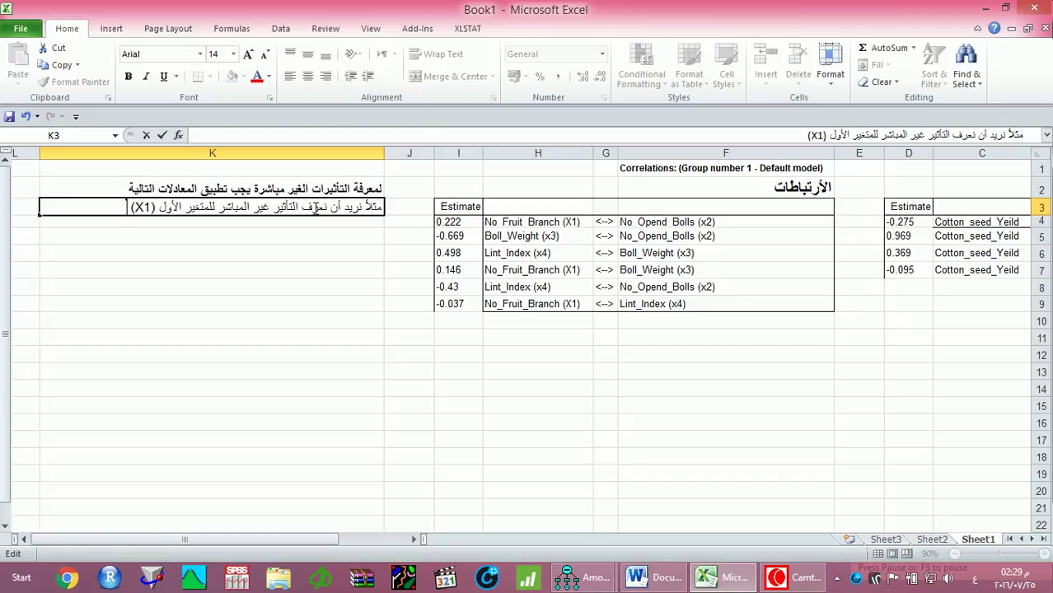
type(" بوجود المتغير ال")
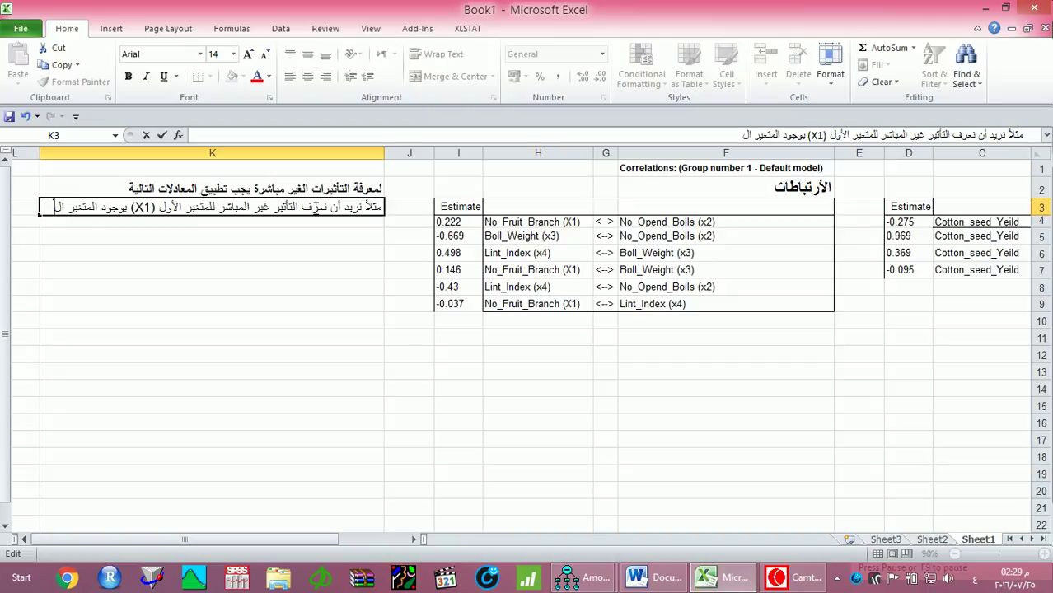
type("ثاني (X2)")
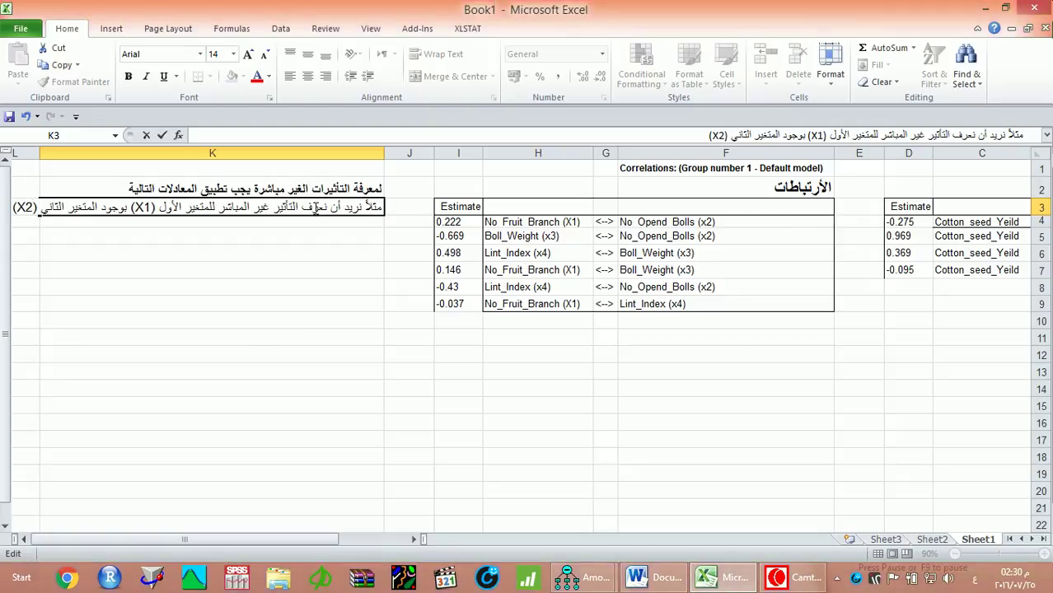
- Continue the K3 note with "نطبق المعادلة التالية : قيمة إرتباط المتغير"
type(" نط")
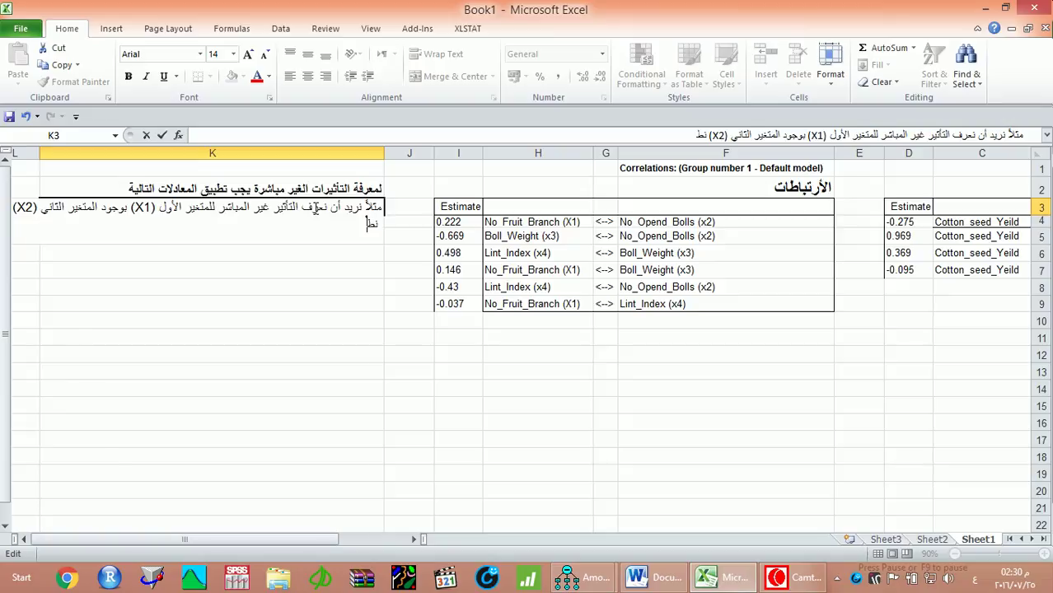
type("بق المعادلة التالية")
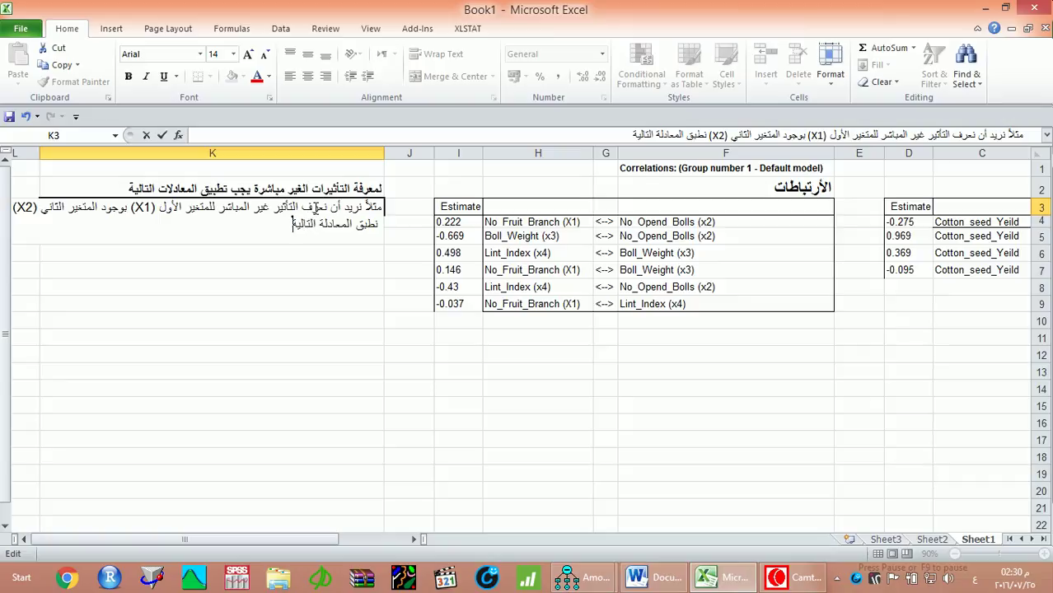
type(" : ال")
key("BackSpace")
key("BackSpace")
type("قيمة إرت")
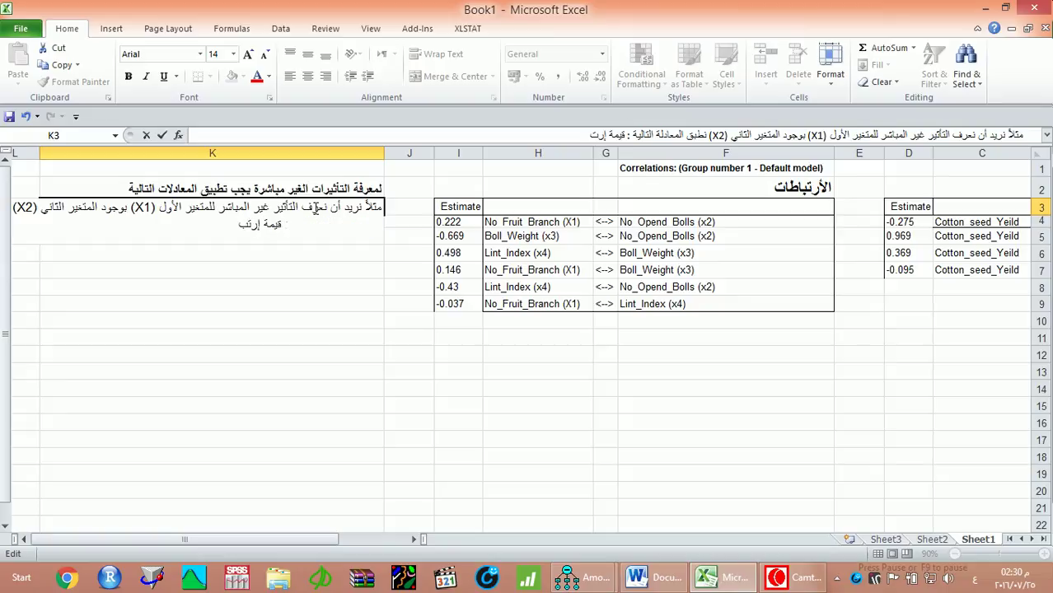
type("باط المتغير")
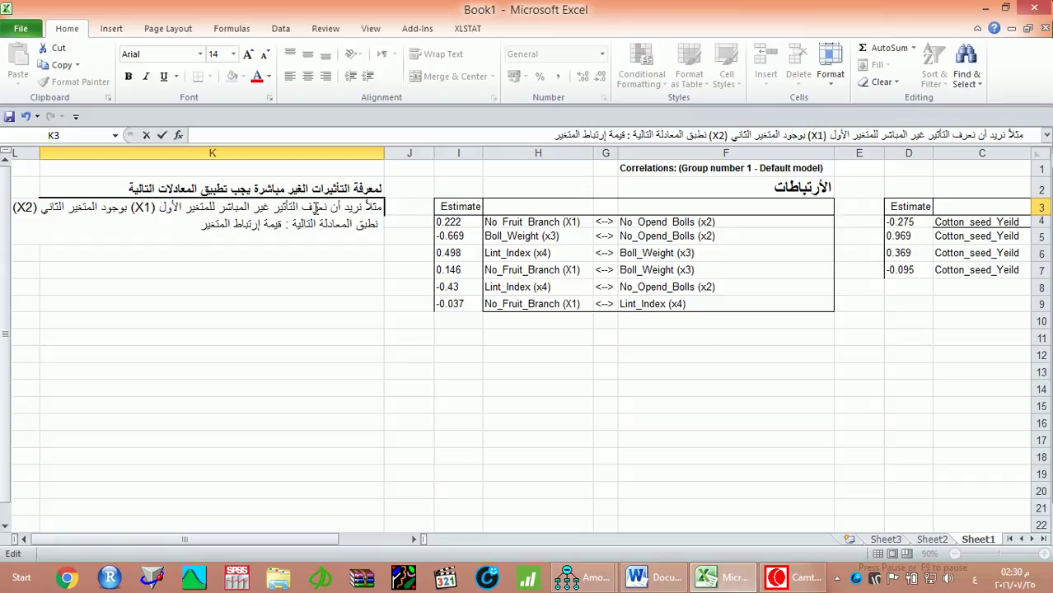
- Complete the K3 note with "× التأثير المباشر للمتغير الثاني وكما يلي"
type(" × التأثير")
type(" المباشر")
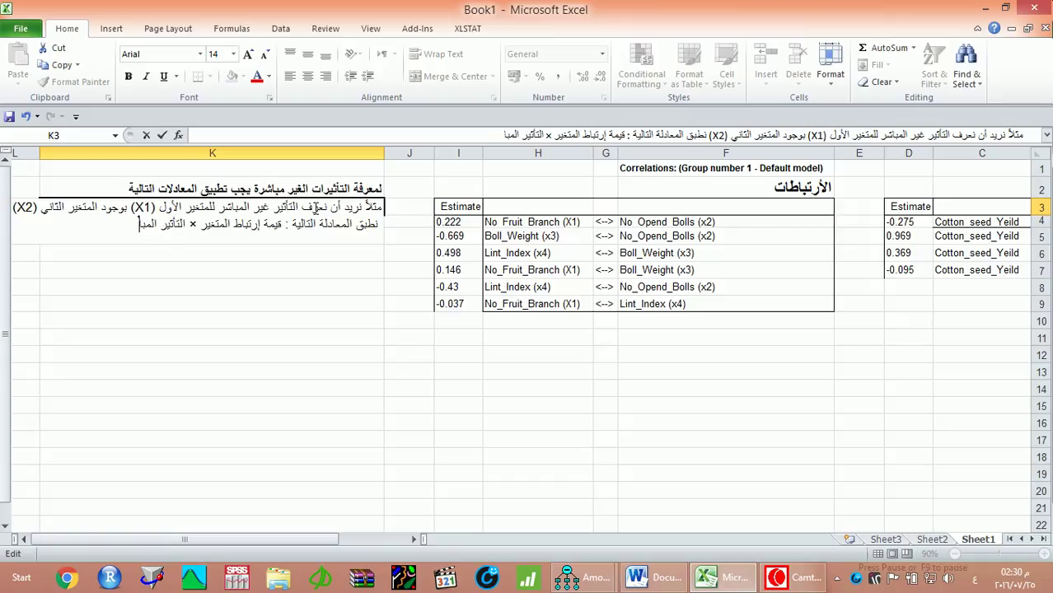
type(" للمتغير")
type(" الثاني")
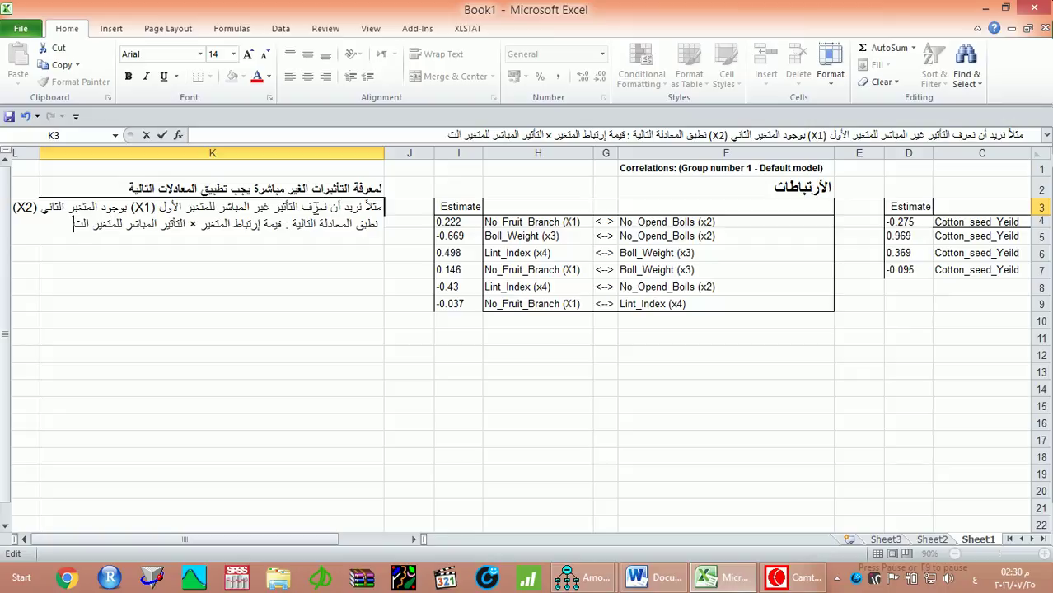
type(" وكم")
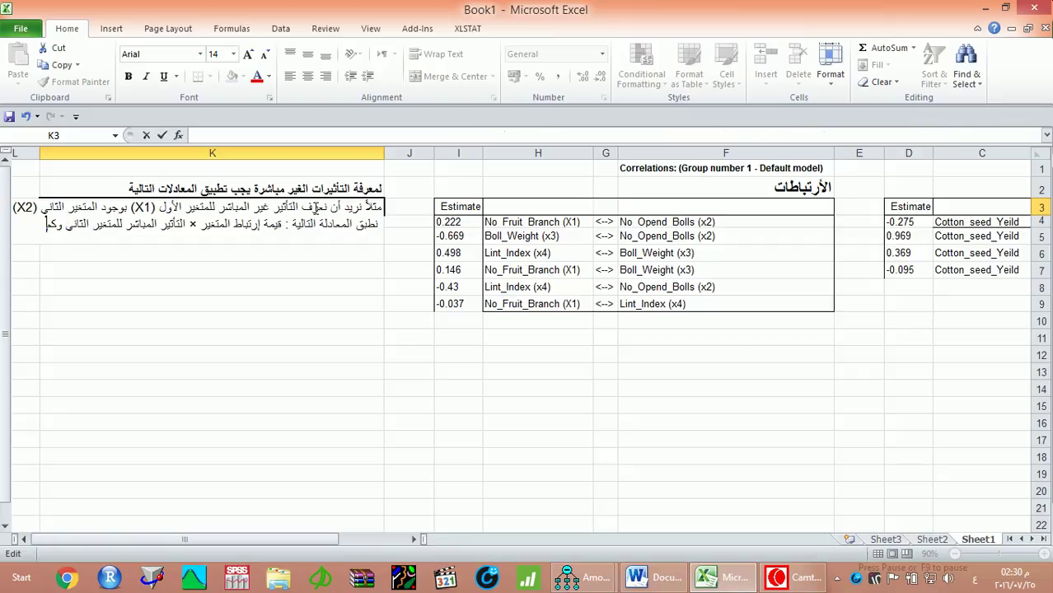
type("ا يلي")
key("Return")
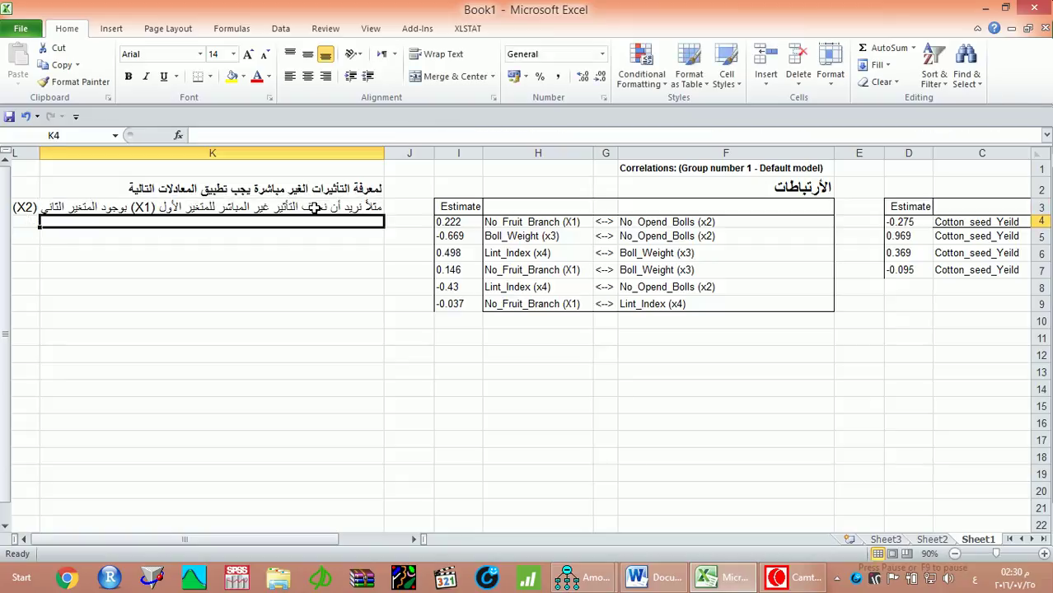
- Calculate the indirect effect of X1 through X2 in K4 with the formula =I4*D5 and reduce that cell's font size one step
type("=")
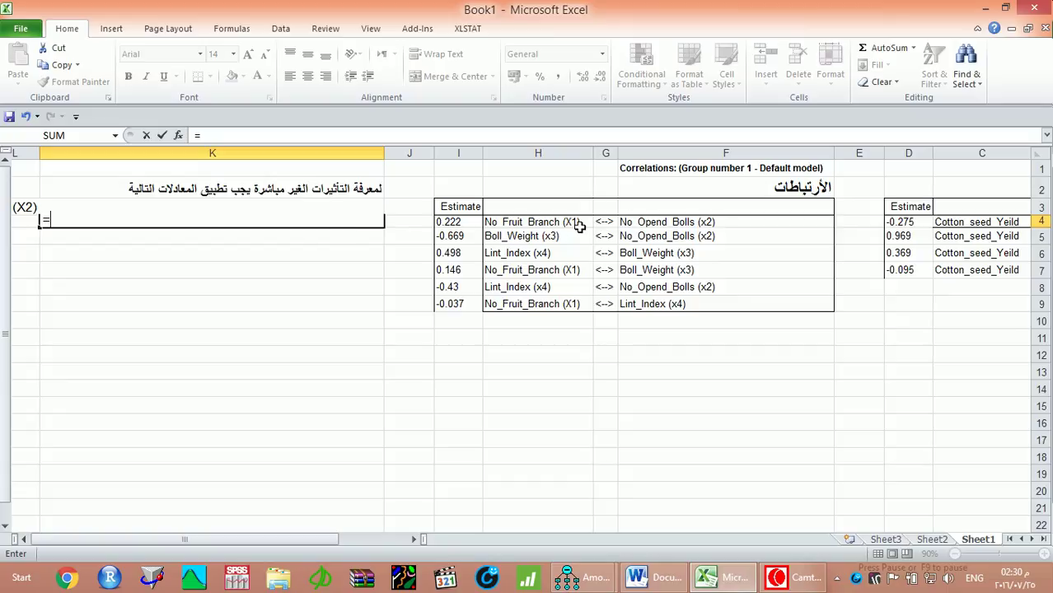
left_click(451, 222)
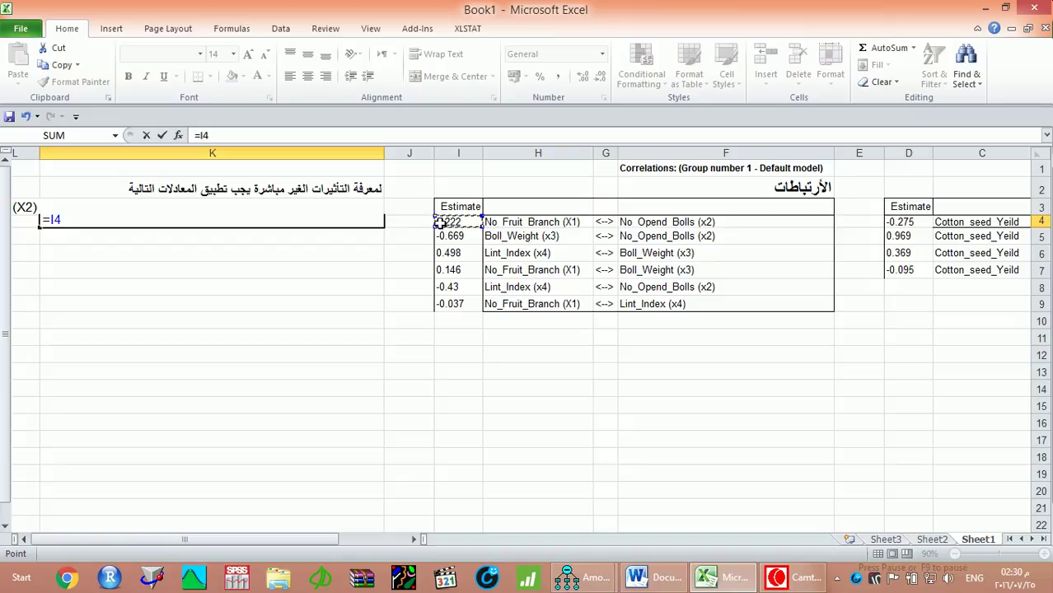
type("*")
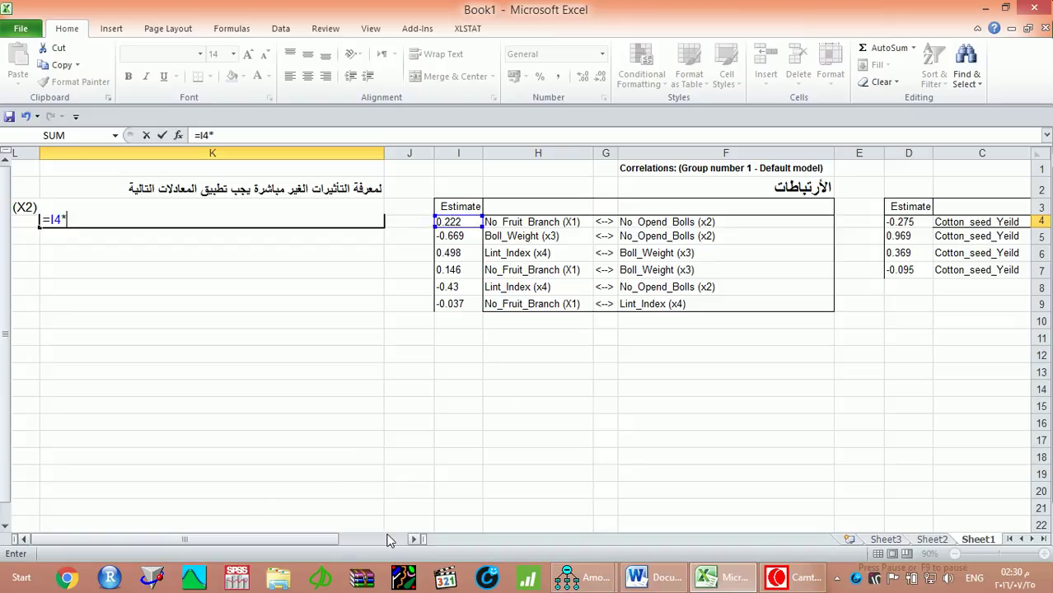
left_click(413, 540)
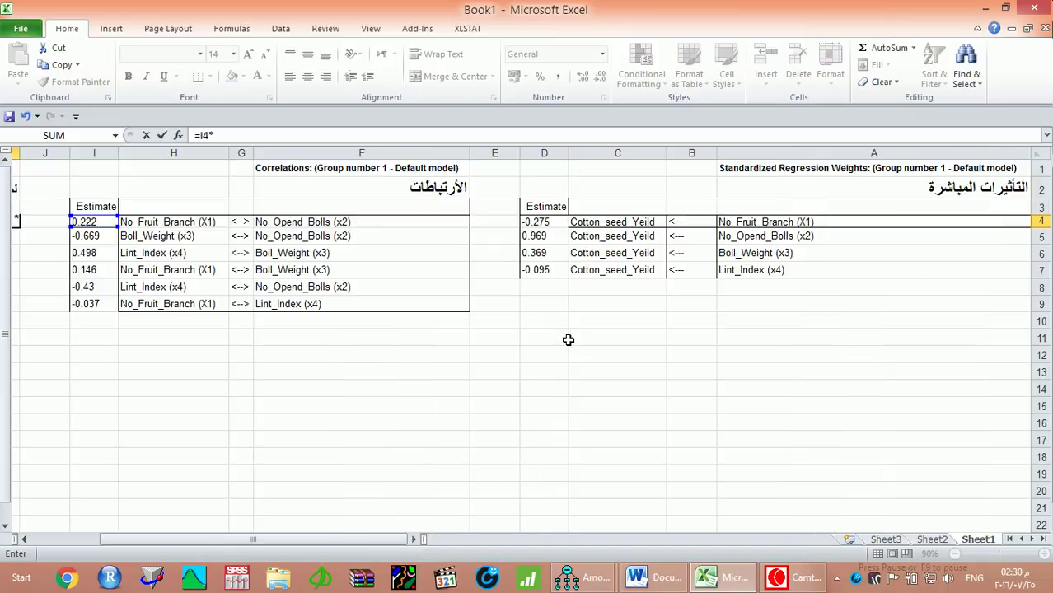
left_click(539, 236)
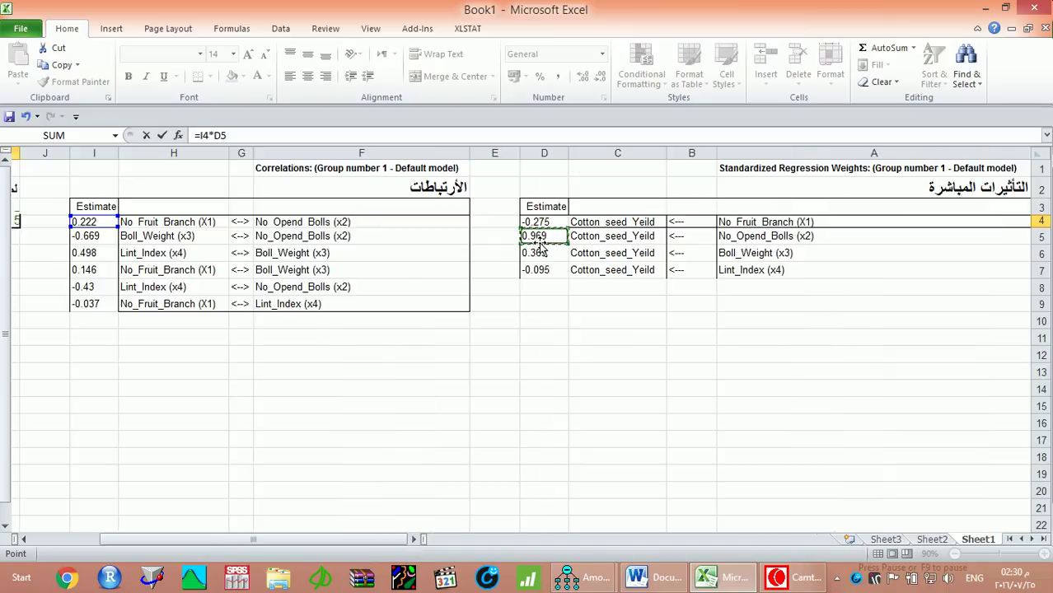
key("Return")
key("Up")
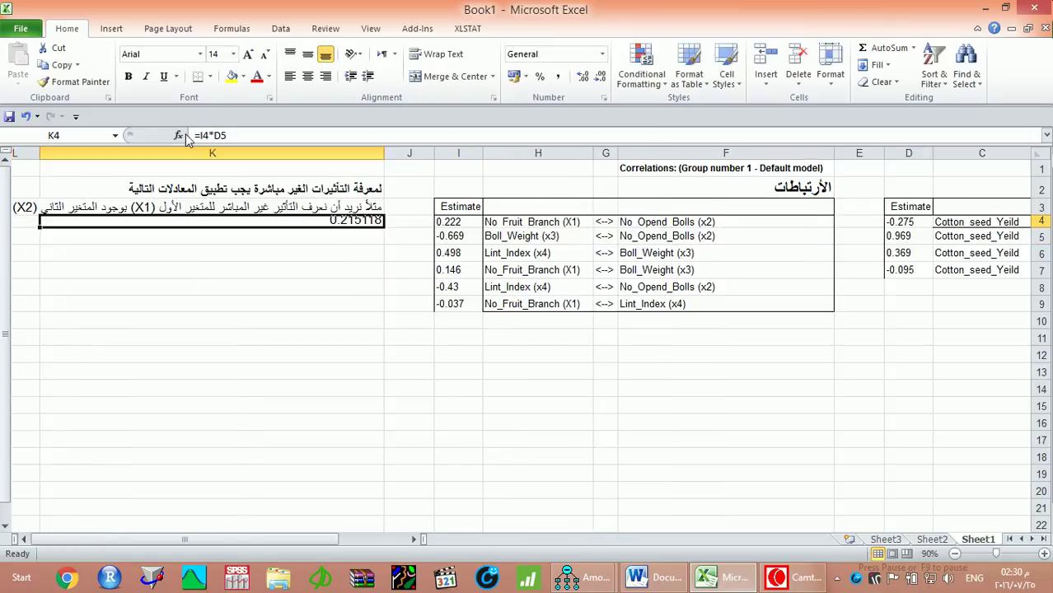
left_click(264, 53)
- Enter the label "التأثير الغير مباشر للمتغير الأول بوجود المتغير الثالث" in K5
left_click(327, 238)
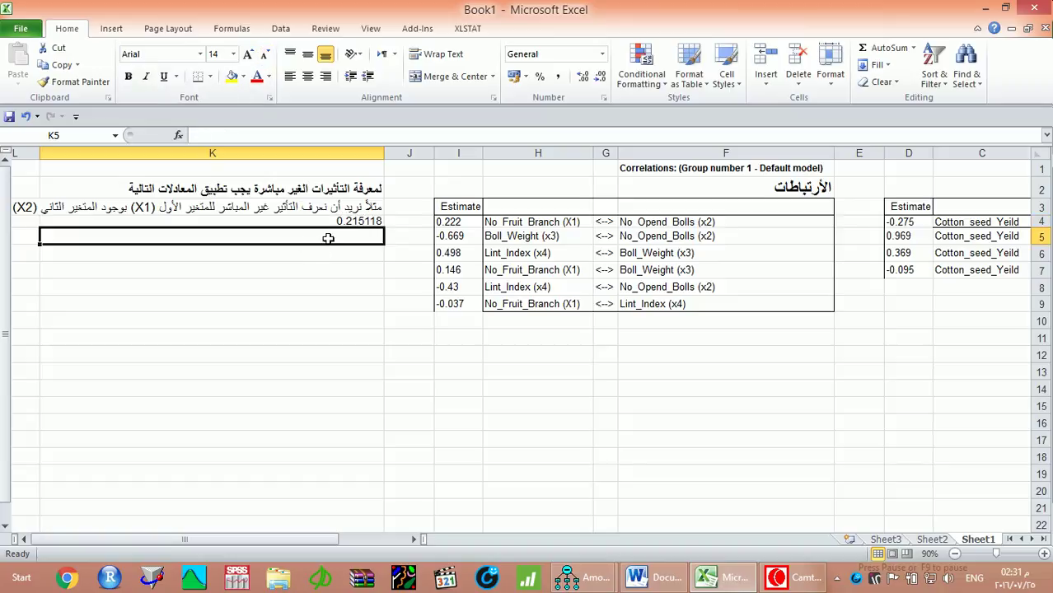
type("j")
key("alt+shift")
type("الت")
type("أثيو")
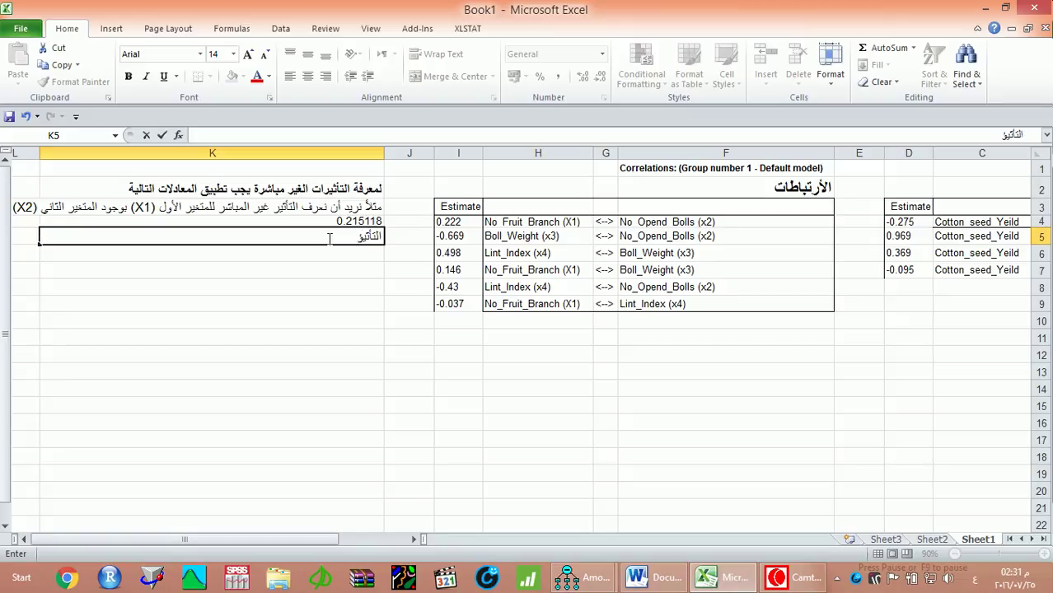
key("BackSpace")
type("ر الغير مباشر للع")
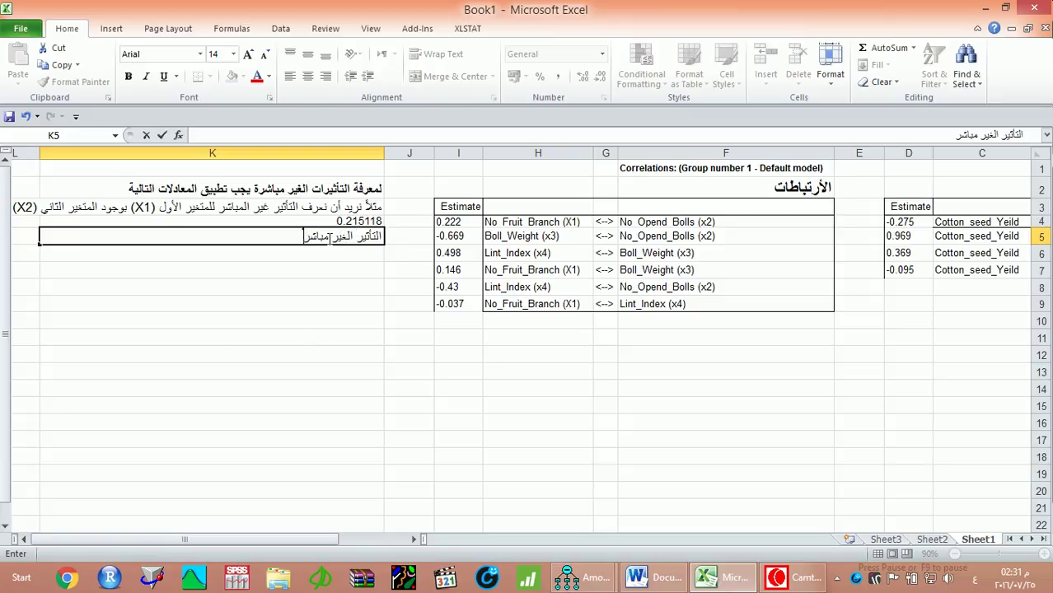
key("BackSpace")
key("BackSpace")
type("لمتغير الأول بوجود المتغي")
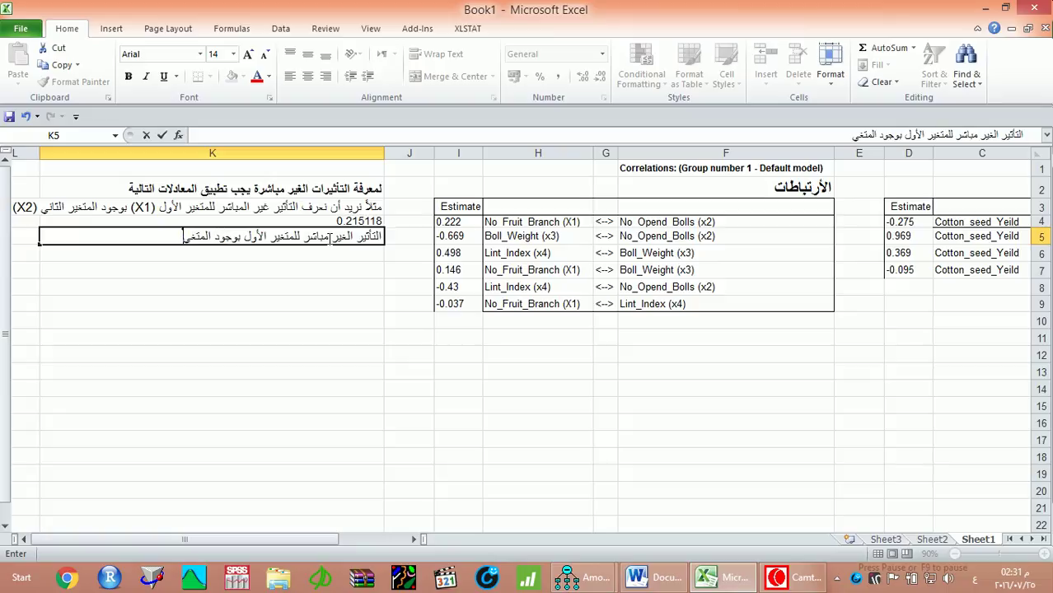
type("ر التالث")
key("Return")
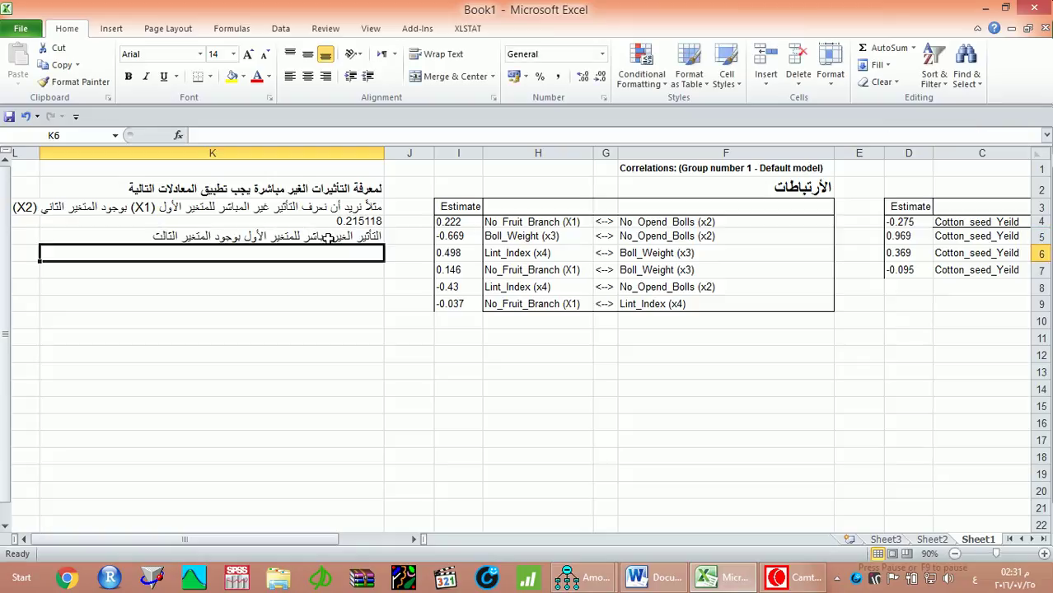
- Calculate the indirect effect of X1 through X3 in K6 with the formula =I7*D6
type("=")
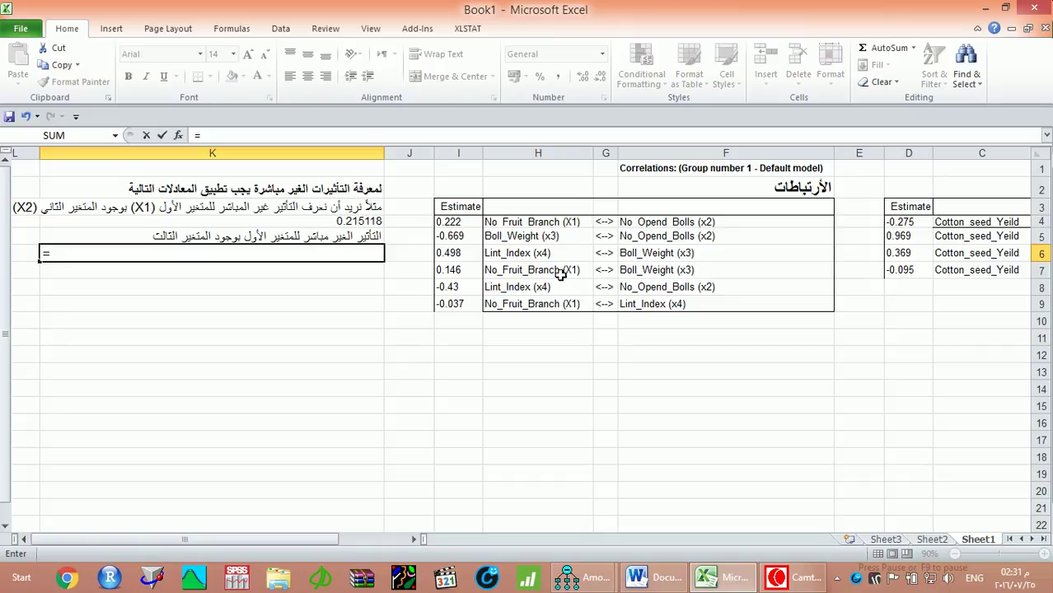
left_click(469, 272)
type("*")
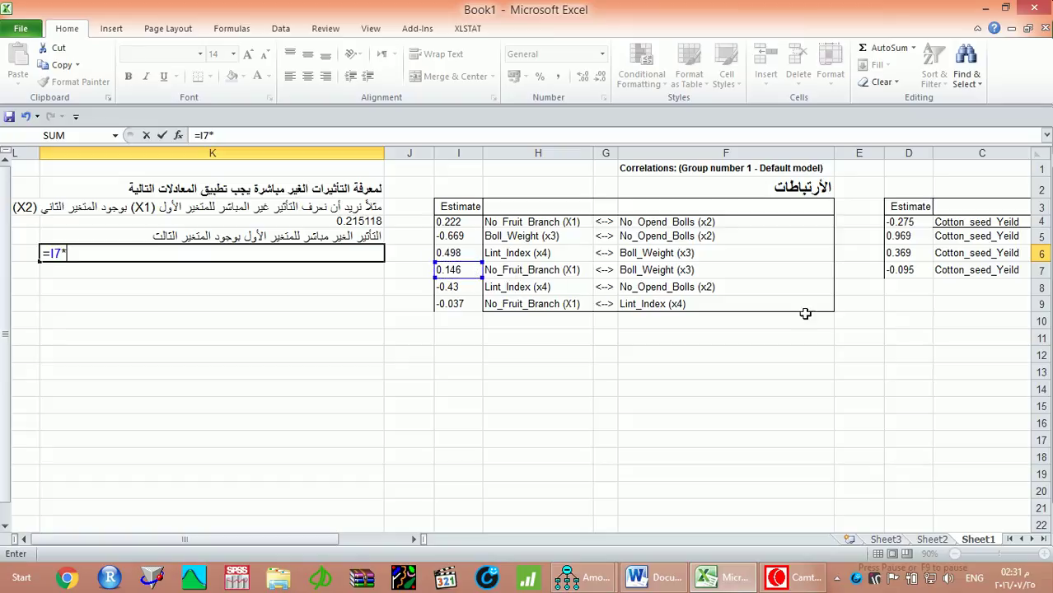
left_click(416, 539)
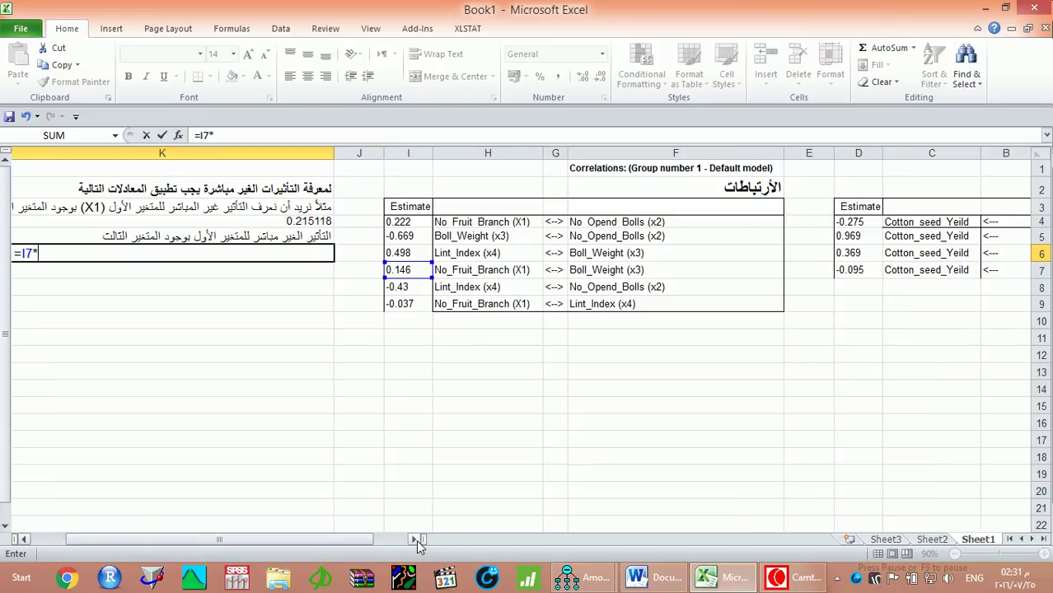
left_click(416, 539)
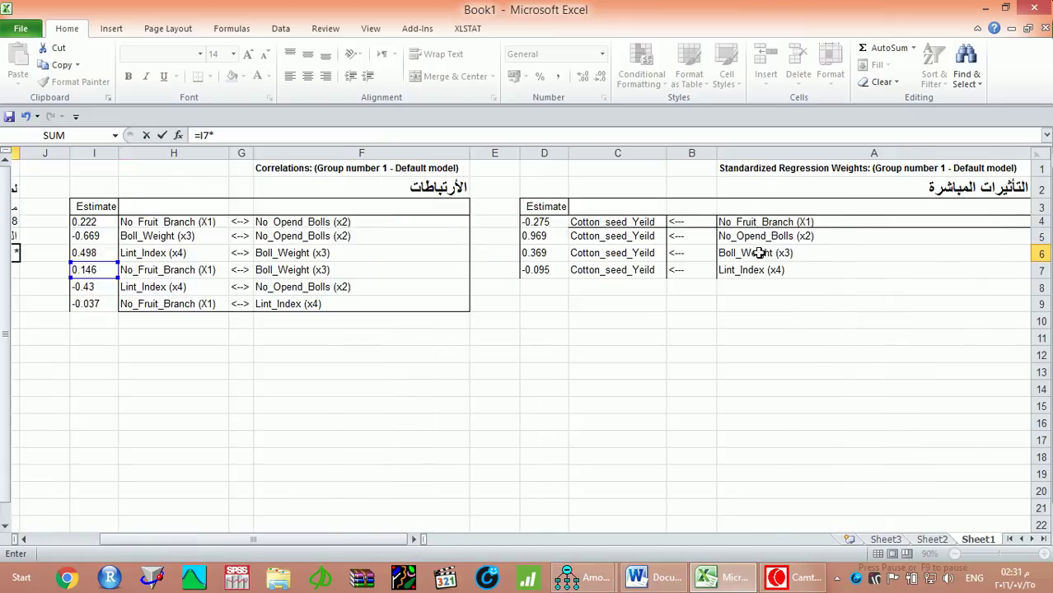
left_click(533, 255)
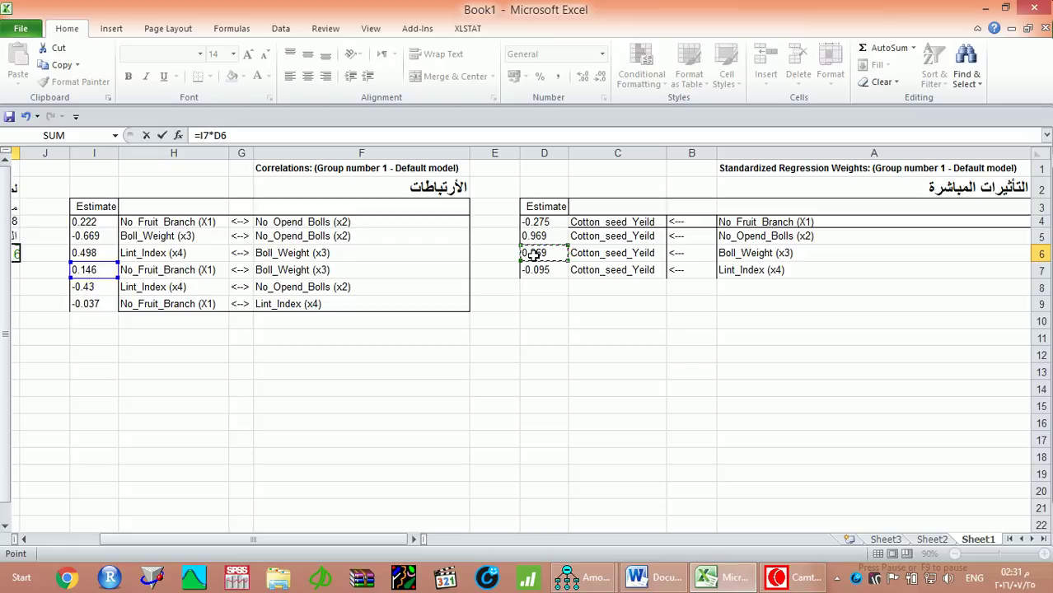
key("Return")
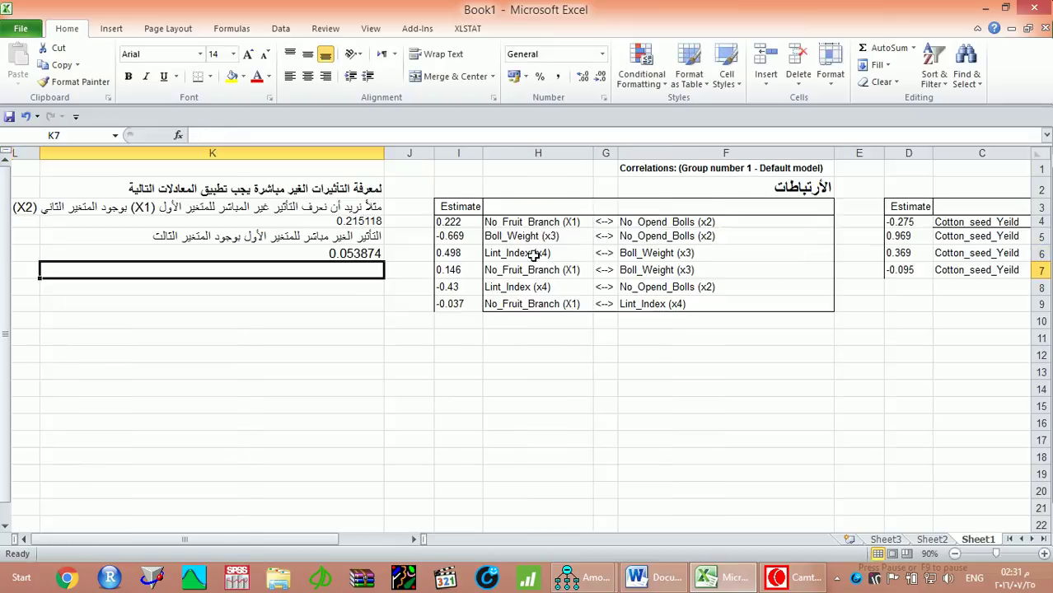
- Enter the label "التأثير الغير مباشر للمتغير الأول بوجود المتغير الرابع" in K7
type("hg")
key("BackSpace")
key("BackSpace")
key("alt+shift")
type("ال")
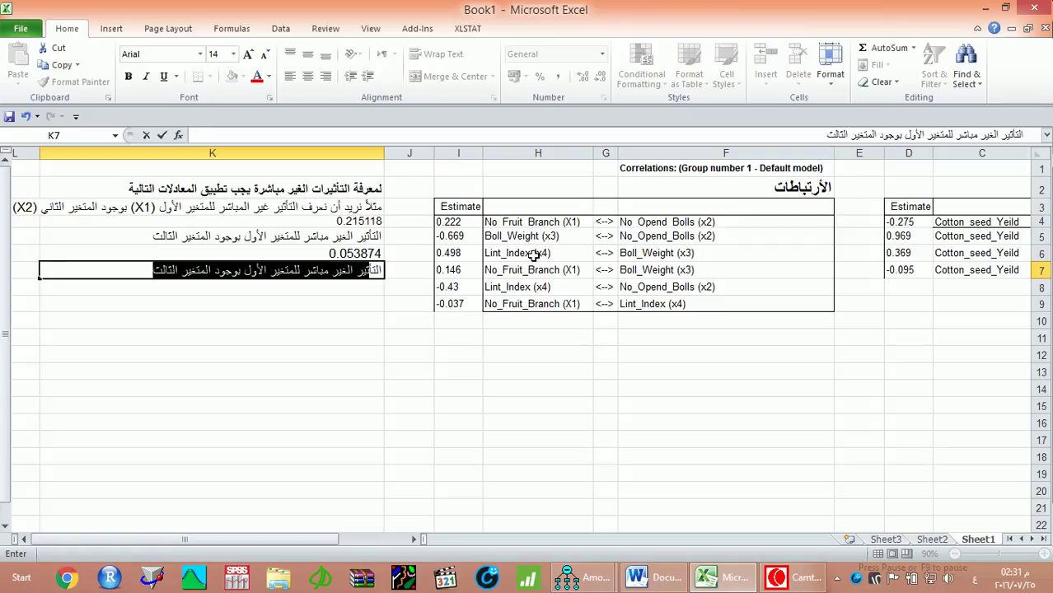
type("تأثير الغير مباشر لل")
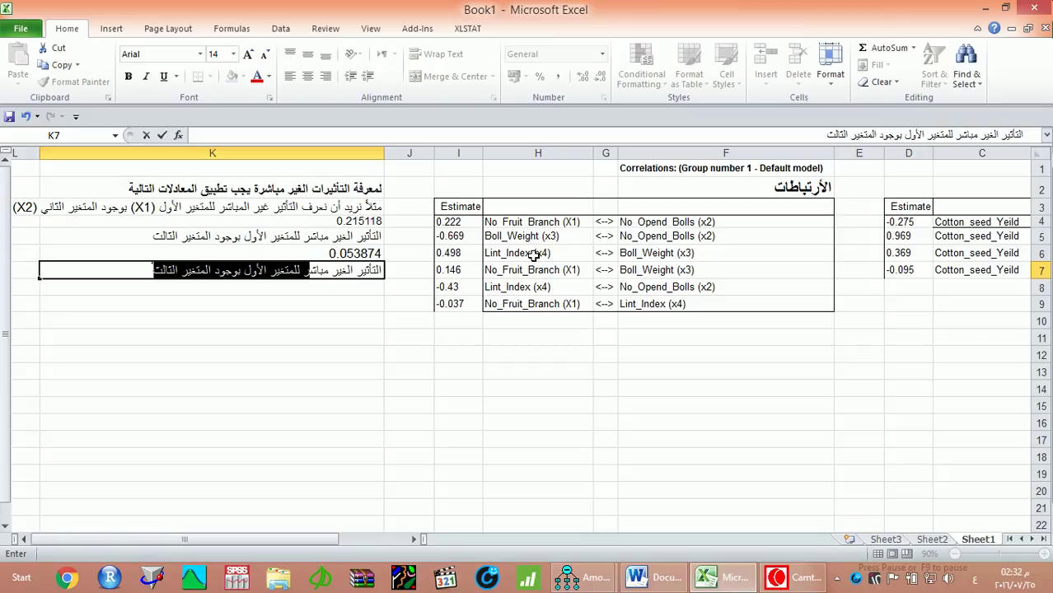
type("متغير الأول بو")
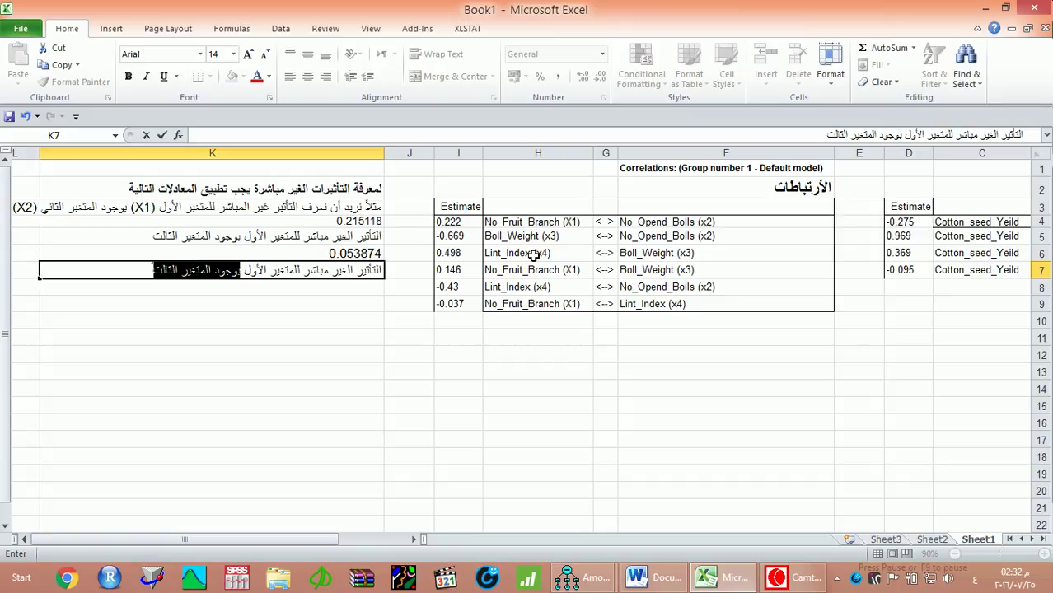
type("جود المتغير الر")
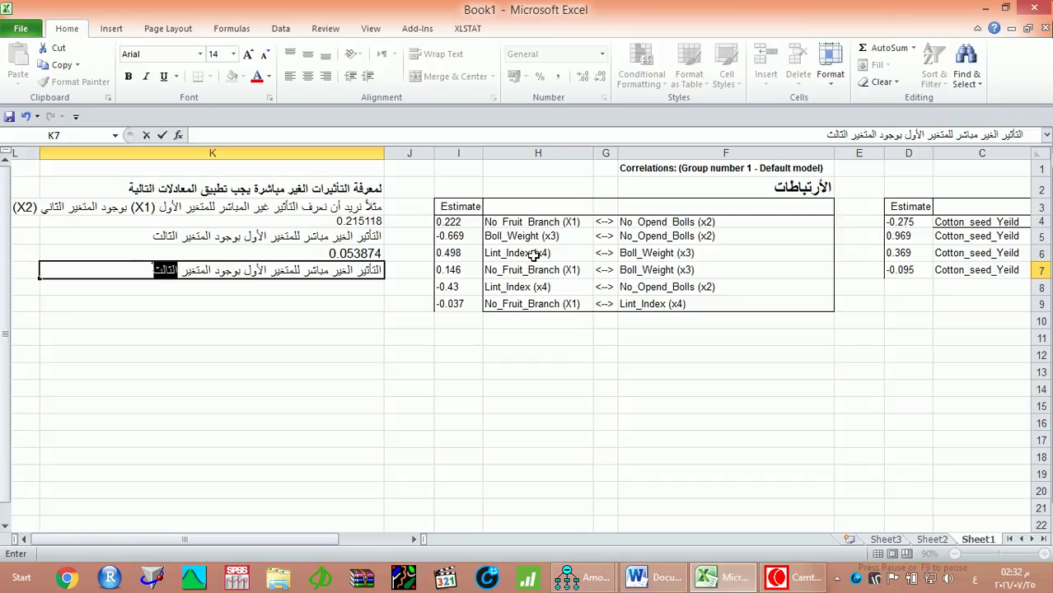
type("ابع")
key("Return")
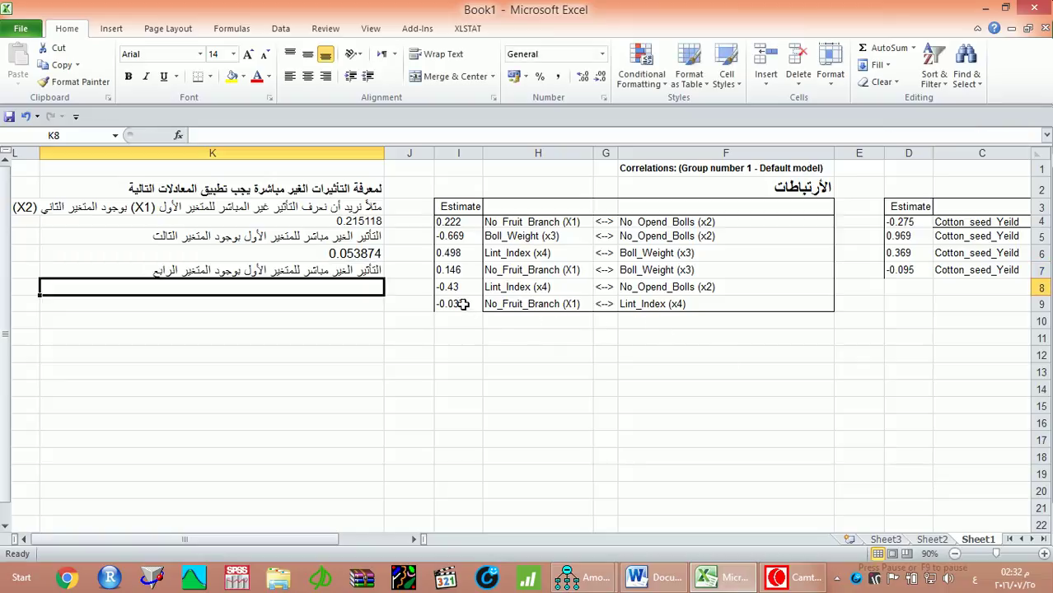
- Calculate the indirect effect of X1 through X4 in K8 with the formula =I9*D7
key("alt+shift")
type("=")
left_click(456, 303)
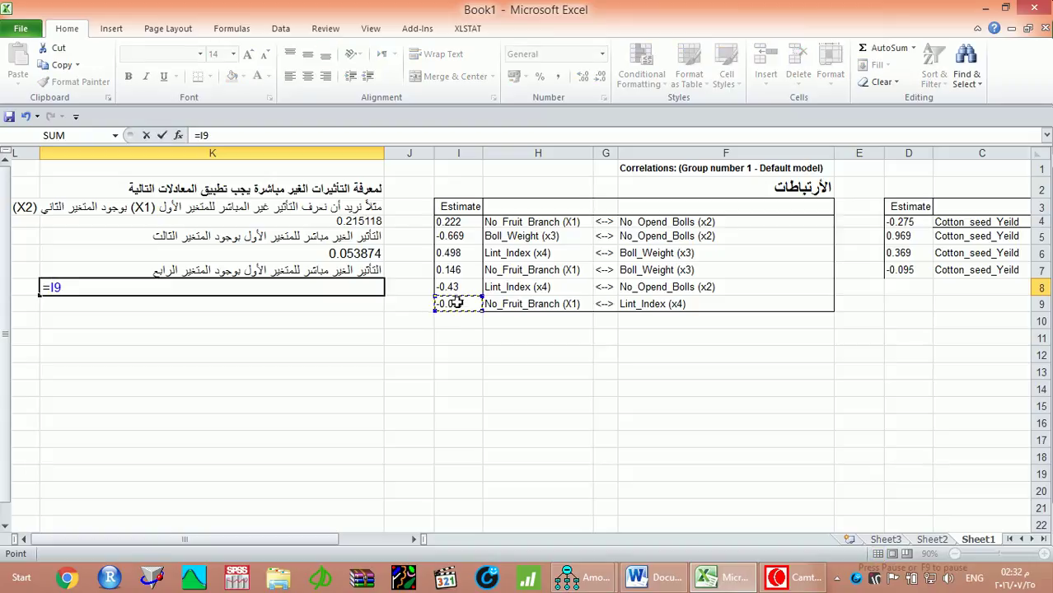
type("*")
left_click(414, 539)
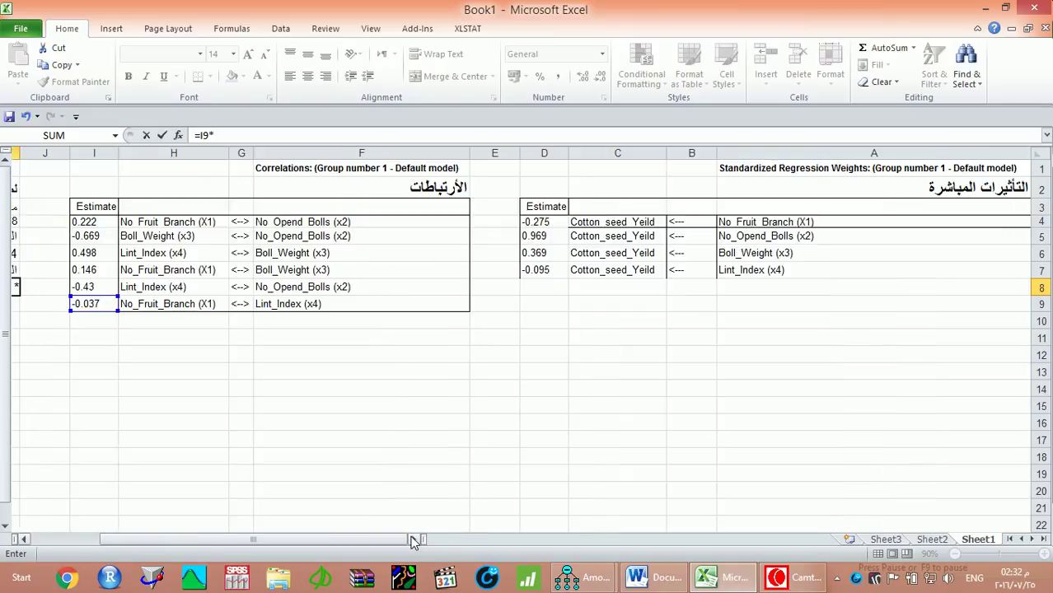
left_click(545, 271)
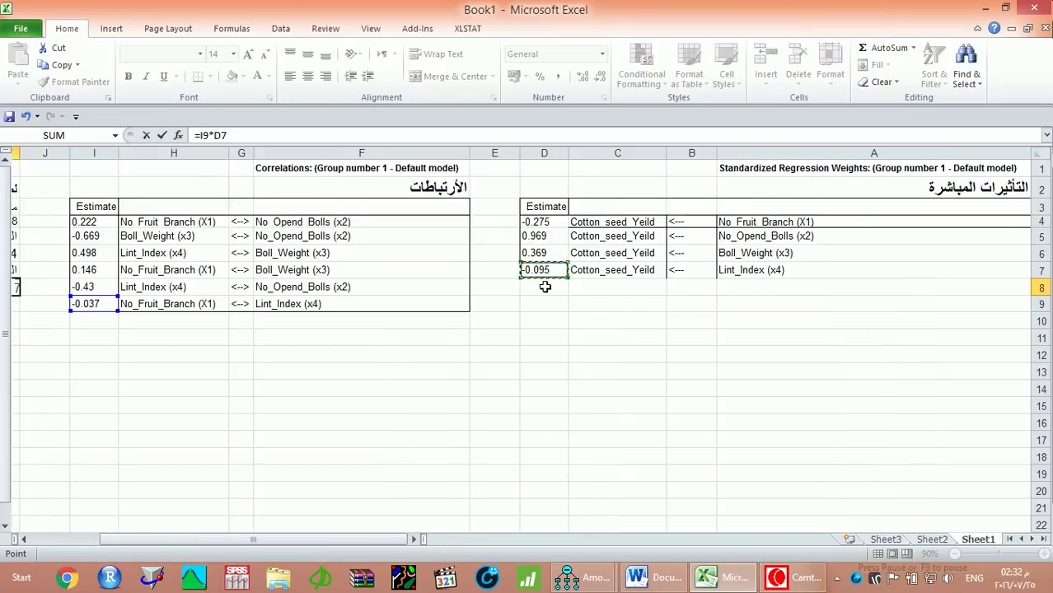
key("Return")
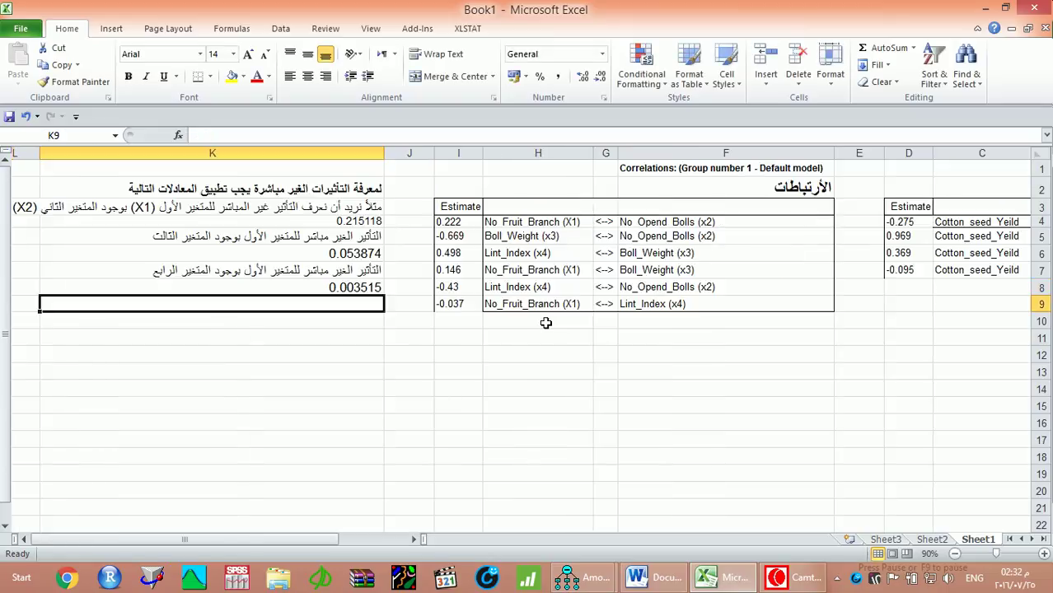
- Enter the note "الأن إنتهينا من التأثيرات المباشرة والغير مباشرة للمتغير الأول" in K9
key("Return")
key("Up")
type("no")
key("BackSpace")
key("BackSpace")
key("alt+shift")
type("الأن")
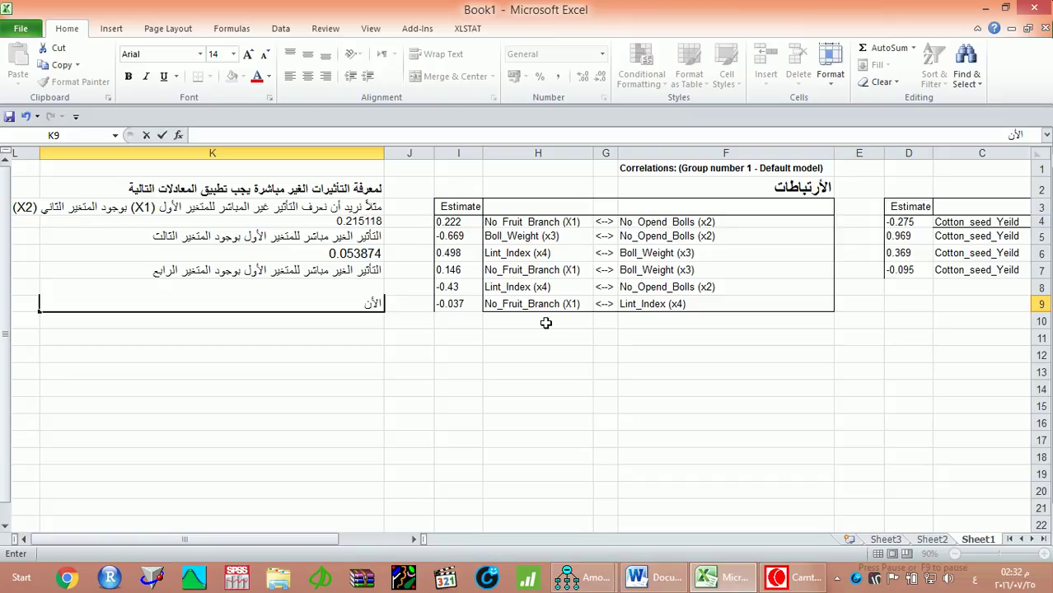
type(" إنتهينا من التأث")
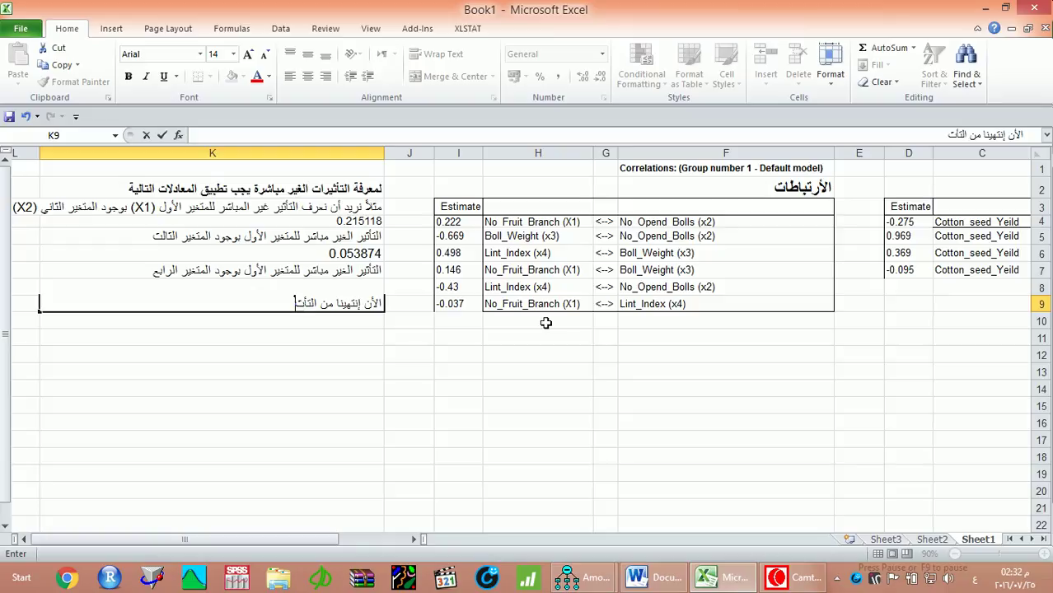
type("يرات المباشرة وال")
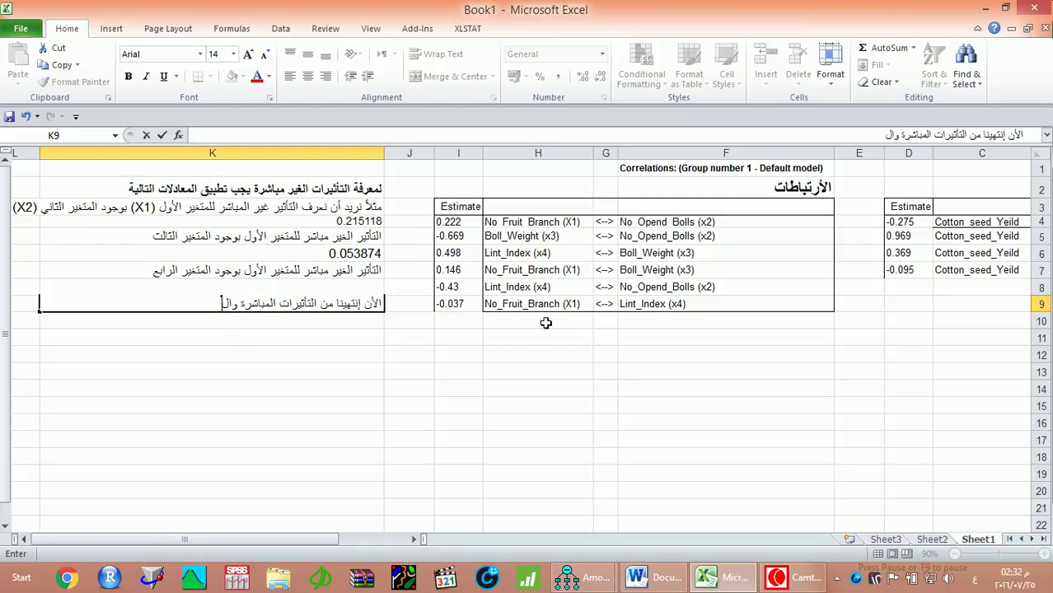
type("غير مباشرة لل")
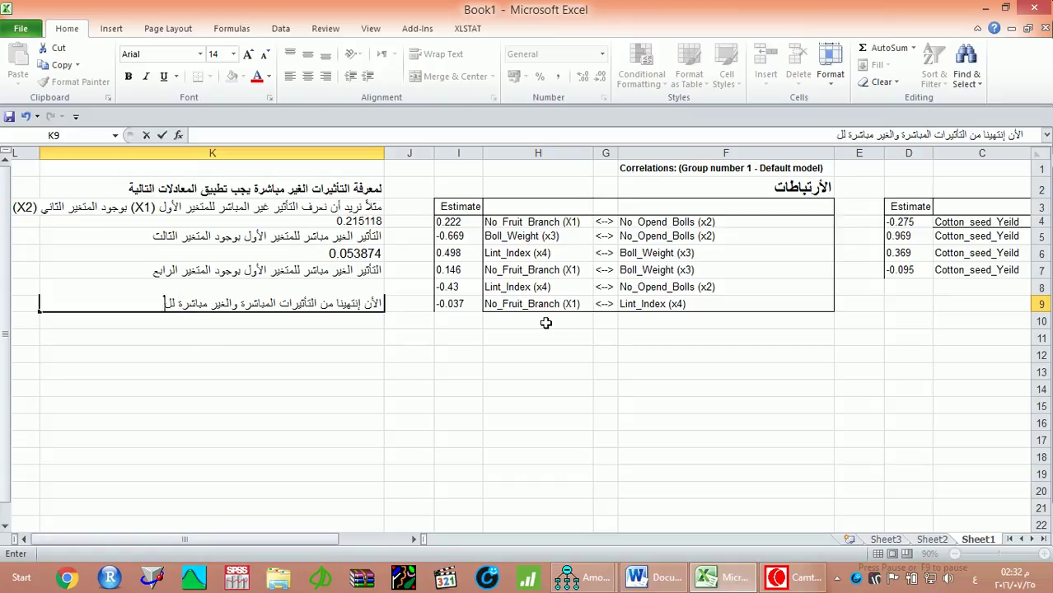
type("متغير الأول")
key("Return")
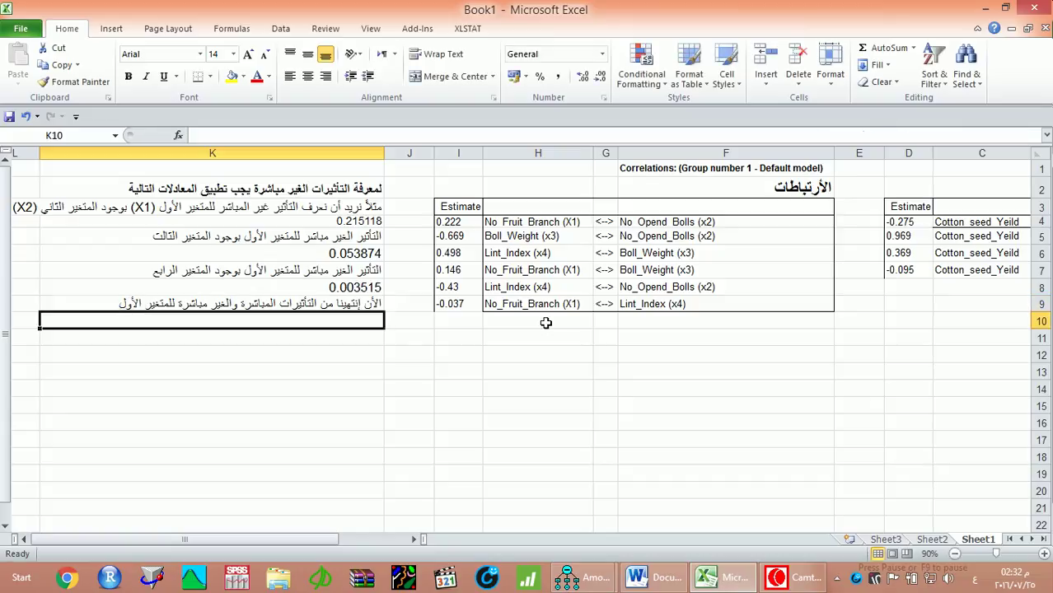
- Enter the note "بنفس الطريقة نقوم بإيجات التأثيرات الخاصة بالمتغيرات الثاني والثالث والرابع كما ورد في الطريقة أعلاه" in K10
type("بنف")
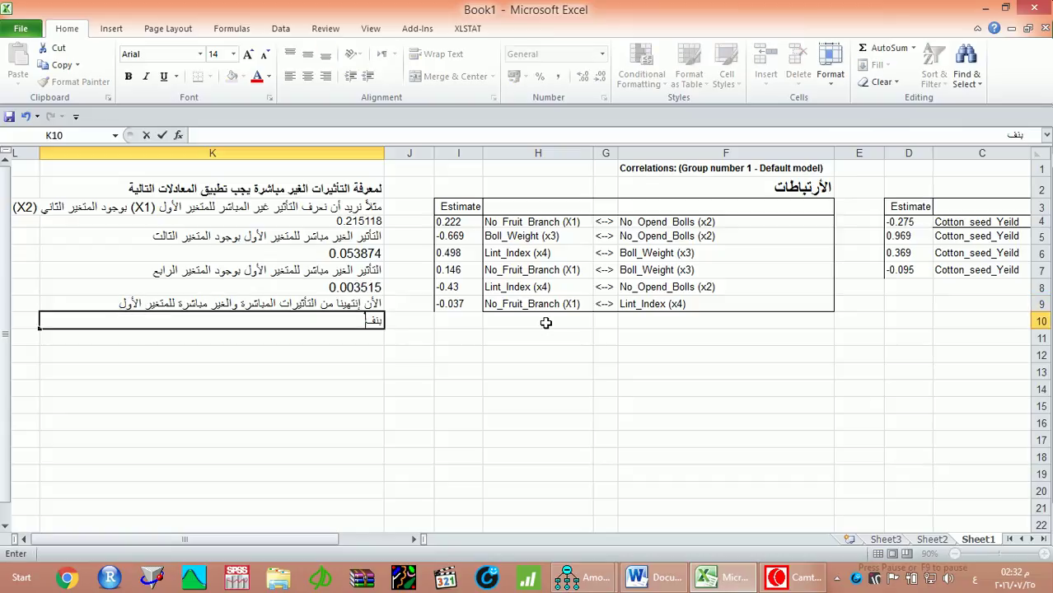
type("س الطريق")
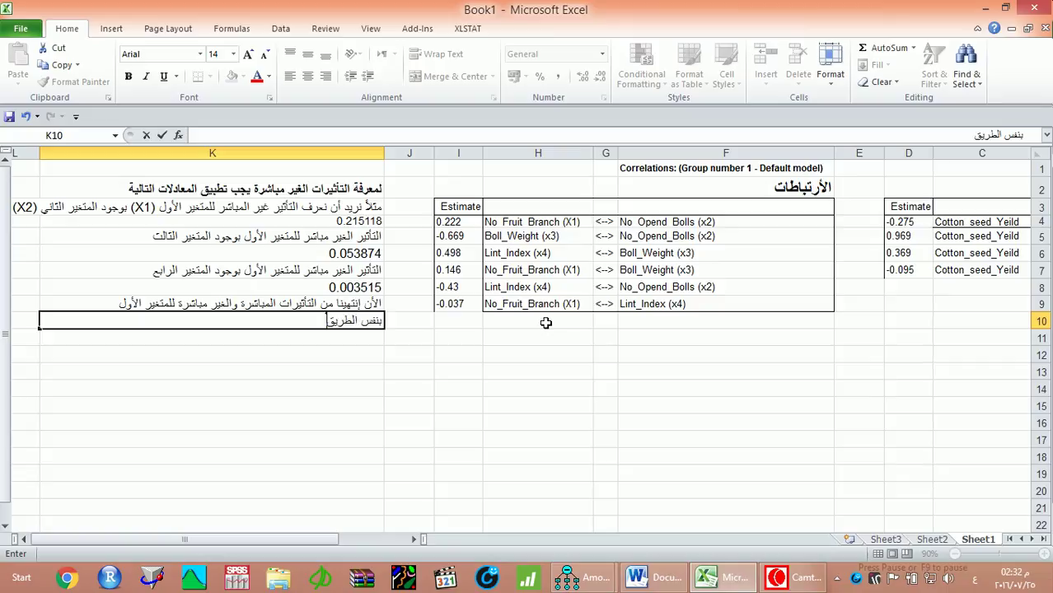
type("ة نقوم بإيجات الت")
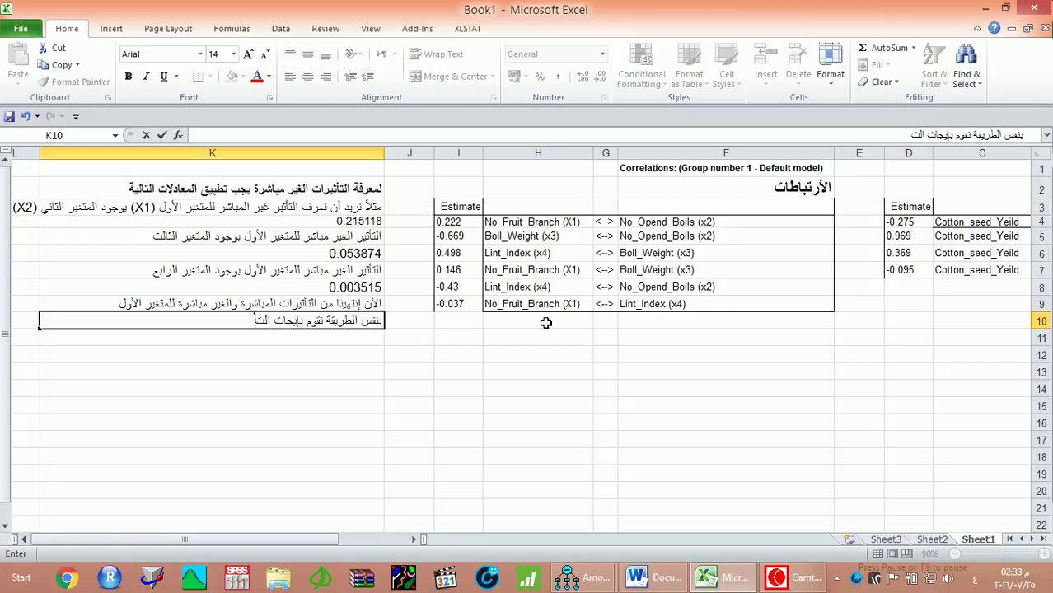
type("أثيرات الخاصة بالمتف")
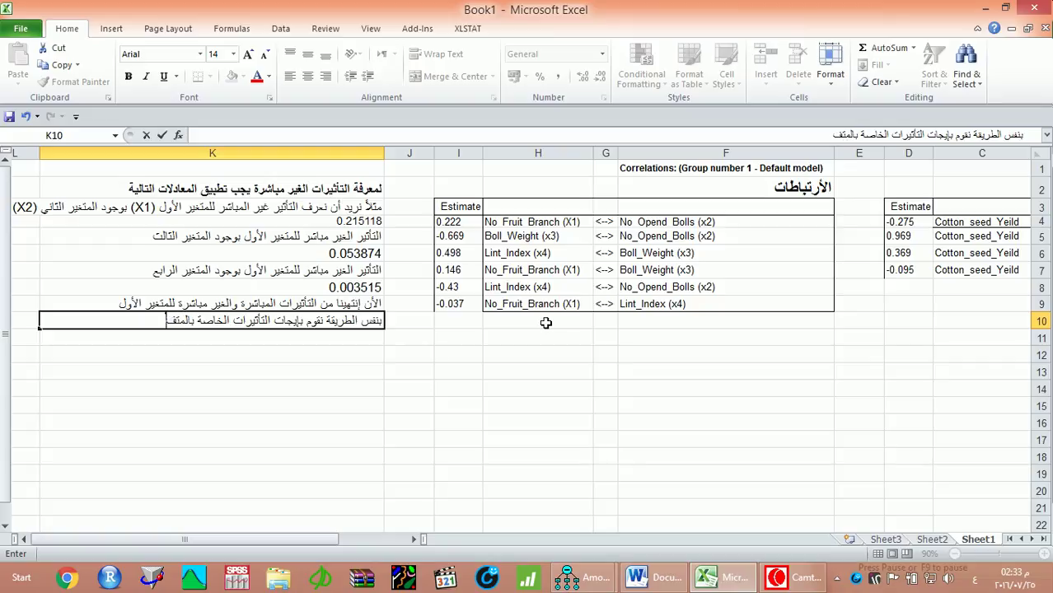
key("BackSpace")
type("غيرات الثاني والثالث")
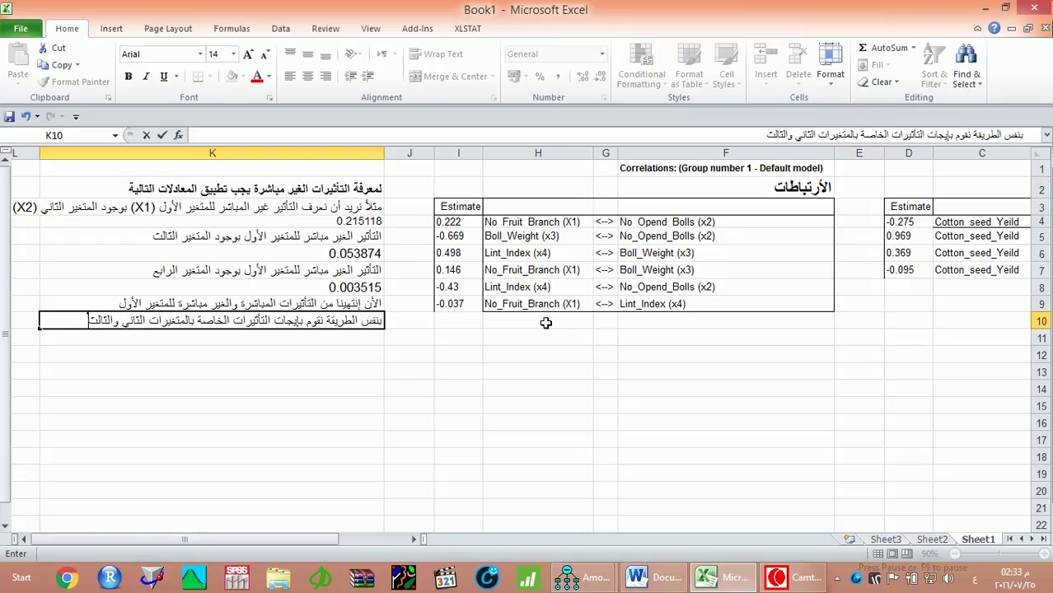
type(" والرابع كم")
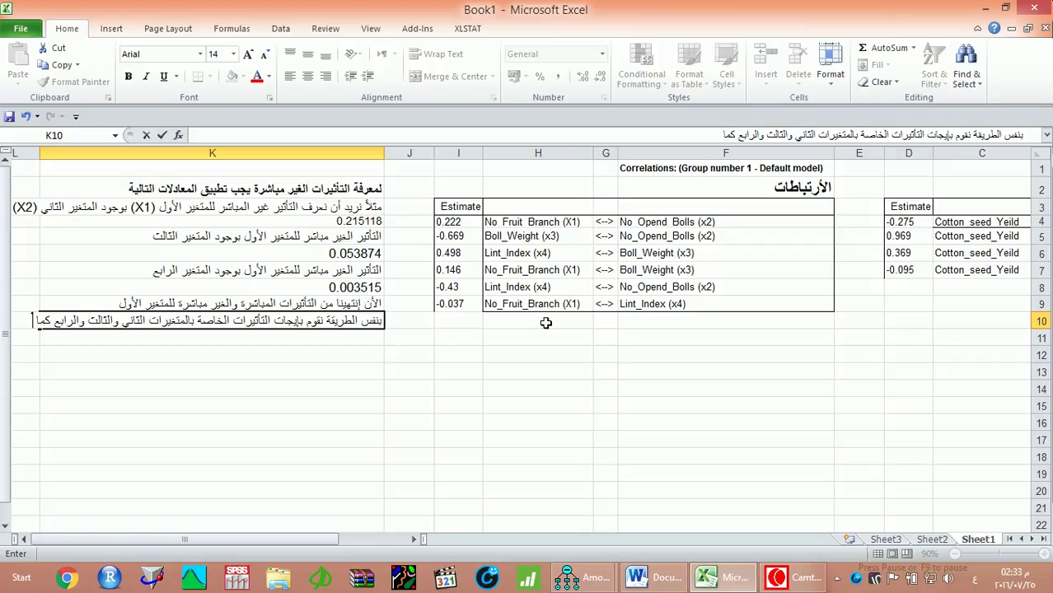
type("ا ورد في الطريقة أعلاه")
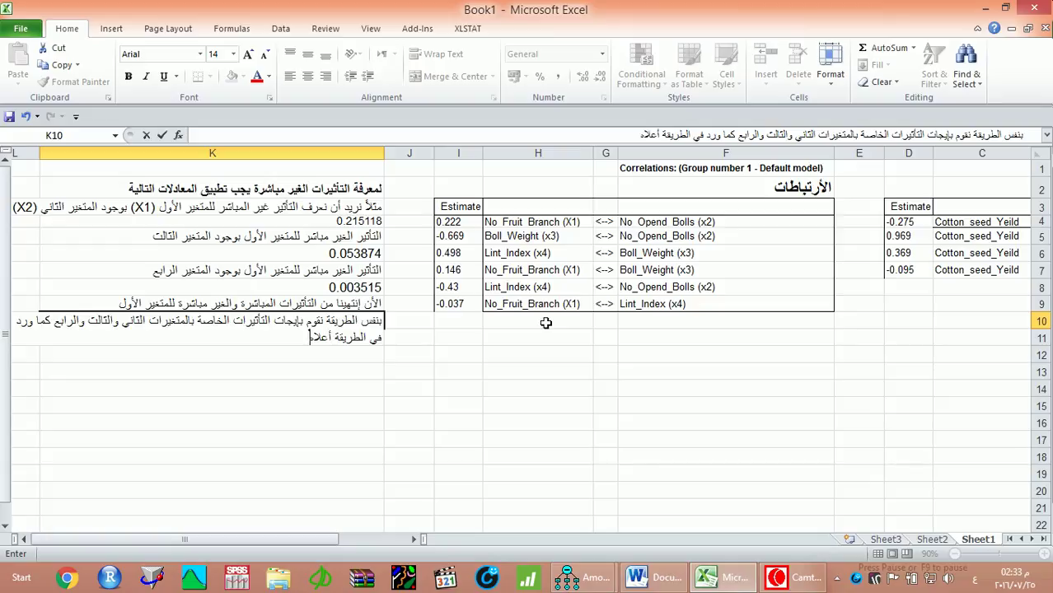
key("Return")
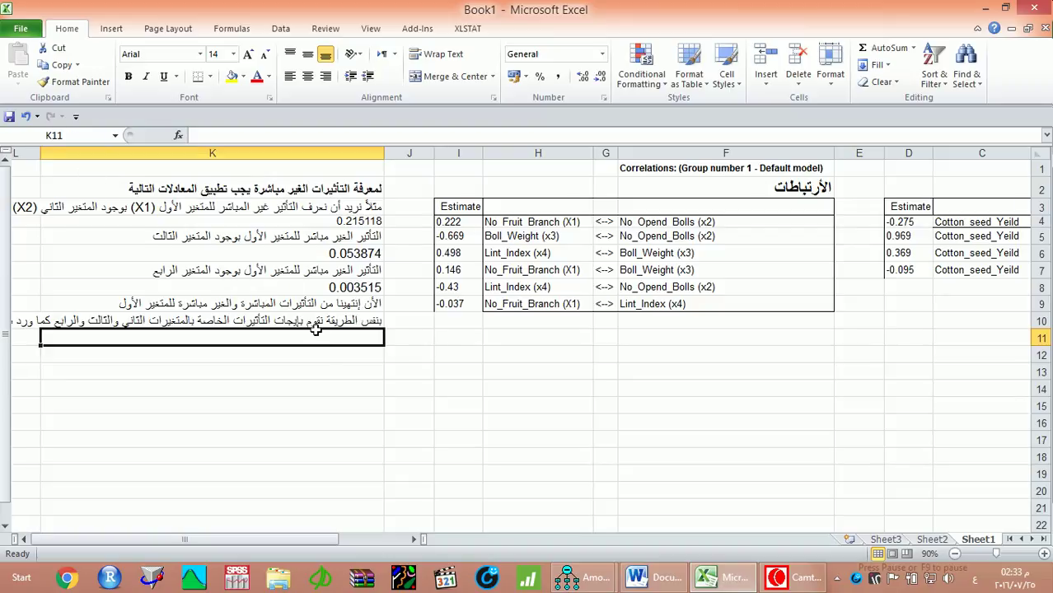
type("بنفس الطريقة نقوم بإيجاد التأثيرات الخاصة بالمتغيرات الثاني والثالث والرابع كما ورد في الطريقة أعلاه")
- Enter the note "بعد ذلك نقوم بعمل جدول وكما يلي" in K11
type("بعد")
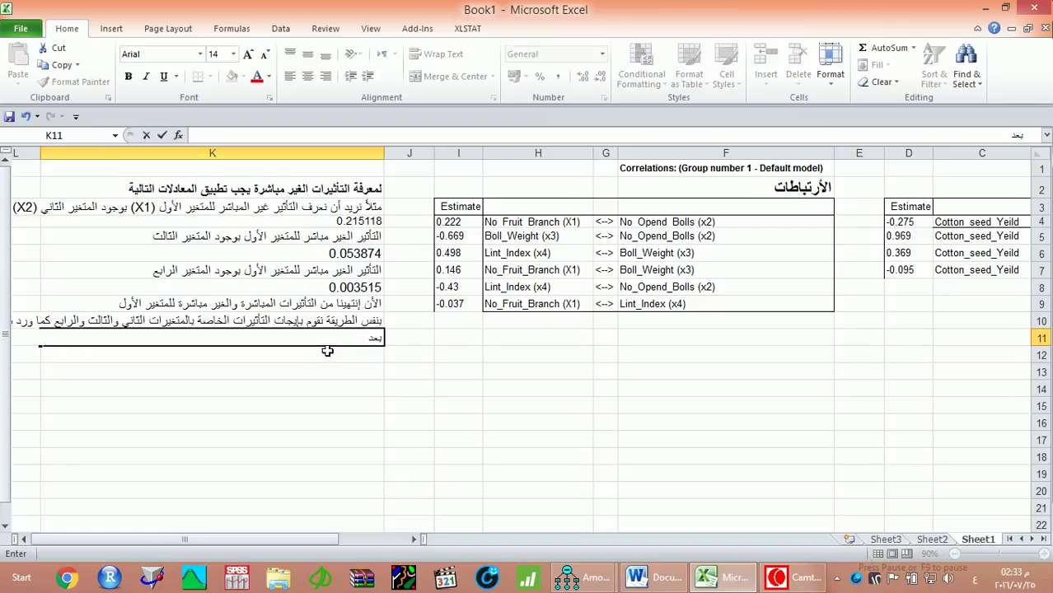
type(" ذلك نقوم بعمل جدو")
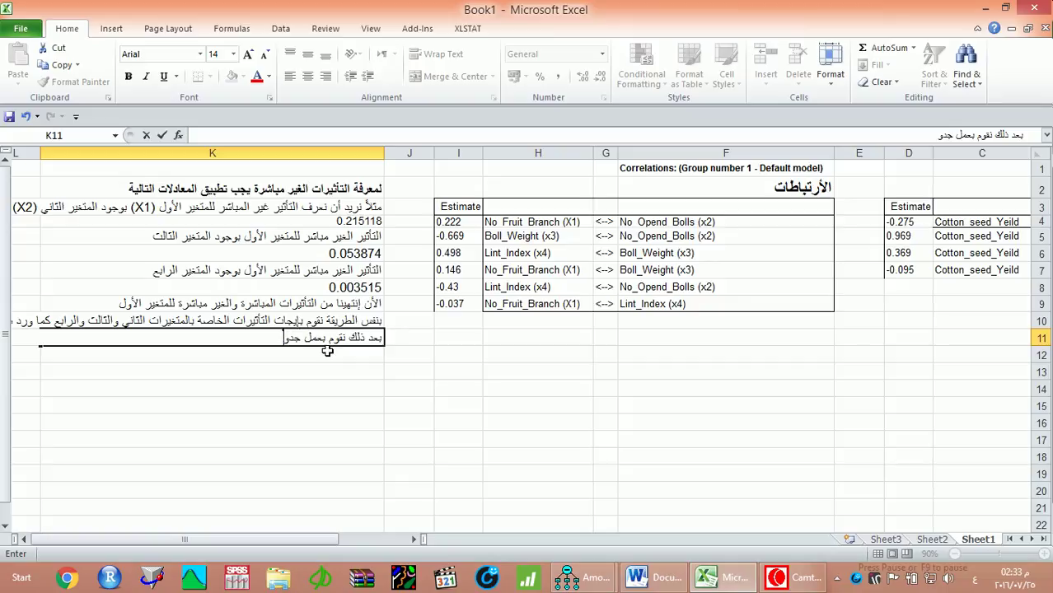
type("ل وكما يلي")
key("Return")
- Start a summary table below the correlations by entering the header "المتغيرات" in E13
key("Right")
key("Right")
key("Right")
key("Right")
key("Right")
key("Right")
key("Right")
key("Right")
key("Right")
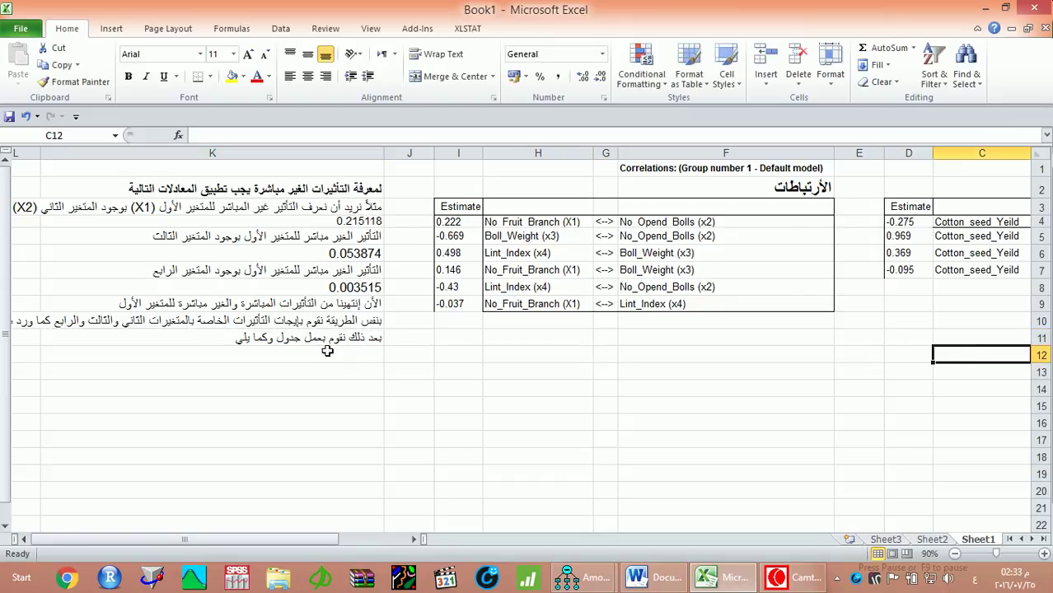
key("Left")
key("Left")
key("Left")
key("Down")
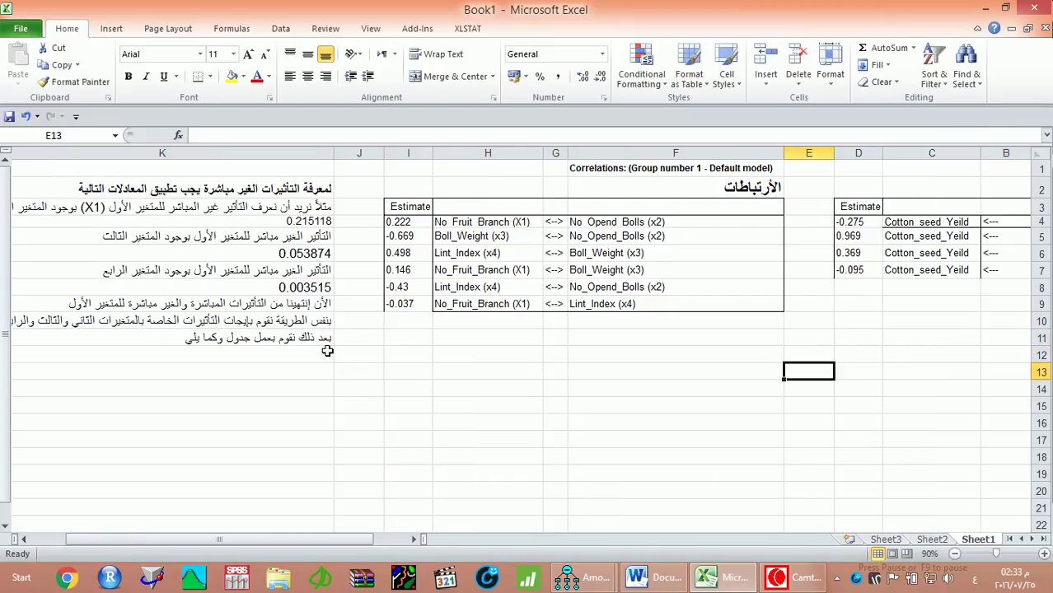
type("المت")
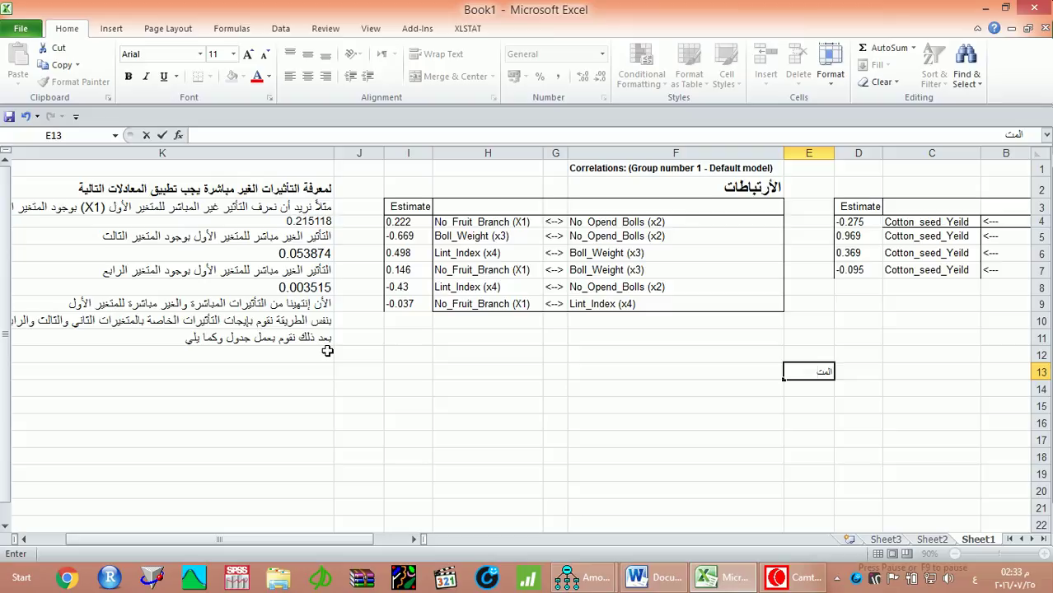
type("غيرات")
key("Return")
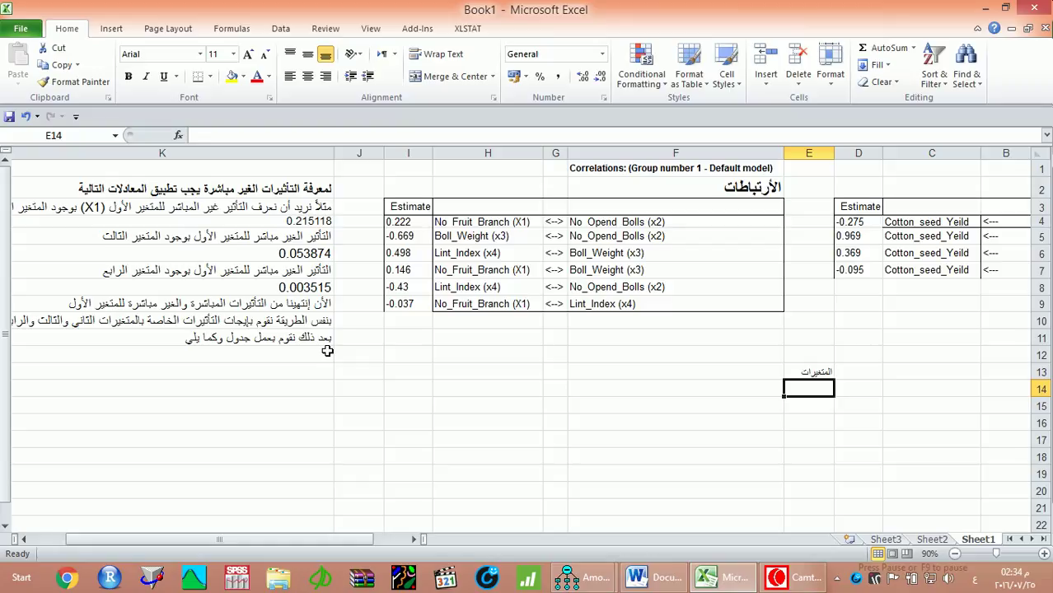
- Enter X1 and X2 as row labels in E14:E15 and fill the series down to X4 in E17
type("ة")
key("BackSpace")
key("alt+shift")
type("X1")
key("Return")
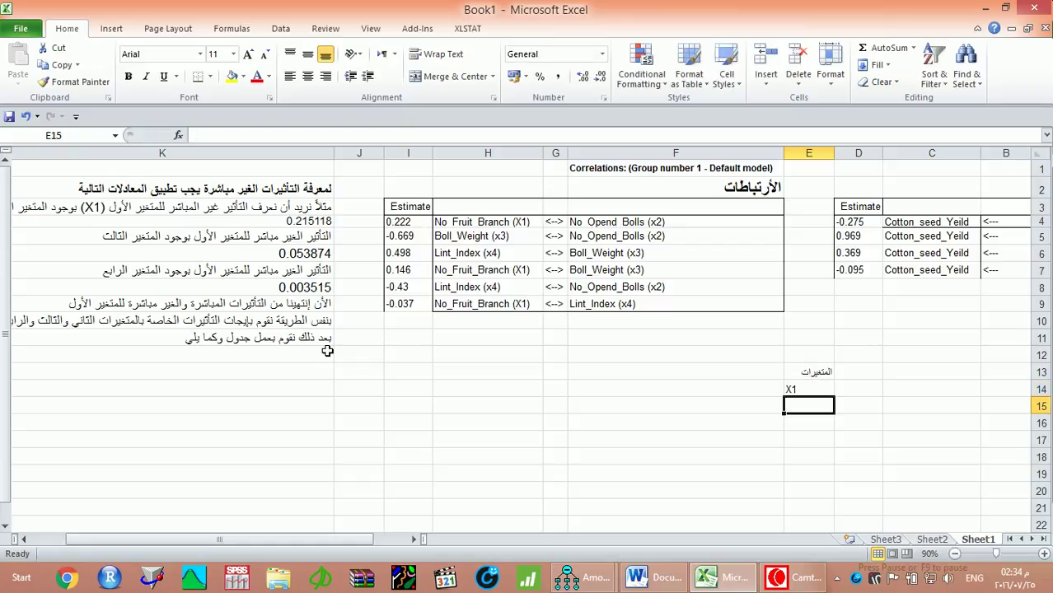
type("X2")
key("Return")
key("Up")
key("Up")
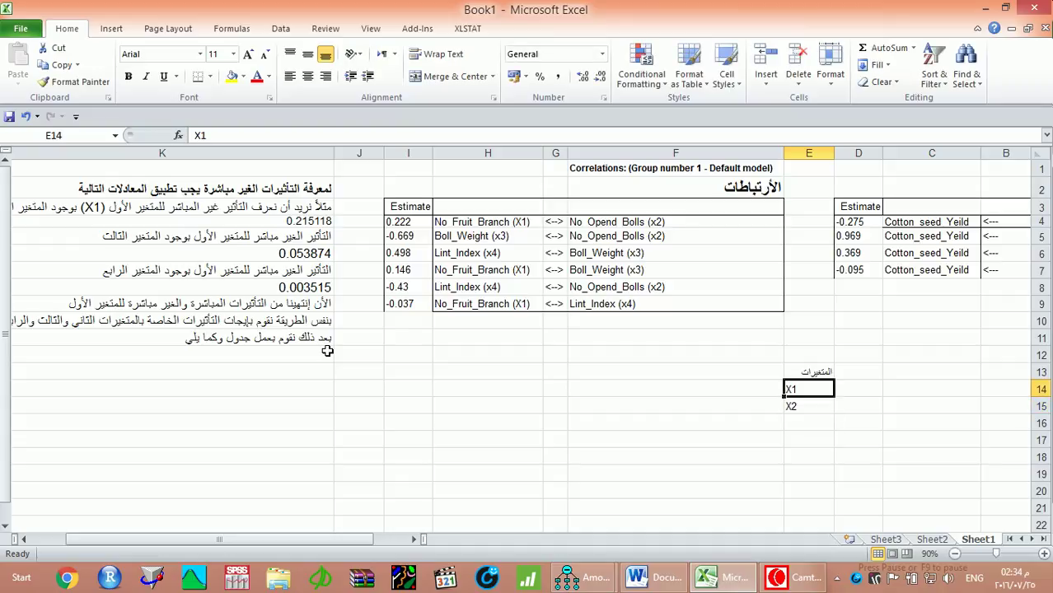
key("shift+Down")
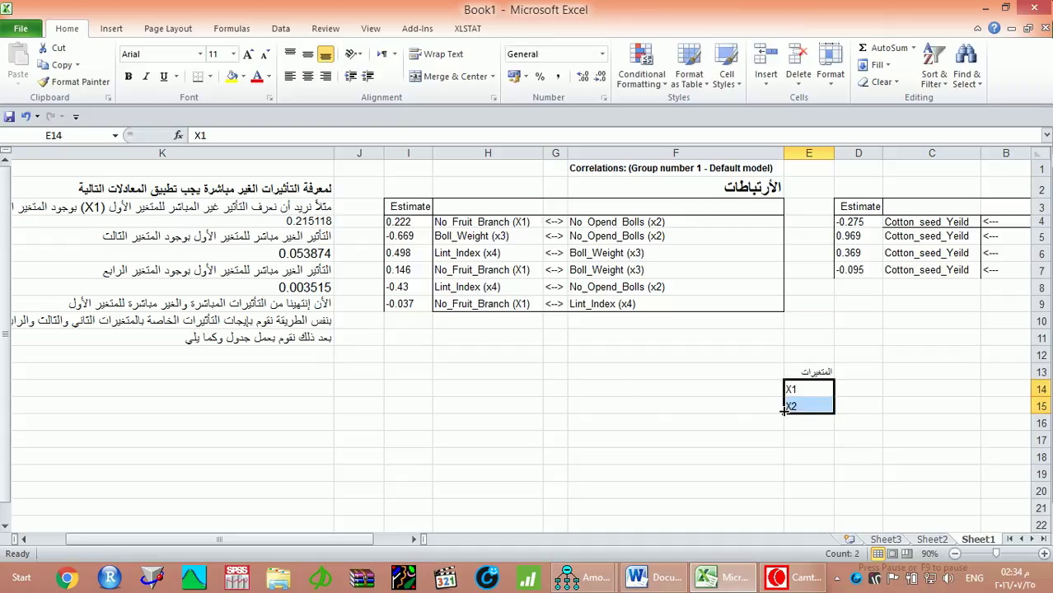
left_click_drag(786, 413, 791, 443)
- Fill the column headers X1 to X4 across F13:I13 and enter the header "مجموع التأثيرات" in J13
left_click(733, 375)
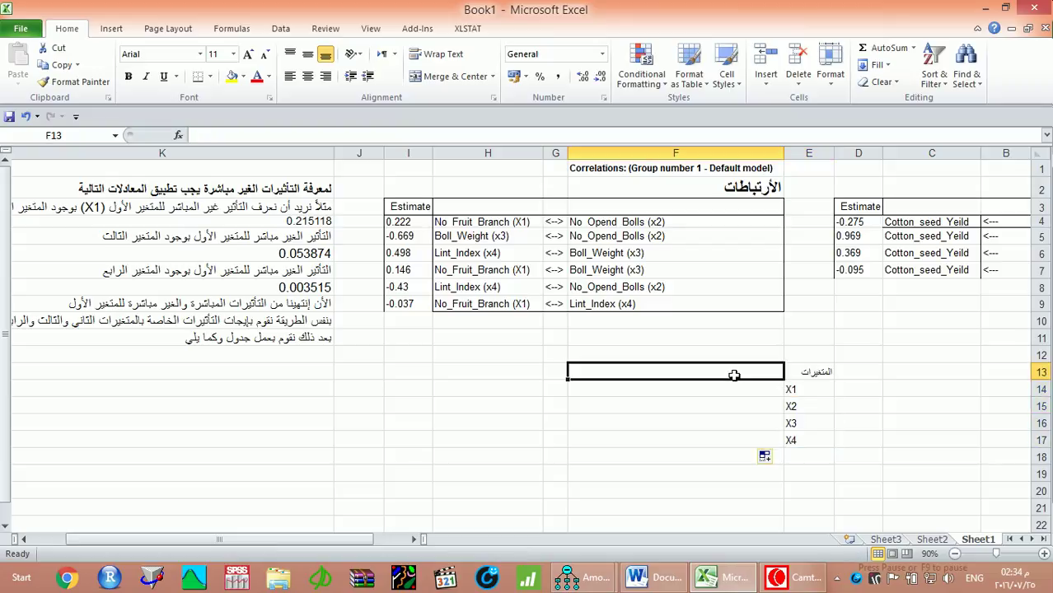
type("X1")
key("Tab")
type("X2")
left_click(733, 374)
key("shift+Left")
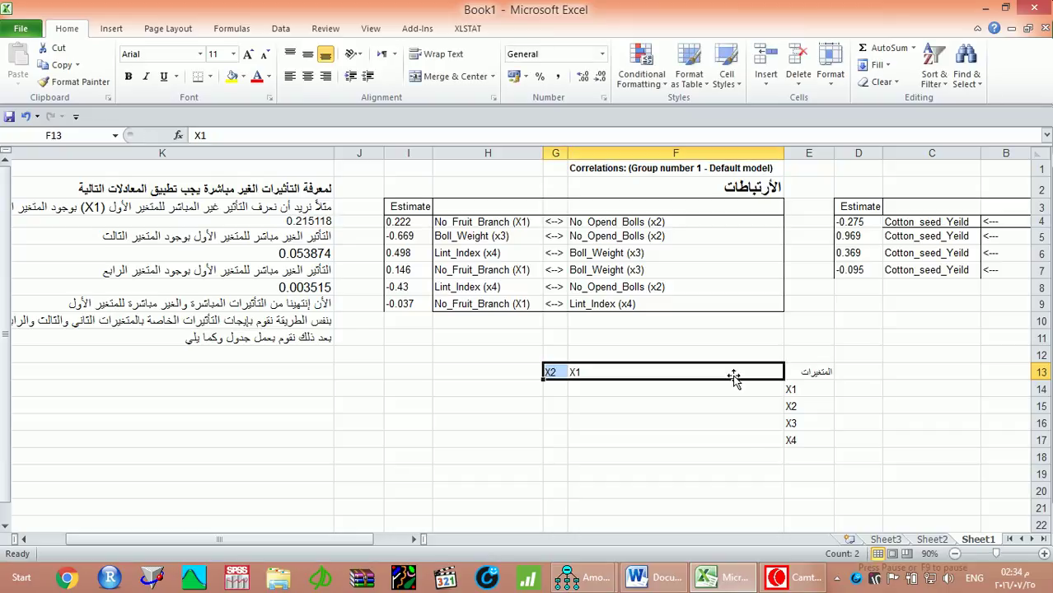
left_click_drag(545, 379, 398, 383)
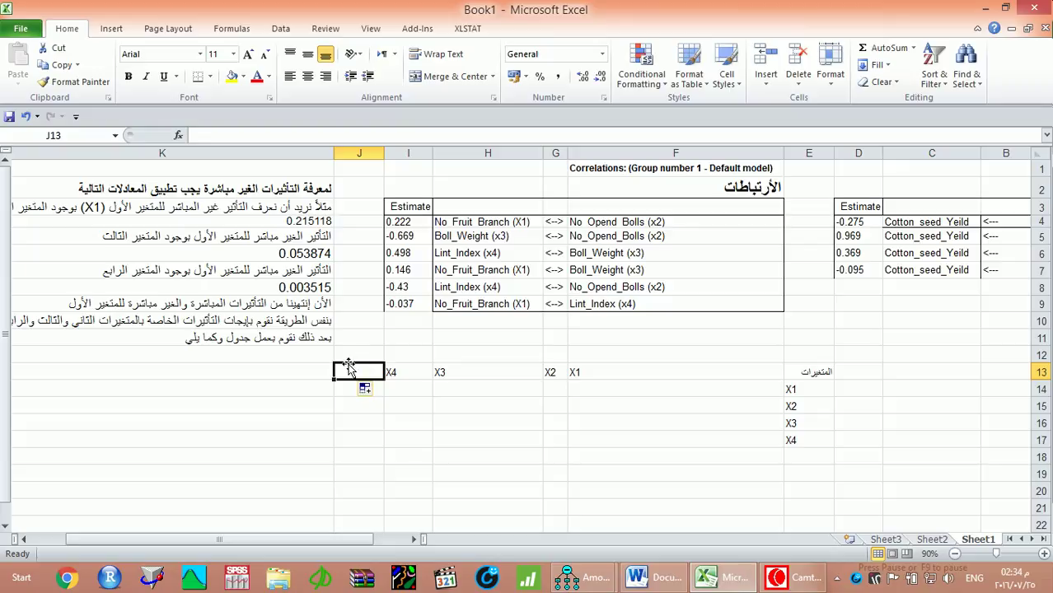
type("I")
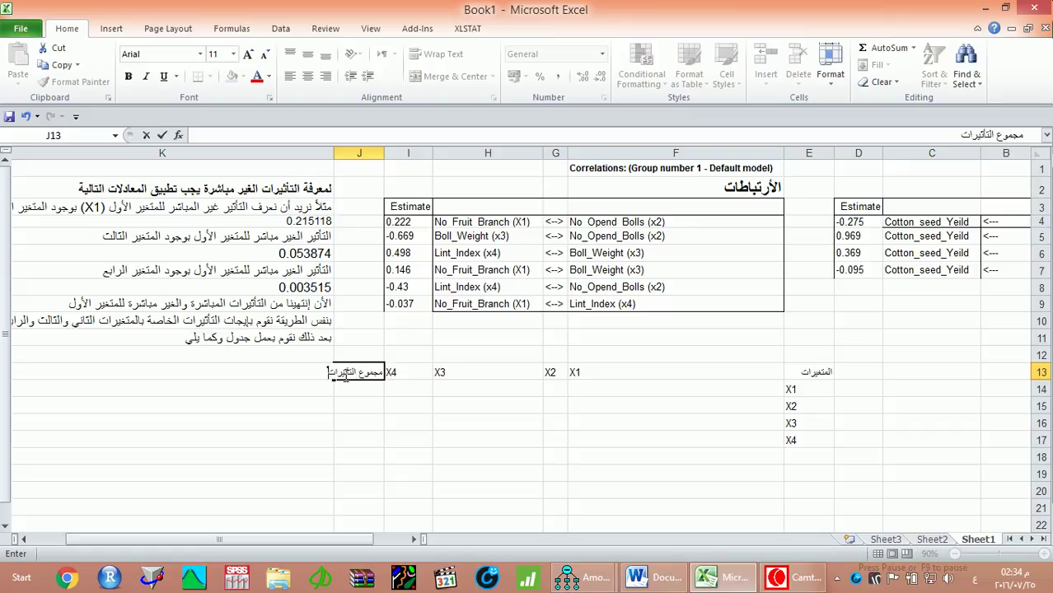
key("Return")
- Copy the four direct effect estimates in D4:D7 into the X1 column of the summary table at F14:F17
key("Right")
key("Right")
key("Right")
key("Right")
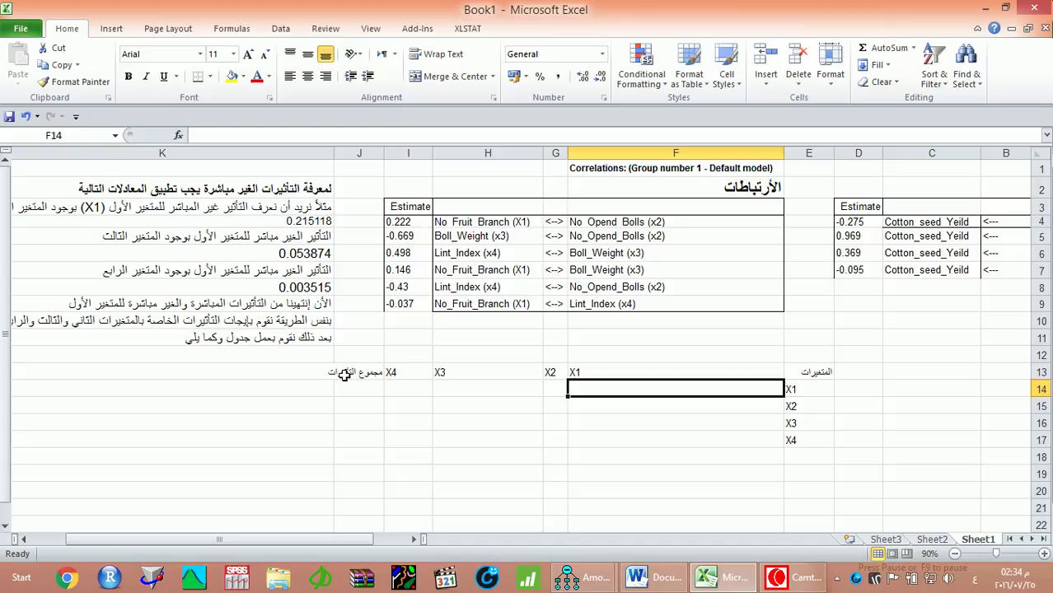
left_click_drag(849, 228, 860, 267)
key("ctrl+c")
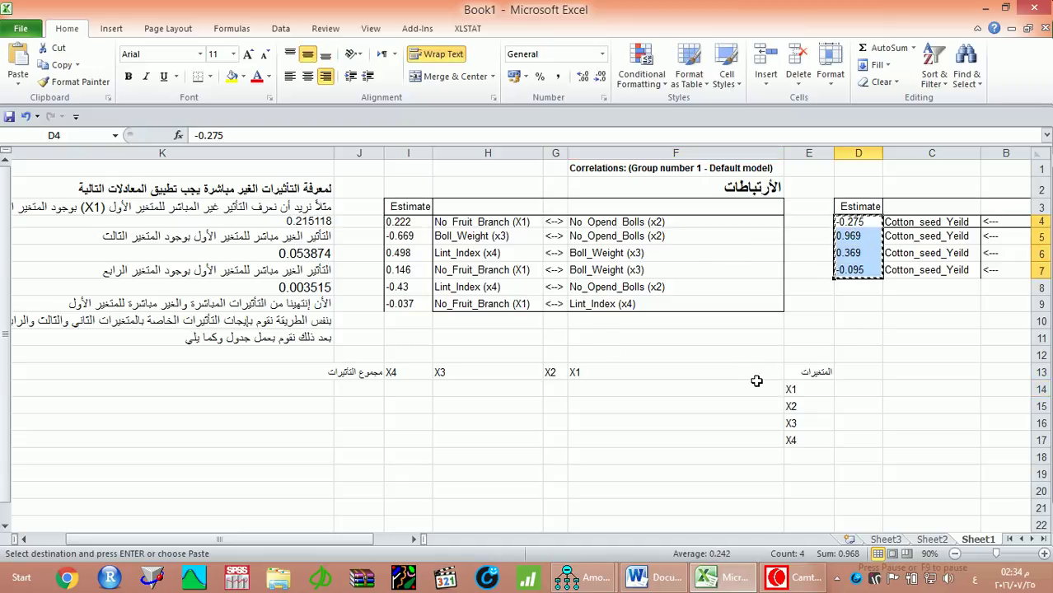
left_click(748, 386)
key("ctrl+v")
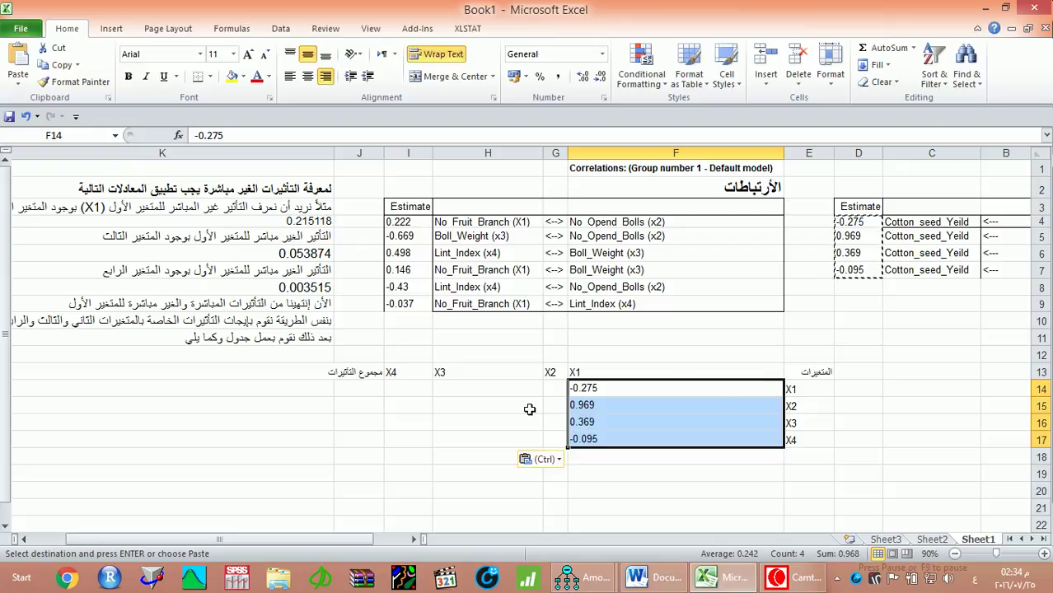
- Try to copy the formula of the first indirect effect from K4 into G14 and autofit column G, then undo both
left_click(555, 386)
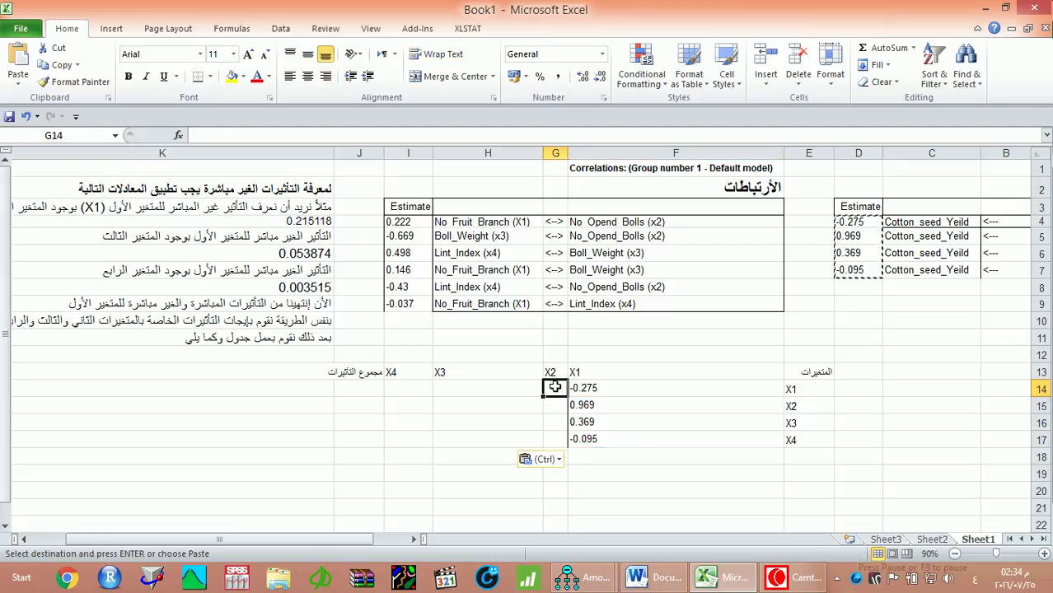
left_click(321, 221)
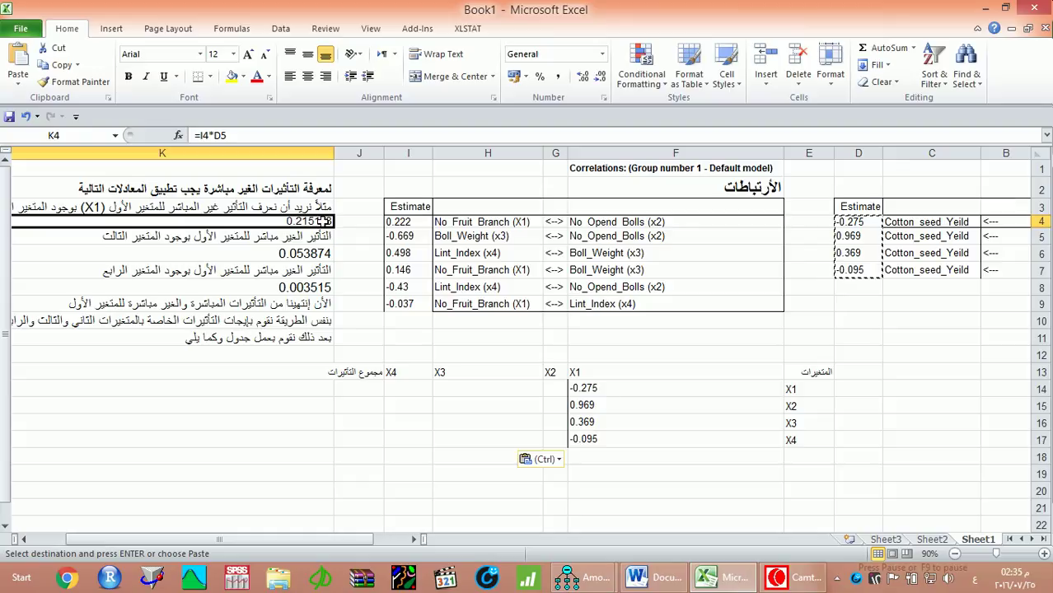
key("ctrl+c")
left_click(556, 390)
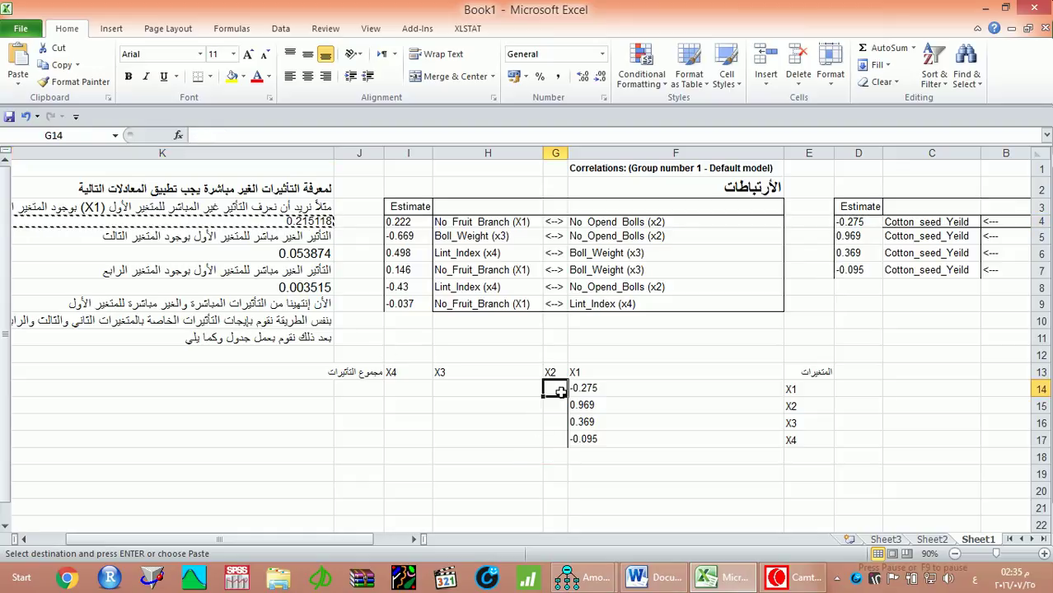
key("ctrl+v")
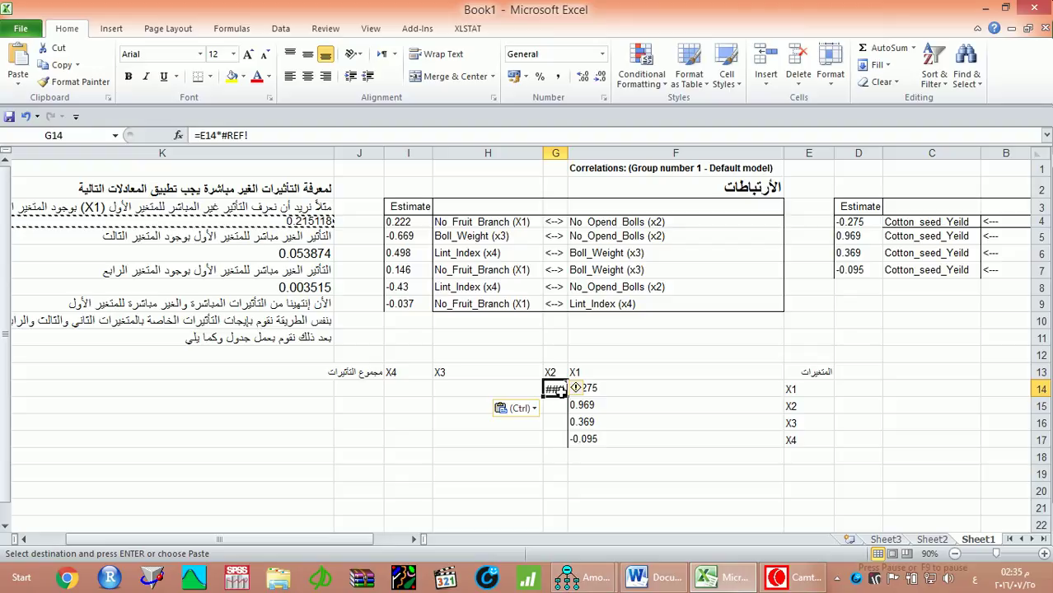
double_click(546, 153)
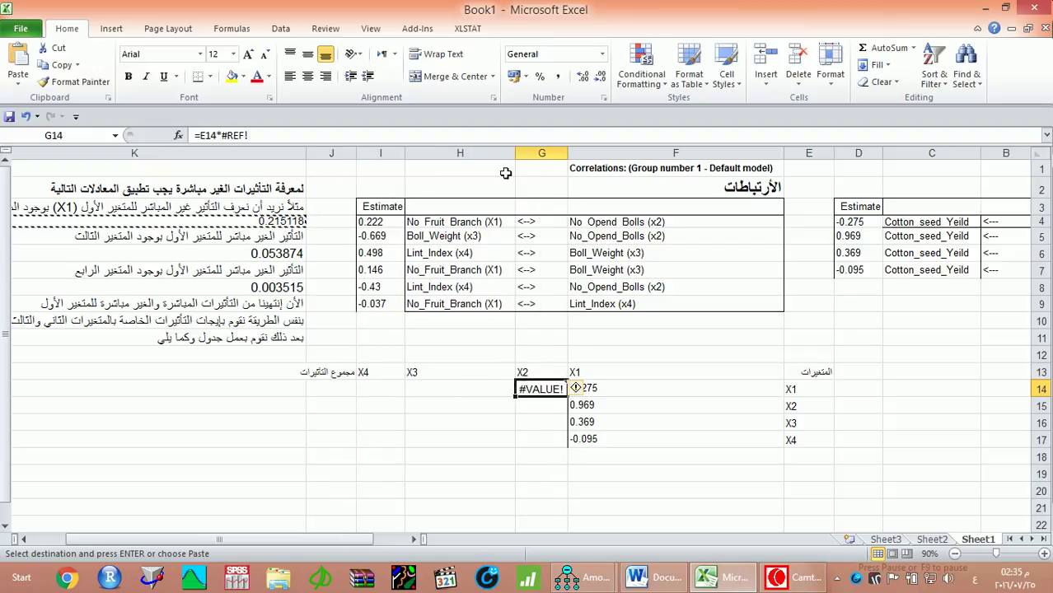
left_click(581, 389)
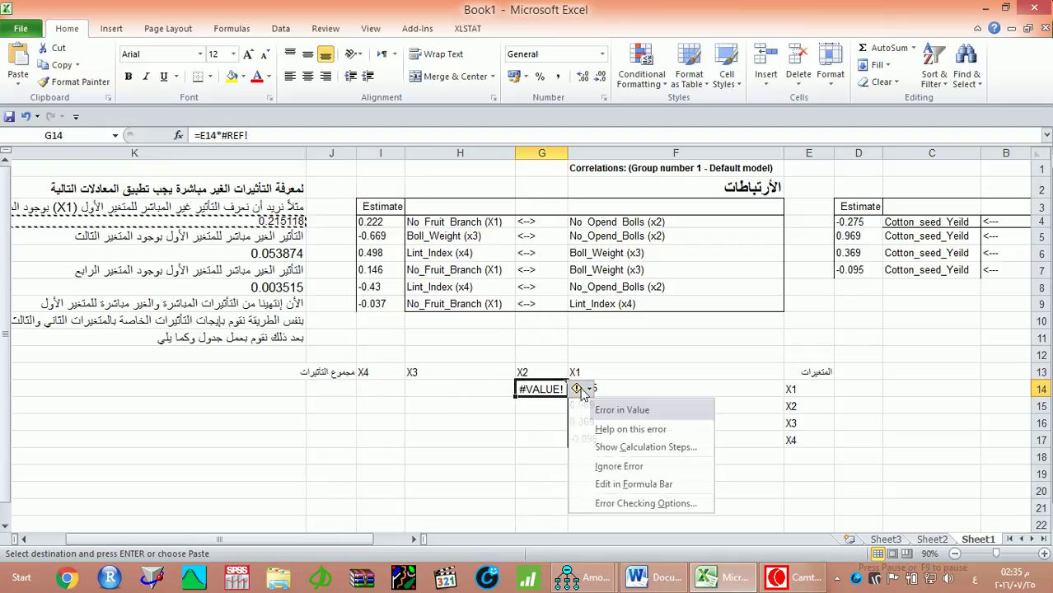
left_click(542, 387)
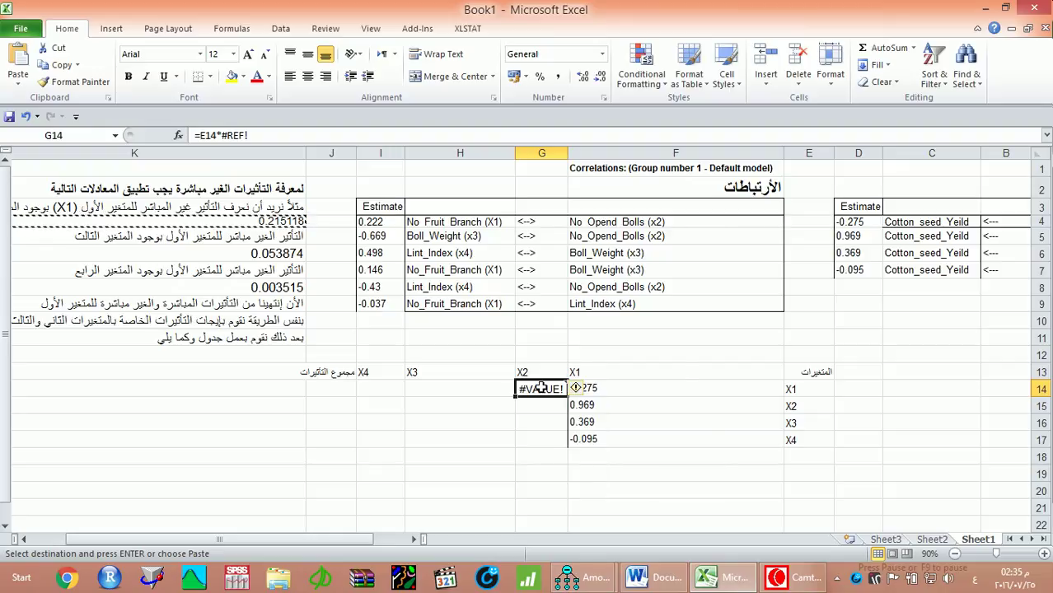
key("ctrl+z")
key("ctrl+z")
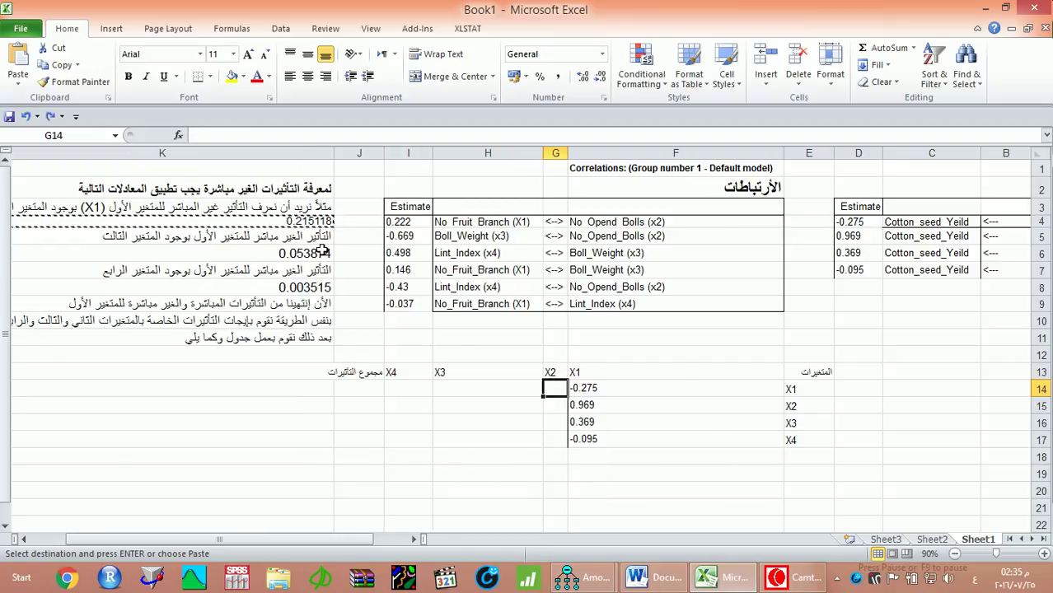
- Copy the indirect effect in K4 into G14 as a value only and widen column G to fit it
right_click(310, 220)
left_click(353, 248)
right_click(758, 389)
left_click(814, 173)
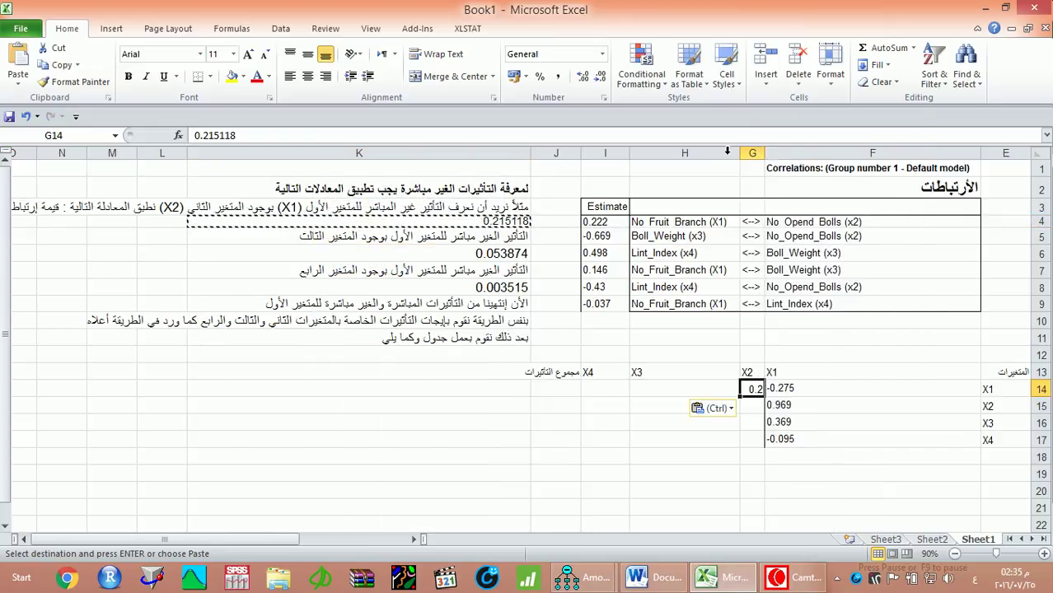
left_click_drag(737, 149, 713, 150)
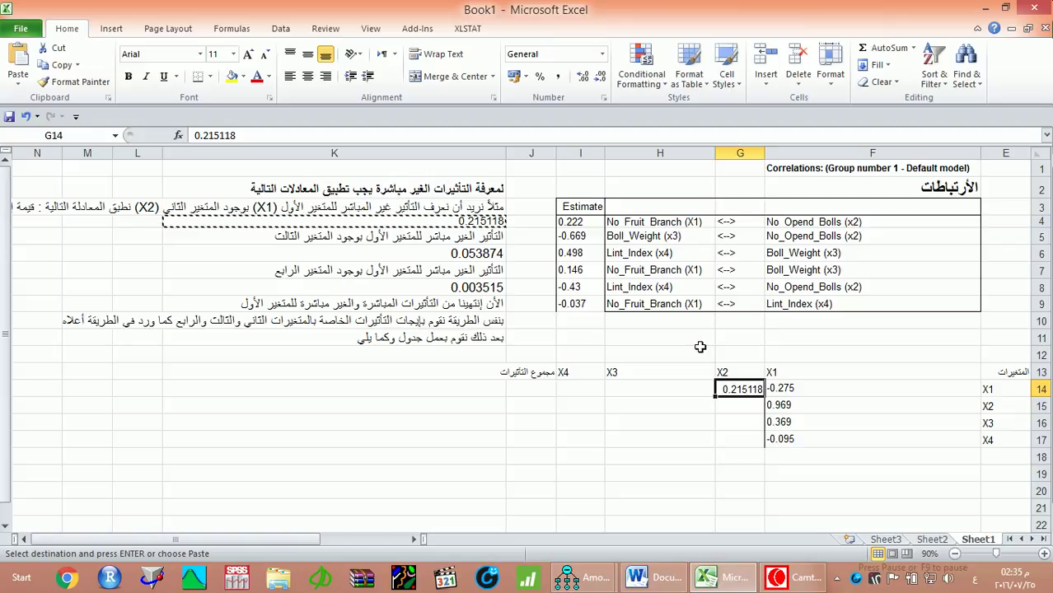
- Copy the indirect effects in K6 and K8 into G15 and G16 as values only
left_click(452, 251)
key("ctrl+c")
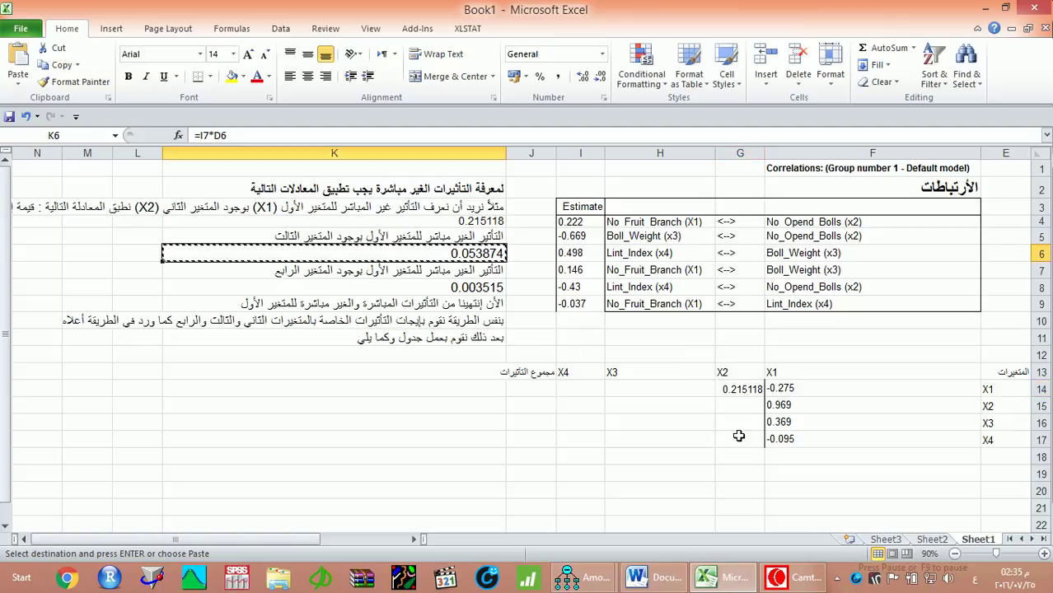
left_click(730, 404)
right_click(731, 404)
left_click(784, 183)
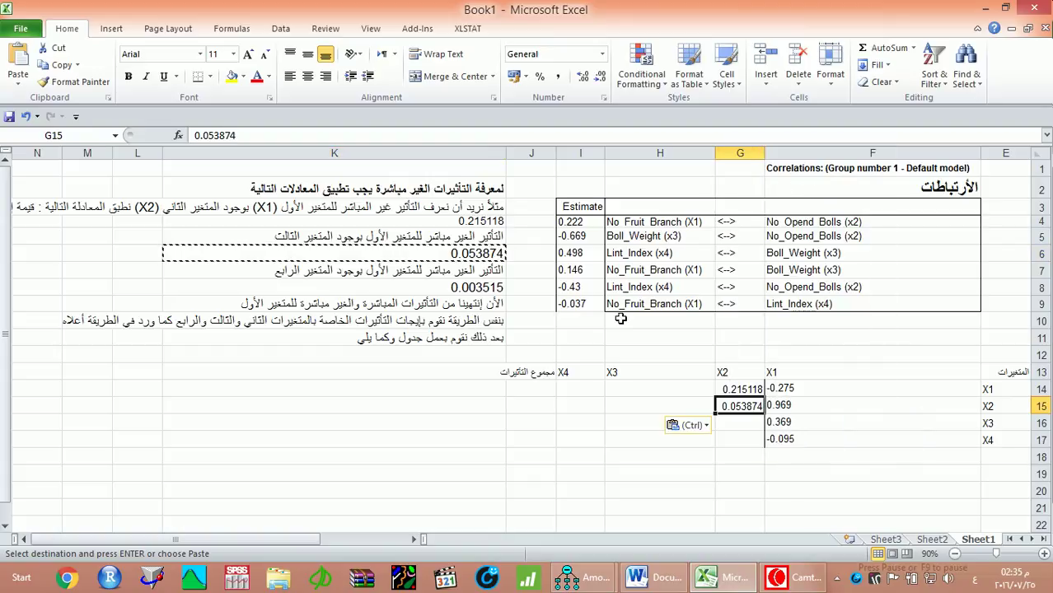
left_click(435, 286)
key("ctrl+c")
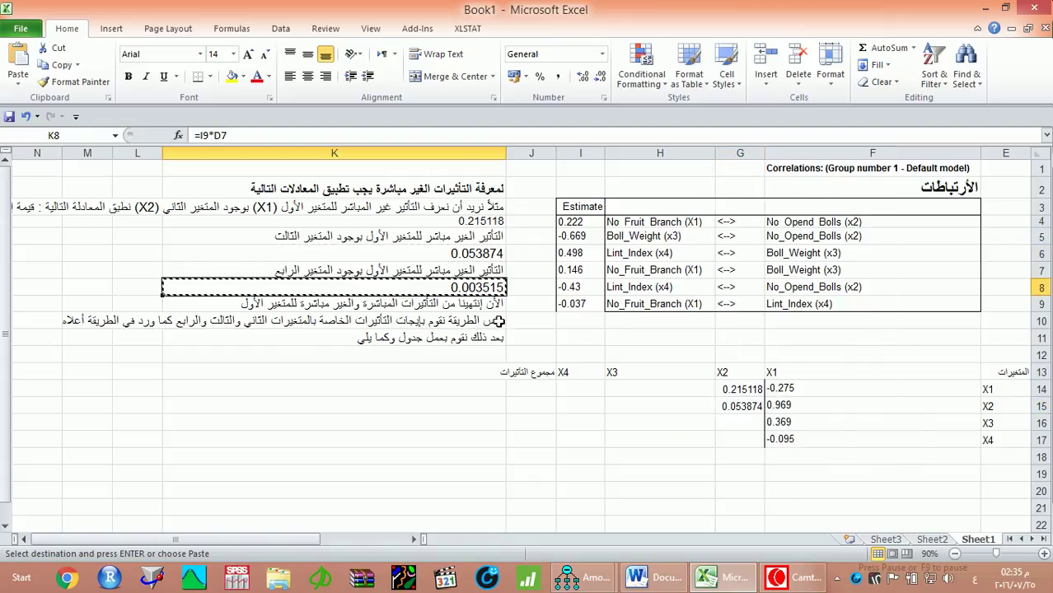
left_click(729, 421)
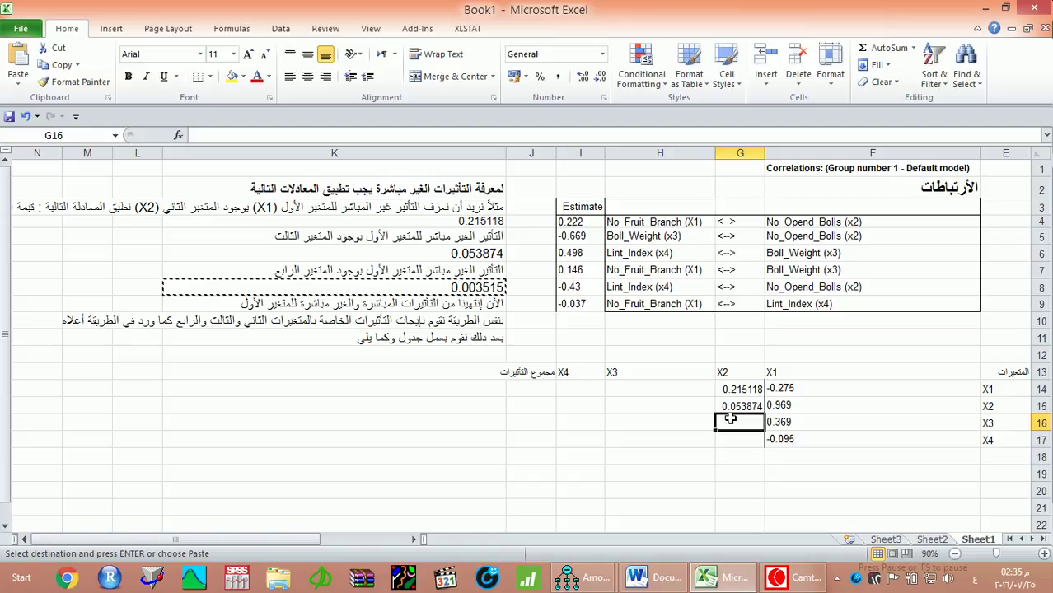
right_click(731, 421)
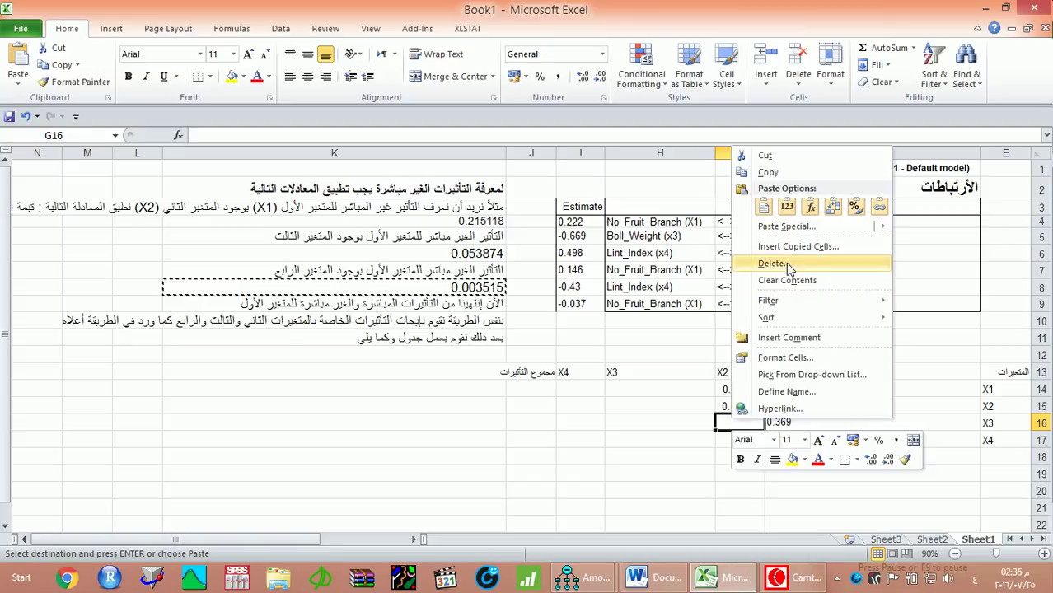
left_click(785, 209)
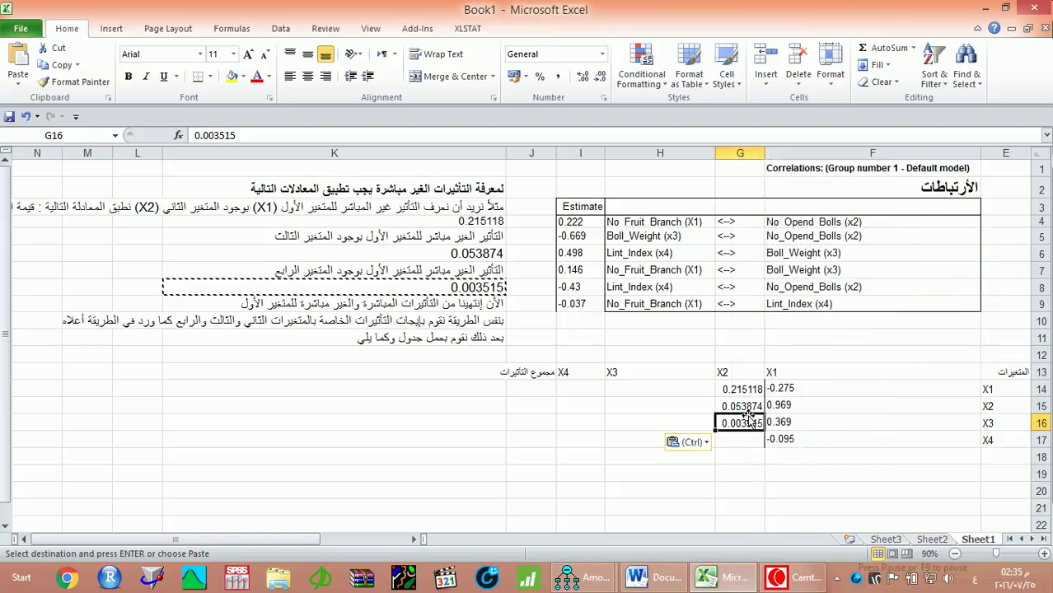
- Move the three indirect effect values in G14:G16 into the X1 column at F15:F17, replacing the direct effects there
left_click_drag(779, 403, 788, 434)
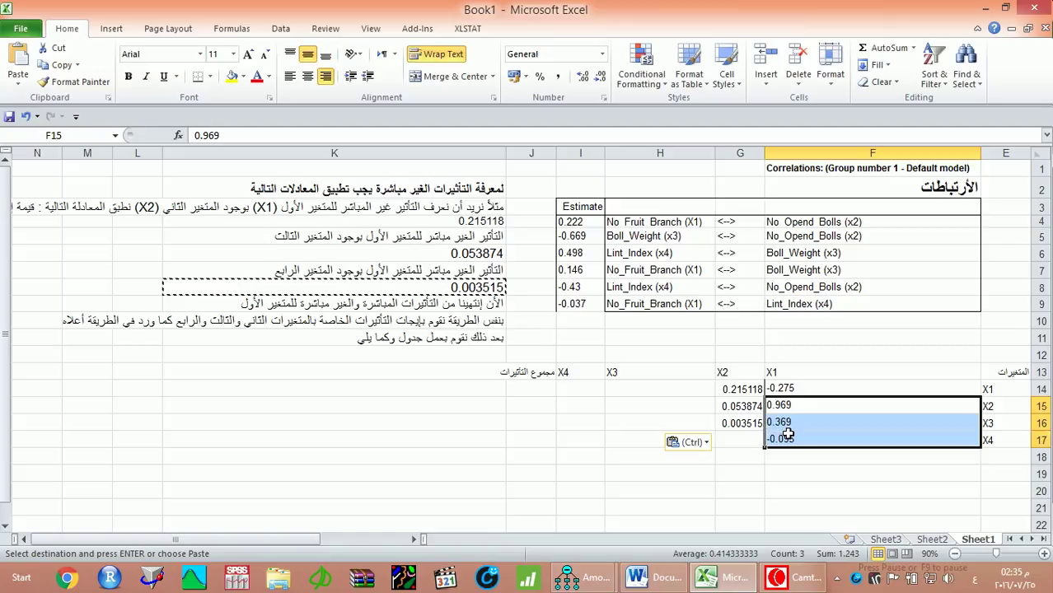
key("Escape")
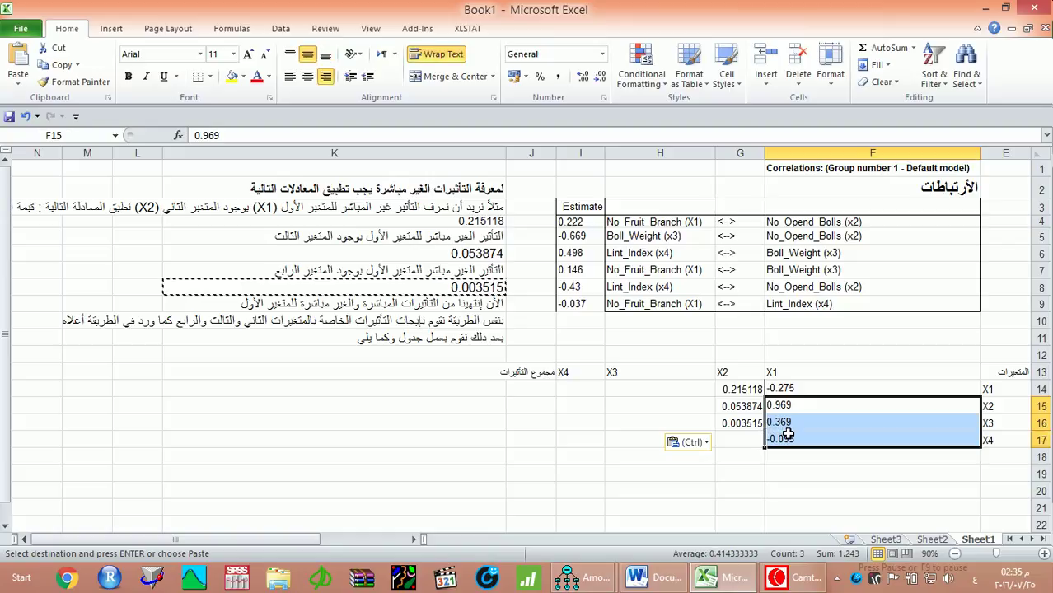
left_click_drag(739, 397, 795, 410)
- Apply the cell formatting of F14 to the indirect effect values in F15:F17 with Format Painter
left_click(796, 388)
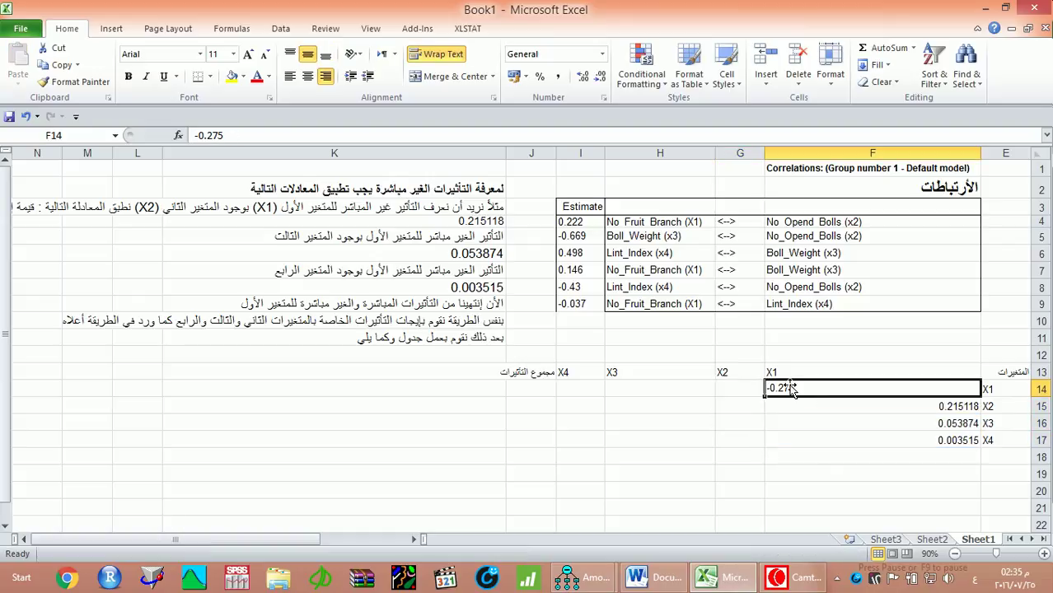
left_click(74, 82)
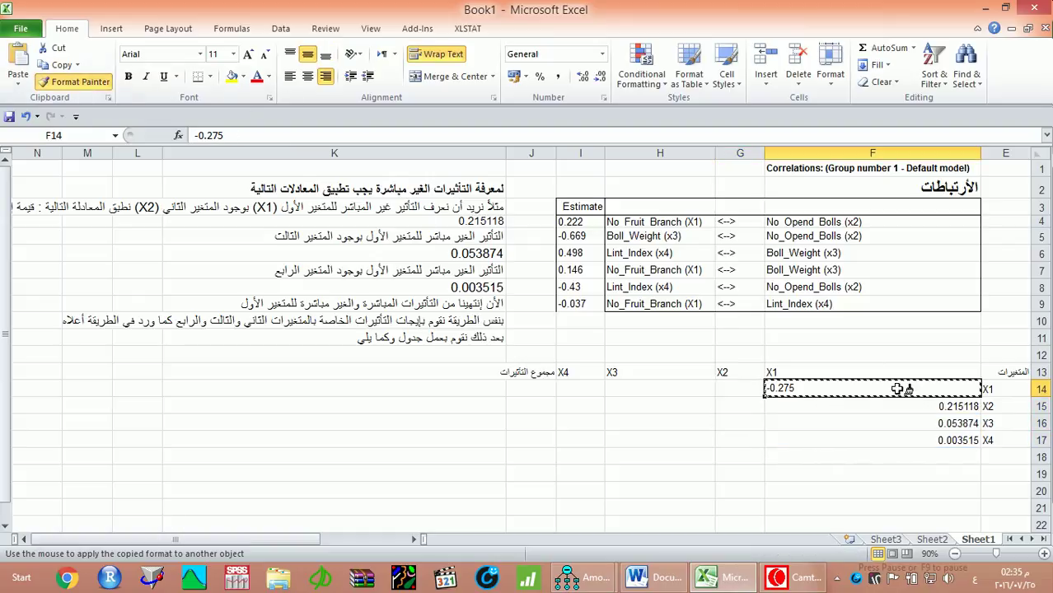
left_click_drag(914, 403, 929, 444)
left_click(876, 471)
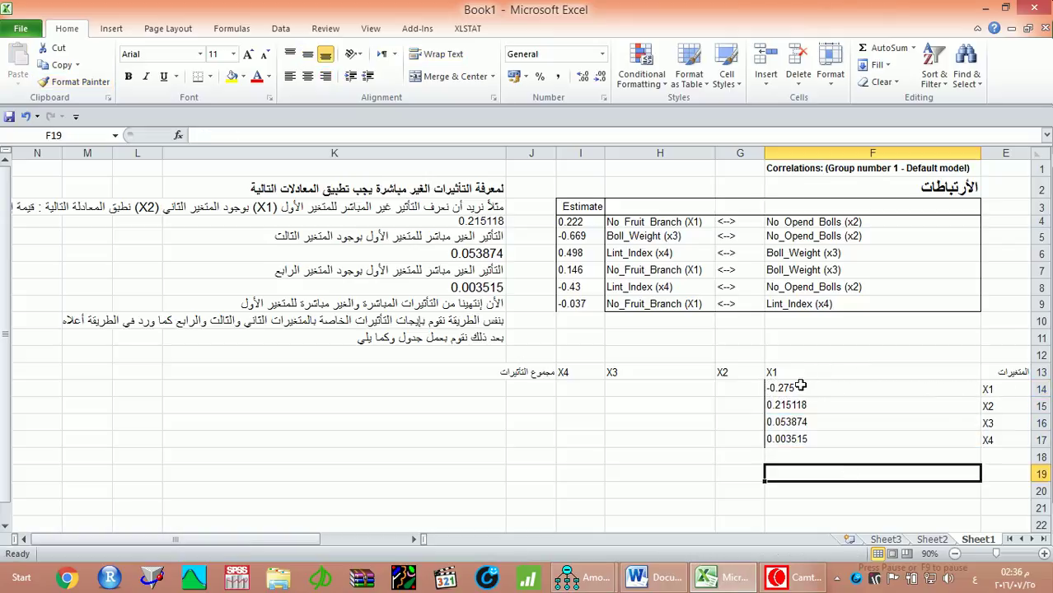
- Fill the direct effect in F14 with yellow and attach the comment "التأثير المباشر" to it
left_click(834, 388)
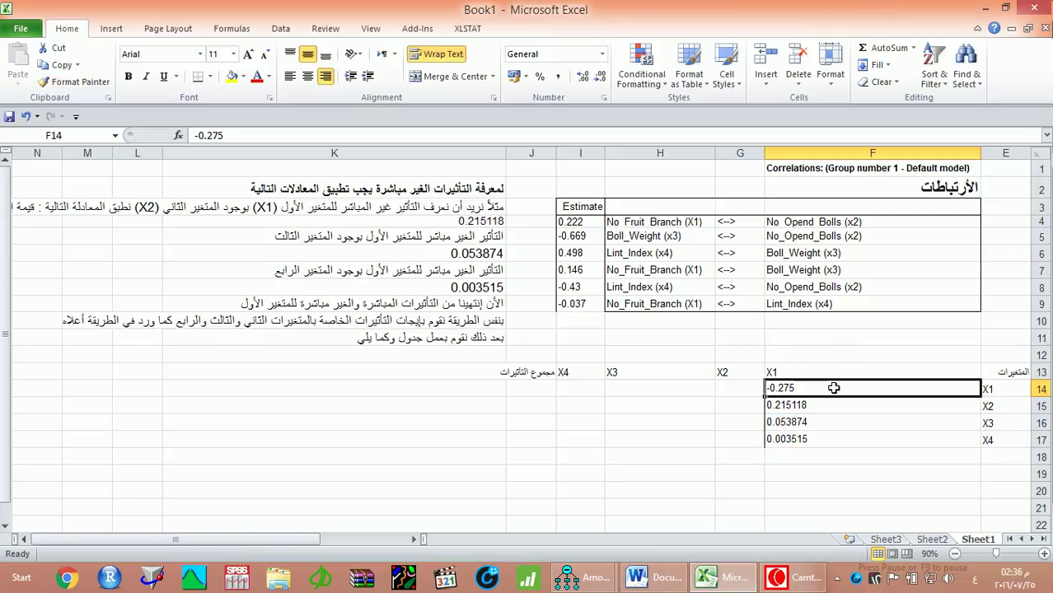
left_click(231, 76)
right_click(821, 389)
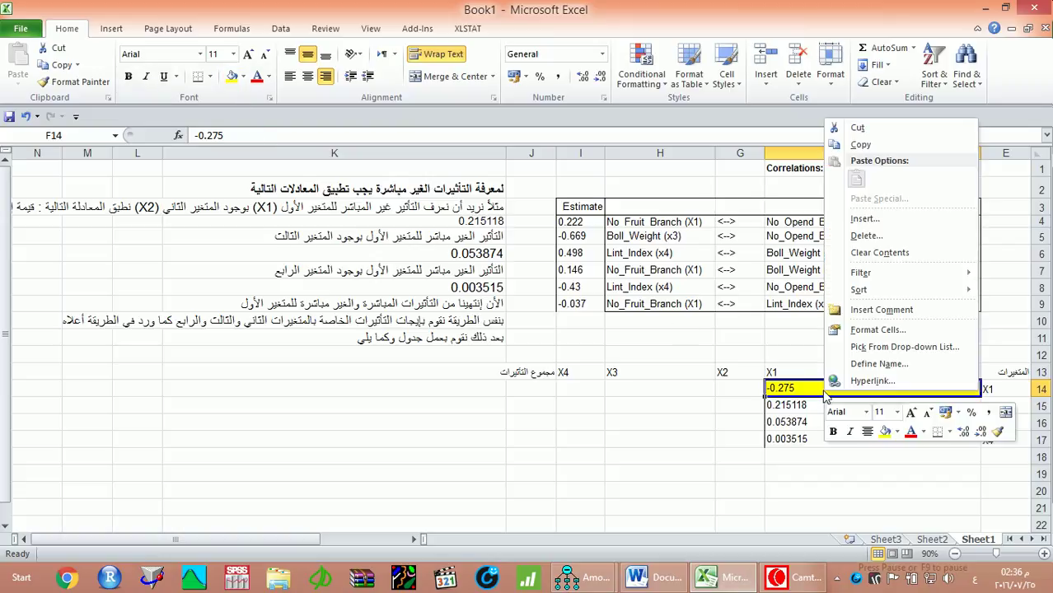
left_click(840, 310)
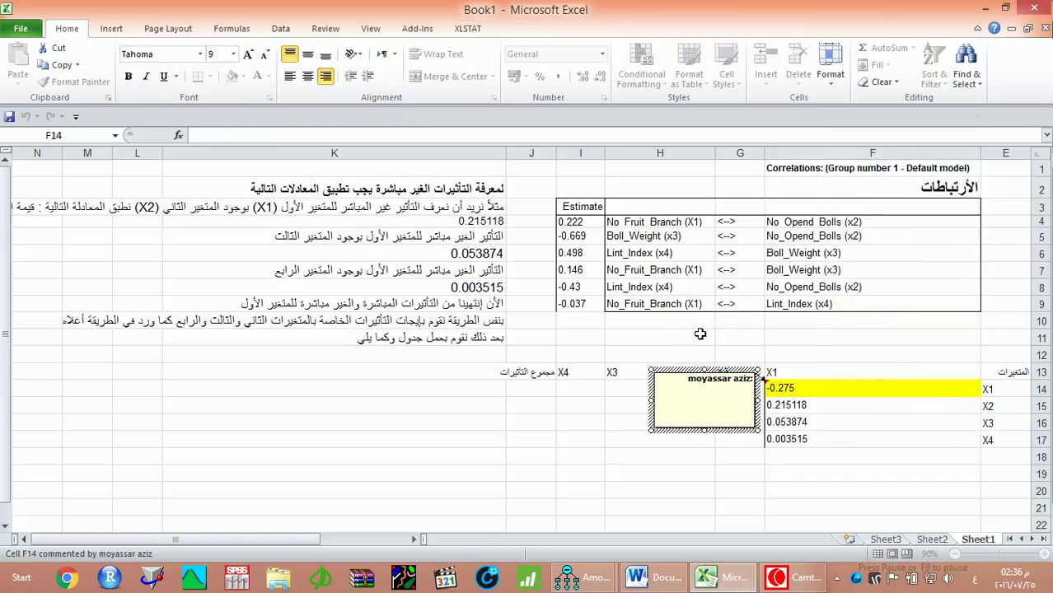
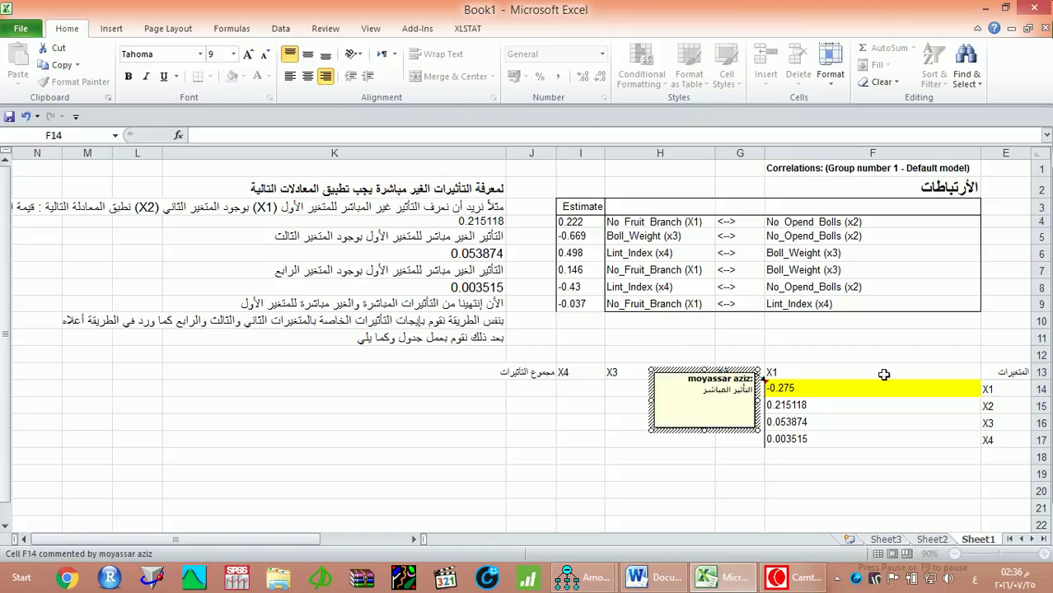
- Fill the indirect effects in F15:F17 with light green and add the comment "التأثيرات الغير مباشرة" to F15
left_click_drag(848, 404, 848, 442)
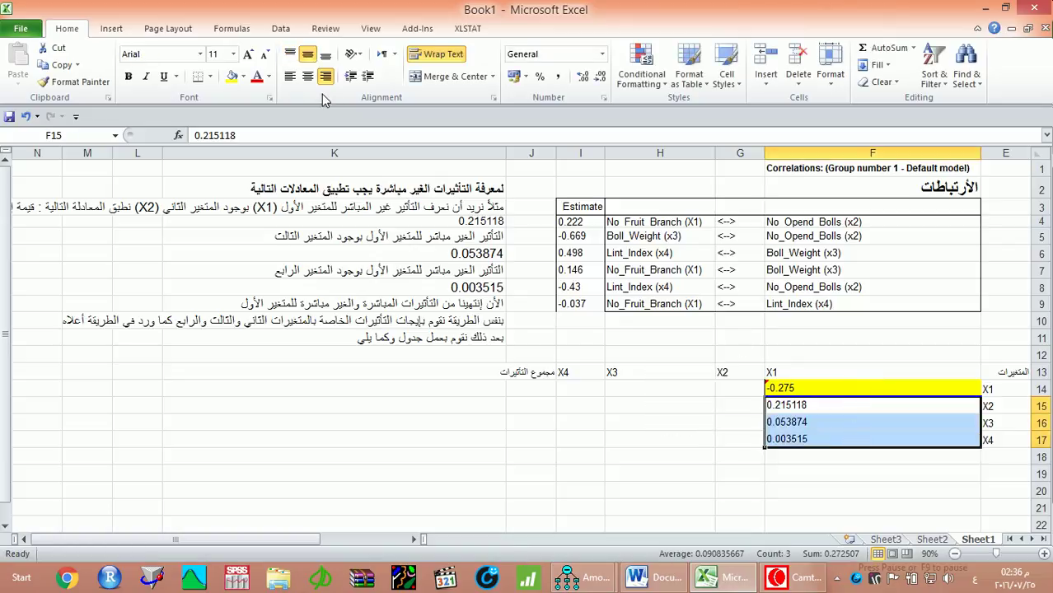
left_click(243, 75)
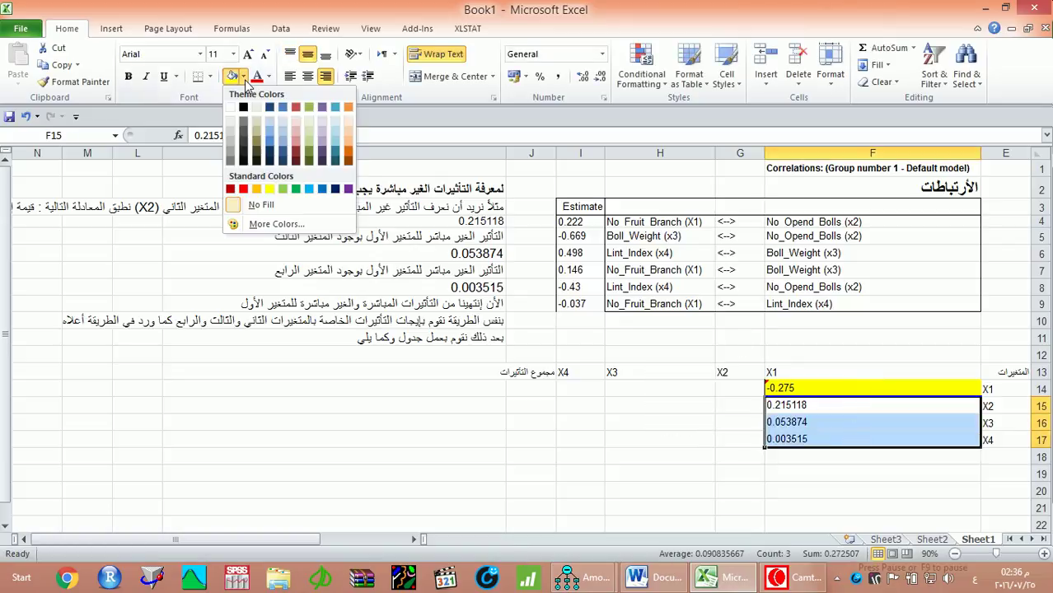
left_click(281, 190)
right_click(830, 416)
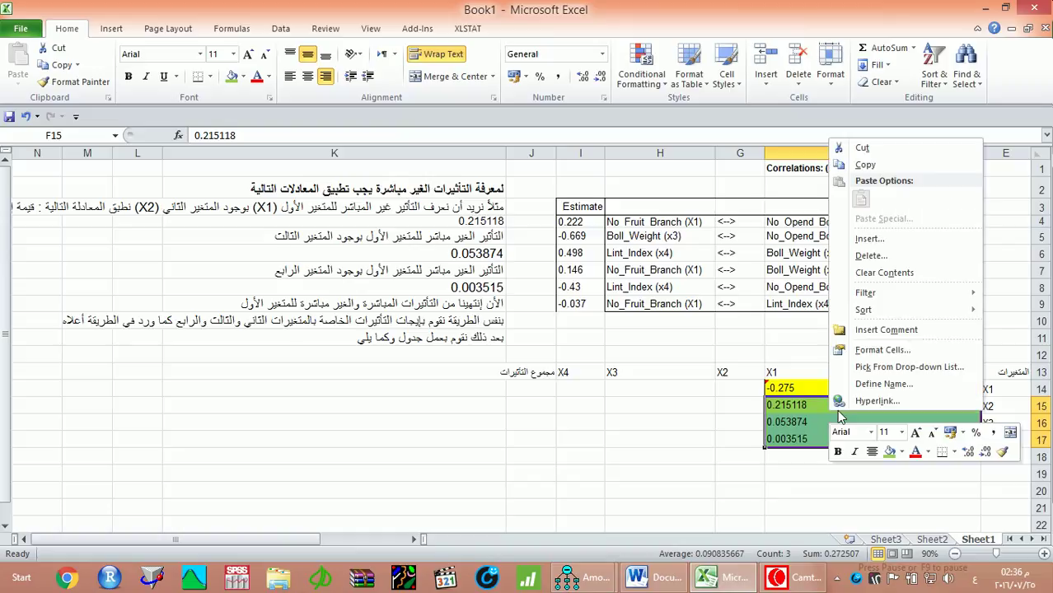
left_click(866, 329)
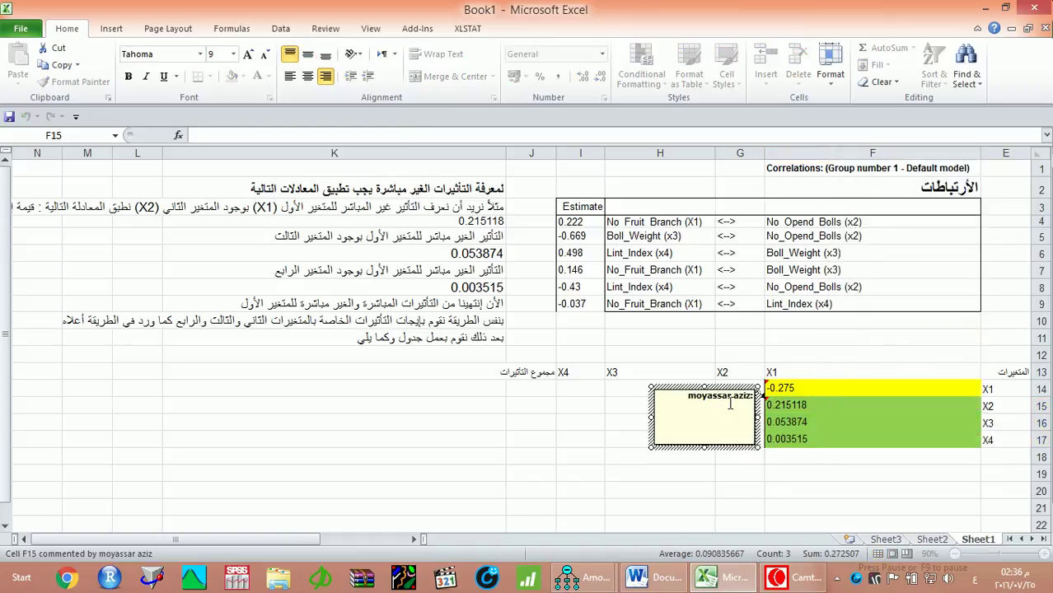
type("التأثيرات الغير مباشرة")
left_click(797, 471)
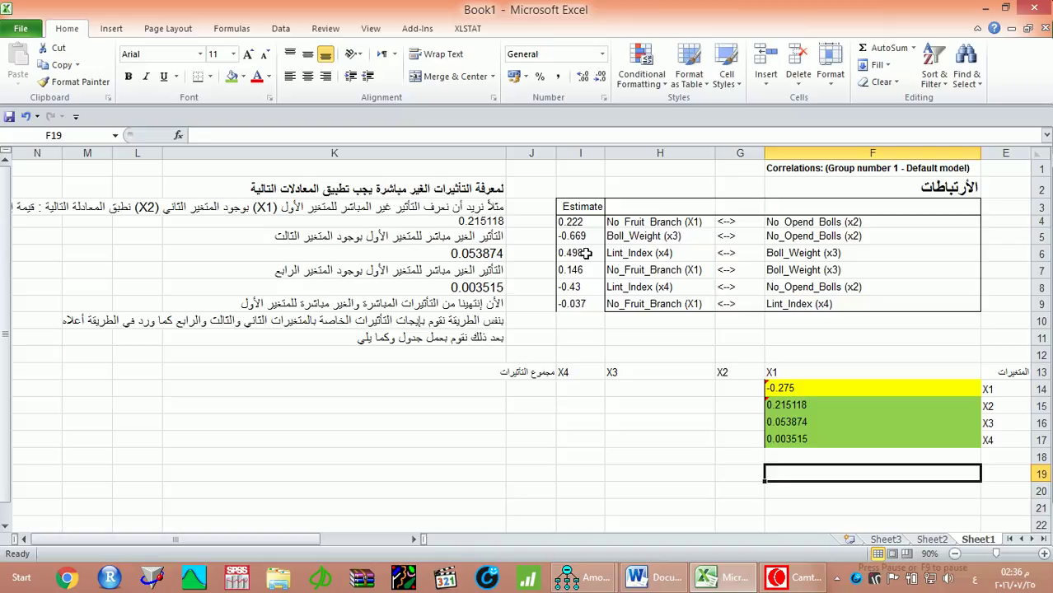
- Copy the direct effects of X2 and X3 from D5 and D6 into the table's diagonal cells G15 and H16
left_click(414, 538)
double_click(415, 539)
left_click(907, 237)
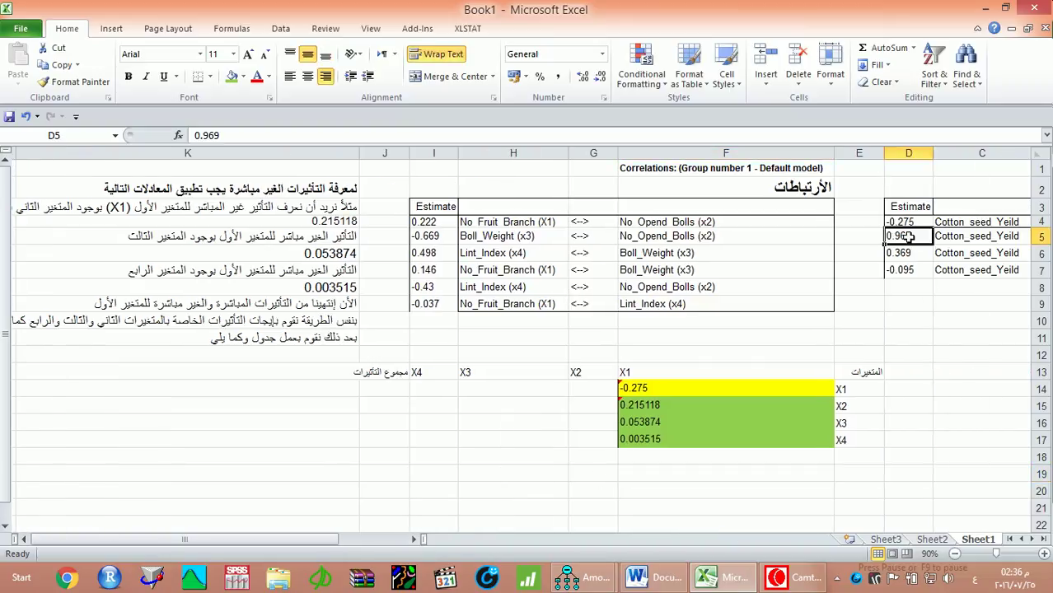
key("ctrl+c")
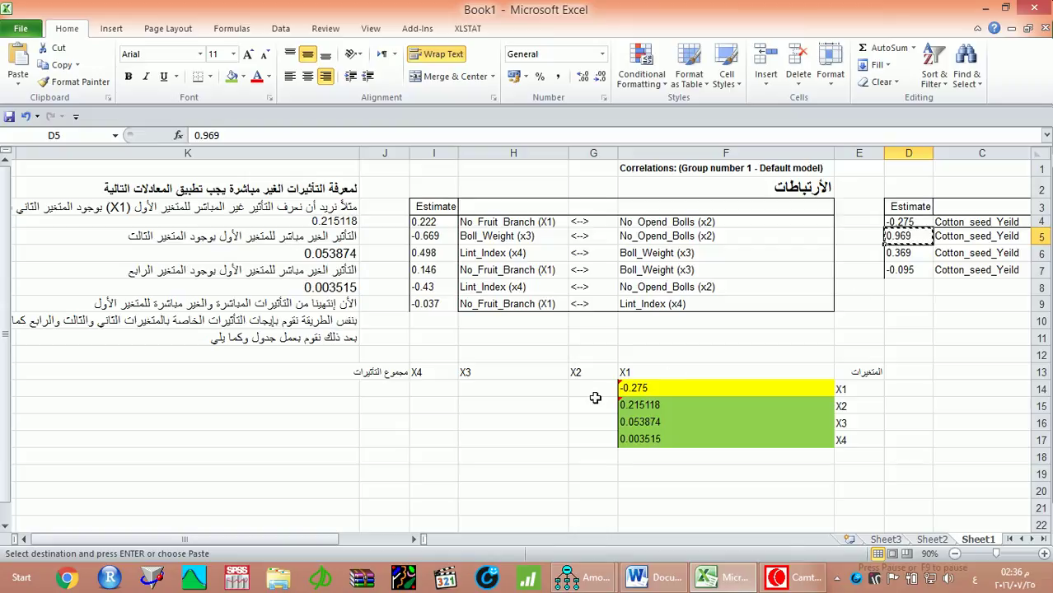
left_click(594, 401)
key("ctrl+v")
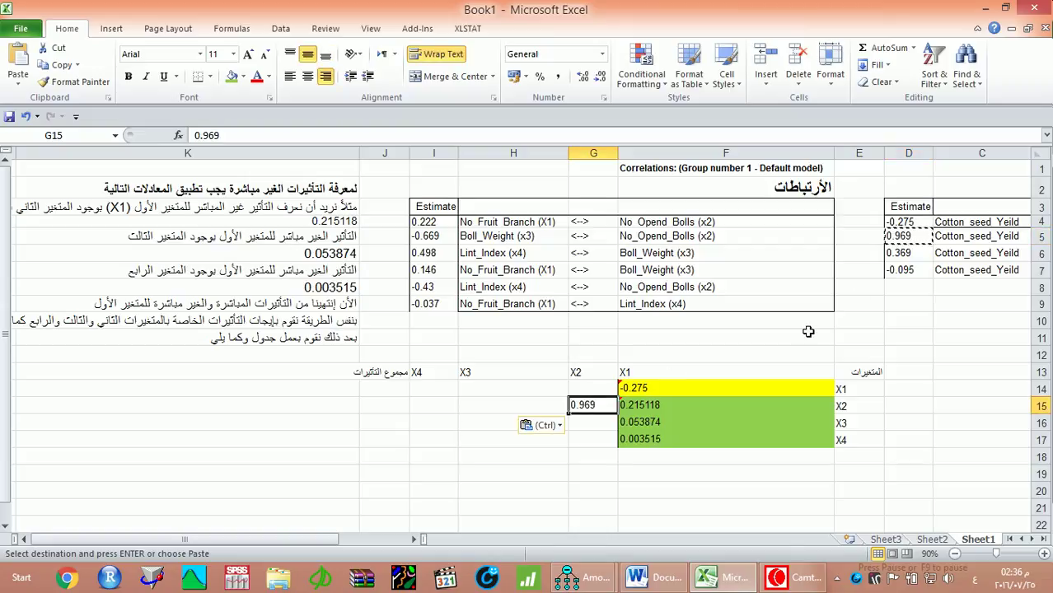
left_click(913, 255)
key("ctrl+c")
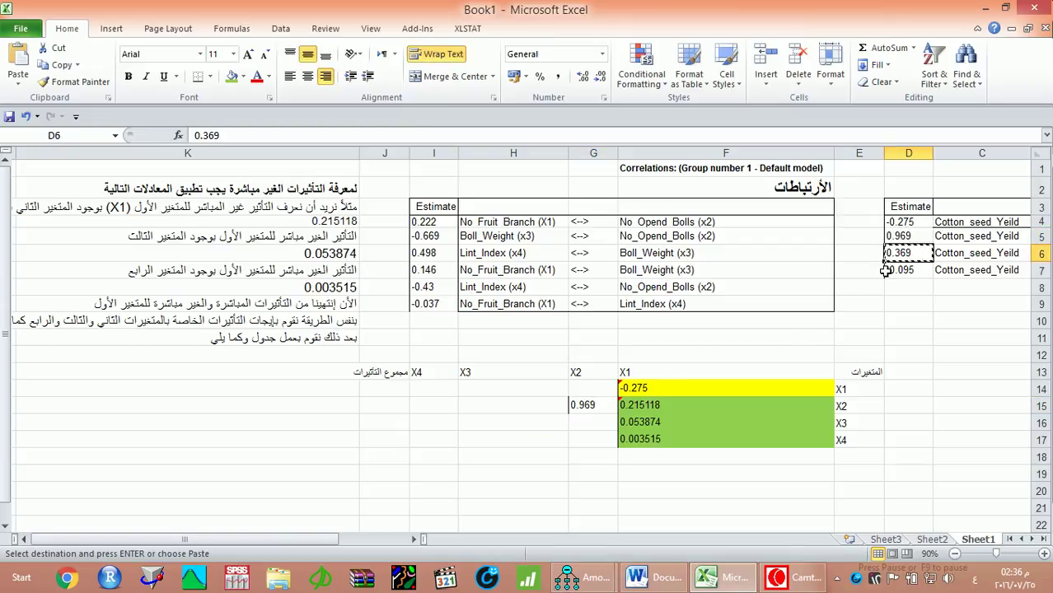
left_click(556, 426)
key("ctrl+v")
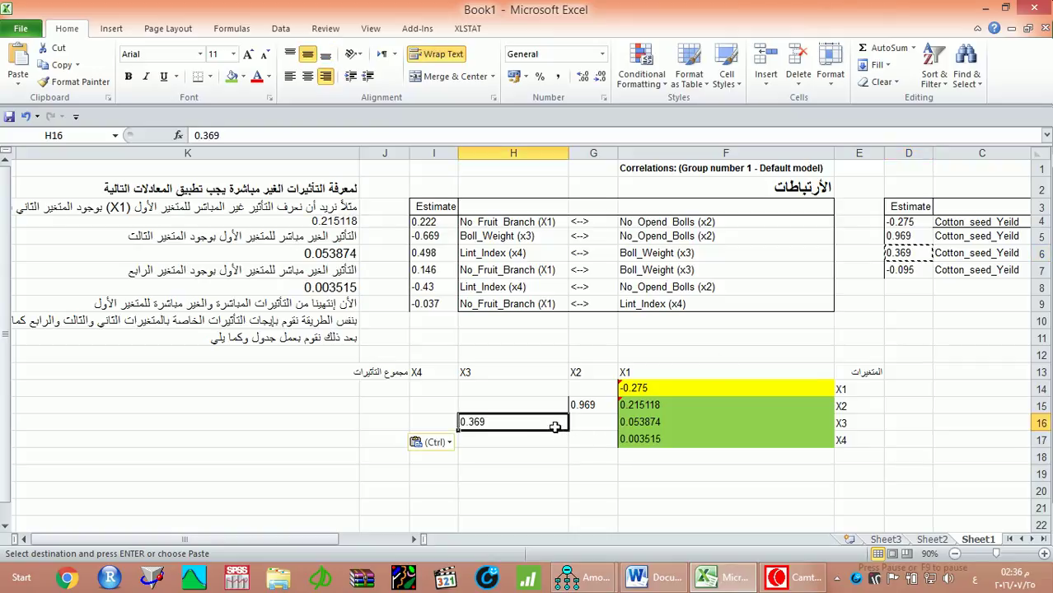
- Copy the direct effect of X4 from D7 into the table's diagonal cell I17
left_click(904, 267)
key("ctrl+c")
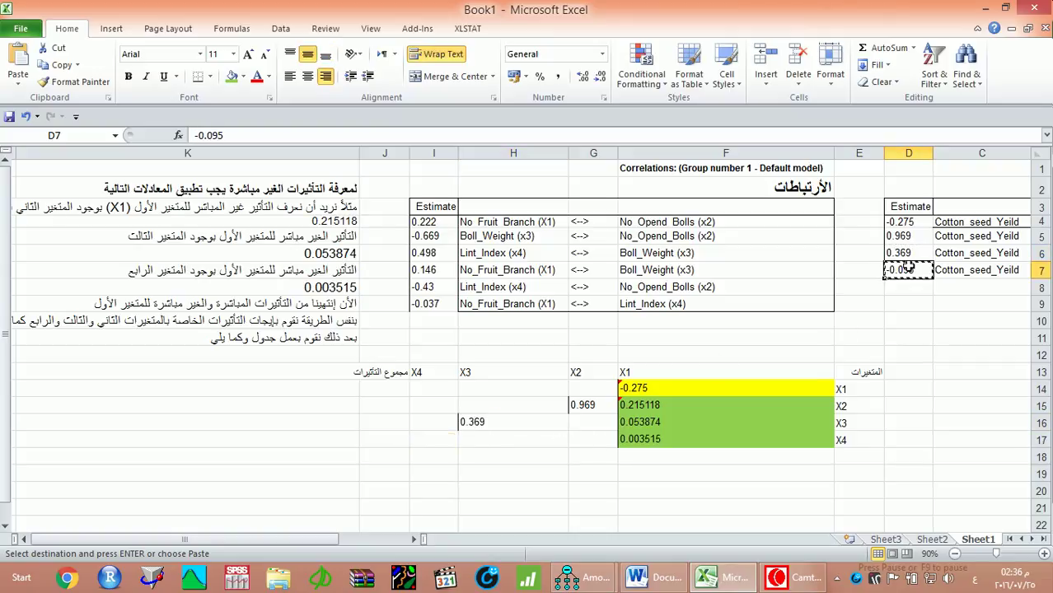
left_click(430, 435)
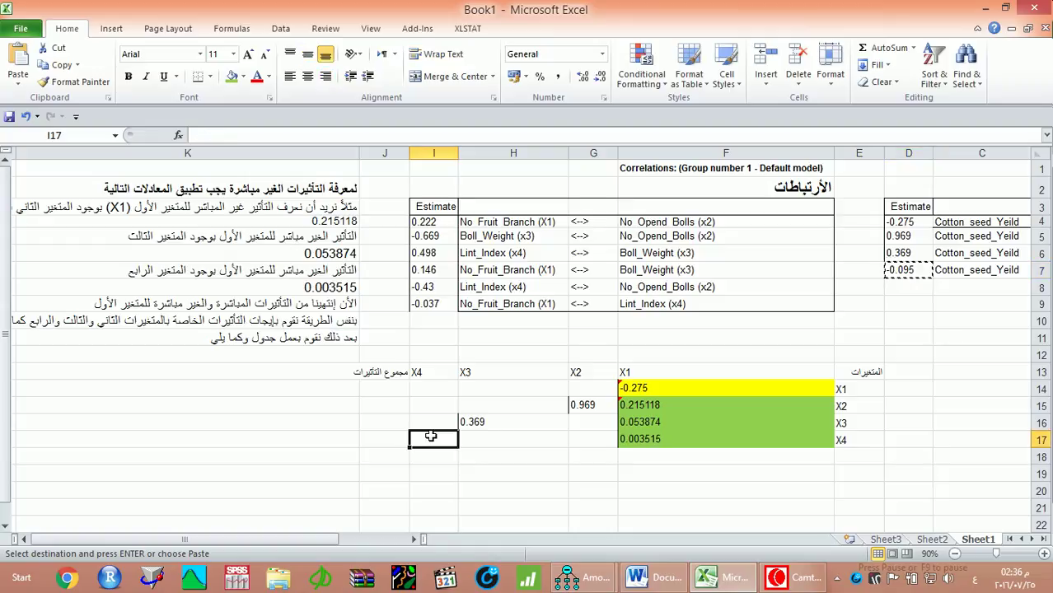
key("ctrl+v")
- Fill the direct effects on the table's diagonal, G15, H16 and I17, with yellow
left_click(601, 406)
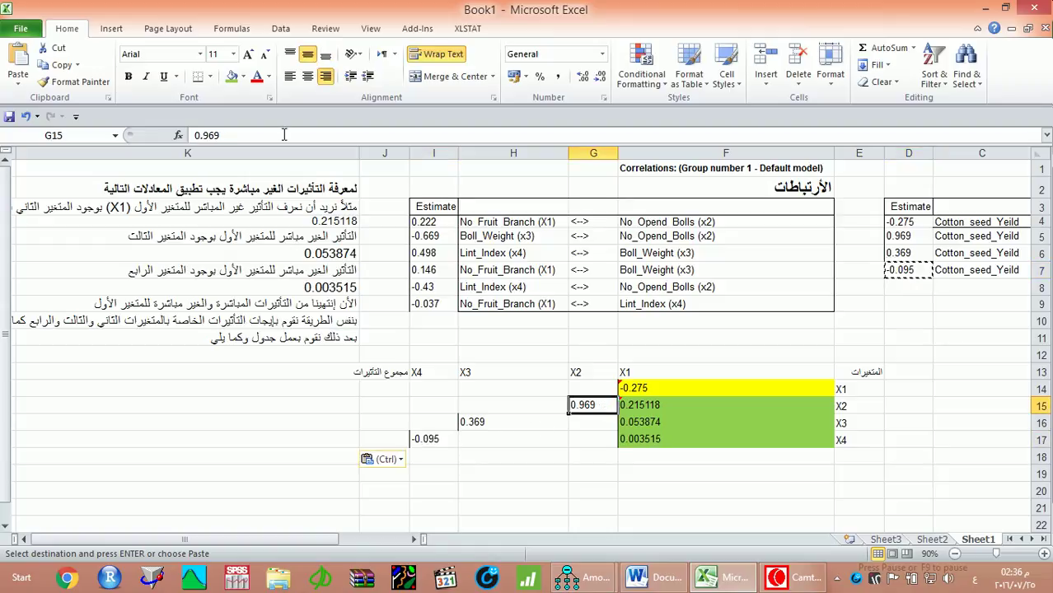
left_click(243, 76)
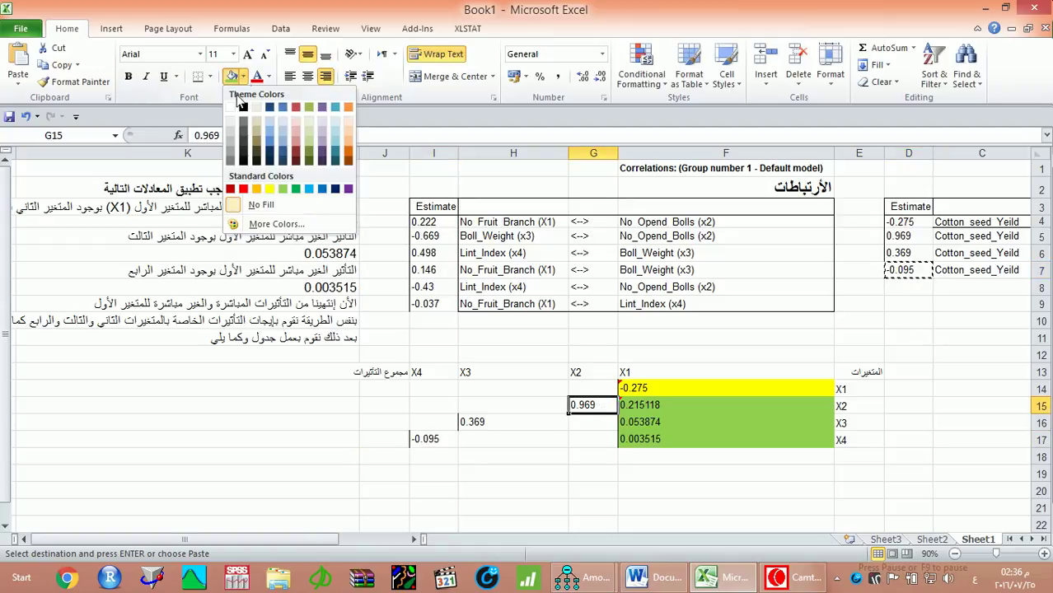
left_click(257, 204)
left_click(466, 422)
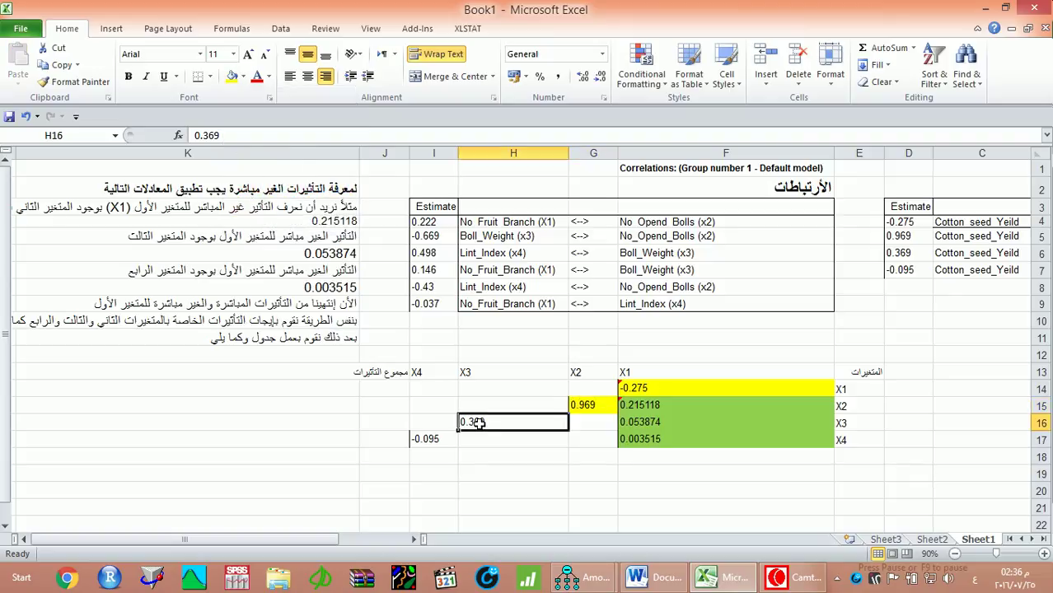
left_click(233, 77)
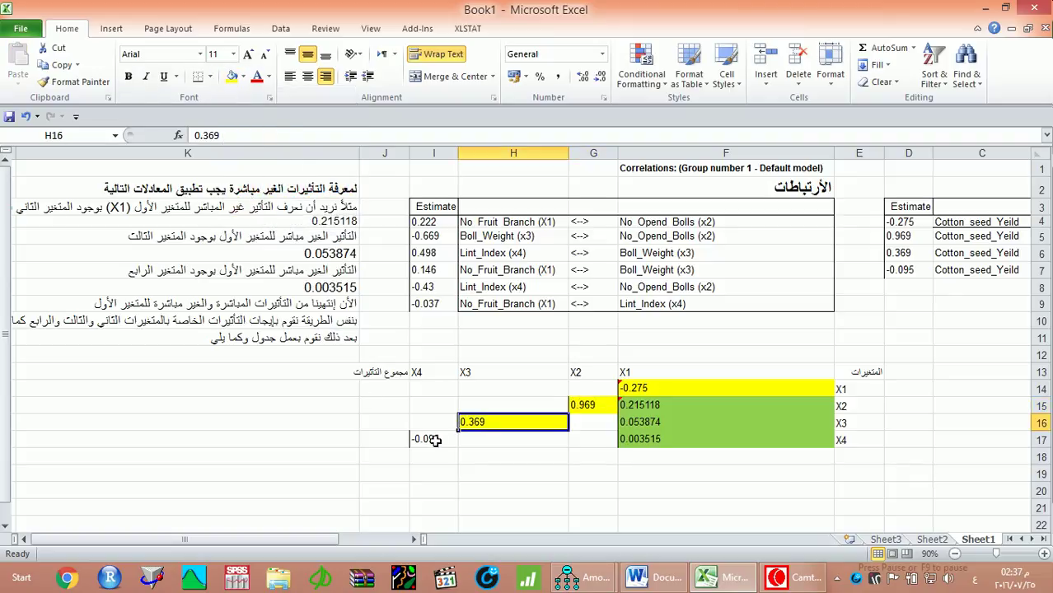
left_click(428, 440)
left_click(233, 78)
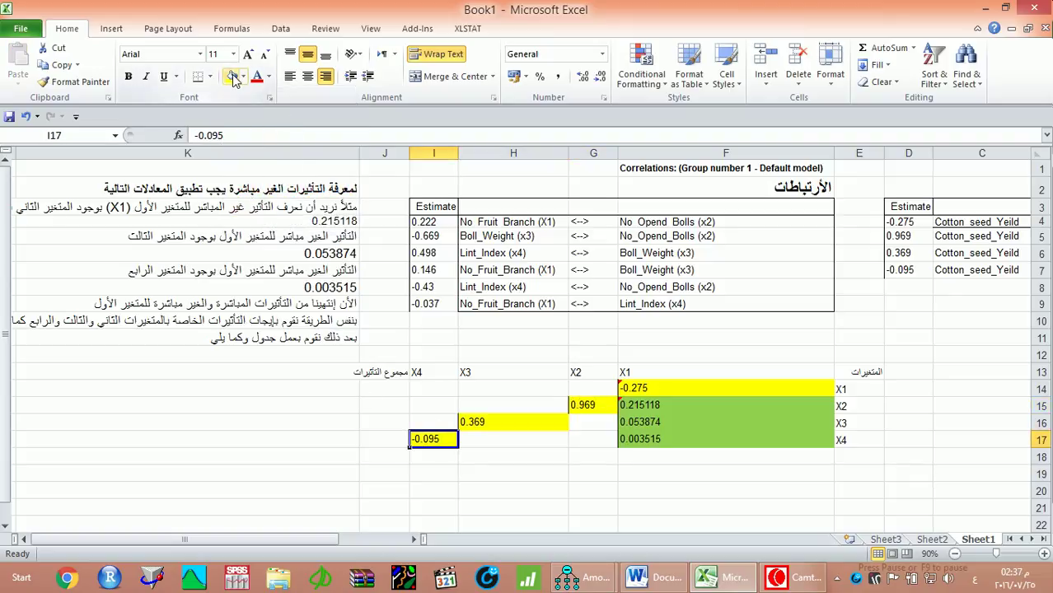
- Calculate the X1 row's indirect effect under X2 in G14 with the formula =I4*D4
left_click(576, 390)
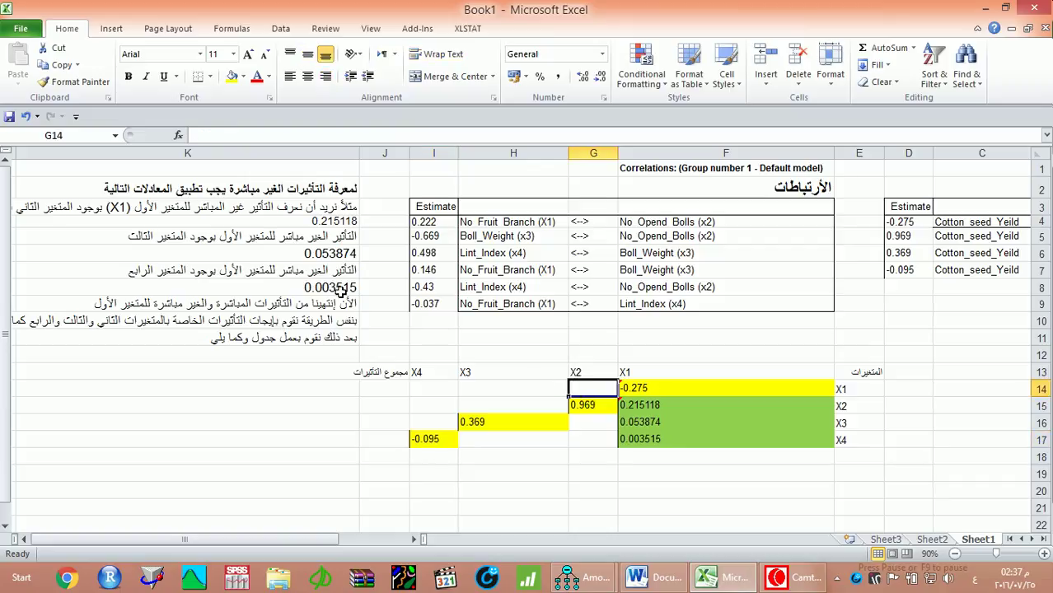
left_click(298, 369)
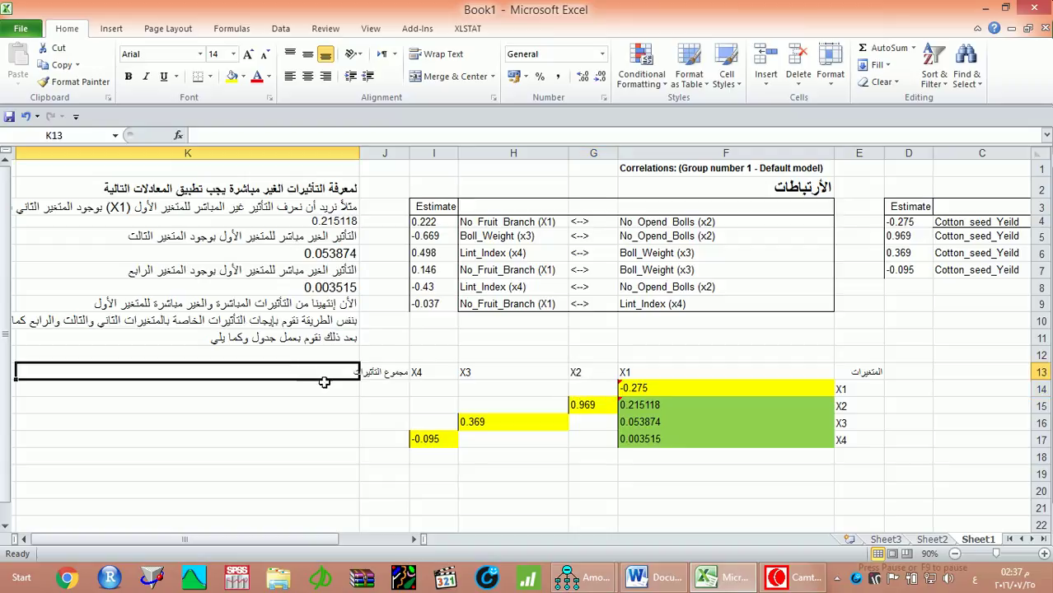
left_click(574, 387)
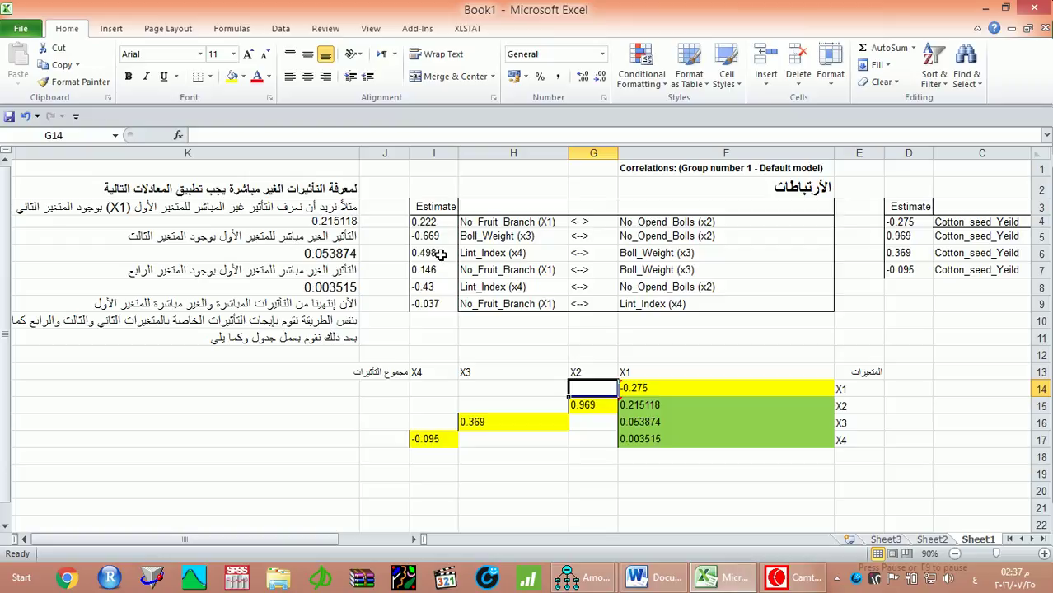
type("=")
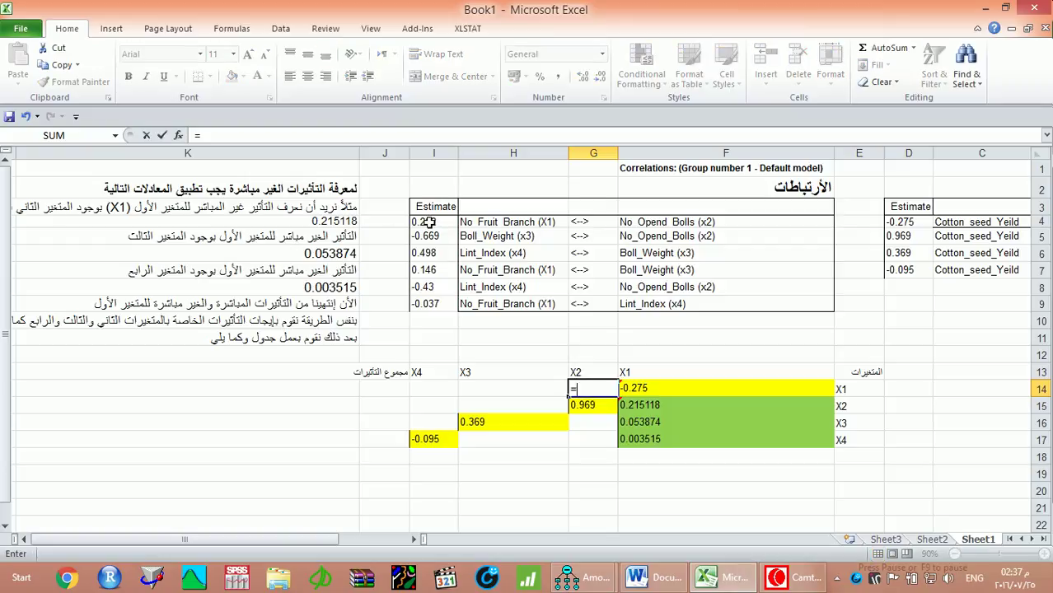
left_click(428, 221)
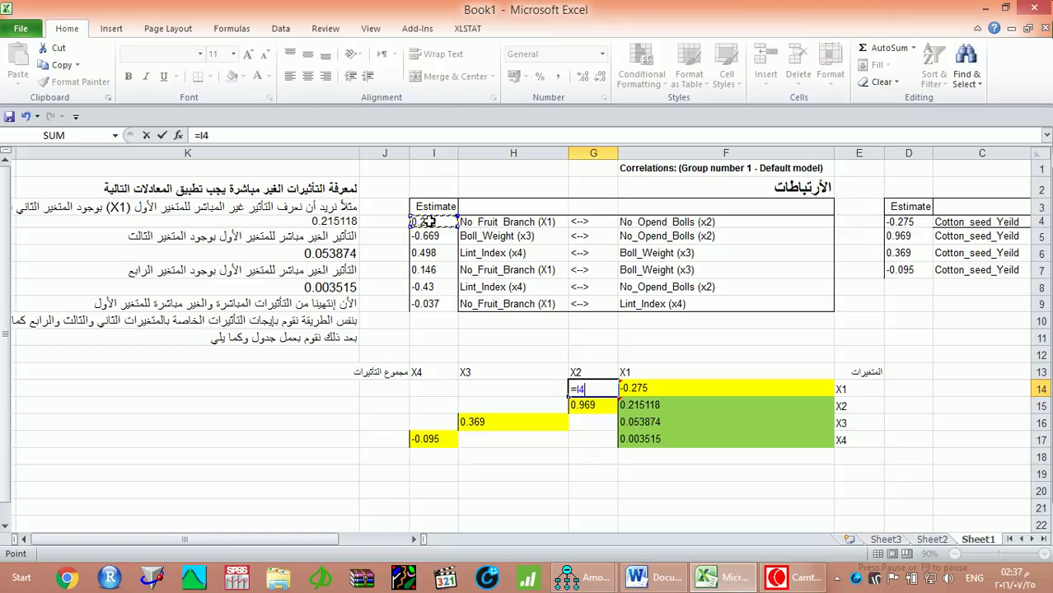
type("*")
left_click(414, 539)
left_click(415, 539)
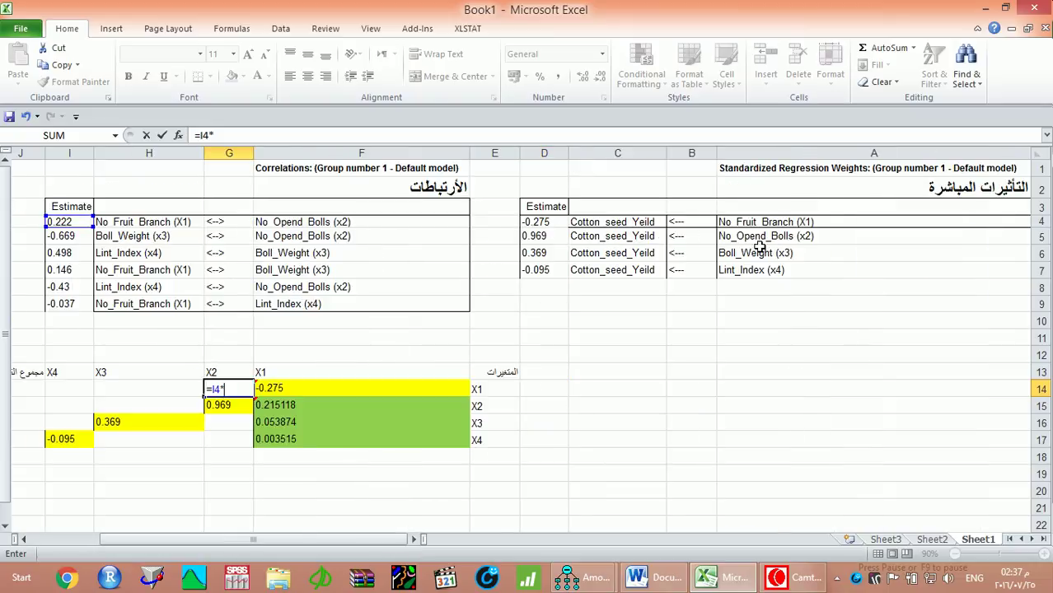
left_click(535, 222)
key("Return")
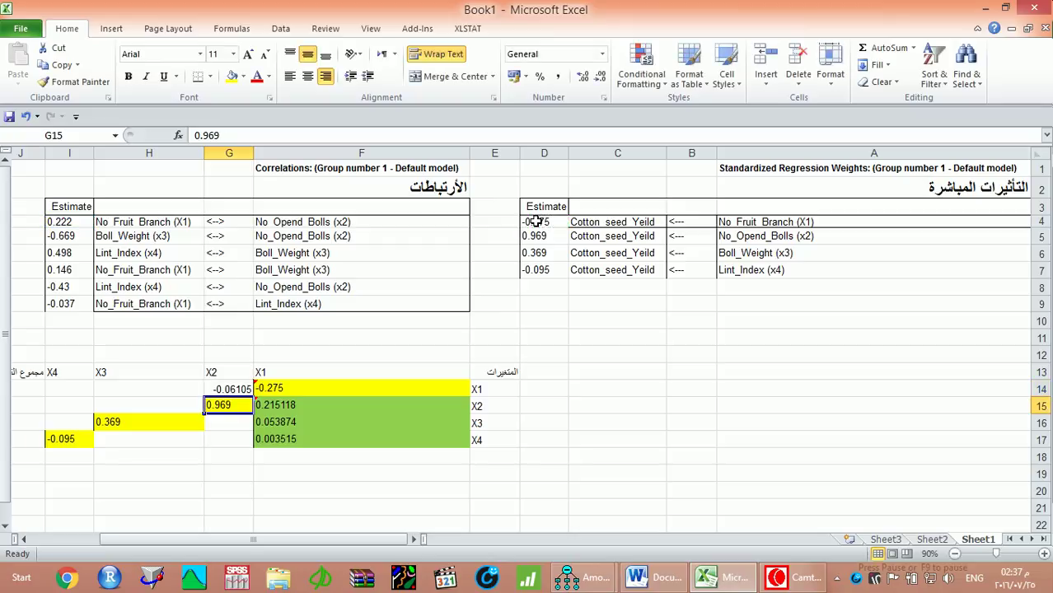
- Calculate the X3 row's indirect effect under X2 in G16 with the formula =I5*D5
left_click(242, 424)
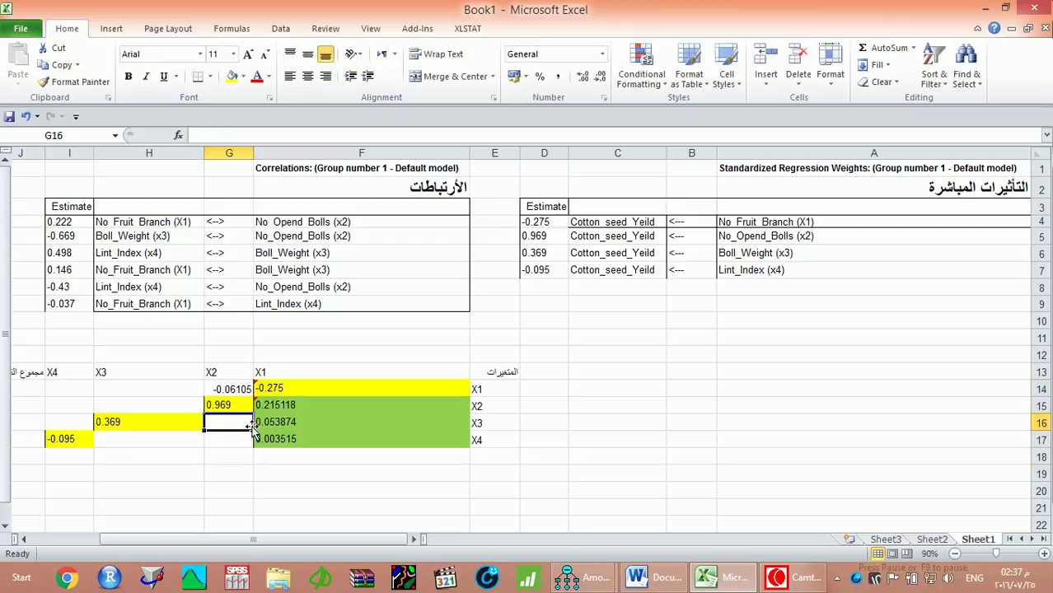
type("=")
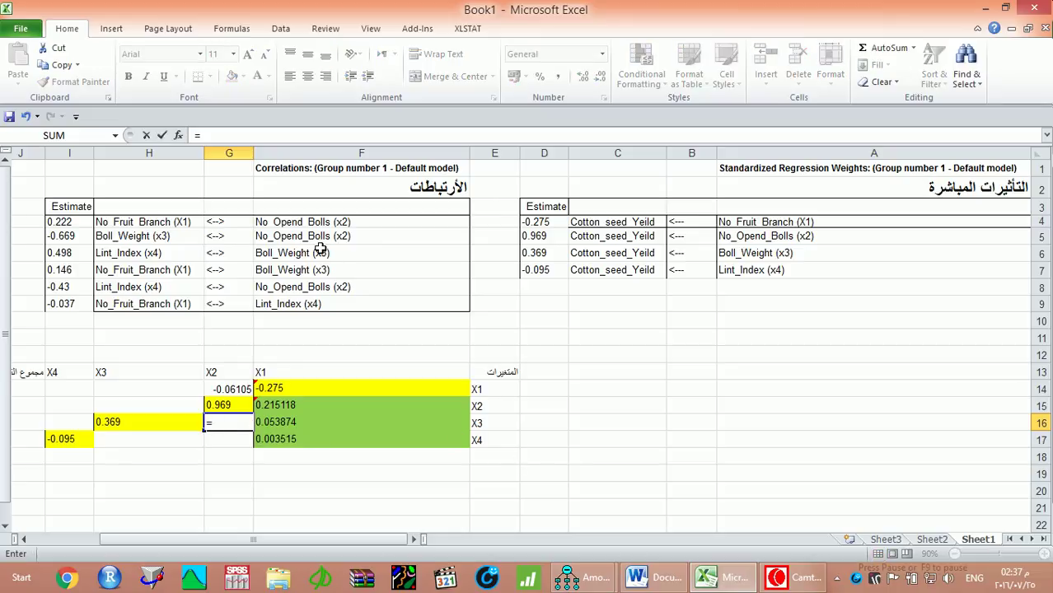
left_click(72, 236)
type("*")
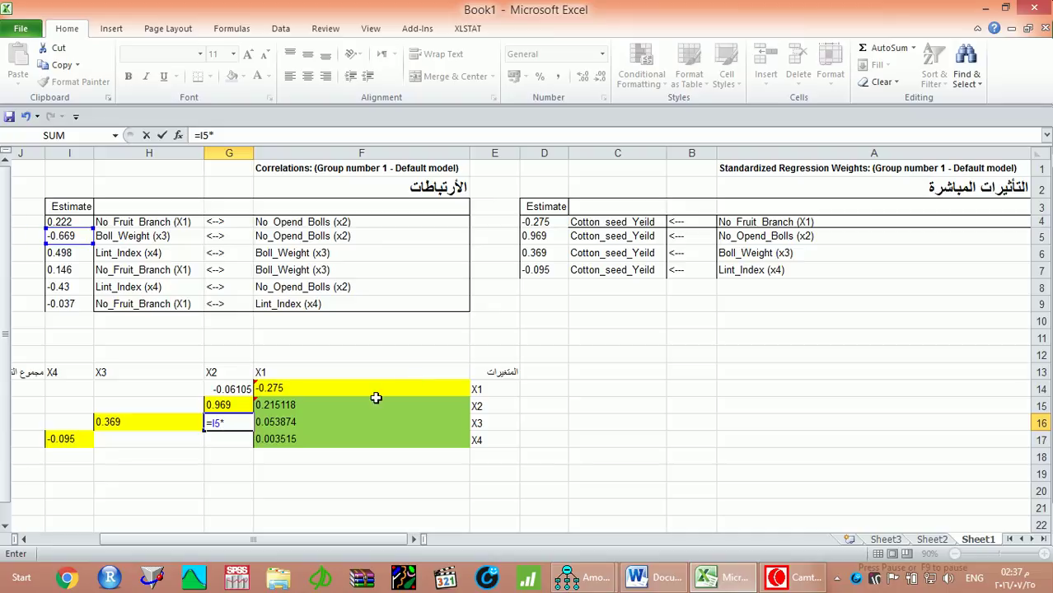
left_click(543, 235)
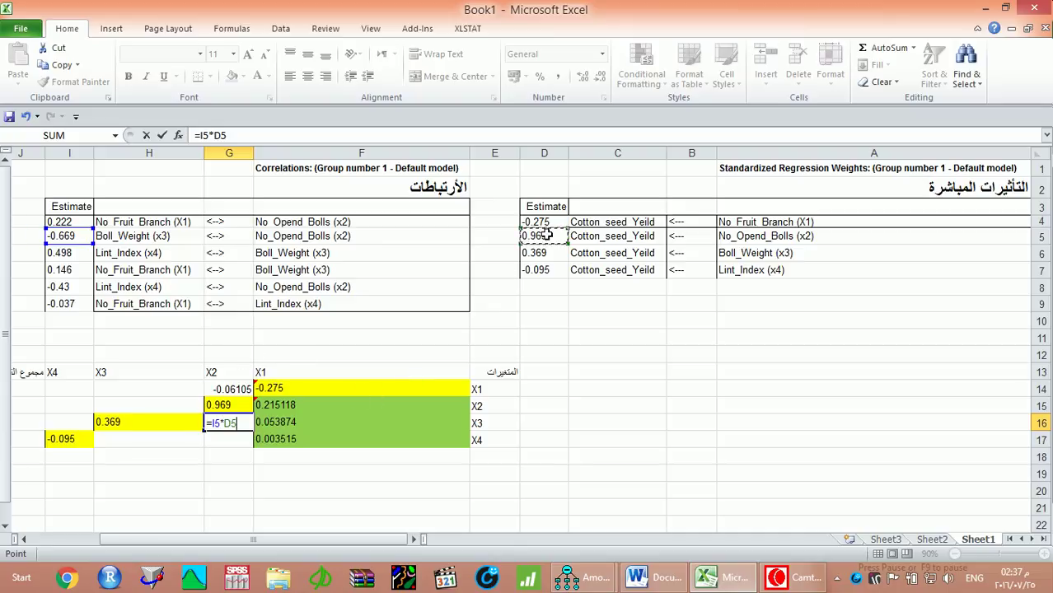
key("Return")
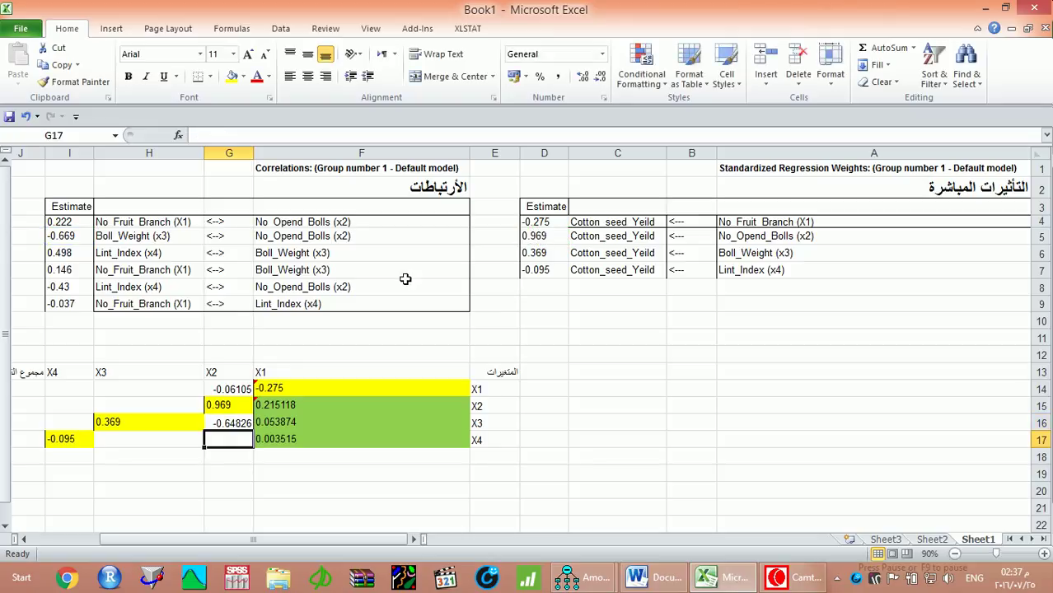
- Calculate the X4 row's indirect effect under X2 in G17 with the formula =I8*D5
type("=")
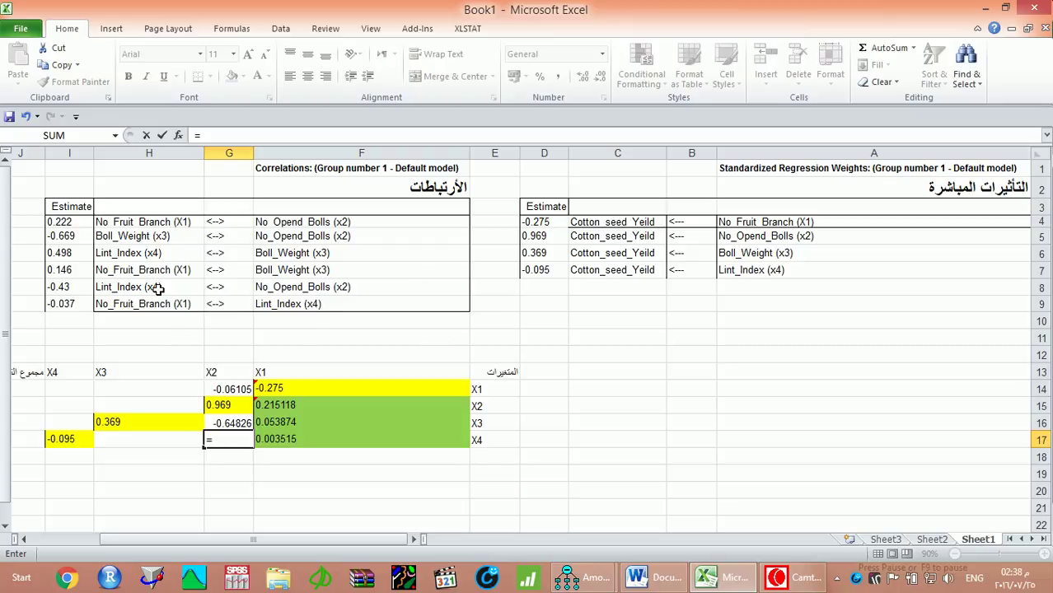
left_click(66, 288)
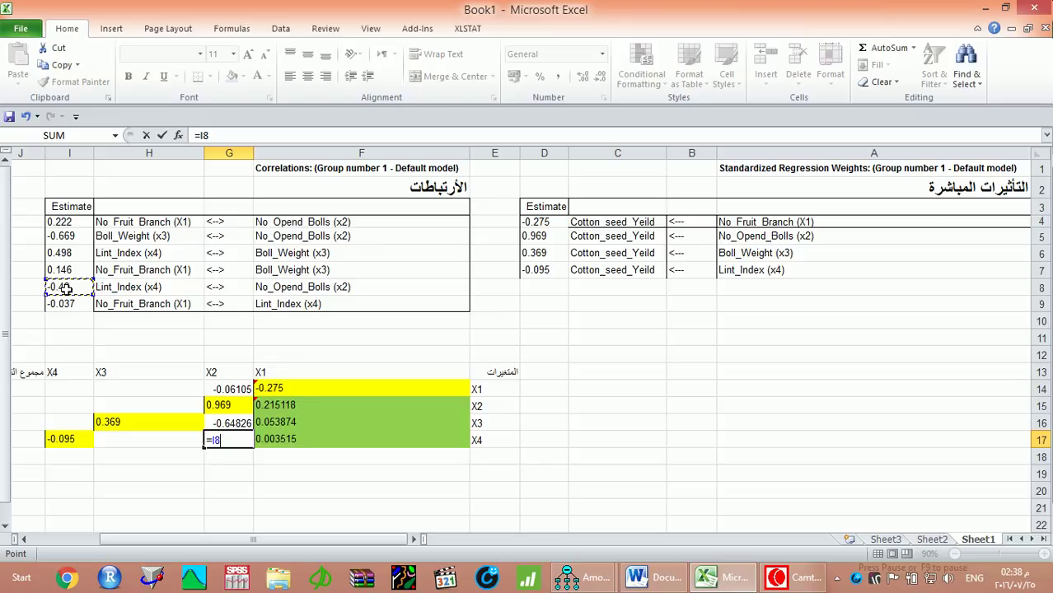
type("*")
left_click(536, 236)
key("Return")
- Calculate the X1 row's indirect effect under X3 in H14 with the formula =I7*D6
key("Left")
key("Up")
key("Up")
key("Up")
key("Up")
type("=")
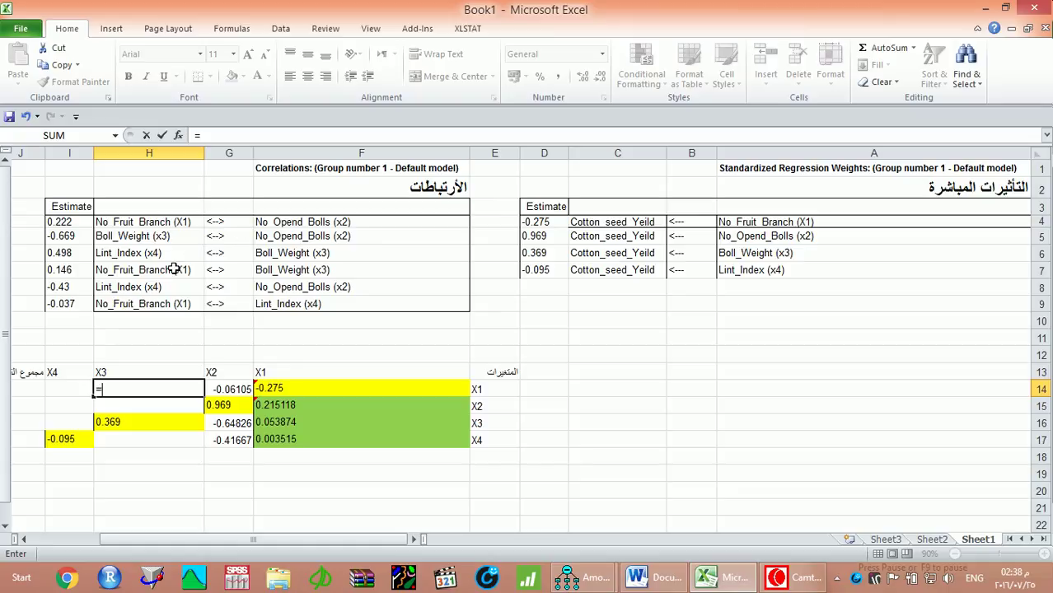
left_click(74, 271)
type("*")
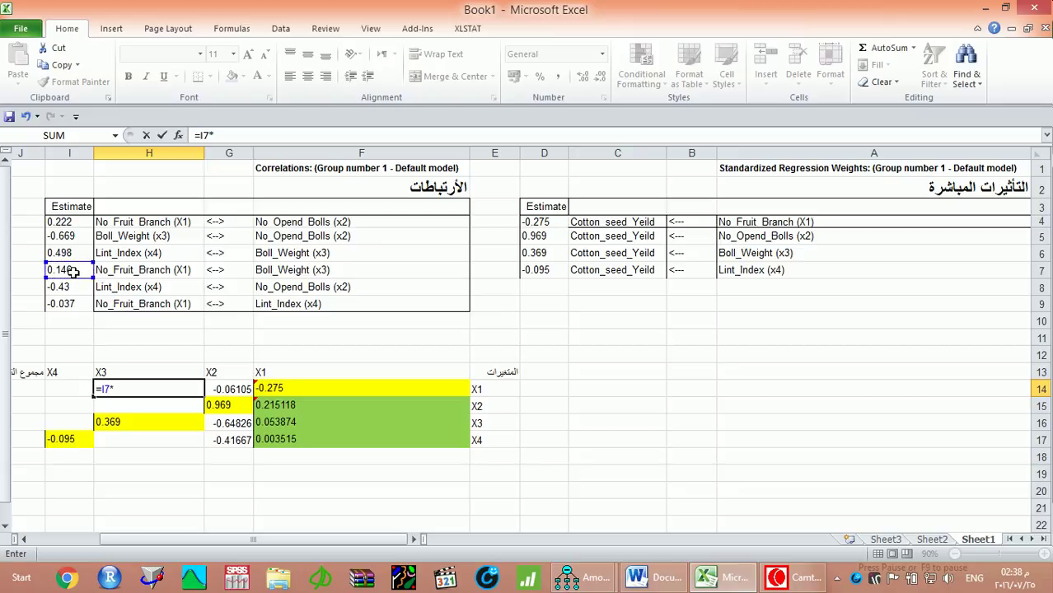
left_click(542, 256)
key("Return")
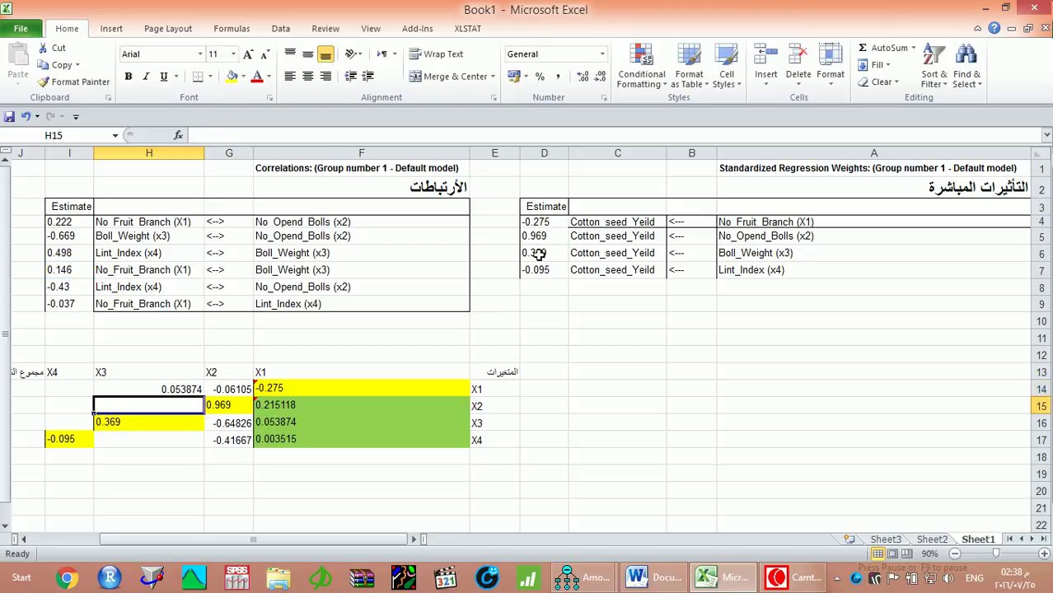
- Calculate the X2 row's indirect effect under X3 in H15 with the formula =I5*D6
type("=")
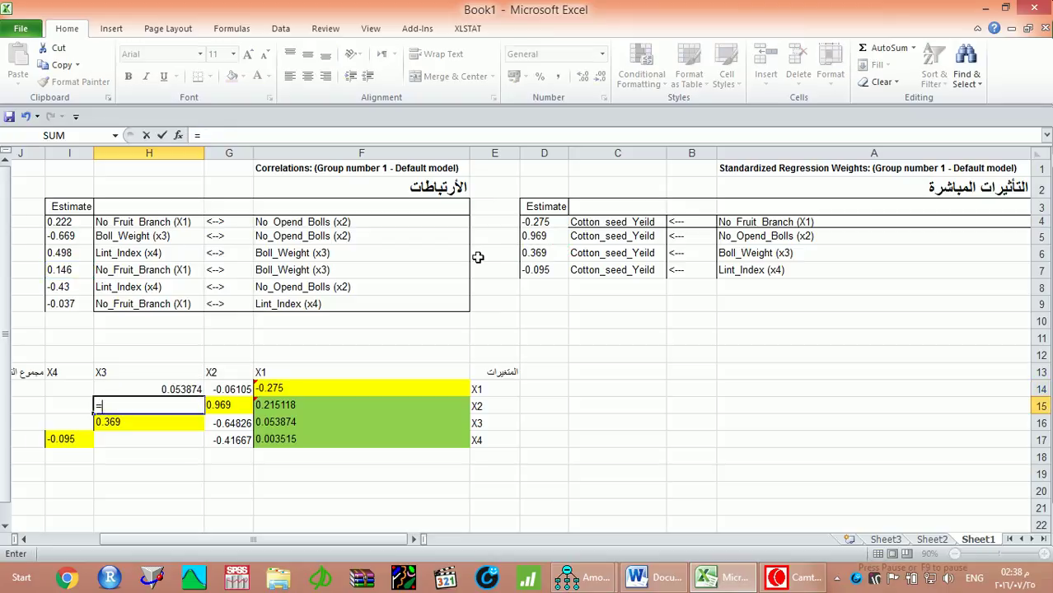
left_click(62, 237)
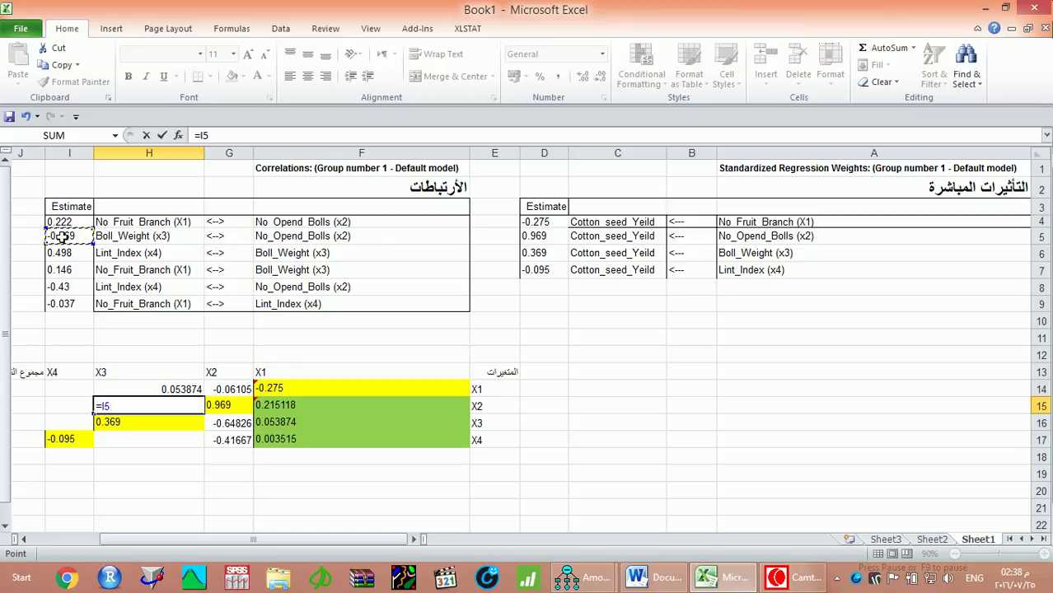
type("*")
left_click(547, 254)
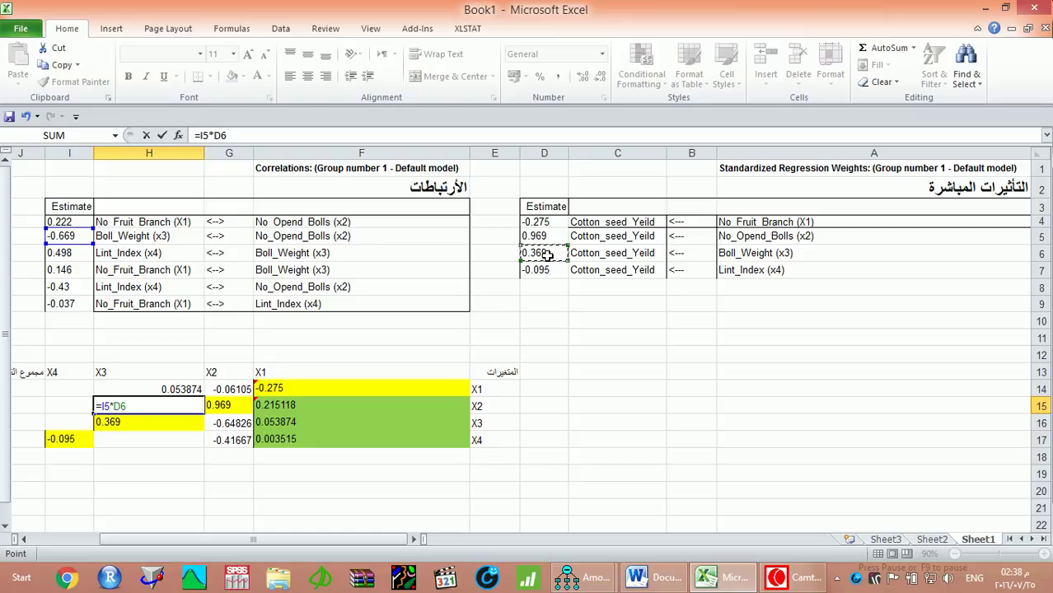
key("Return")
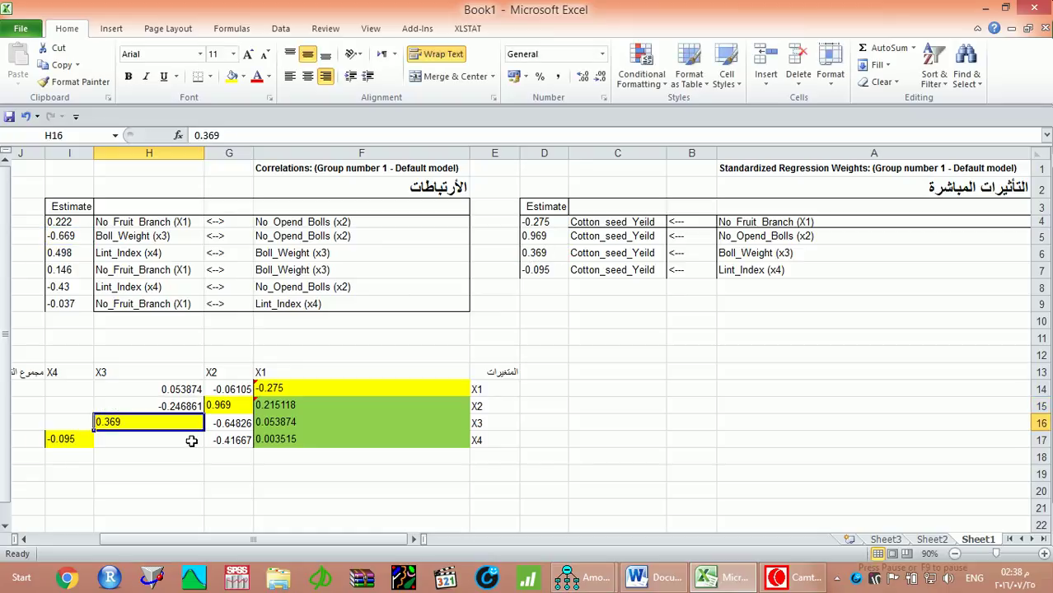
- Calculate the X4 row's indirect effect under X3 in H17 with the formula =I6*D6
left_click(165, 438)
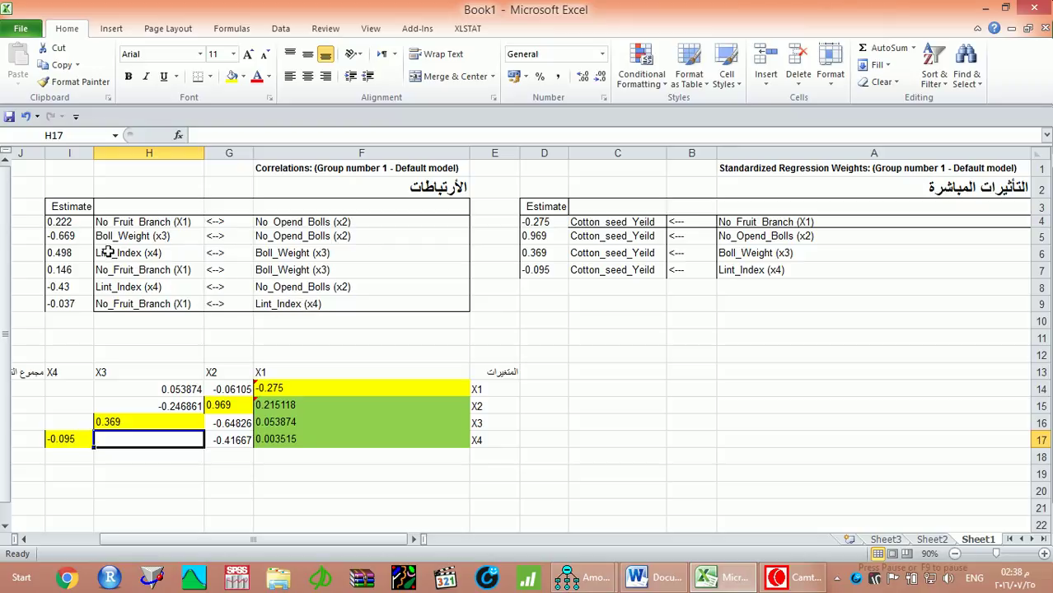
type("=")
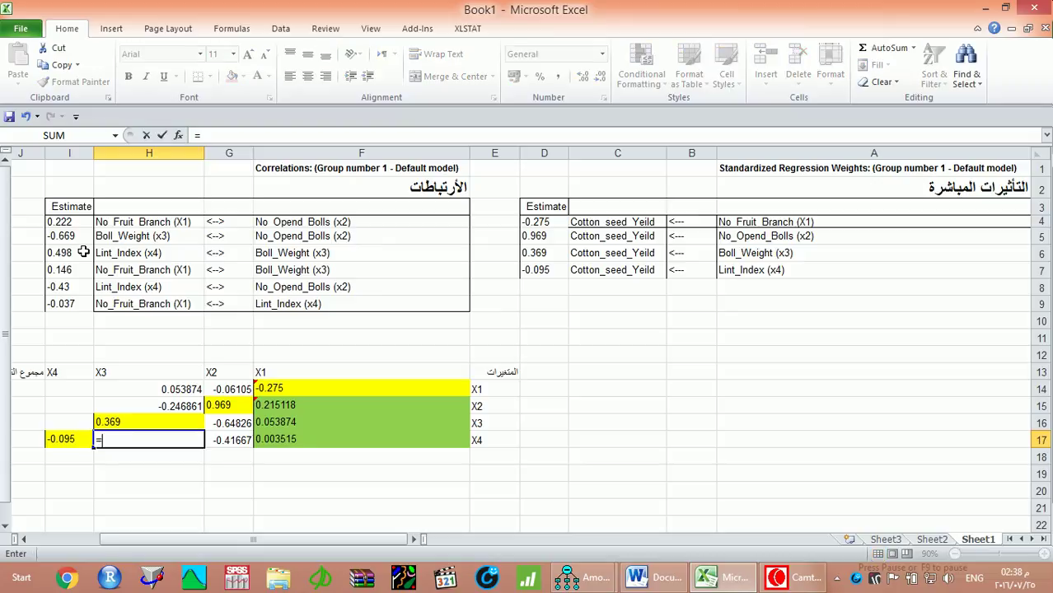
left_click(79, 253)
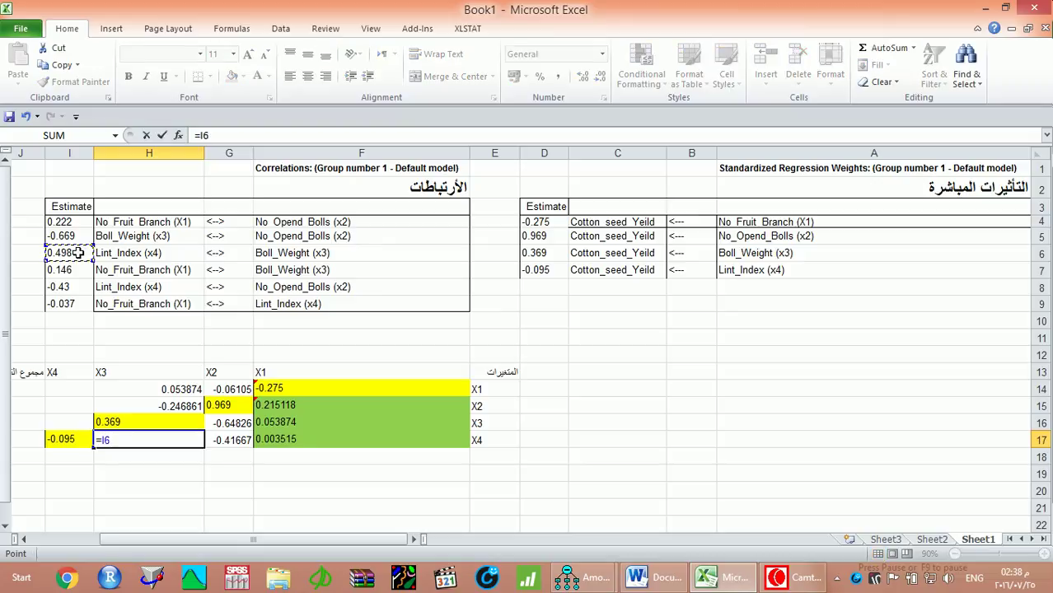
type("*")
left_click(532, 254)
key("Return")
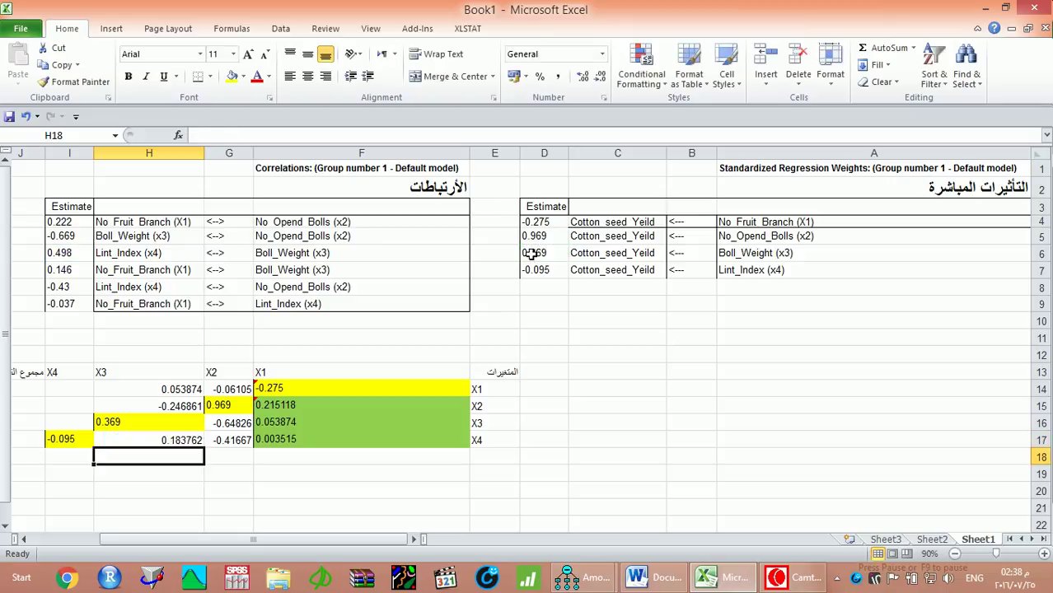
- Calculate the X1 row's indirect effect under X4 in I14 with the formula =I9*D7
key("Left")
key("Up")
key("Up")
key("Up")
key("Up")
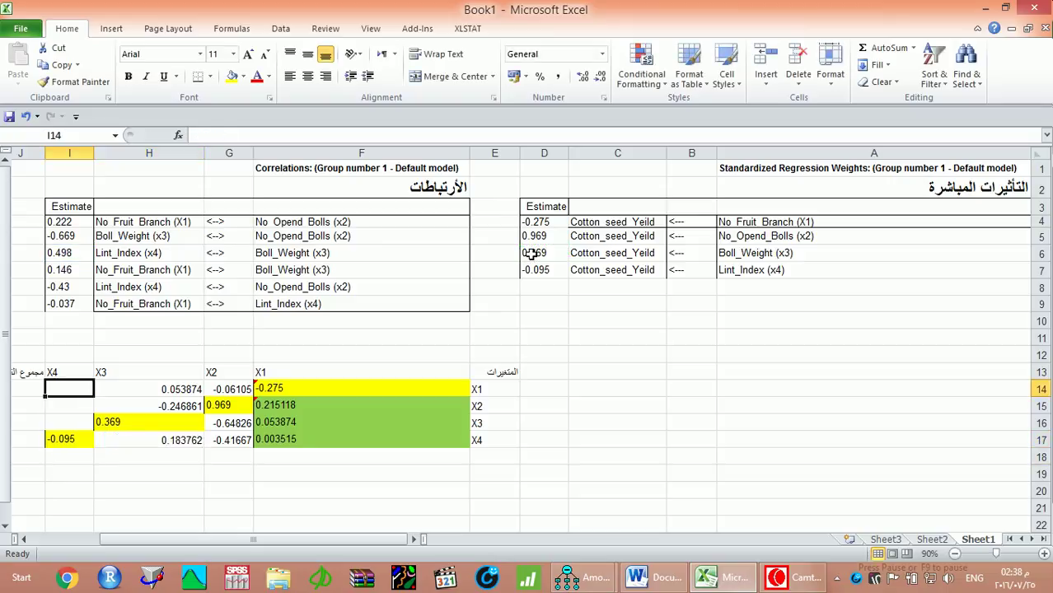
type("=")
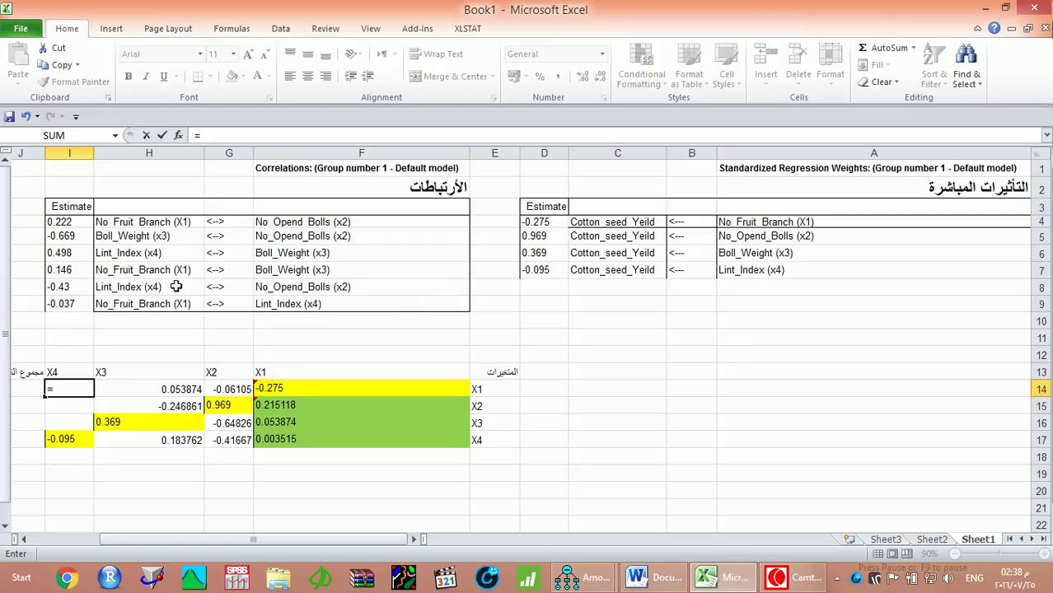
left_click(66, 310)
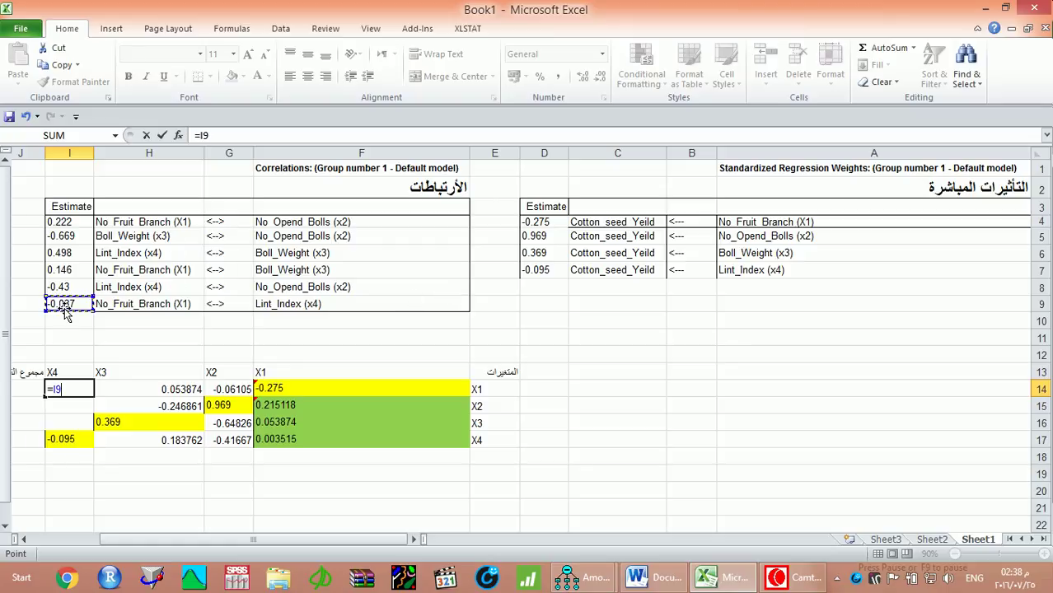
type("*")
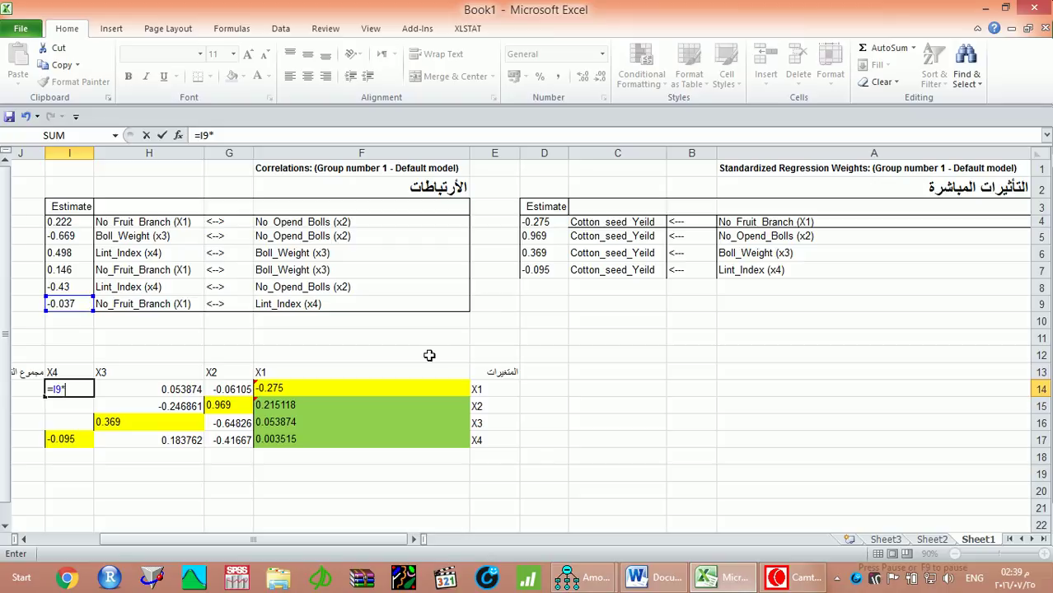
left_click(533, 270)
key("Return")
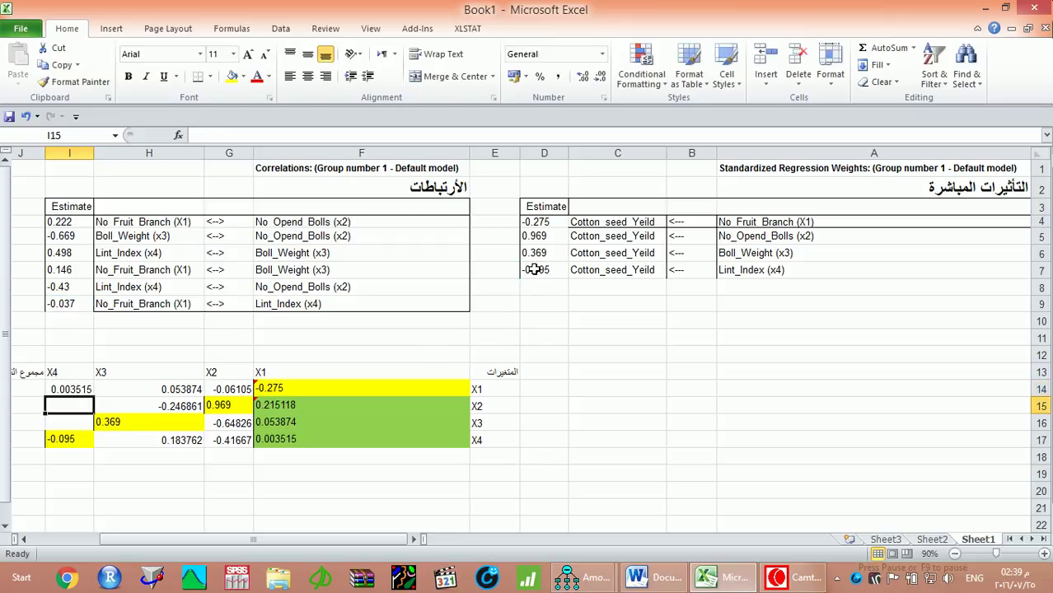
- Calculate the X2 row's indirect effect under X4 in I15 with the formula =I8*D7
type("=")
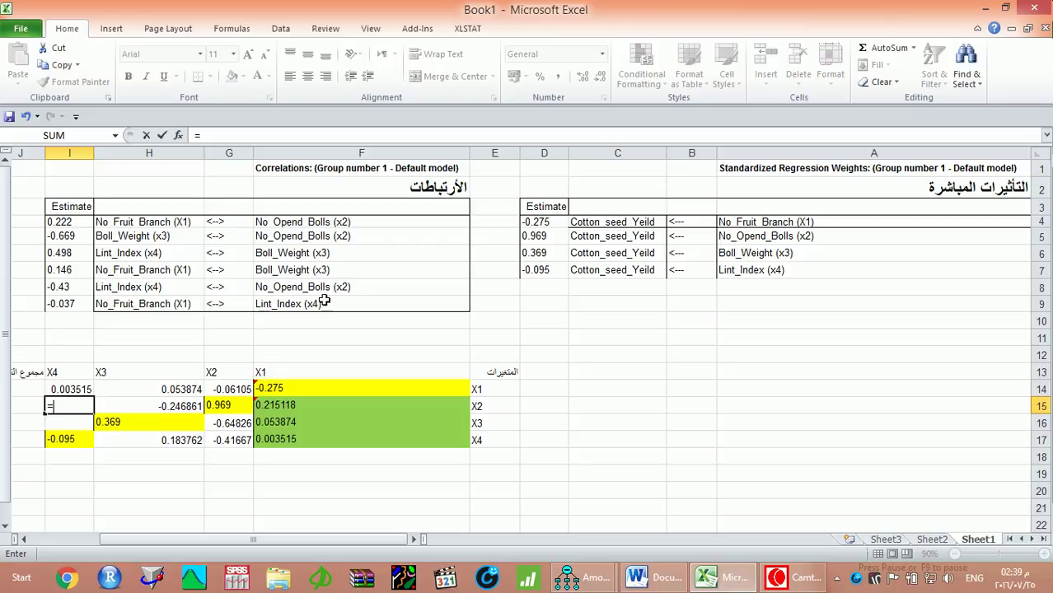
left_click(59, 287)
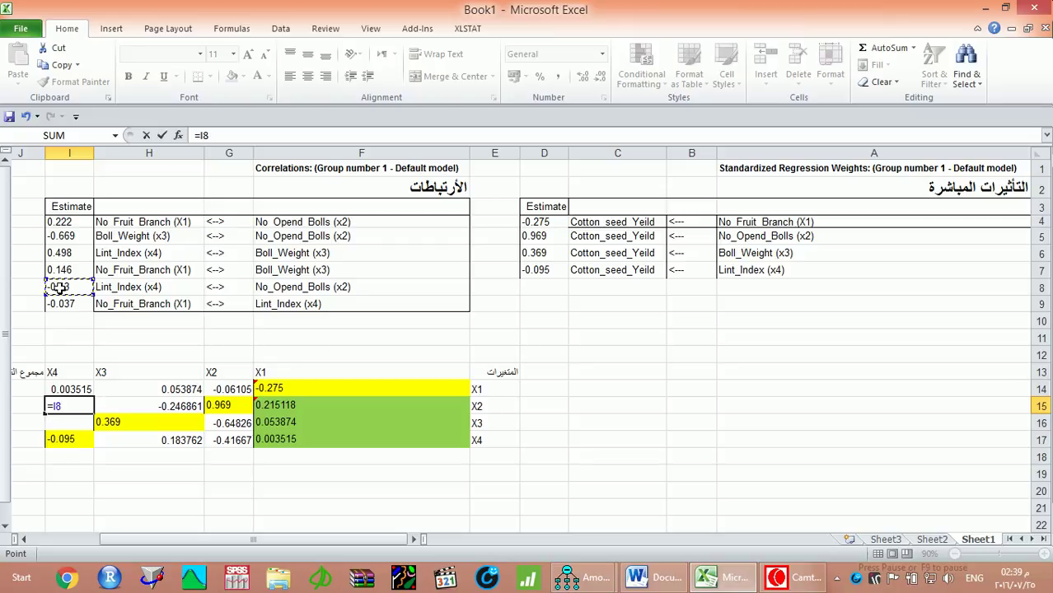
type("*")
left_click(544, 269)
key("Return")
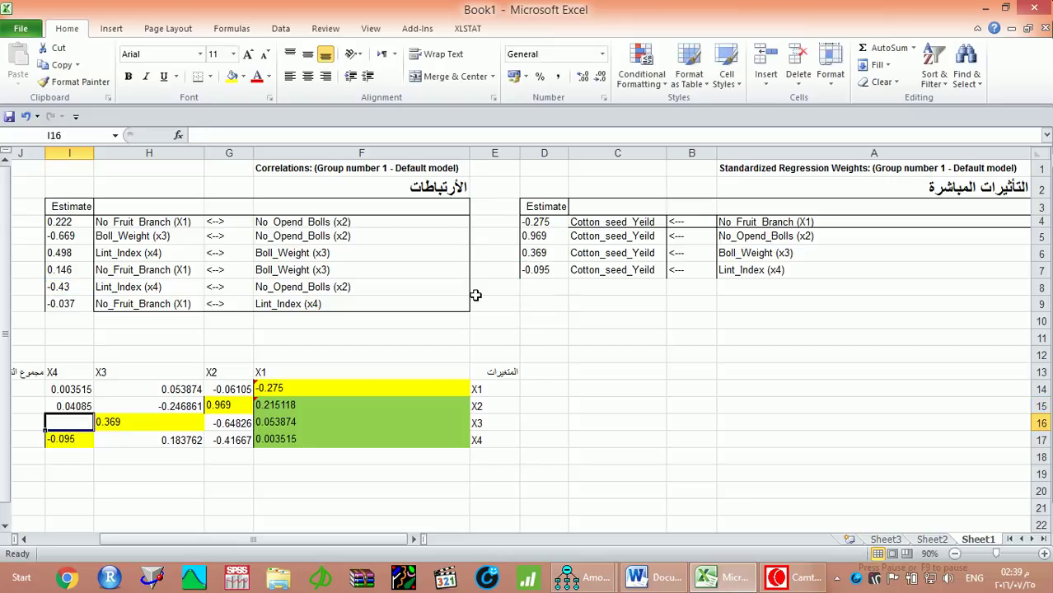
- Calculate the X3 row's indirect effect under X4 in I16 with the formula =I6*D7
type("=")
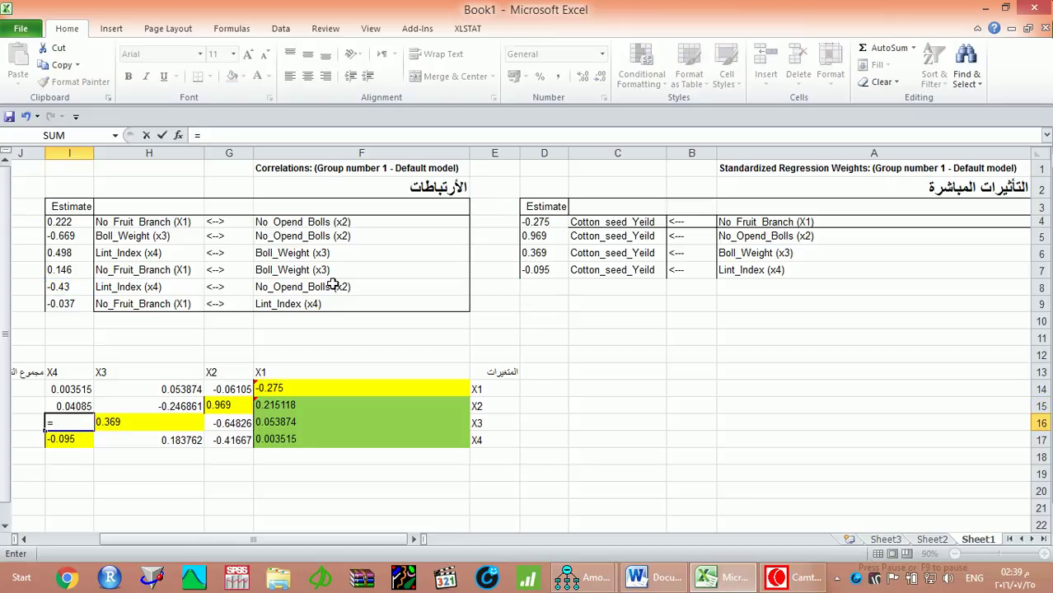
left_click(64, 253)
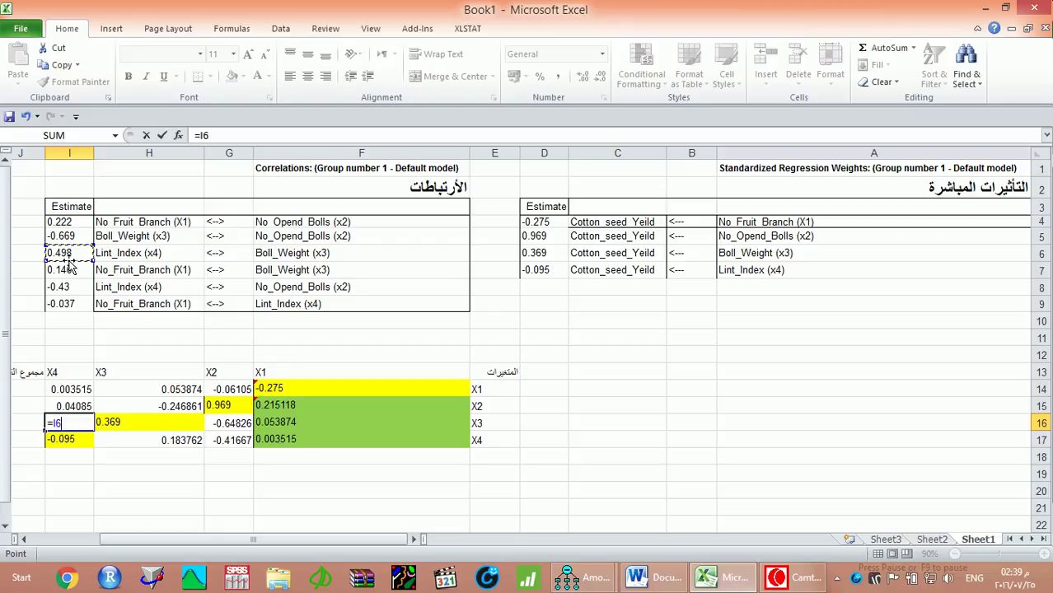
type("*")
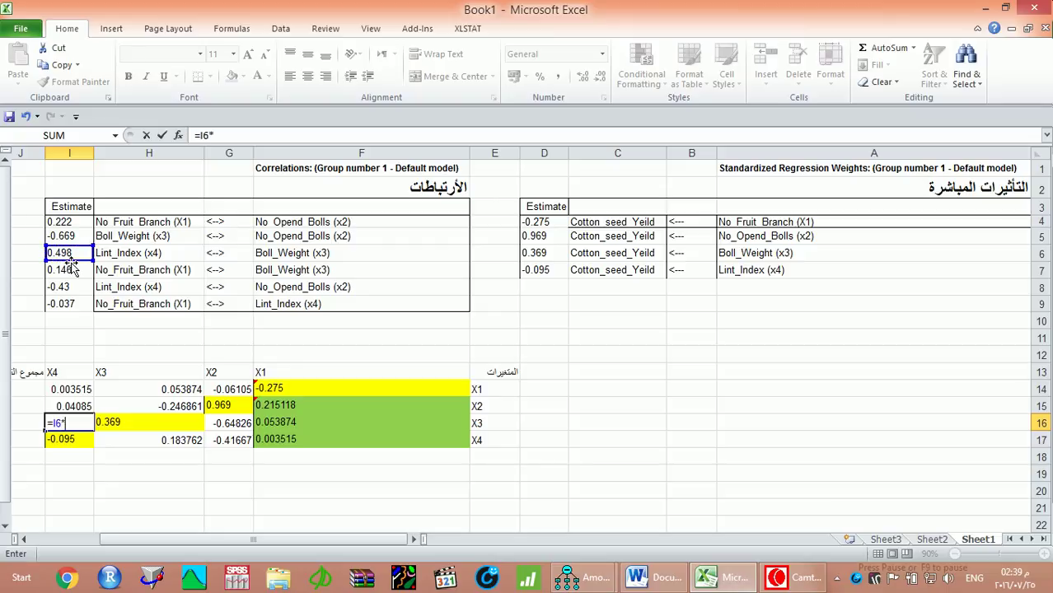
left_click(543, 270)
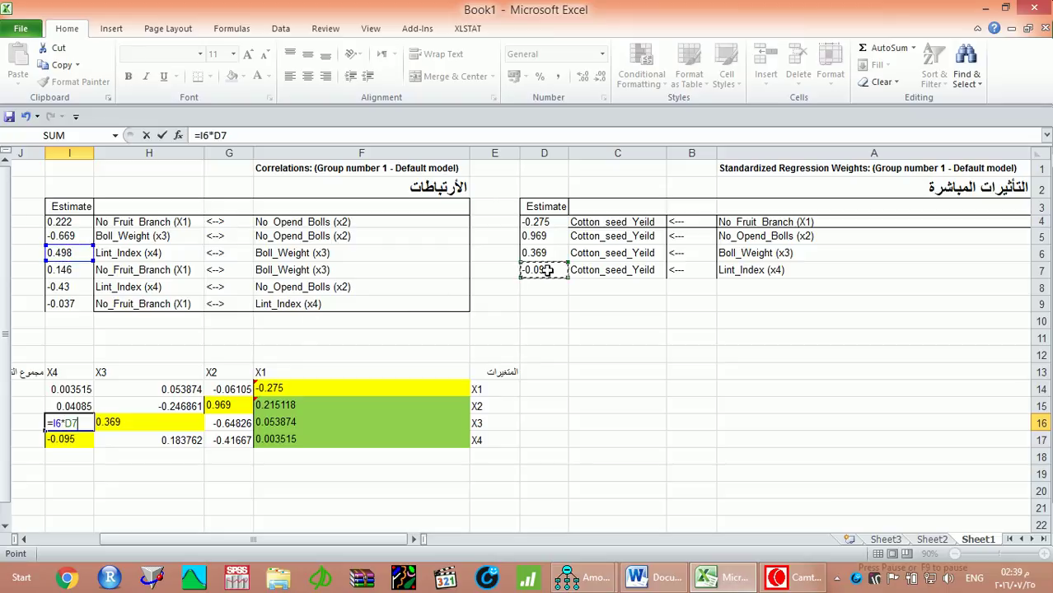
key("Return")
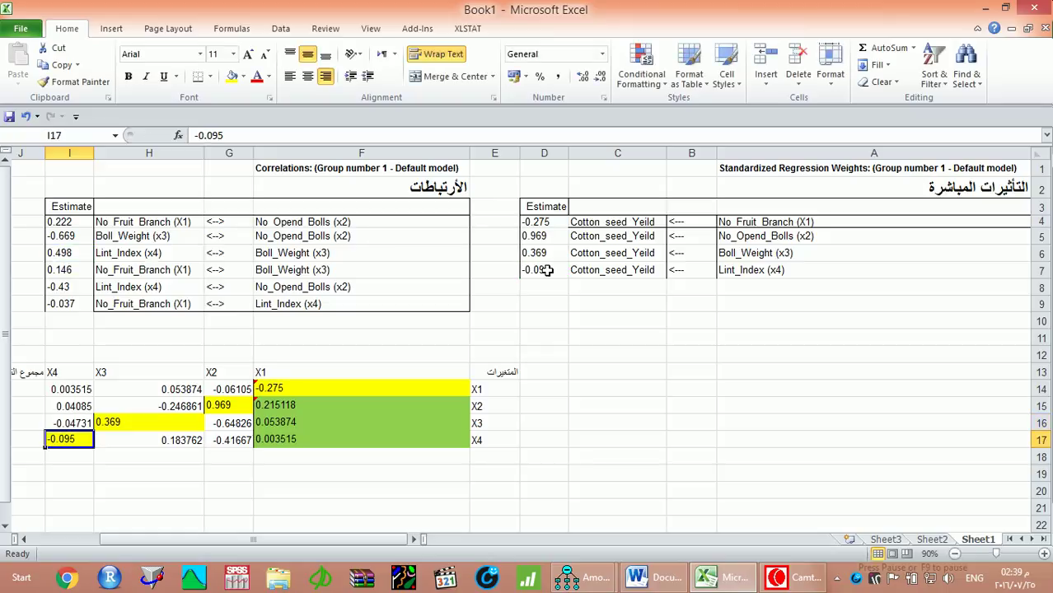
- Fill the indirect effects in G14:I15 light green and set the direct effect in G15 back to yellow
left_click_drag(231, 387, 80, 400)
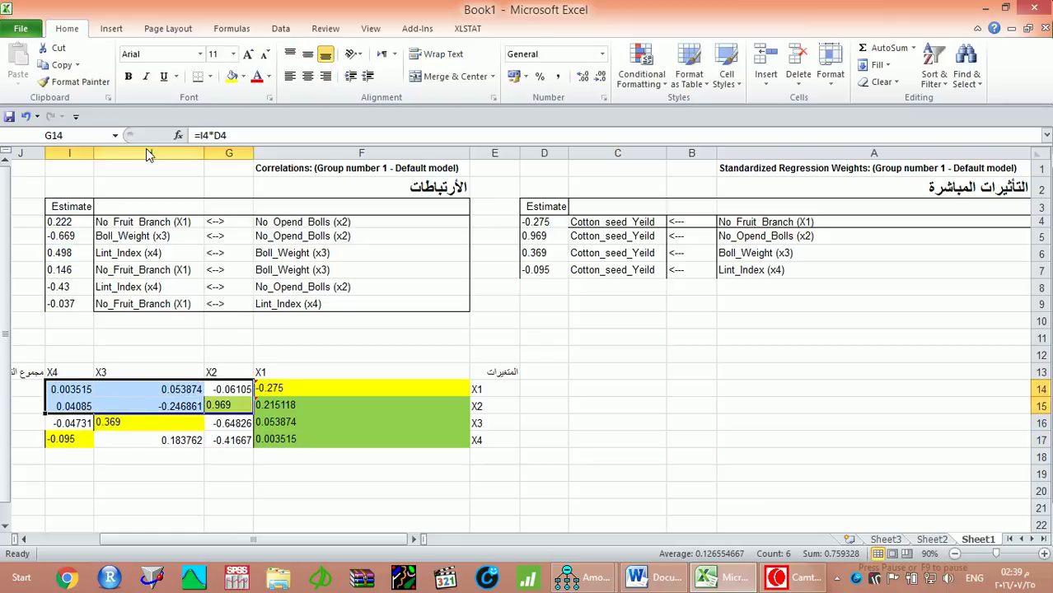
left_click(243, 76)
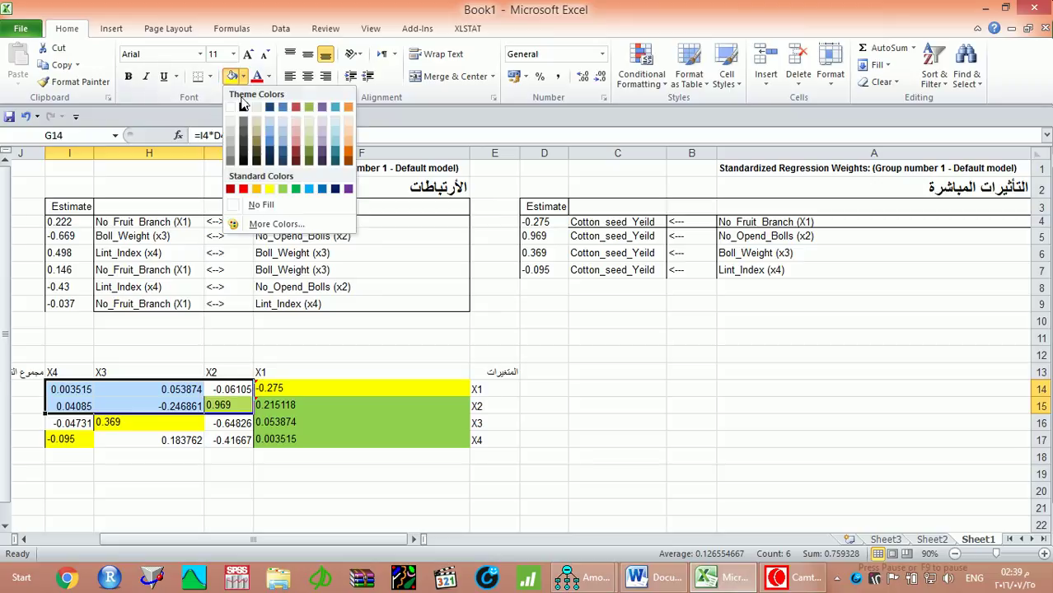
left_click(280, 190)
left_click(219, 422)
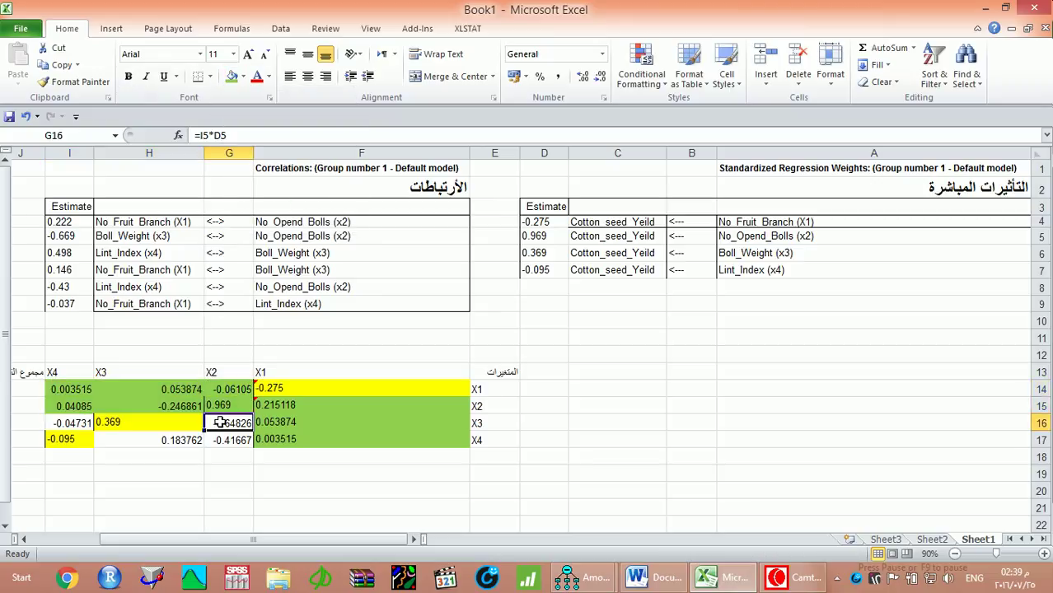
left_click(220, 403)
left_click(242, 76)
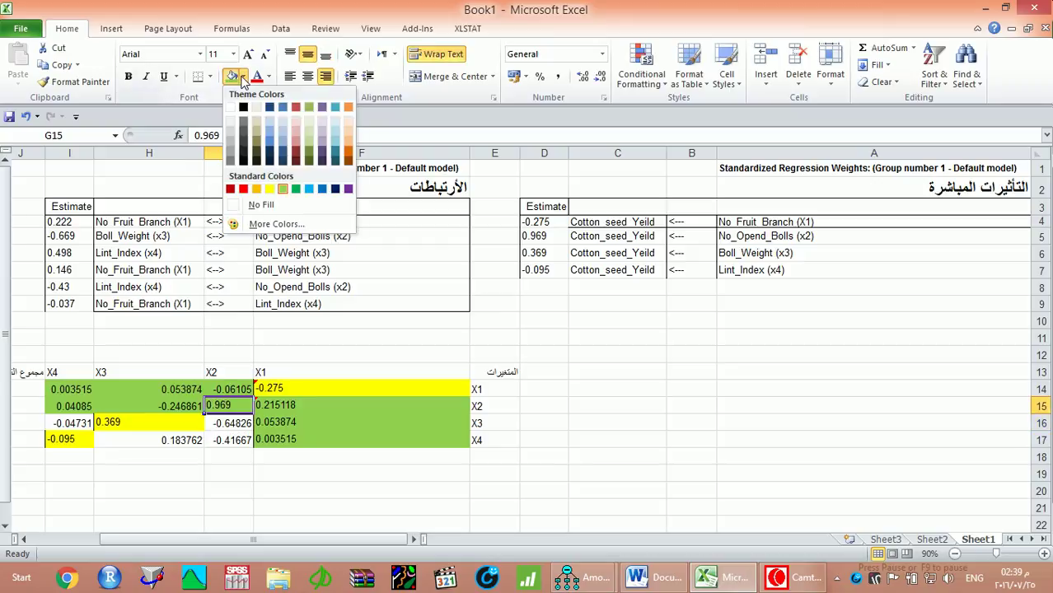
left_click(269, 189)
- Fill the remaining indirect effects in G16, G17:H17 and I16 light green
left_click(229, 423)
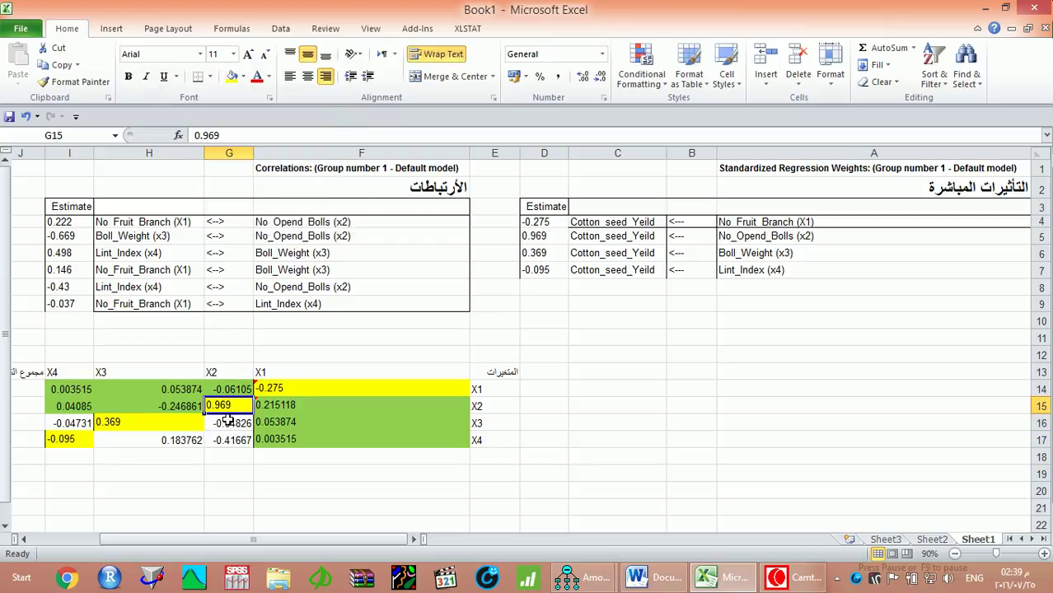
left_click(243, 76)
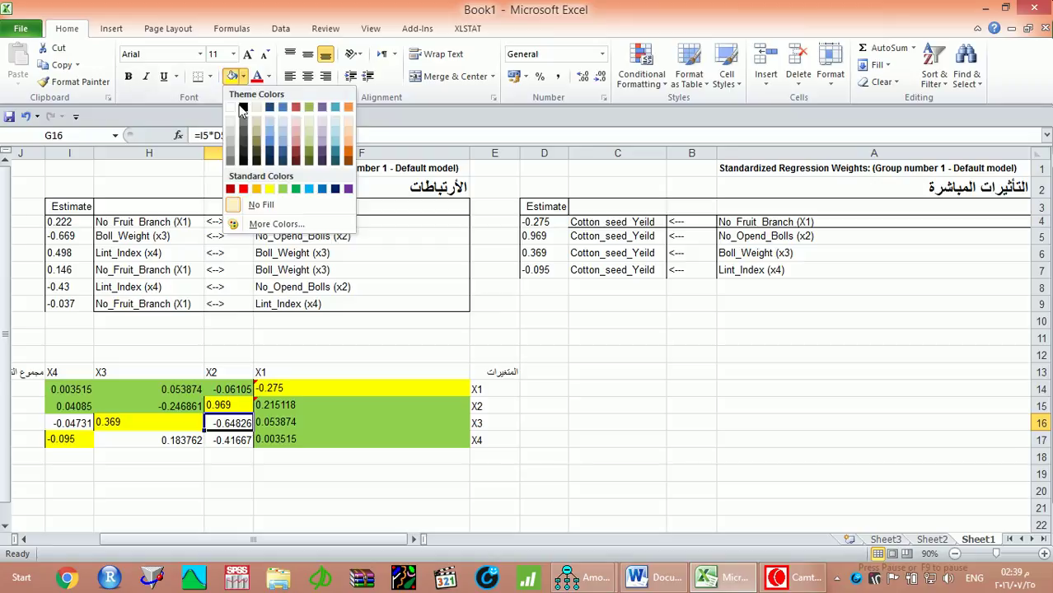
left_click(281, 188)
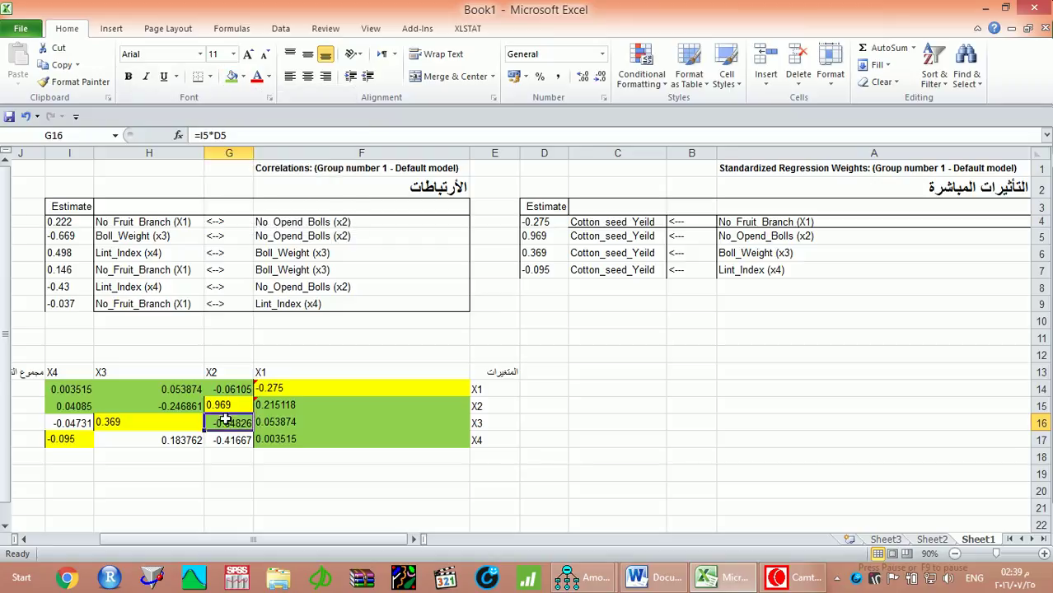
left_click_drag(234, 436, 168, 436)
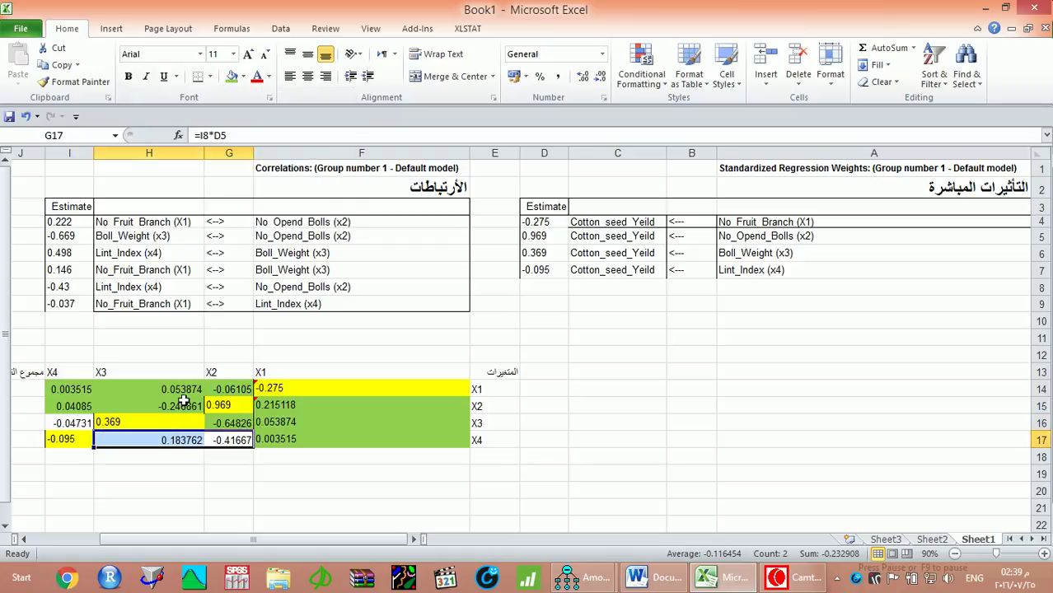
left_click(232, 77)
left_click(78, 423)
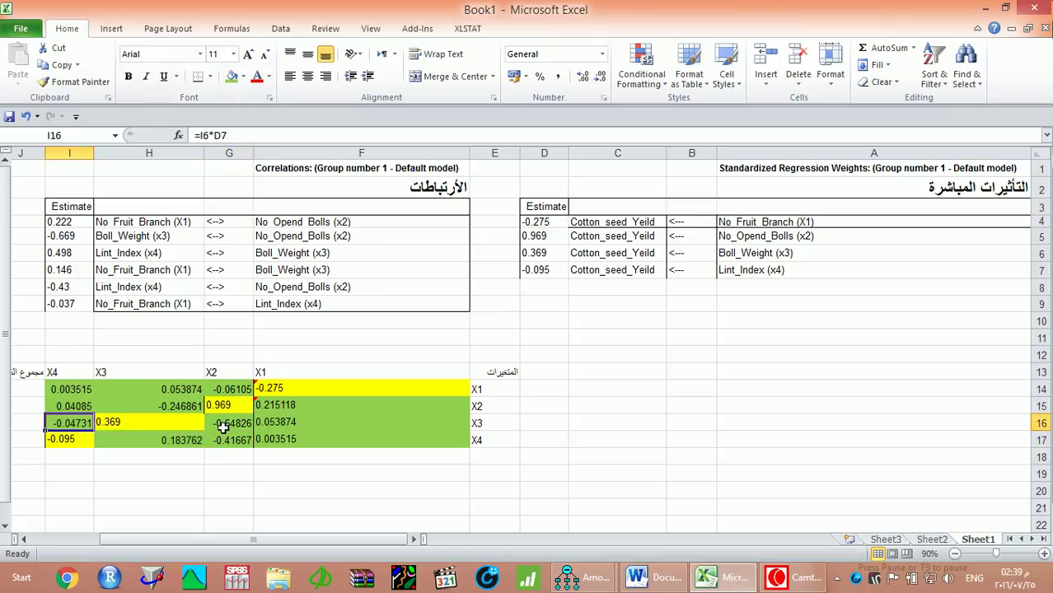
- Widen column J to fit its total effects heading
left_click(37, 388)
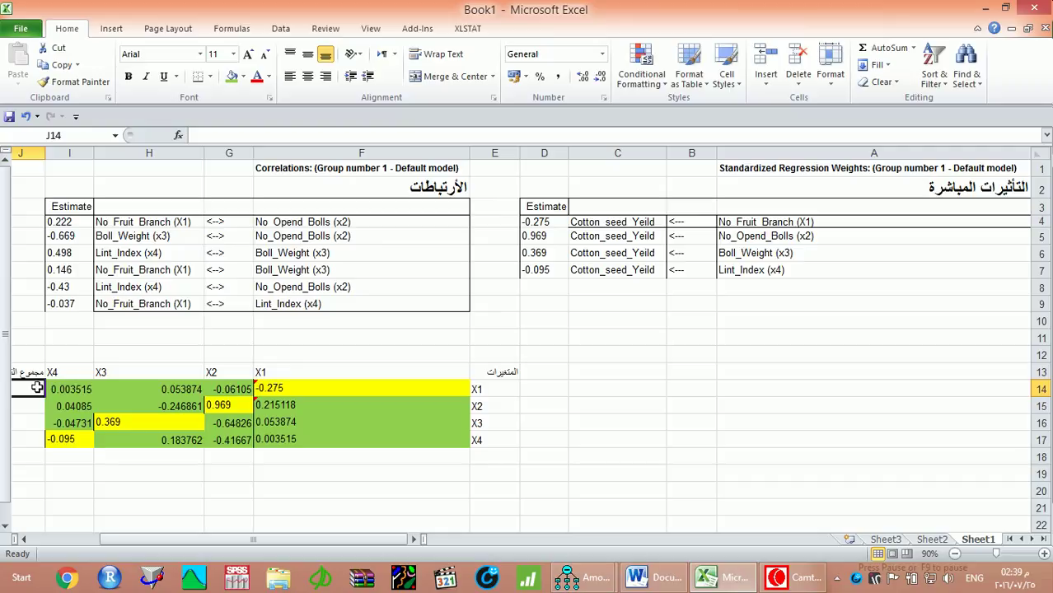
scroll(38, 387, "left", 3)
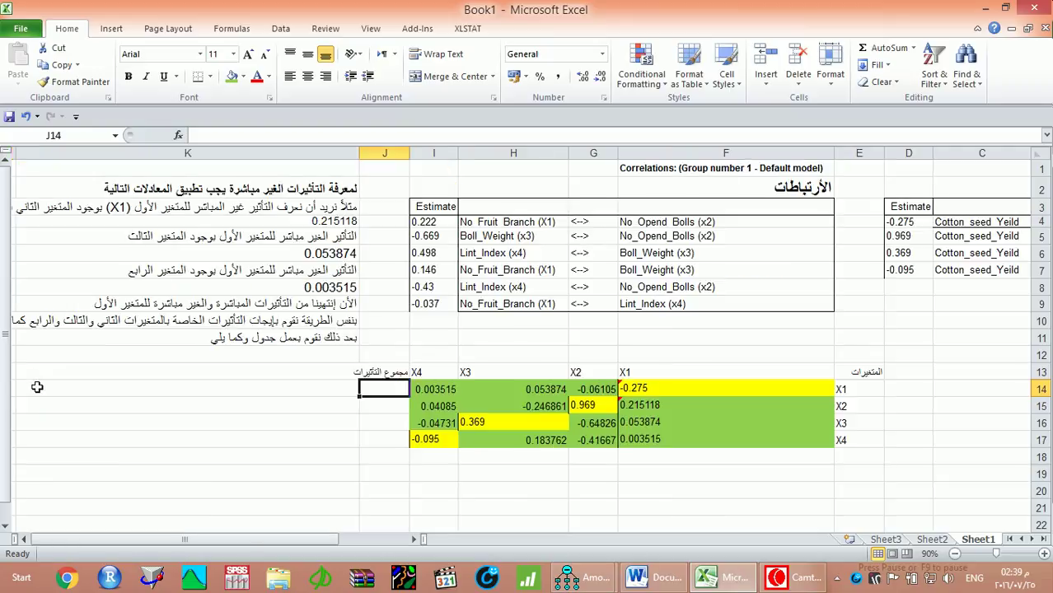
double_click(361, 156)
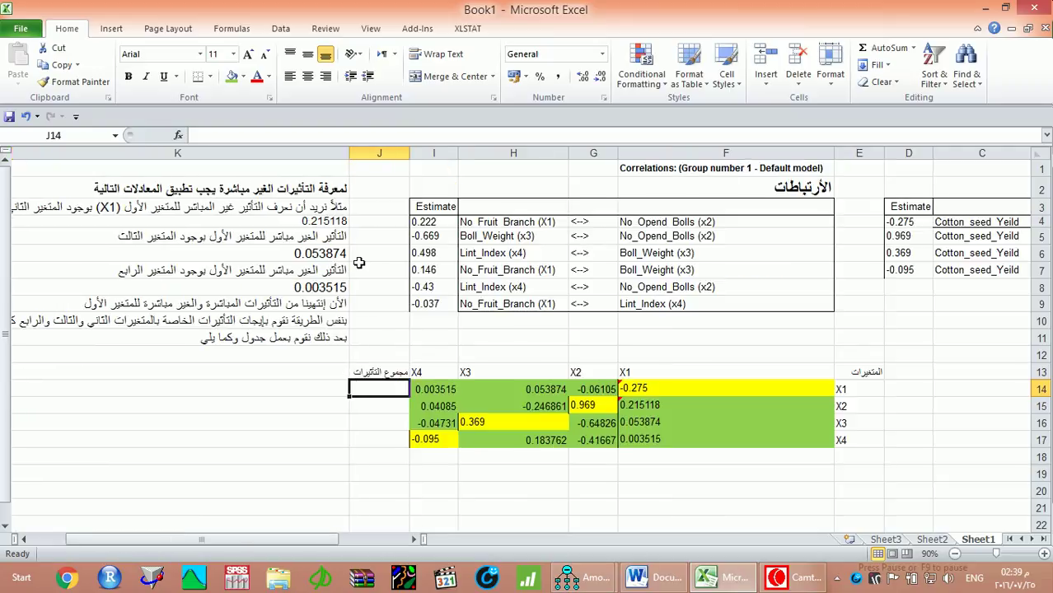
- Total the X1 row's effects in J14 with the formula =SUM(F14:I14)
type("=")
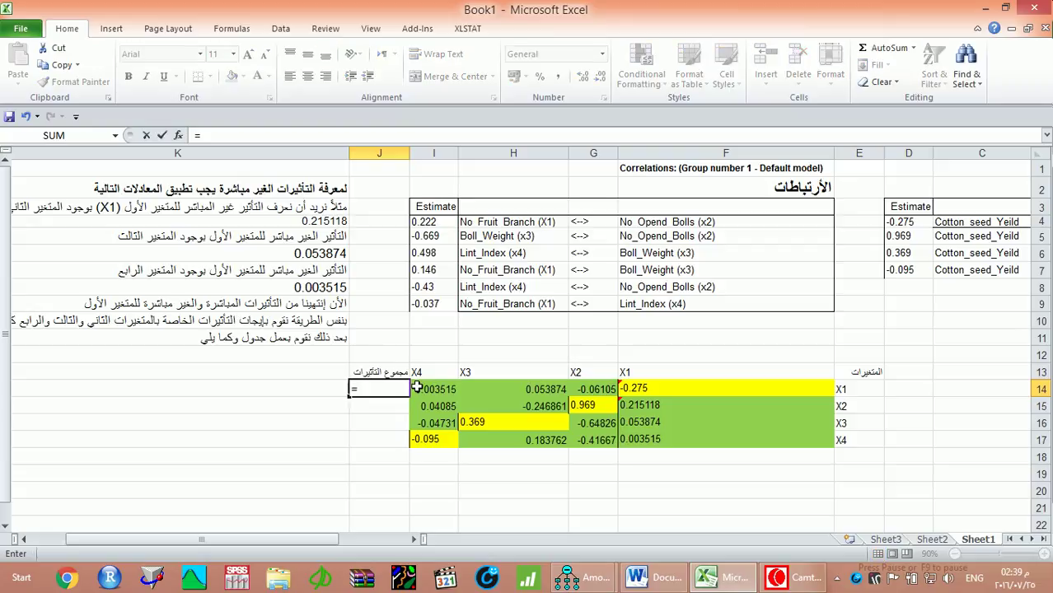
left_click_drag(696, 393, 441, 391)
left_click(358, 393)
type("sum")
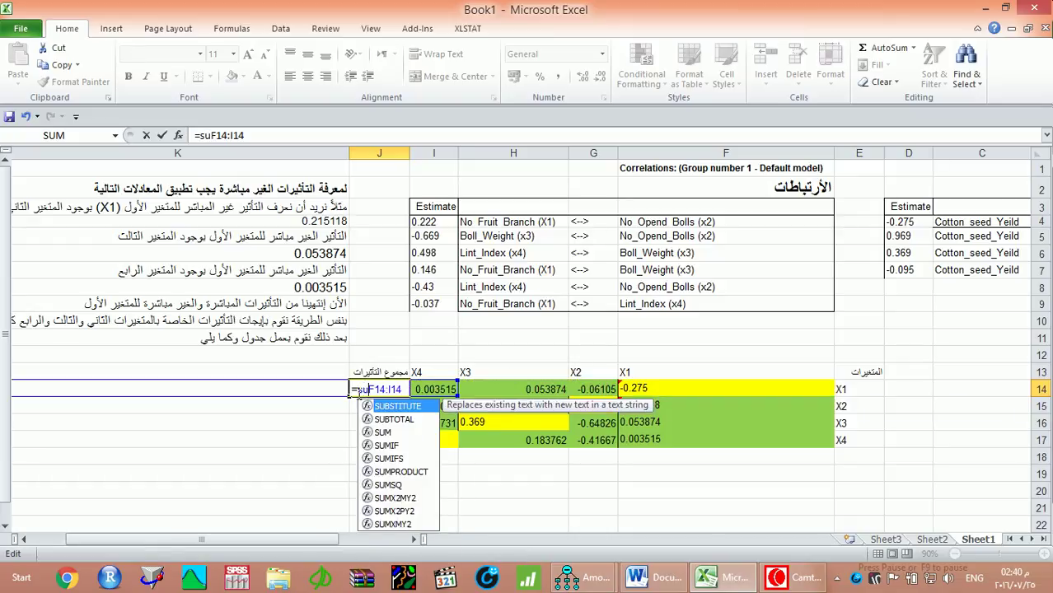
type("(")
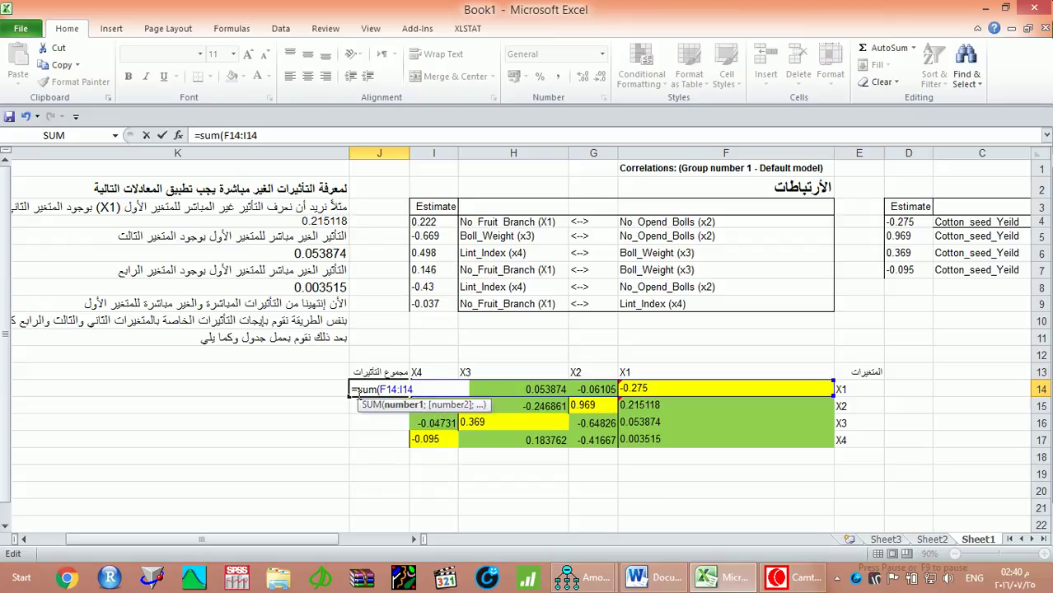
key("Return")
- Copy the total formula from J14 down to J17 and make the totals in J14:J17 bold
left_click(355, 393)
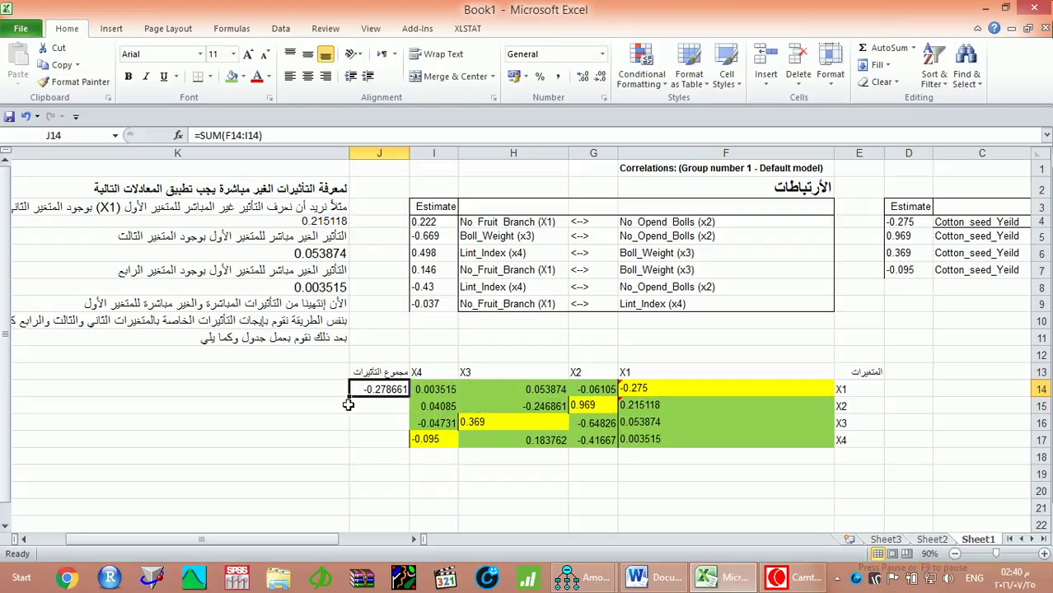
left_click_drag(349, 399, 357, 443)
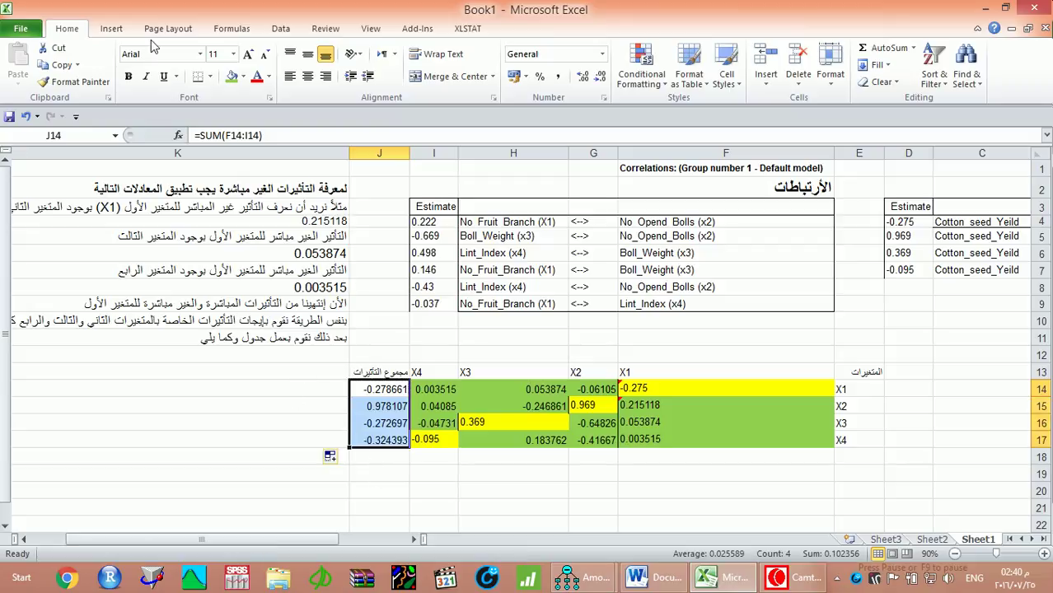
left_click(128, 75)
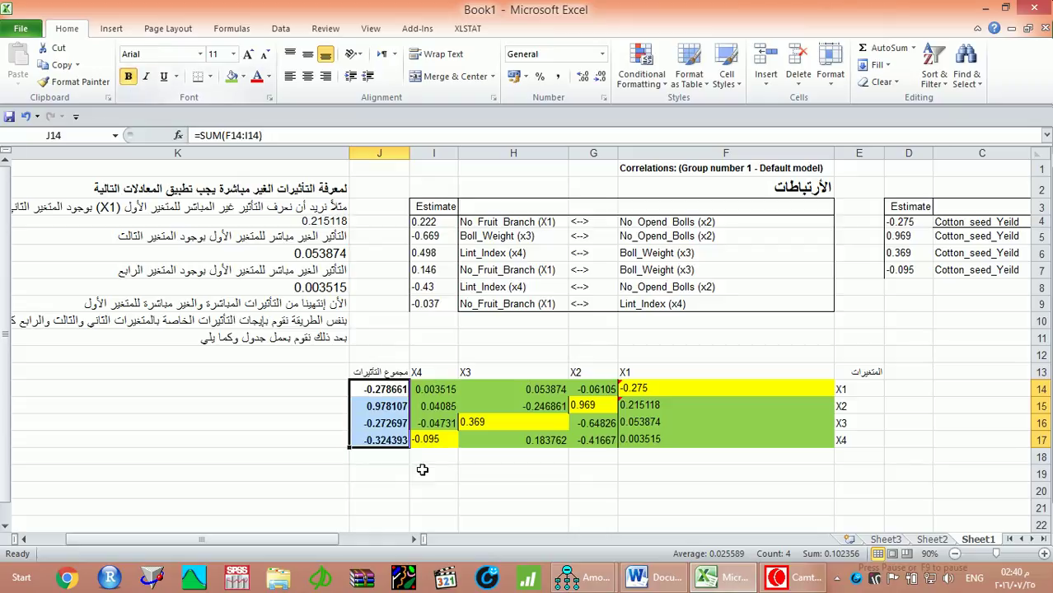
- Enter the residual effect introduction in K13: 'الأن بقي لدينا التأثير المتبقي من غير المتغيرات المدروسة ويستخرج من المعادلة التالية:'
left_click(298, 384)
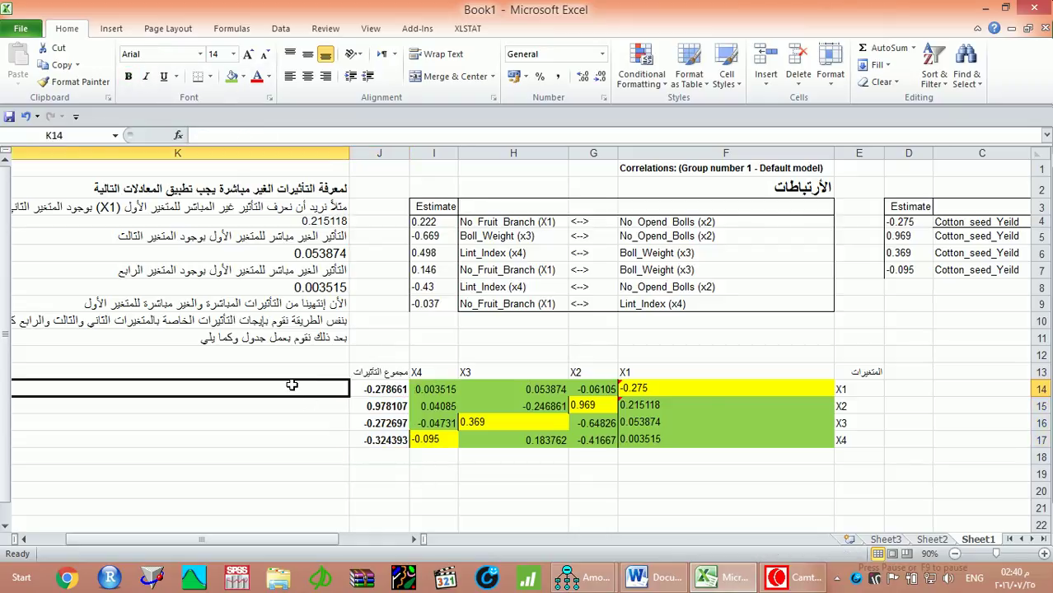
key("Up")
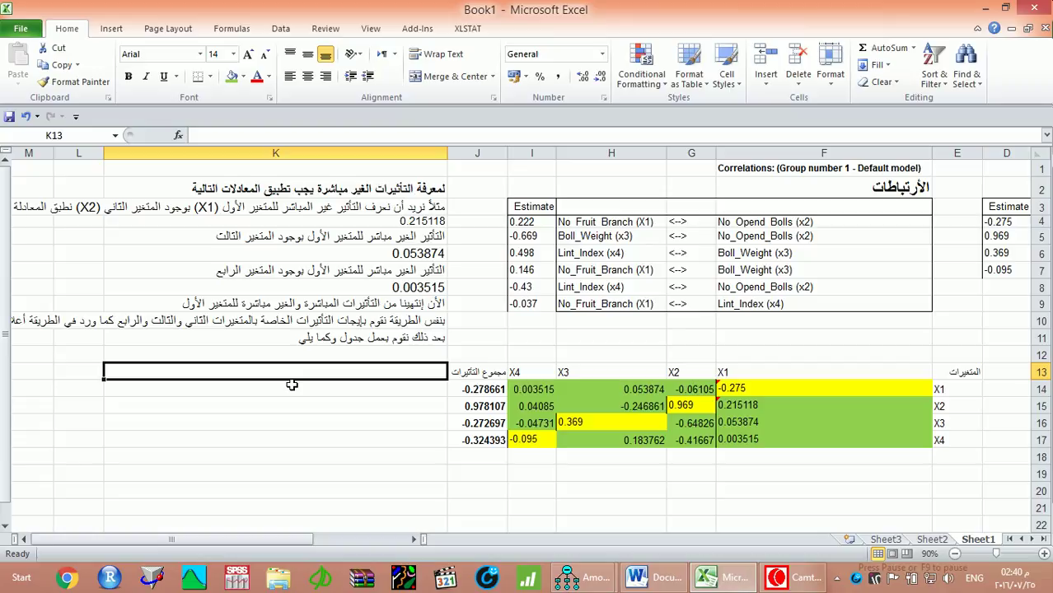
type("الأن بقي لدينا التأثير المتبقي م")
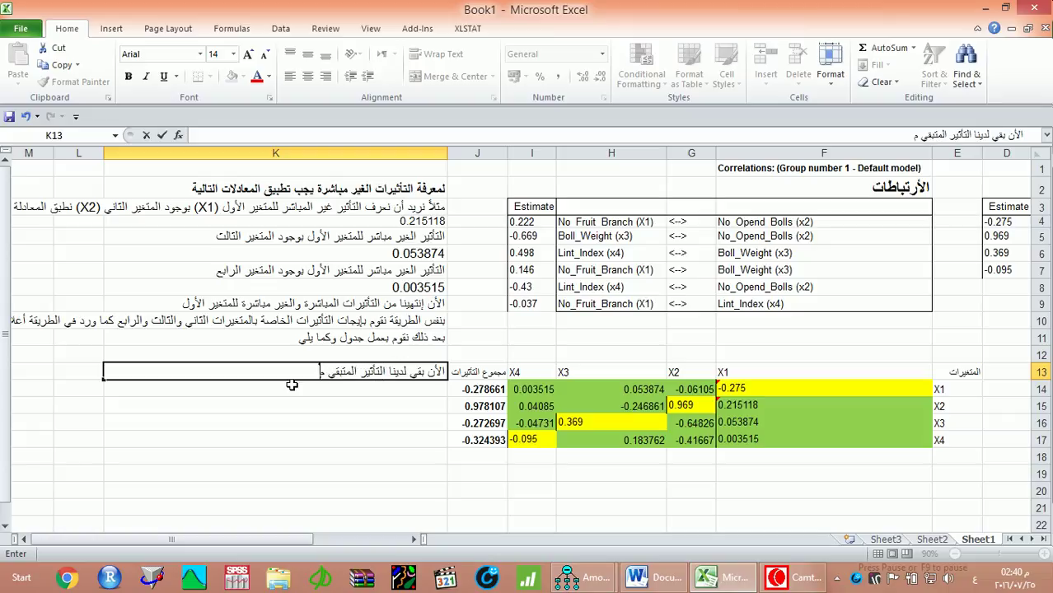
type("ن غير المتغيرات المدروسة و")
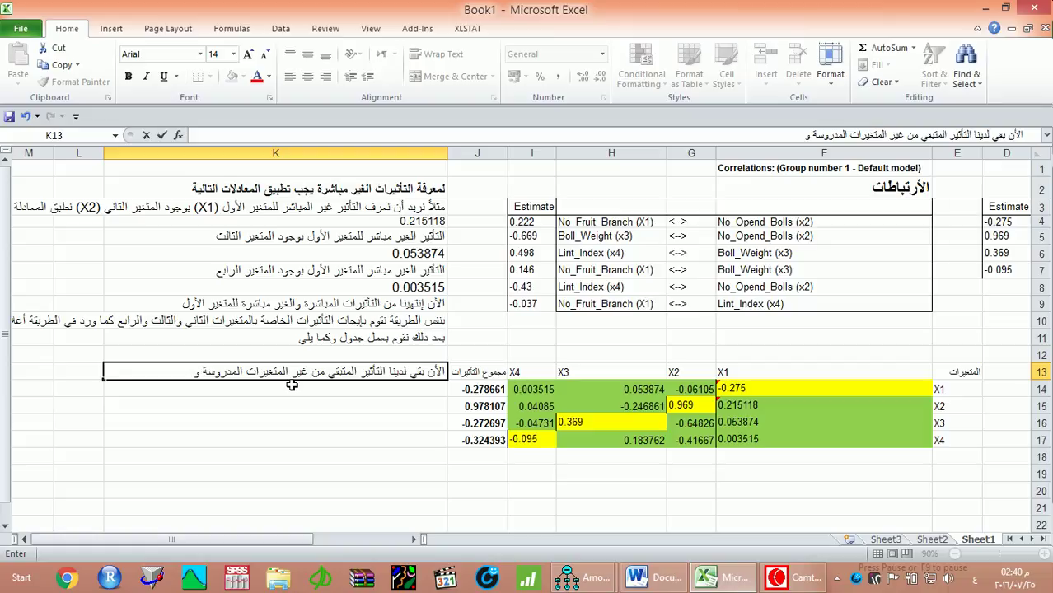
type("يستخرج من الم")
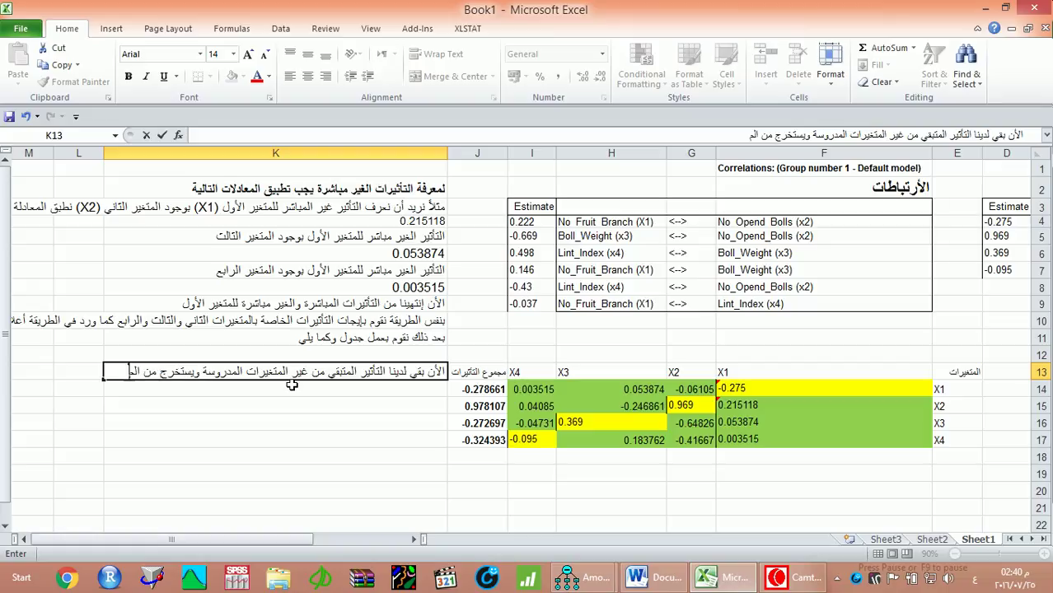
type("حادلة التالية")
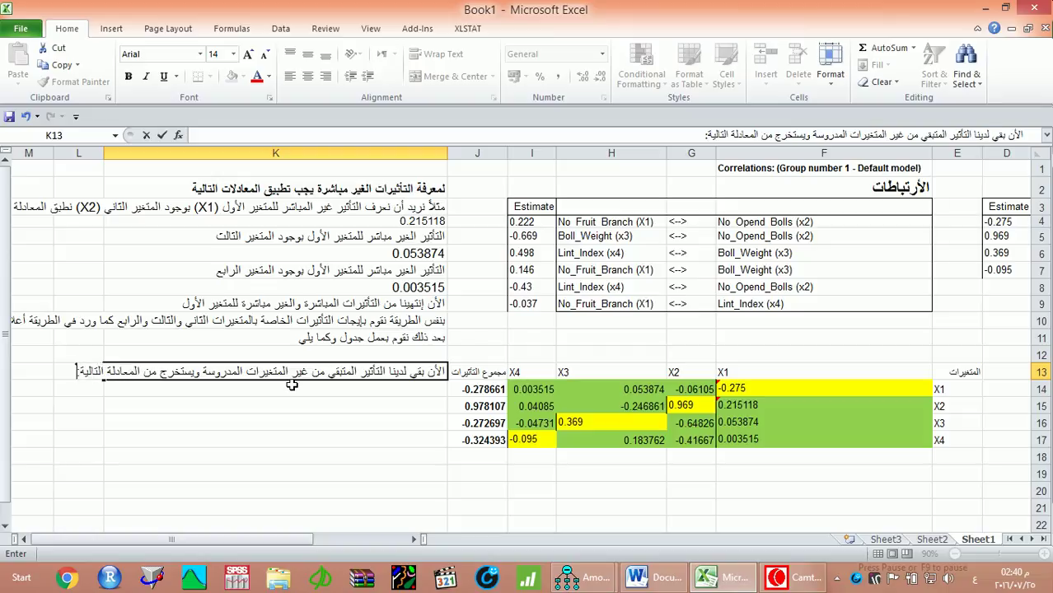
type(":")
key("Return")
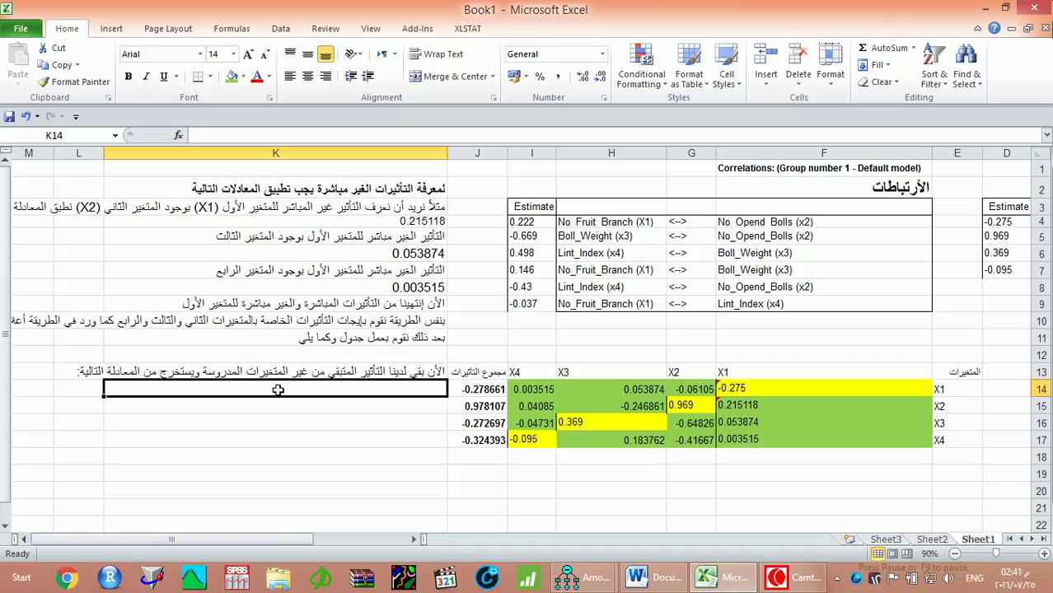
type("h=sqrt")
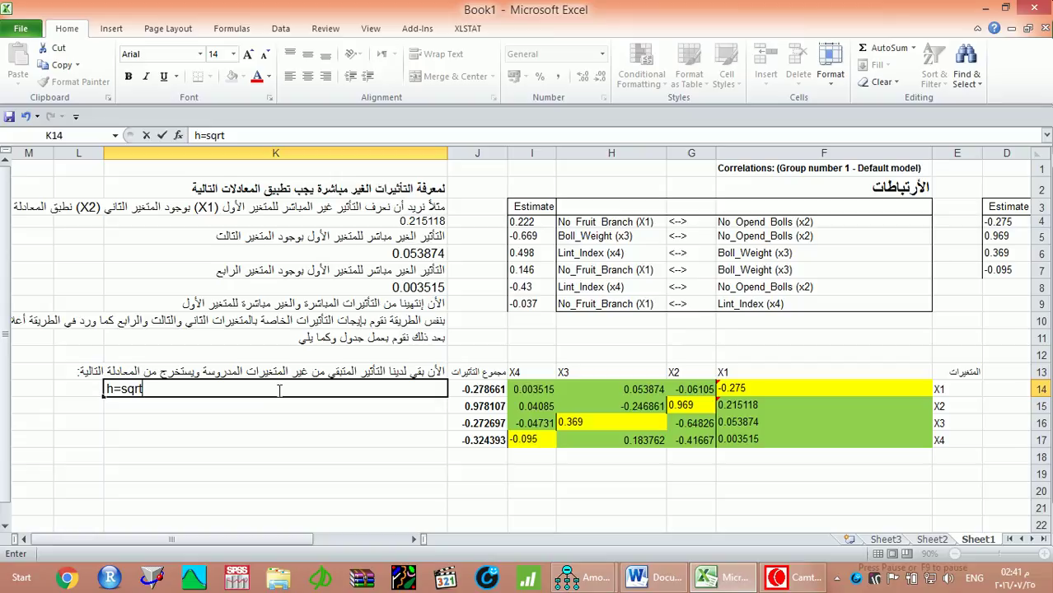
type("(")
key("BackSpace")
key("BackSpace")
key("BackSpace")
key("BackSpace")
key("BackSpace")
key("BackSpace")
key("BackSpace")
- Write the equation in words in K14: 'الأثر المتبقي = الجذر التربيعي لناتج طرح ١ من مضروب التأثير المباشر × مجموع التأثيرات'
key("alt+shift")
type("الأثر المتبقي =")
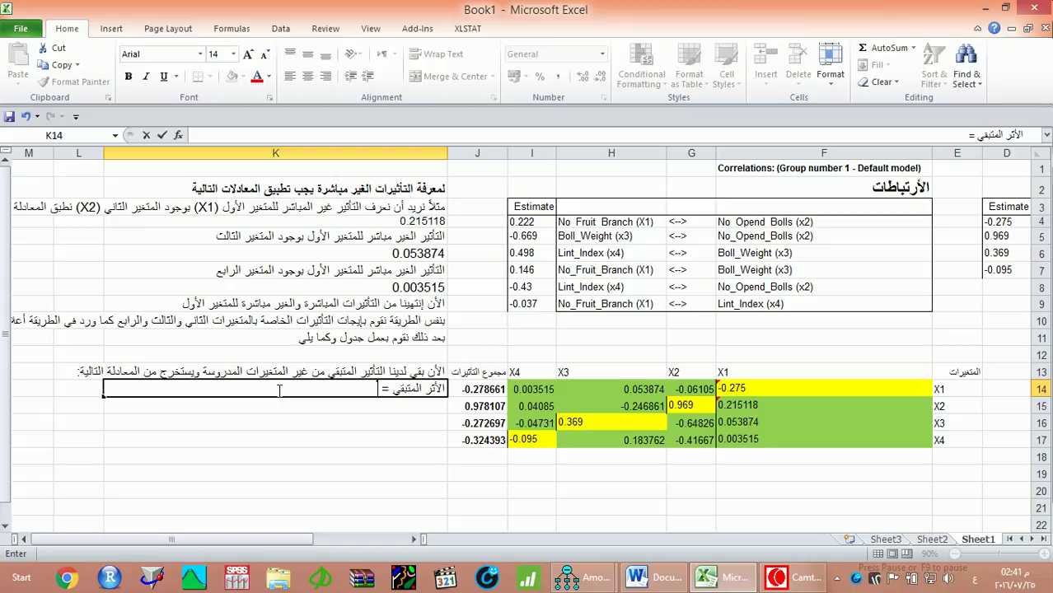
type(" الجد")
type("ر التربيعي")
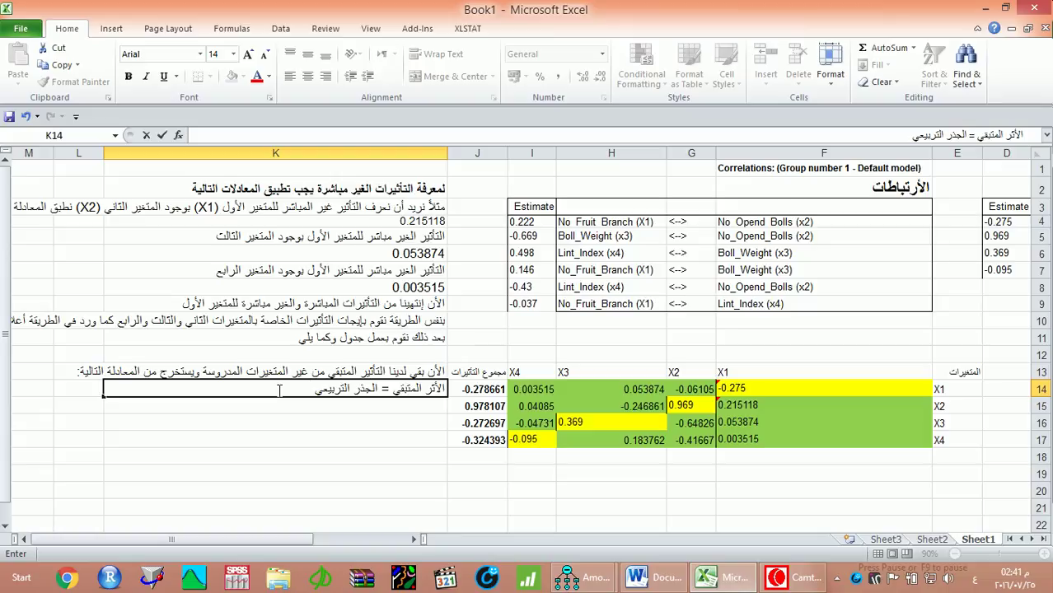
type(" لناتج طرح ١ من")
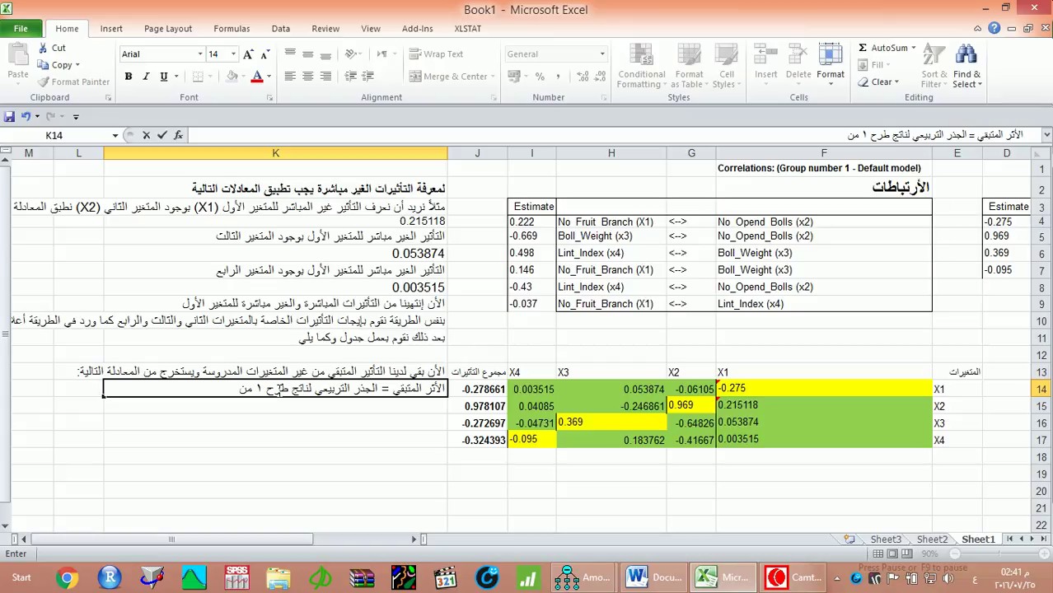
type(" مضروب")
type("التأث")
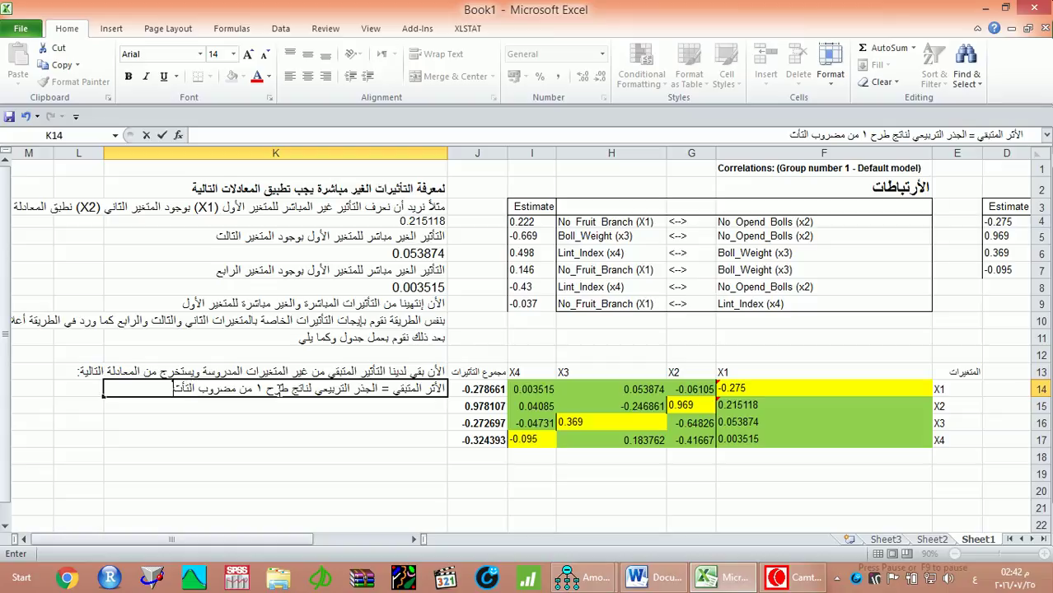
type("ير المباشر ×")
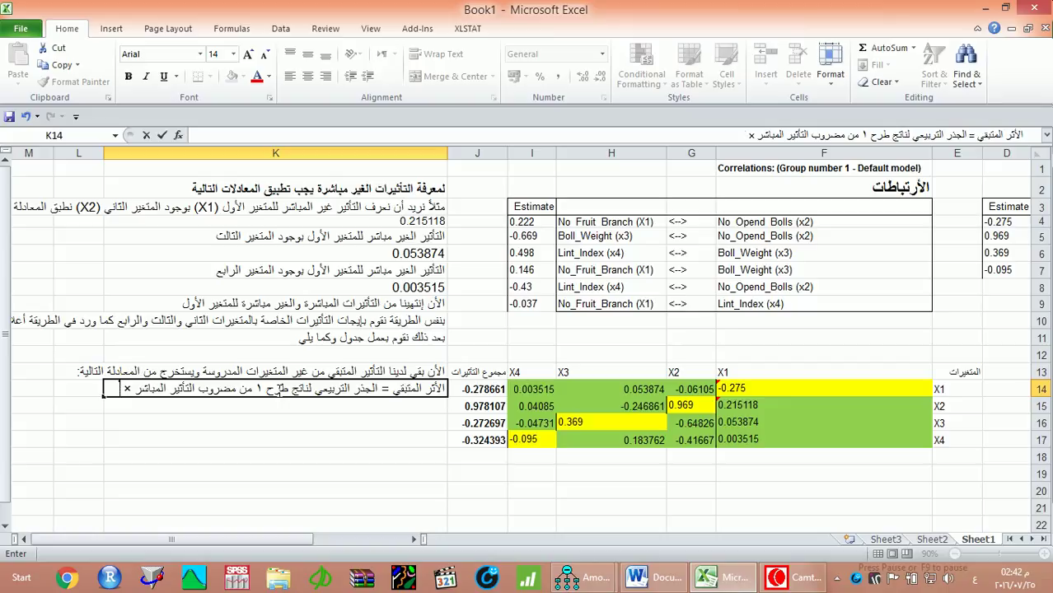
type(" مجموع التأثيرات")
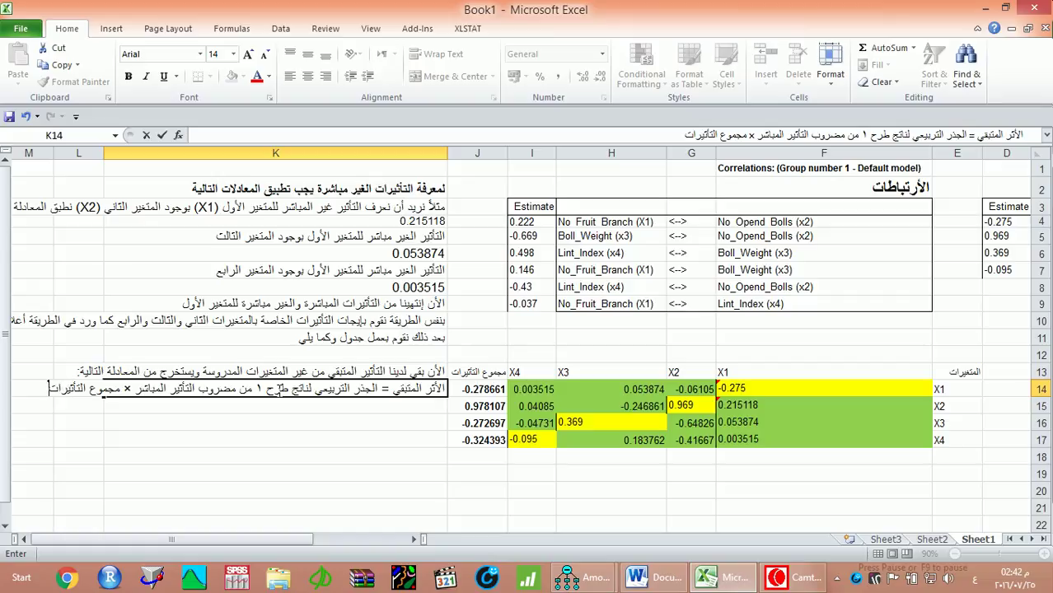
key("Return")
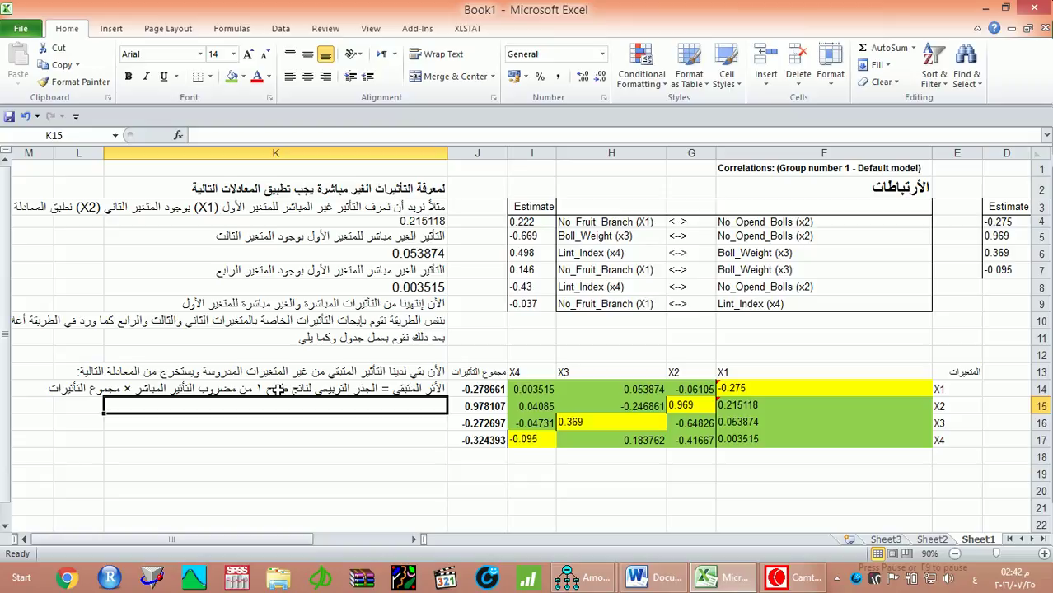
- Begin the residual effect formula in L14 with the X1 direct effect times its total: =sqrt(1-((F14*J14)
key("alt+shift")
key("Left")
key("Up")
type("=")
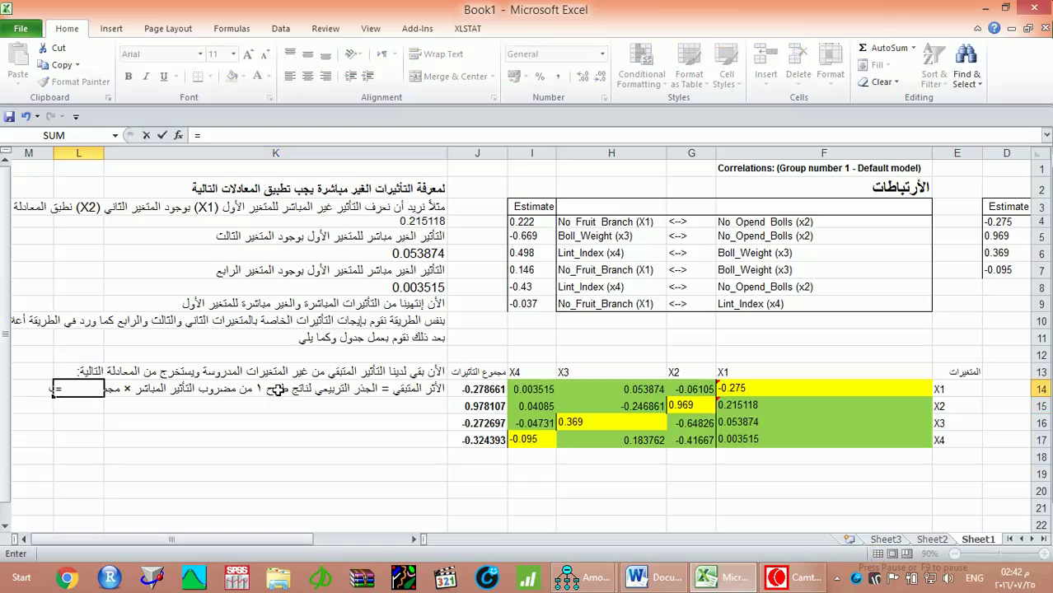
type("s")
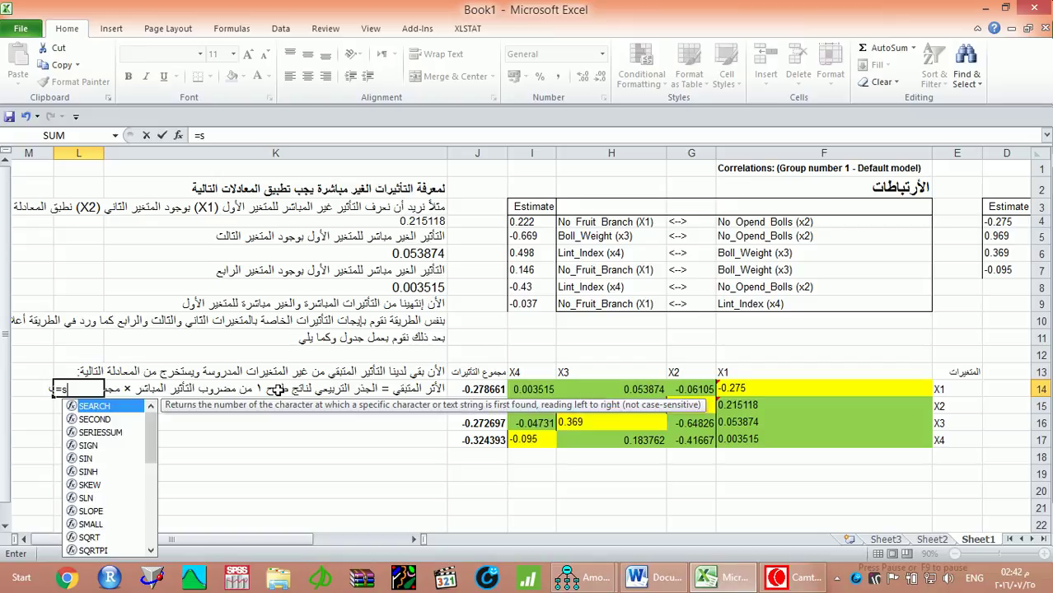
type("q")
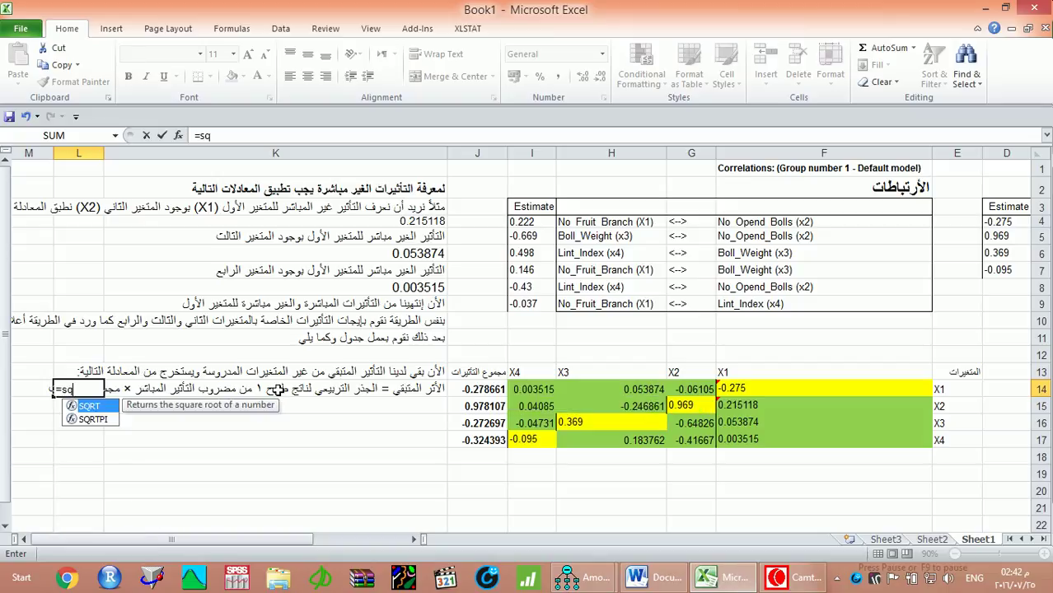
type("rt((")
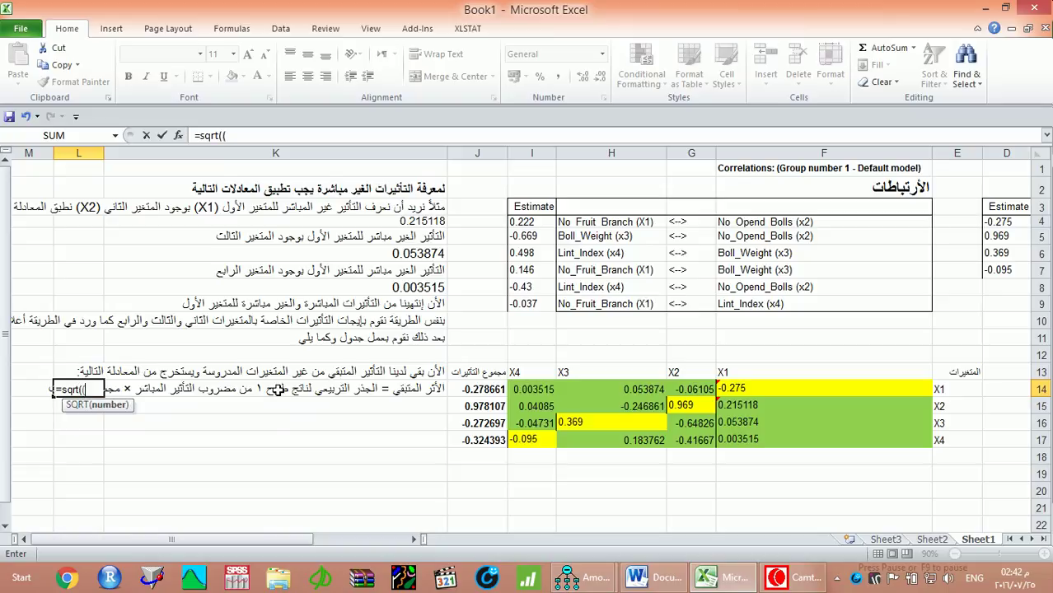
type("1")
key("BackSpace")
key("BackSpace")
key("BackSpace")
type("(1-((")
left_click(732, 392)
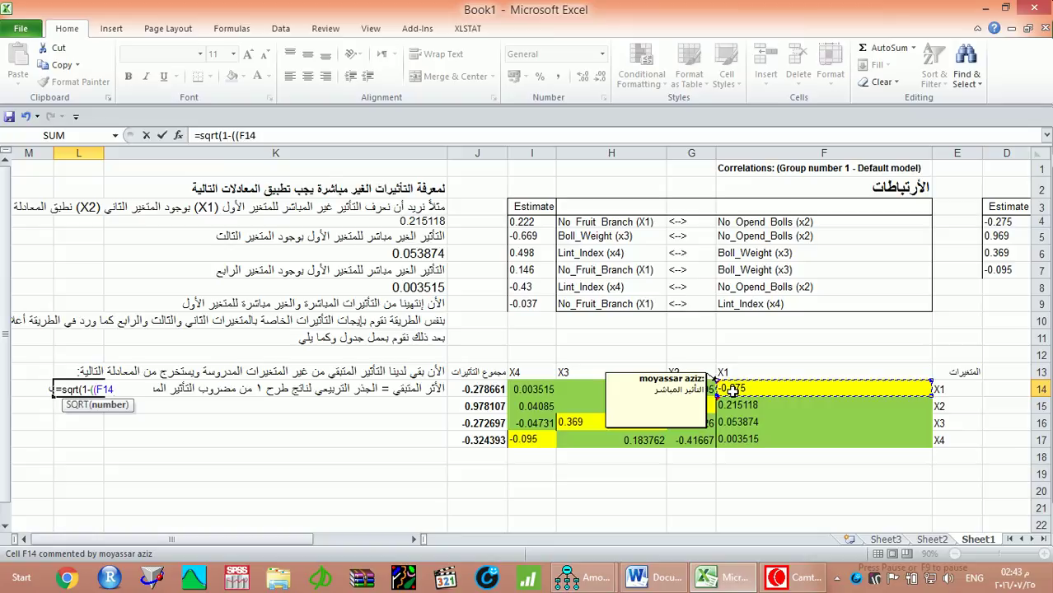
type("*")
left_click(490, 388)
type(")")
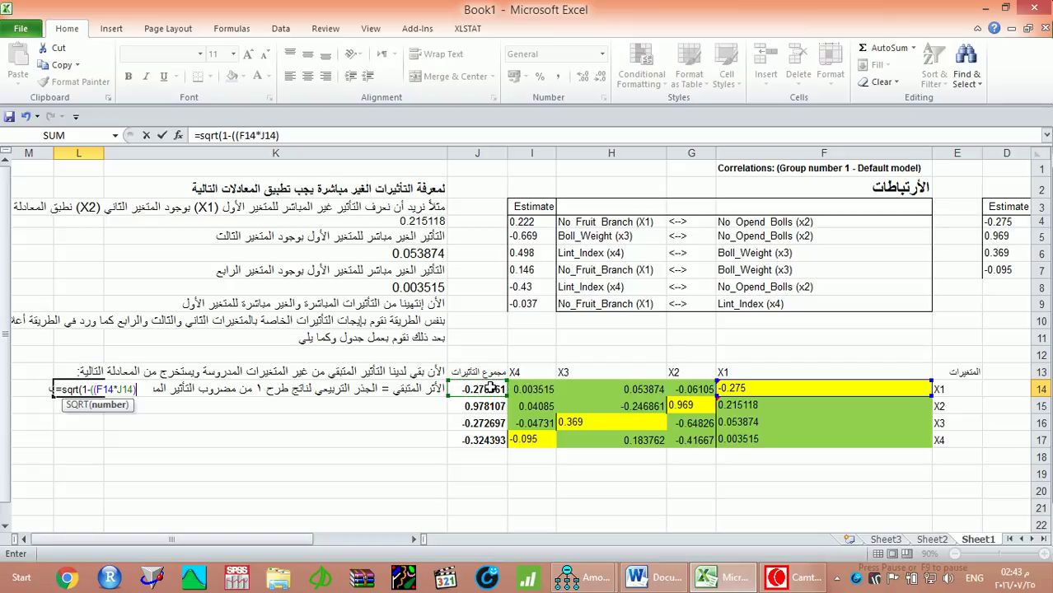
- Extend the L14 formula with the X2 and X3 products: -(G15*J15)-(H16*J16)
type("-(")
left_click(684, 408)
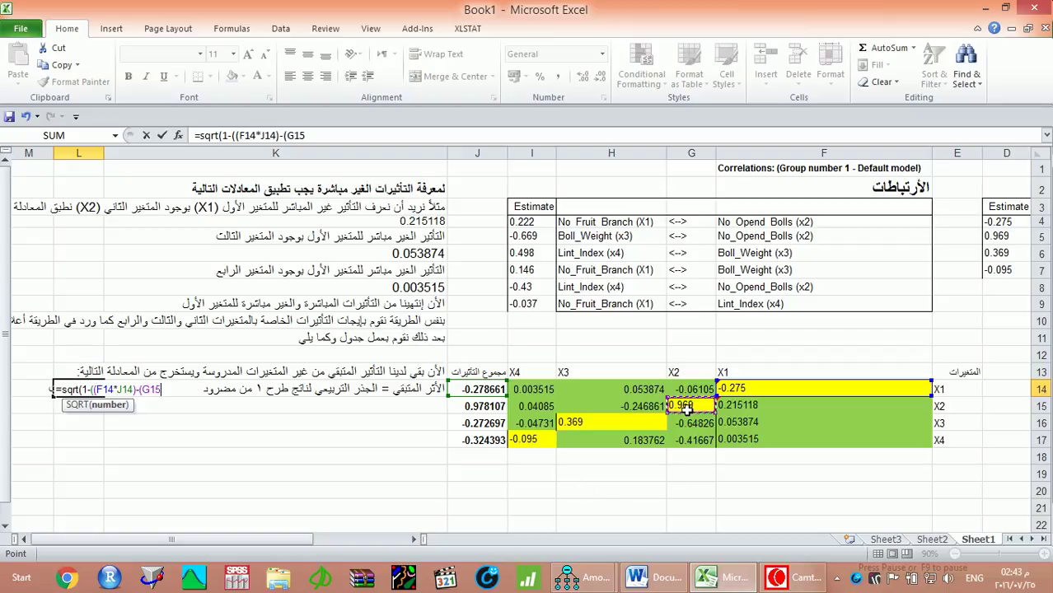
type("*")
left_click(490, 405)
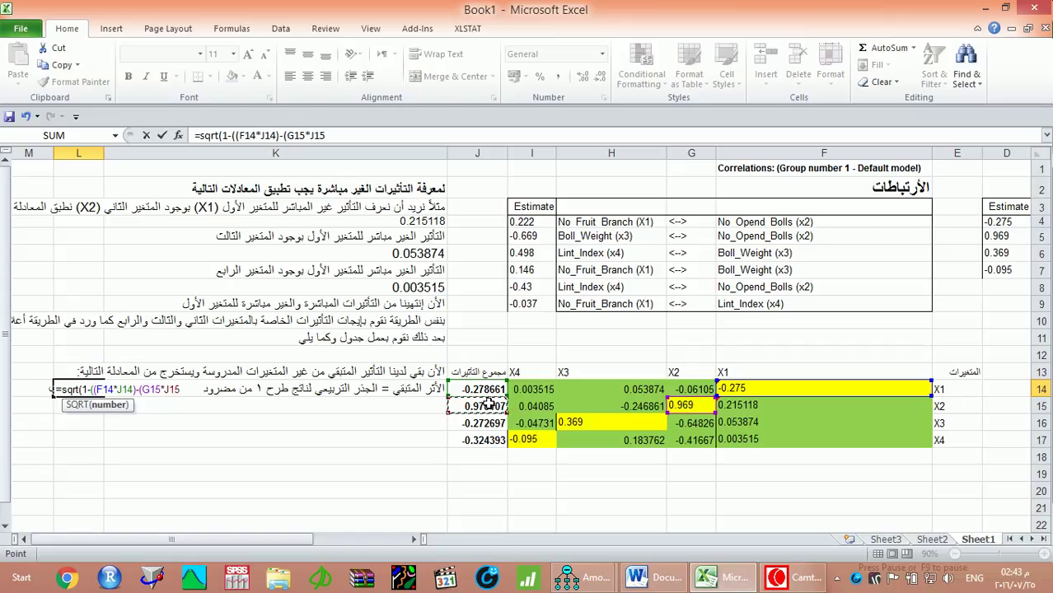
type(")-(")
left_click(574, 428)
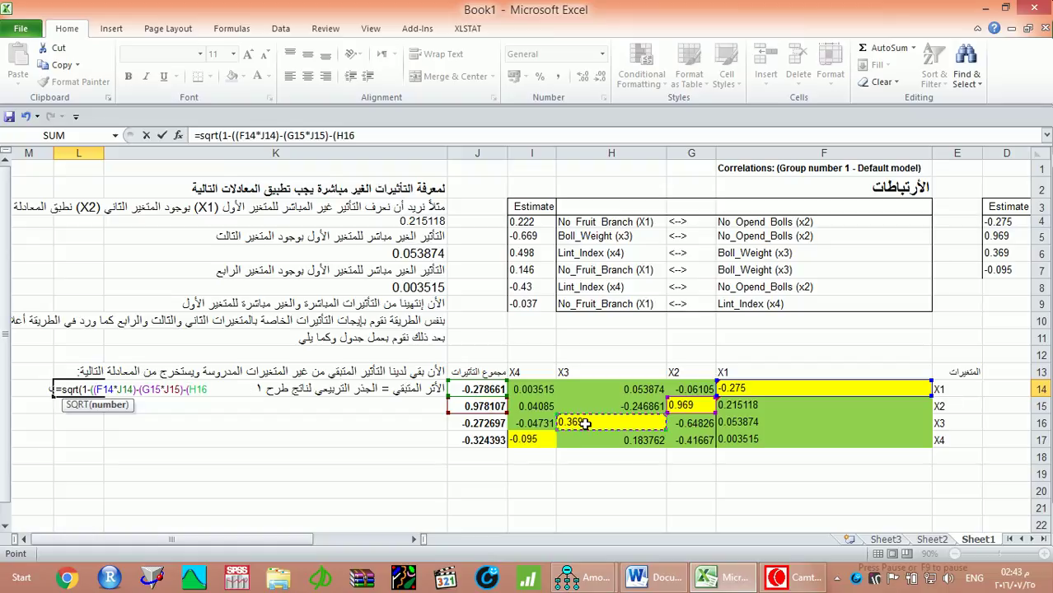
type("*")
left_click(482, 425)
type(")")
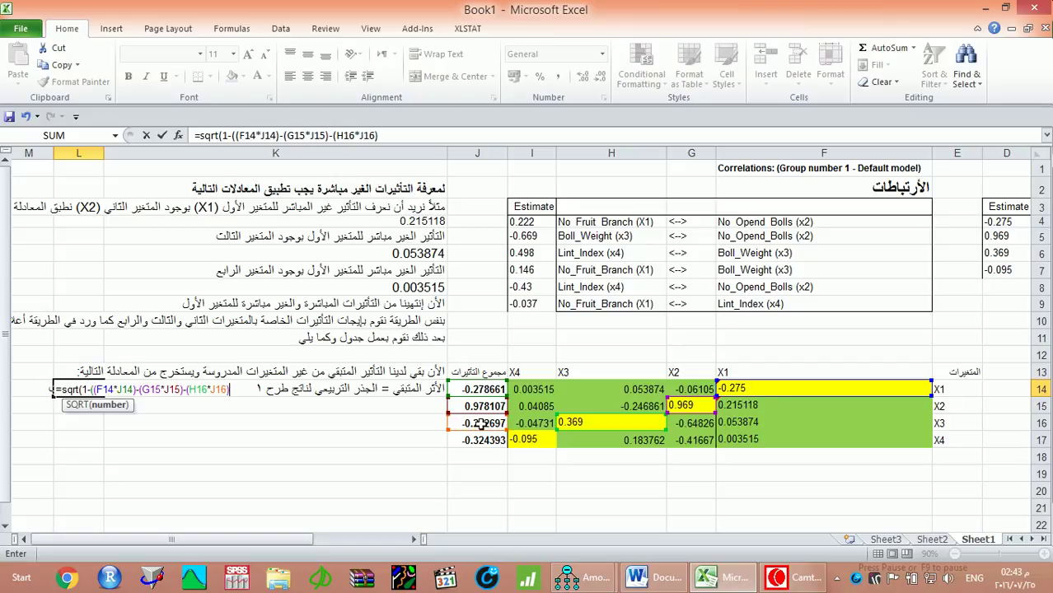
- Complete the L14 formula with the X4 product and closing brackets, -(I17*J17))), and calculate it
type("-(")
left_click(543, 446)
type("*")
left_click(500, 440)
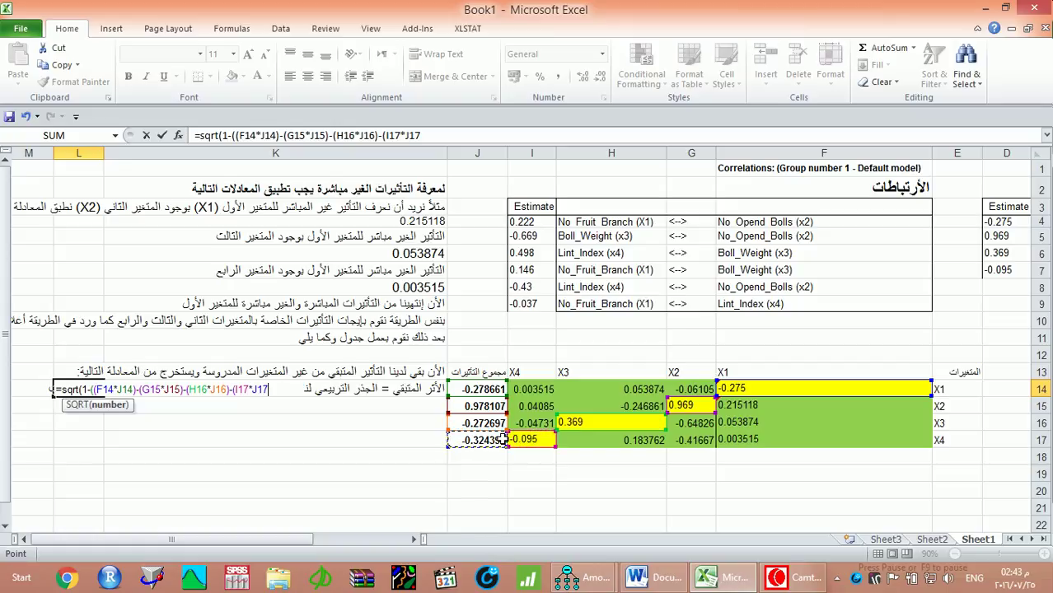
type(")))")
key("Return")
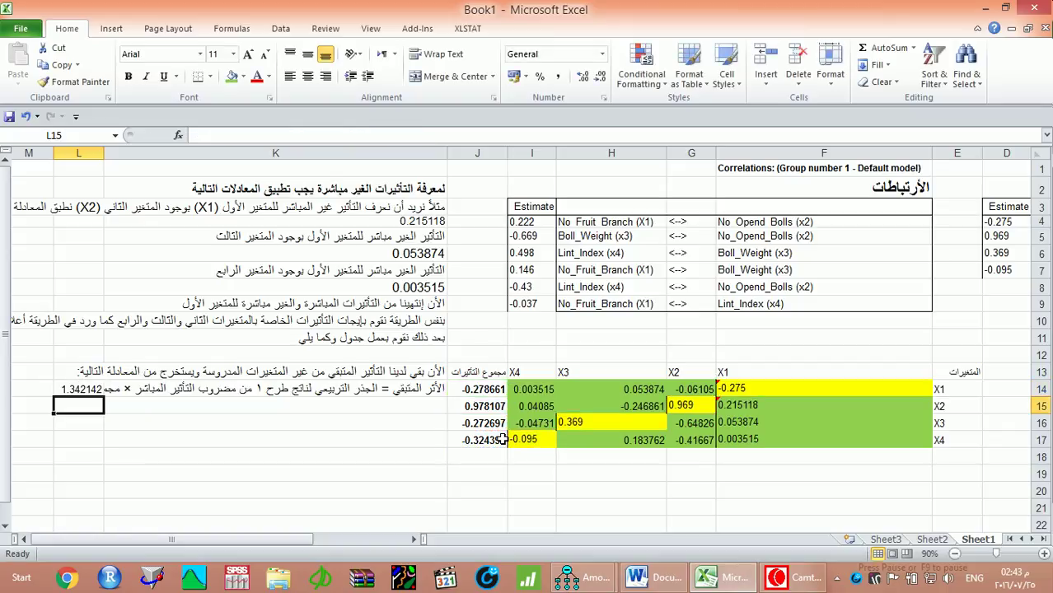
- Format the residual effect in L14 as bold 12-point text and widen column L to fit it
left_click(79, 389)
left_click(247, 54)
left_click(247, 54)
left_click(265, 55)
left_click(128, 75)
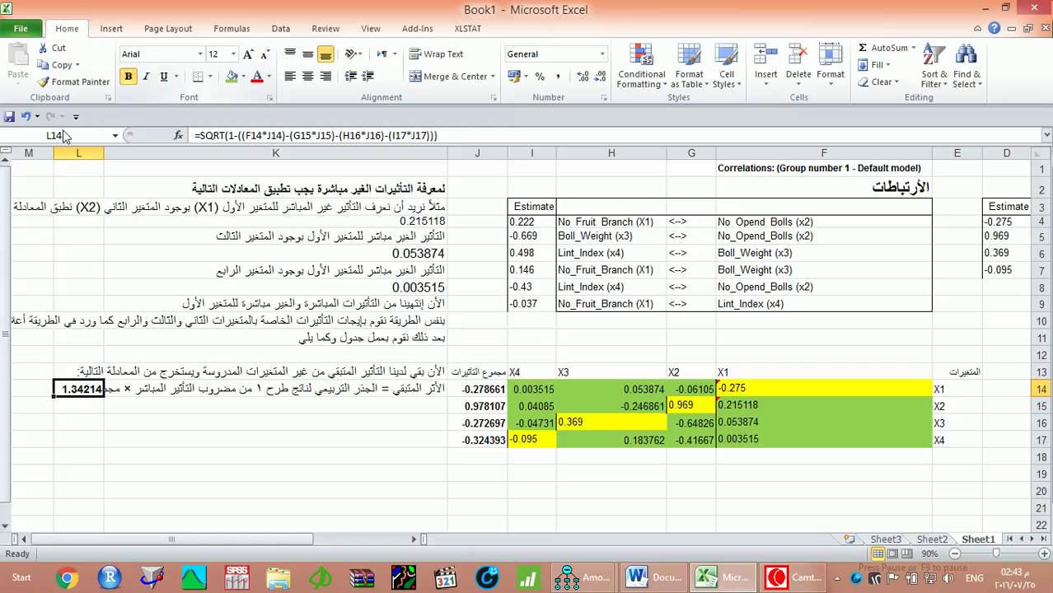
left_click_drag(52, 151, 51, 151)
double_click(52, 151)
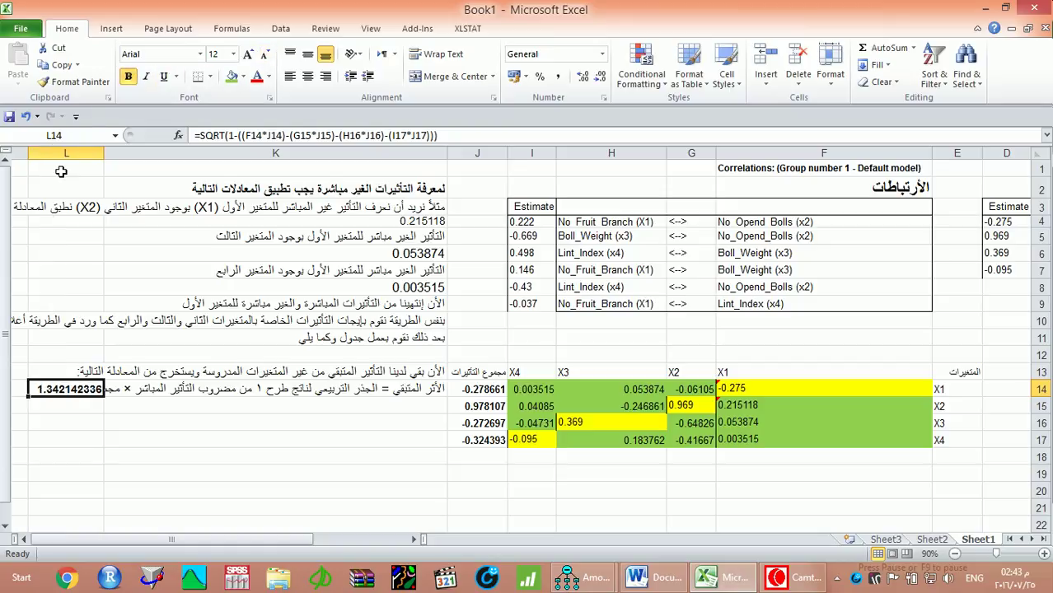
- Start a closing note in K16 with the text وبذلك إنتهينا من درس اليوم ..
left_click(59, 405)
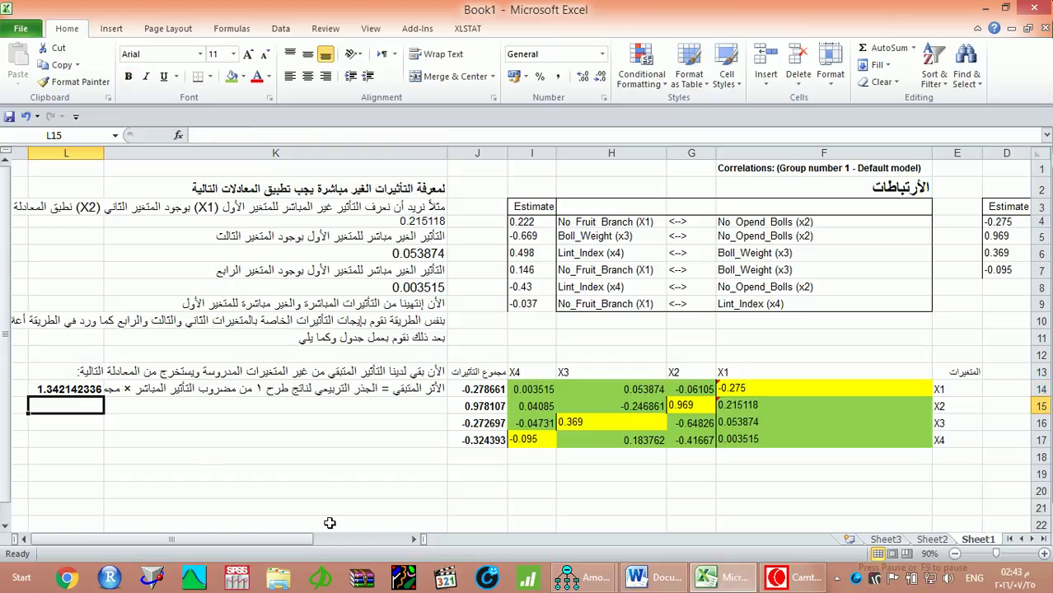
left_click(85, 389)
left_click(236, 426)
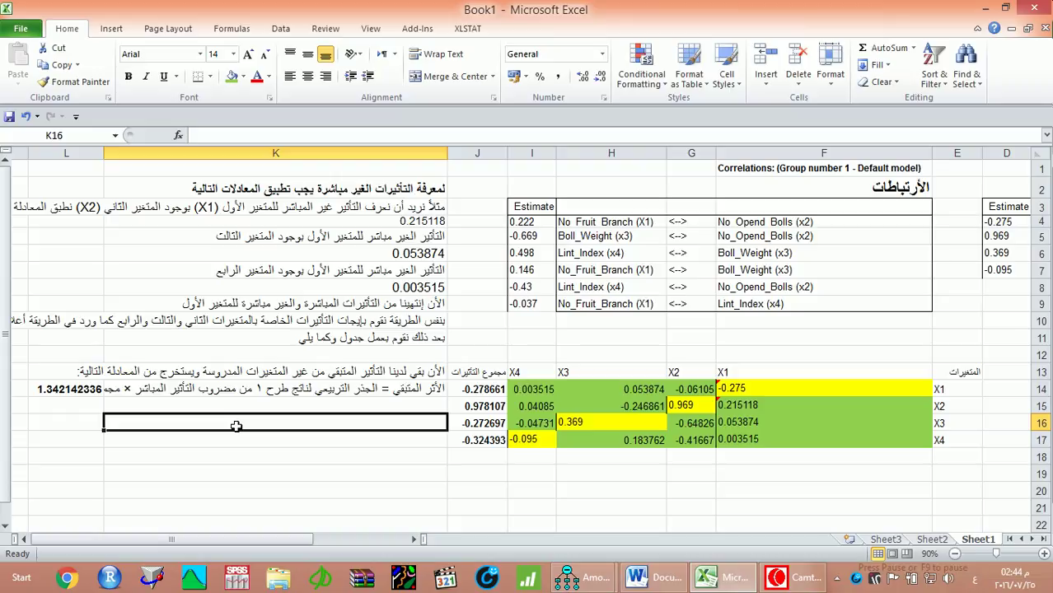
type("وبذلك")
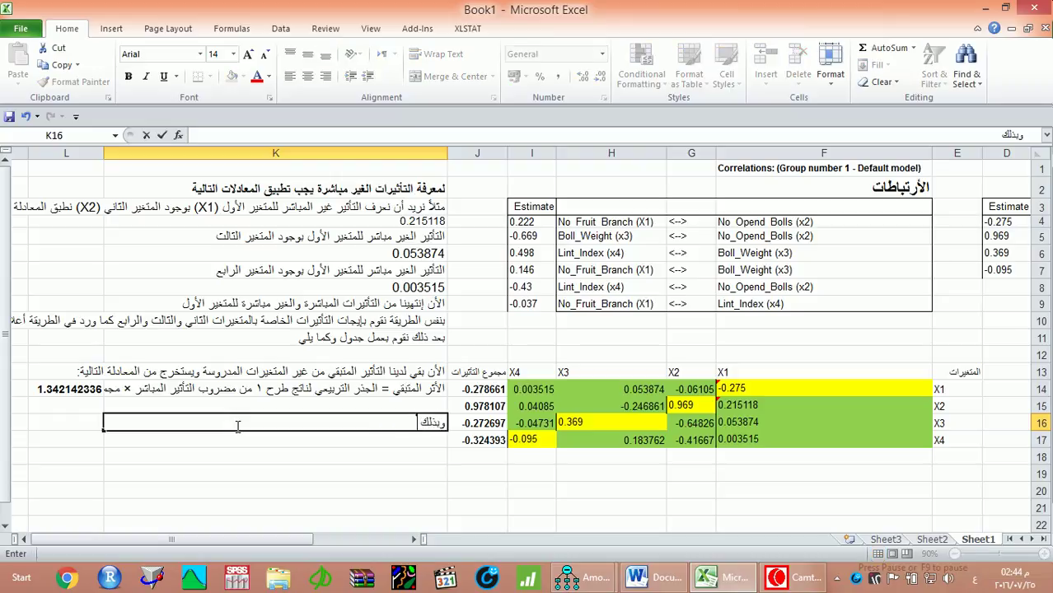
type(" إنتهينا من د")
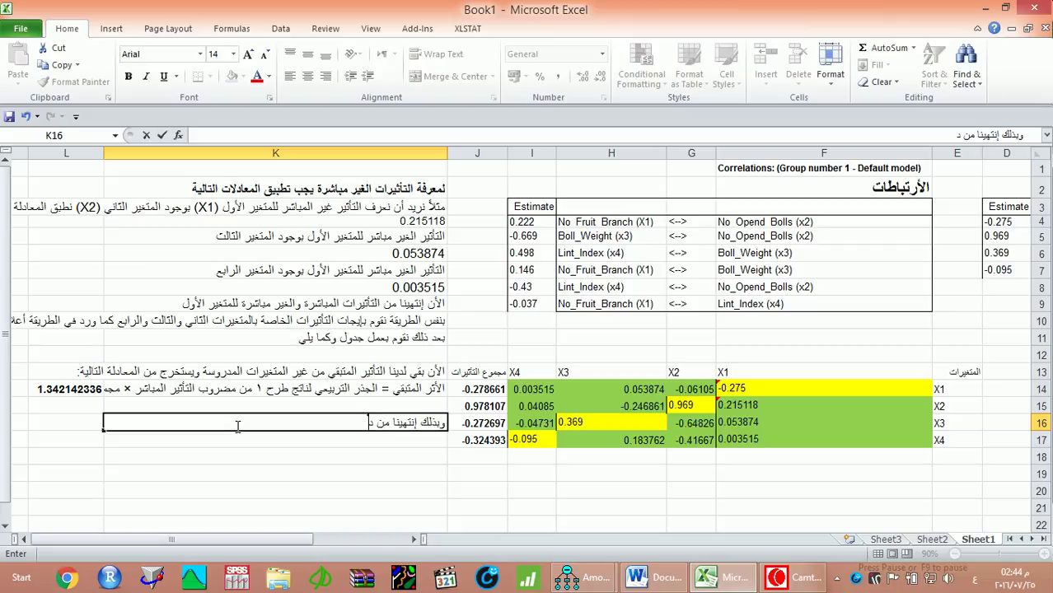
type("رس اليو")
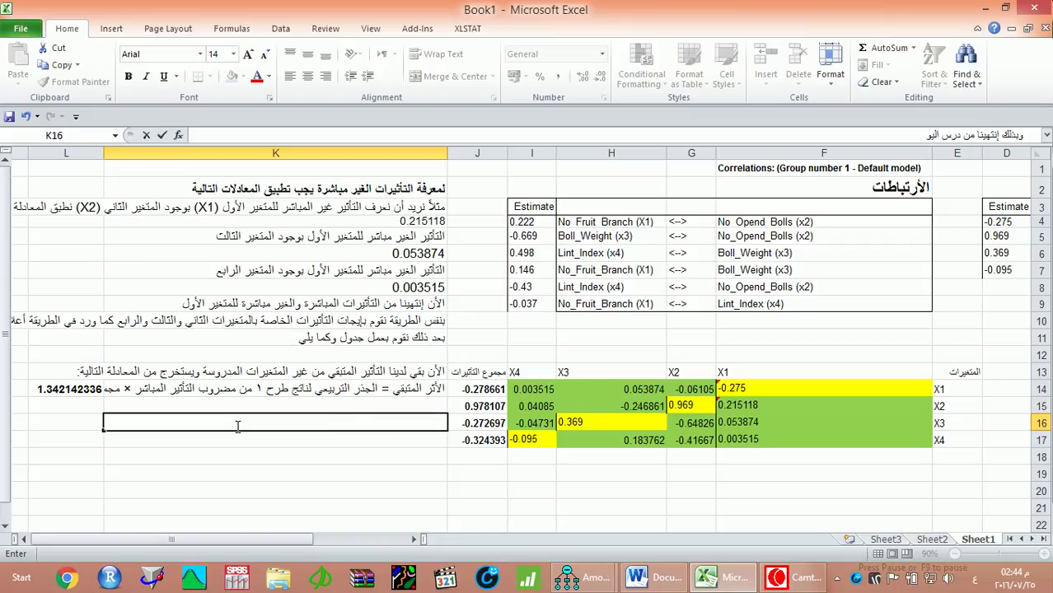
type("م ... أ")
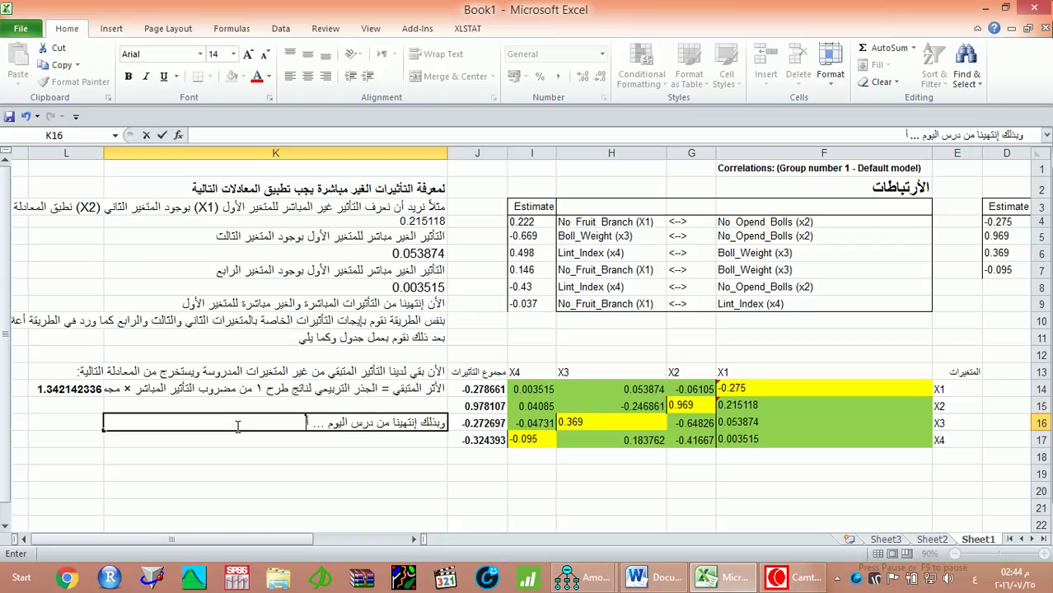
- Continue the K16 note with أسأل الله تعالى أن أكون قد وفقت في تقديمي لهذا الشرح البسيط ..
type("سأل الله تعالى أن")
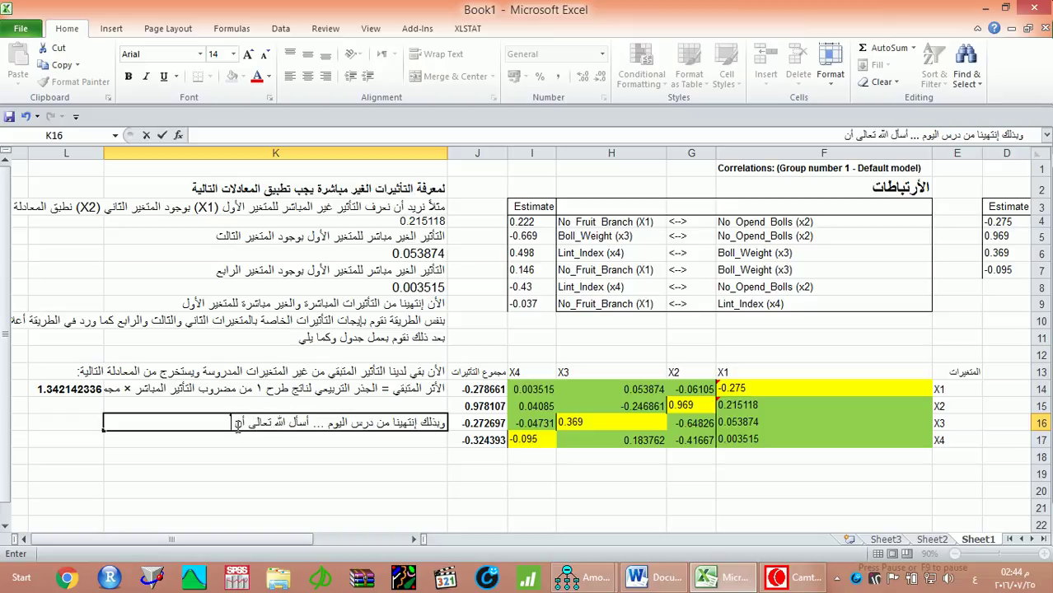
type(" أكون قد وفقت في")
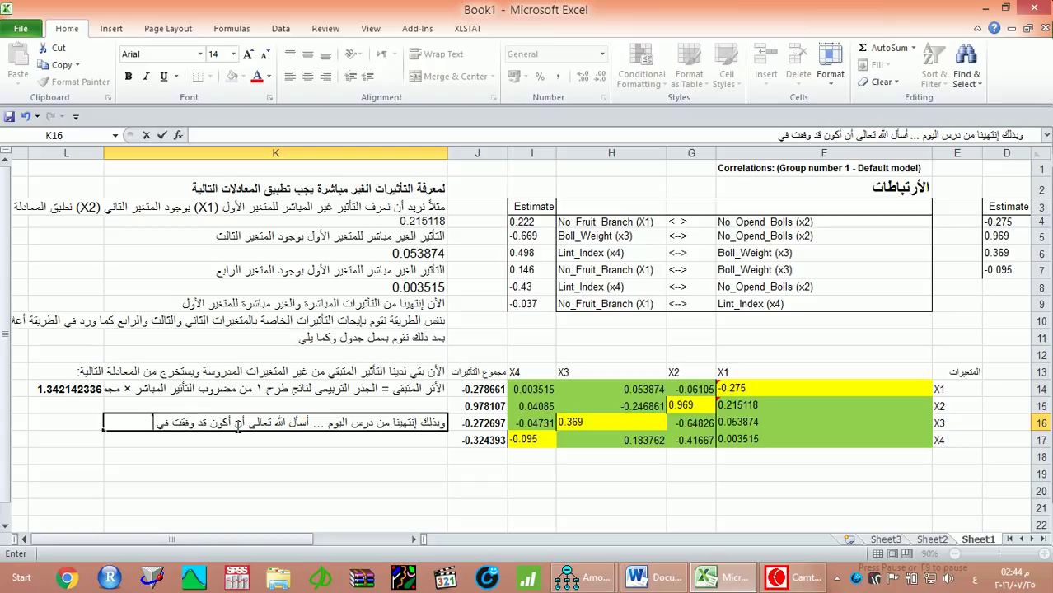
type(" تقديمي لهذ")
type("ا ال")
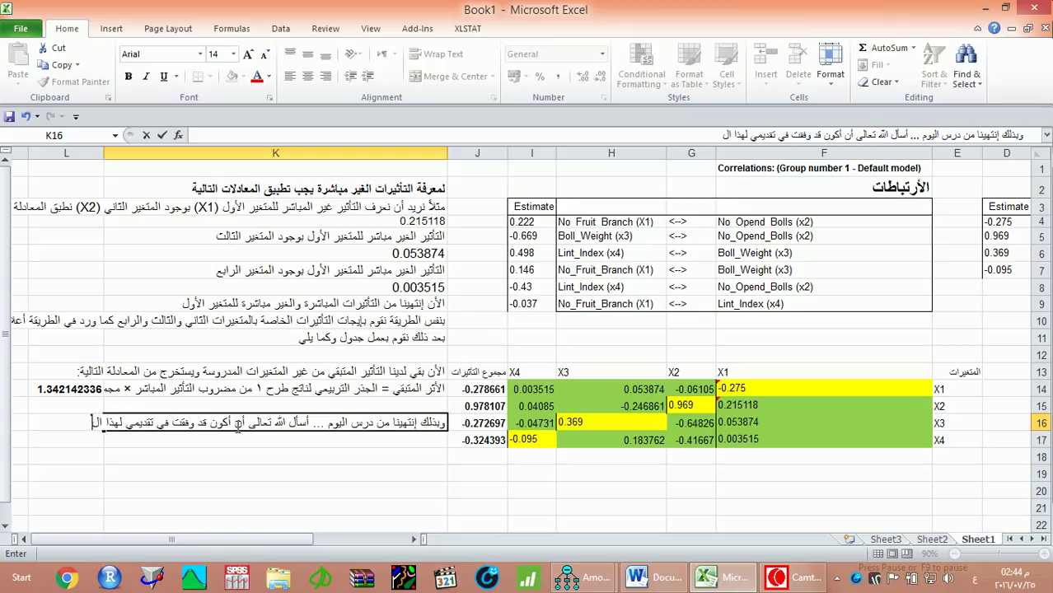
type("شرح البسيط ... تقبلو")
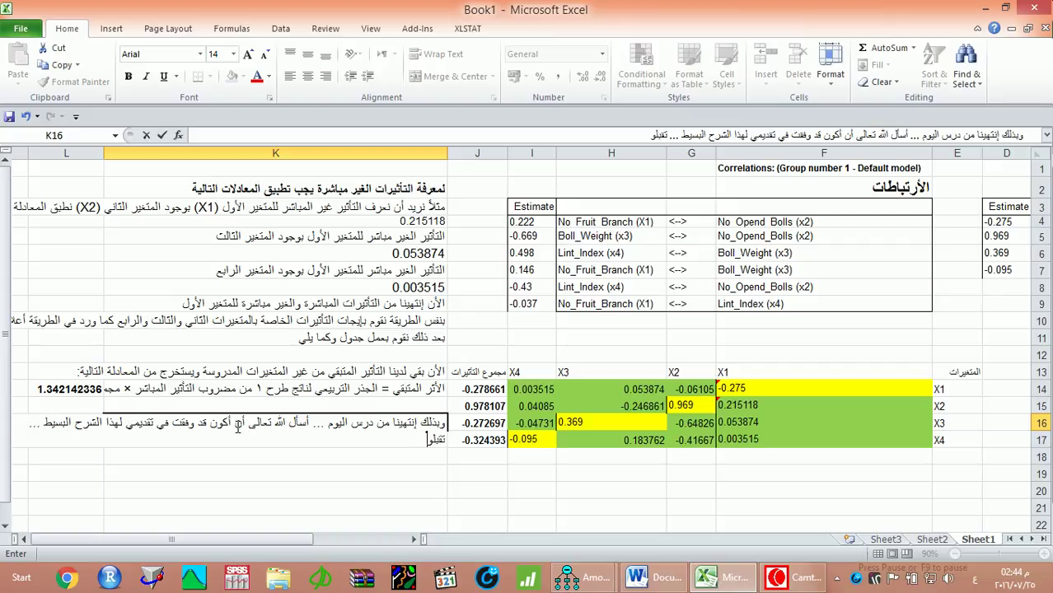
- Finish the K16 note with تقبلوا من أطيب التحيات .. أخوكم الدكتور, the author's name, and كلية الزراعة والغابات - قسم المحاصيل الحقلية - جامعة الموصل
type("ا من أطيب التحيات")
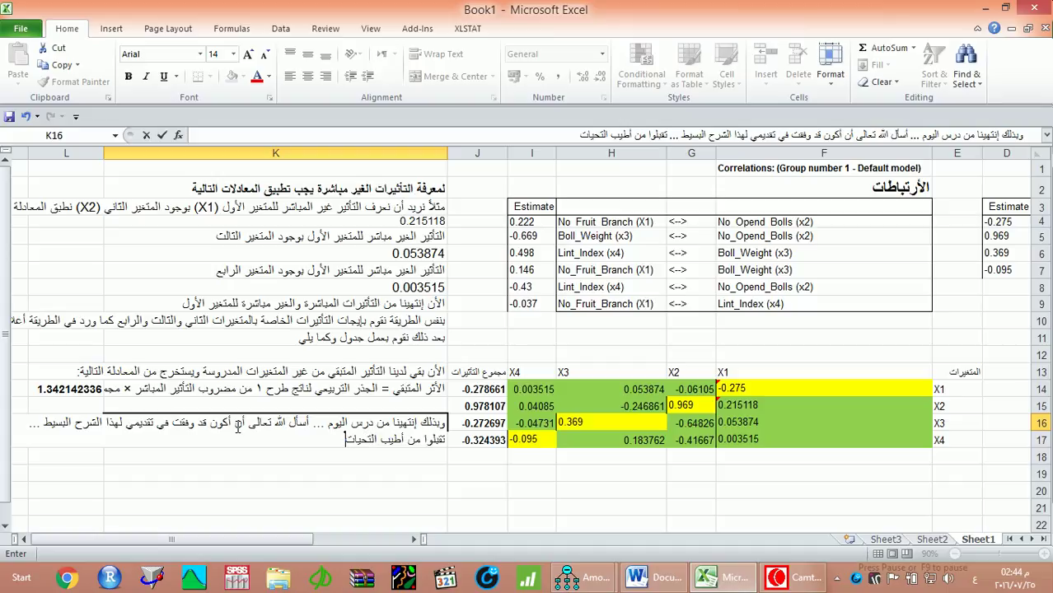
type(" .. أخوكم الدكتور ميسر محم")
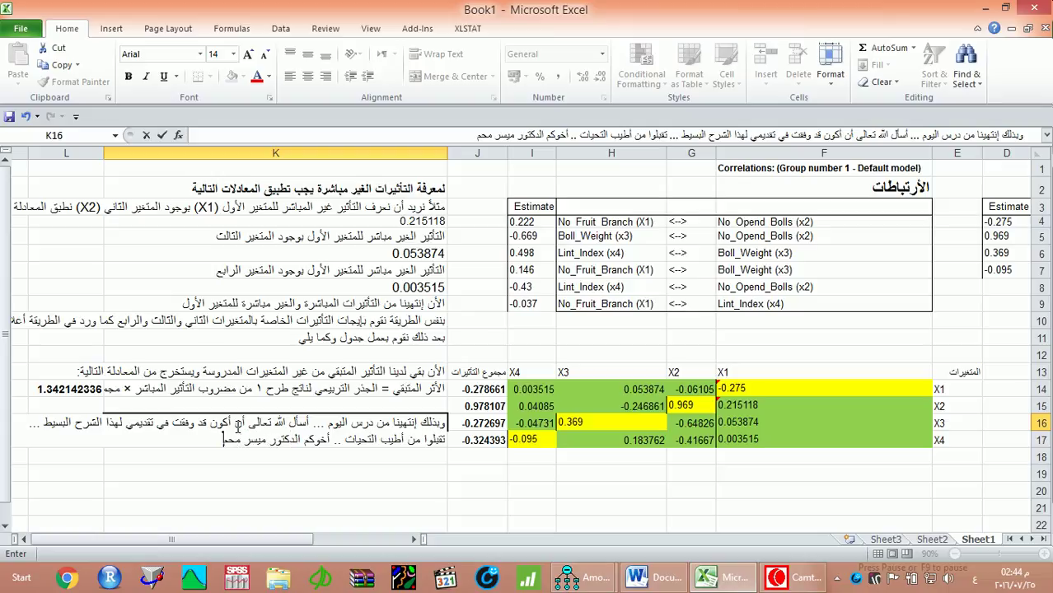
type("د عزيز - كل")
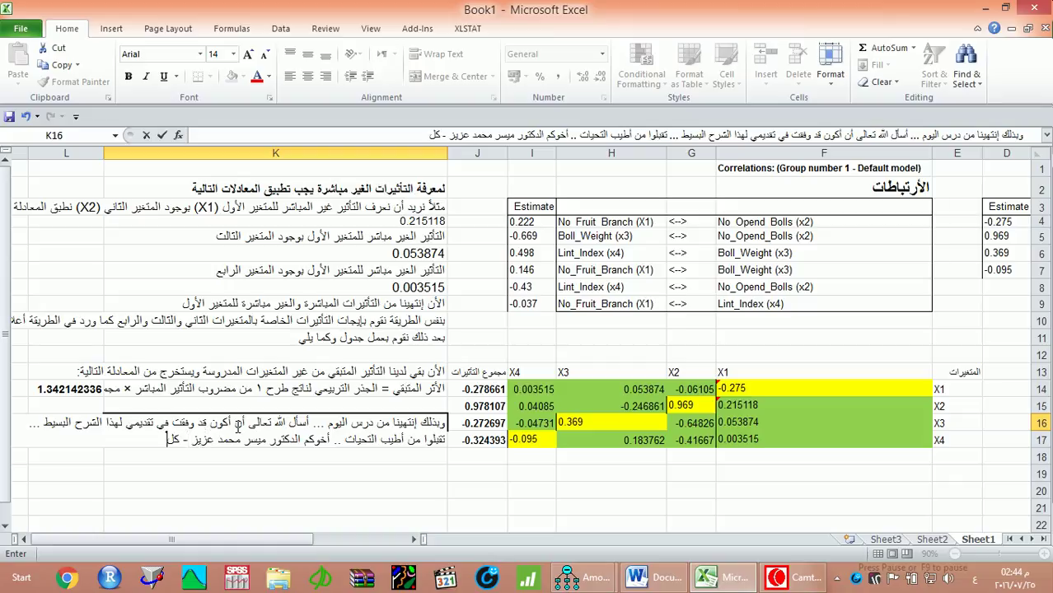
type("ية الزراعة")
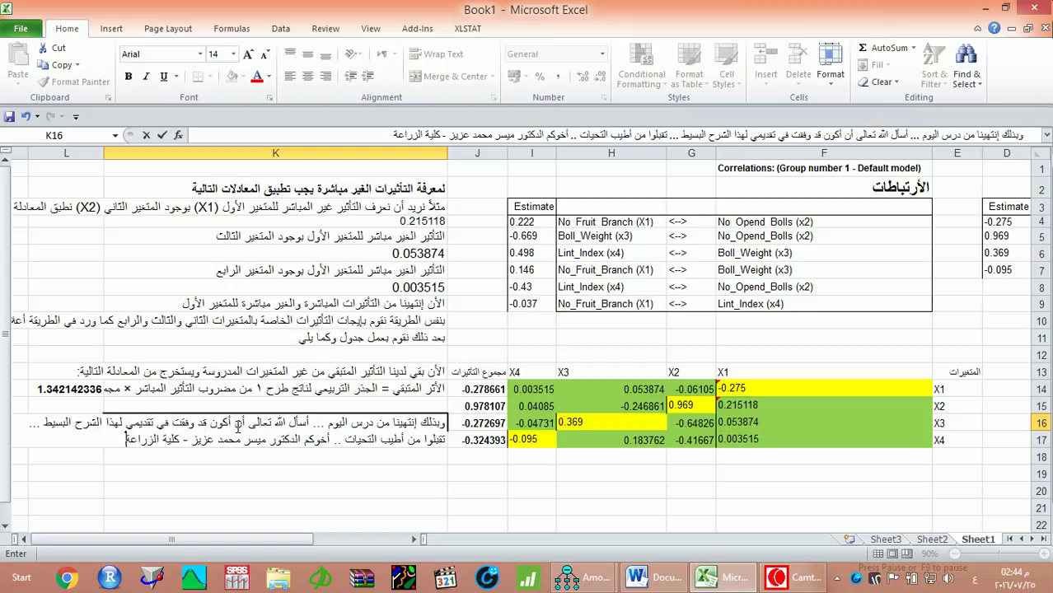
type(" والغابات - قسم")
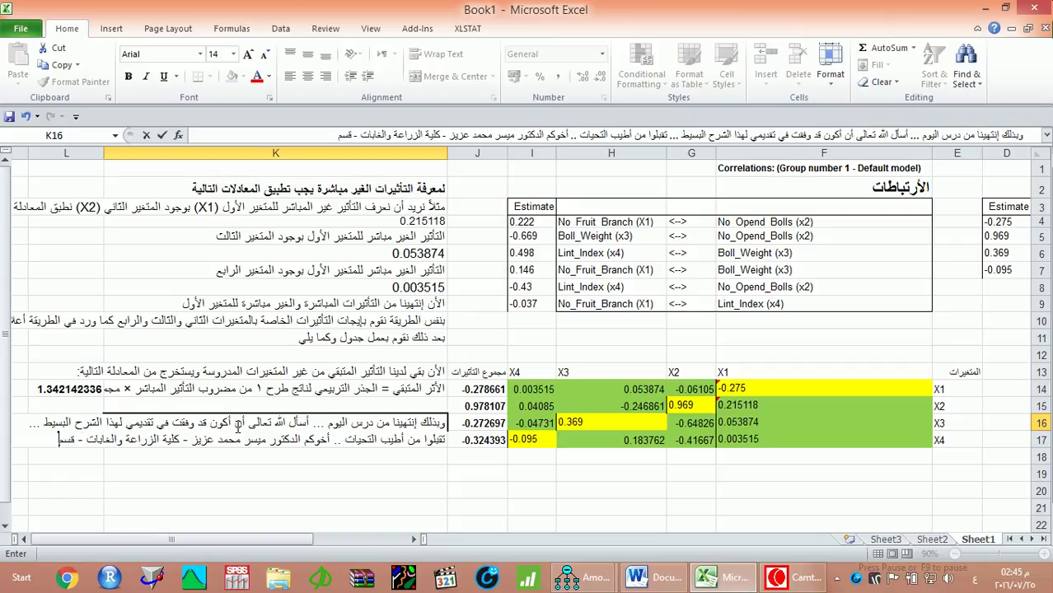
type(" المحاصيلا")
key("alt+Return")
type("الحقل")
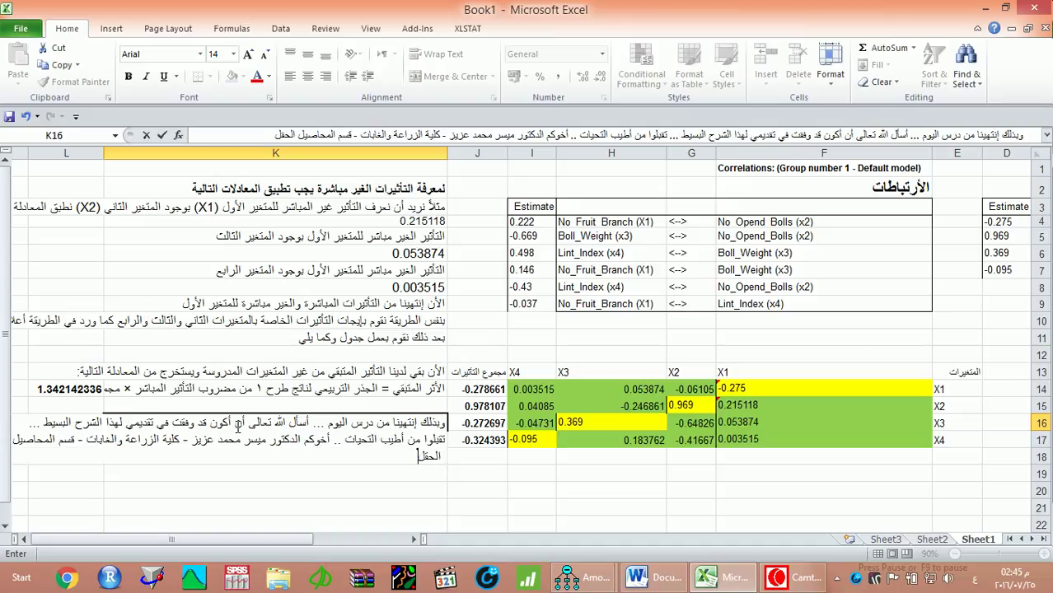
type("ية - جامعة الموصل")
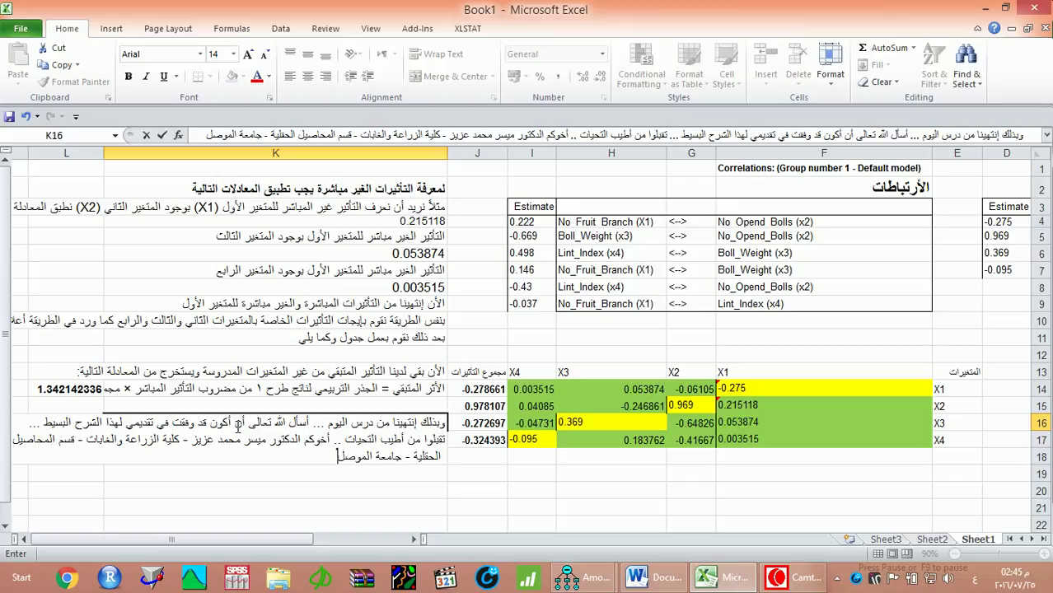
key("Return")
- Enter the farewell والسلام عليكم ورحمة الله وبركاته in K17, below the closing note
type("الأثر المتبقي = الجذر التربيعي لناتج طرح ١ من مضروب التأثير المباشر × مجموع التأثيرات")
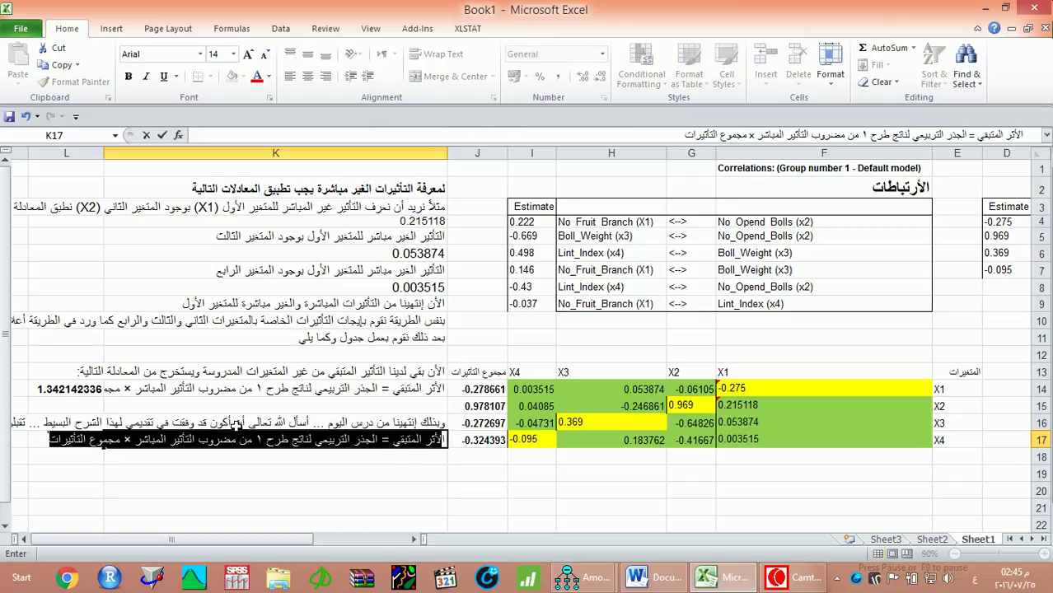
key("BackSpace")
type("وال")
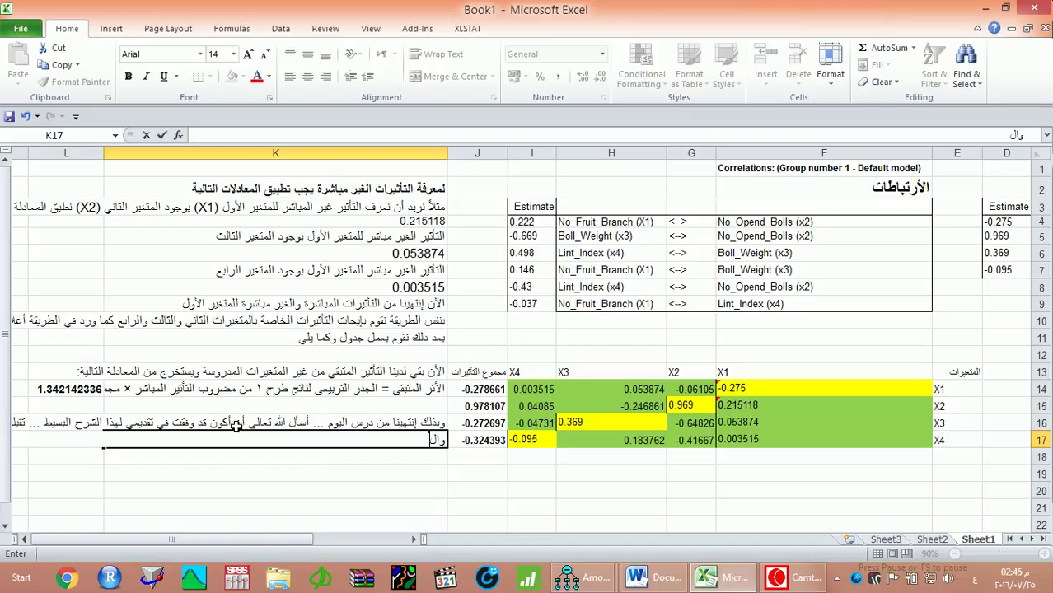
type("سلام عليكم ورحمة")
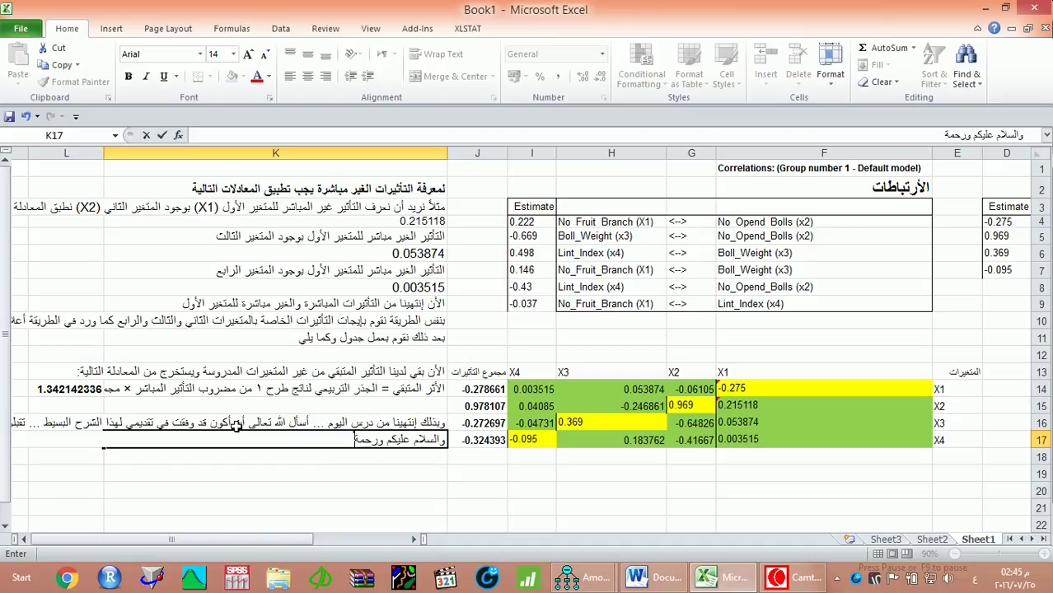
type(" الله وبركاته")
key("Return")
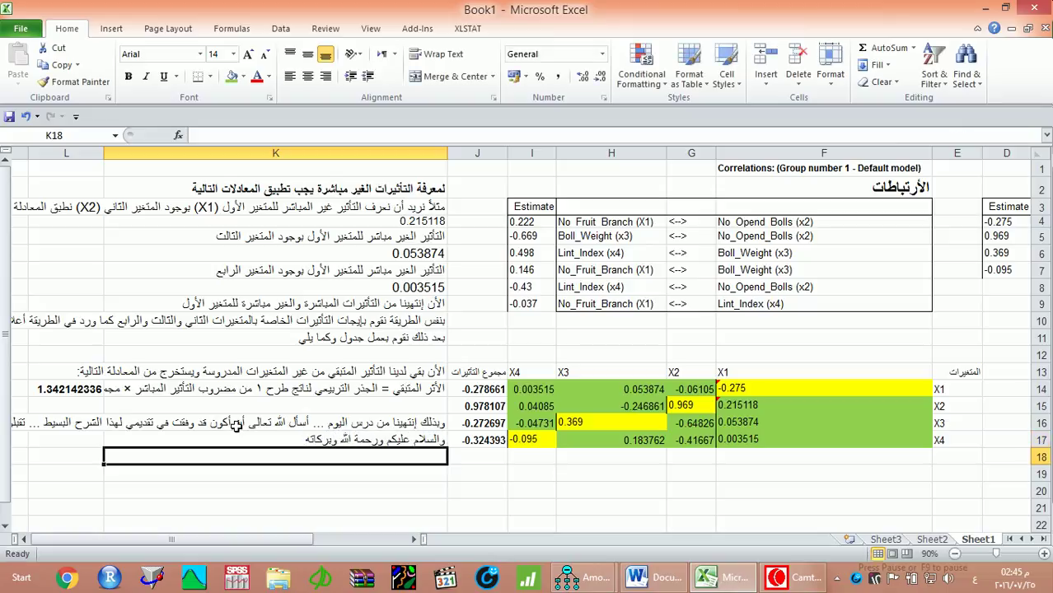
mouse_move(778, 582)
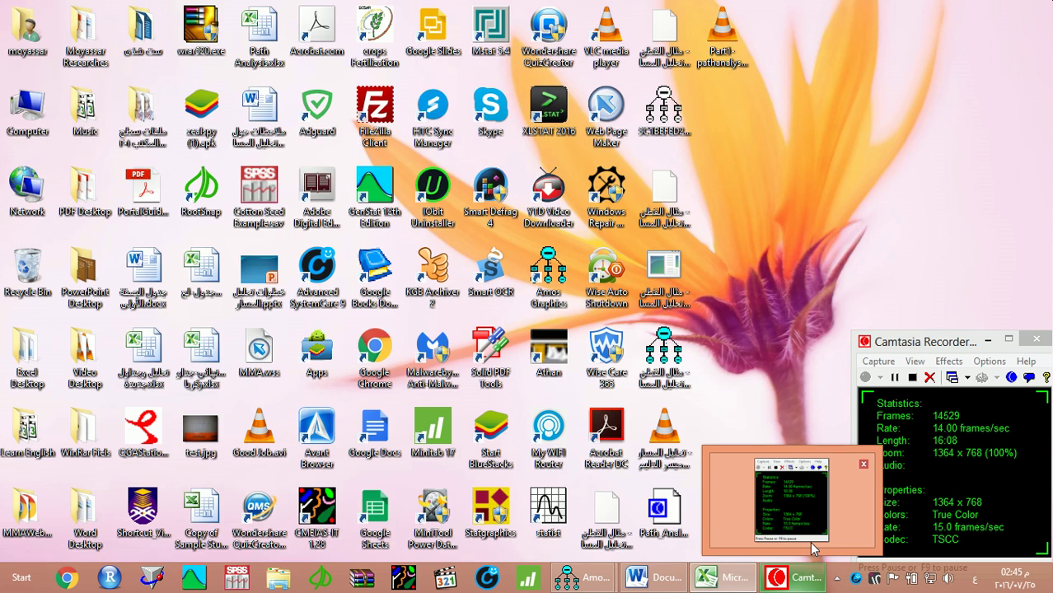
left_click(809, 541)
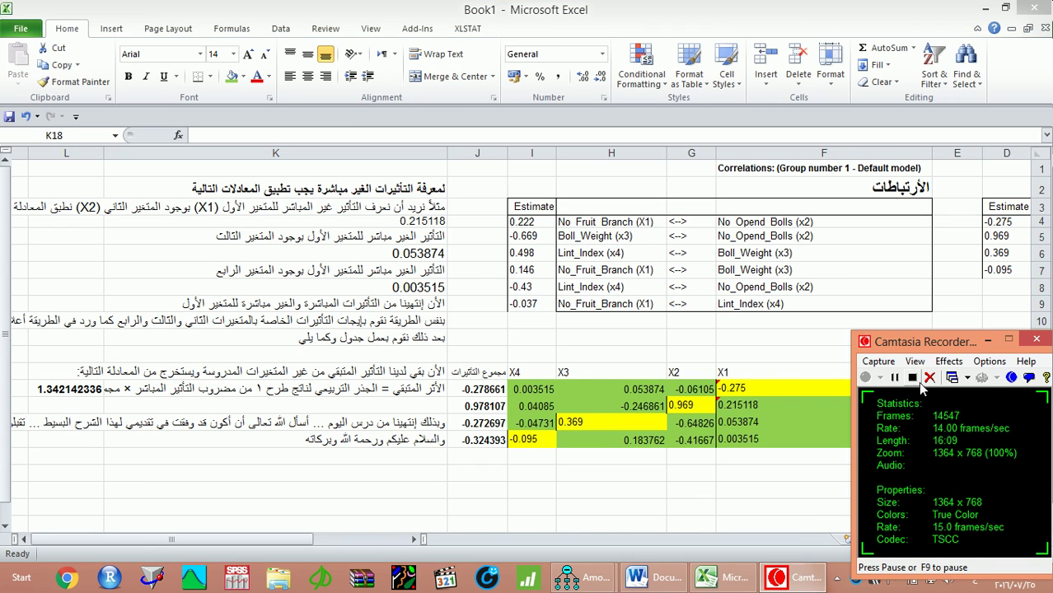